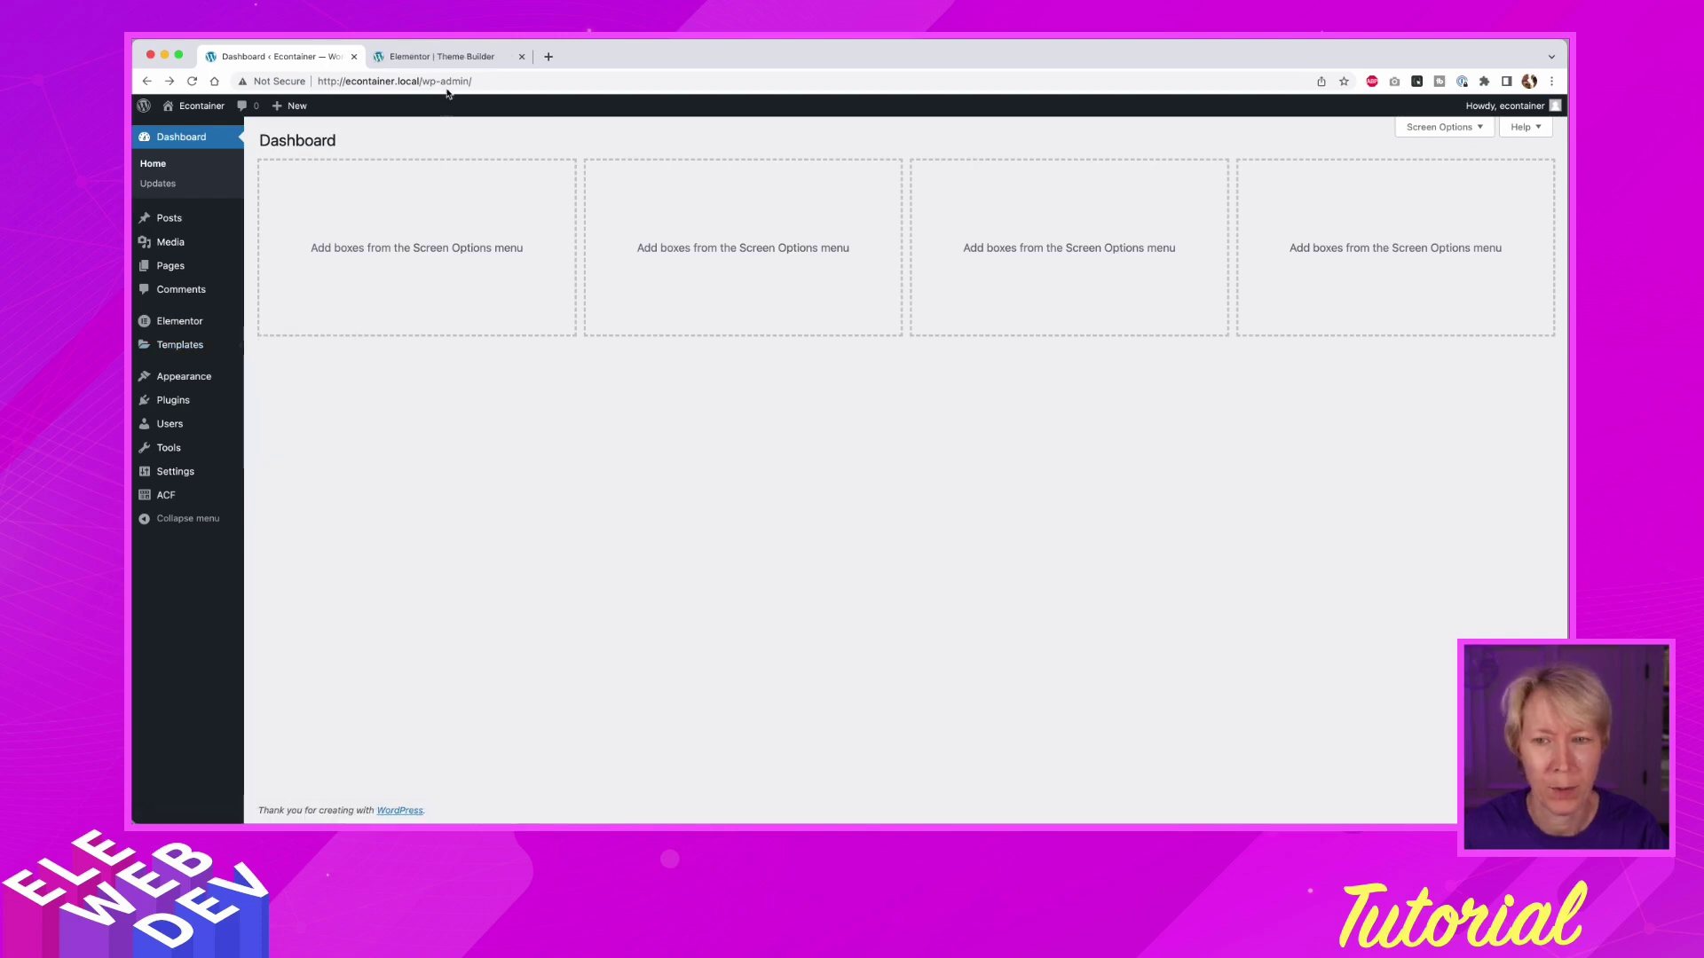
- Put the Elementor Theme Builder browser tab into a new unnamed tab group coloured pink
click(452, 60)
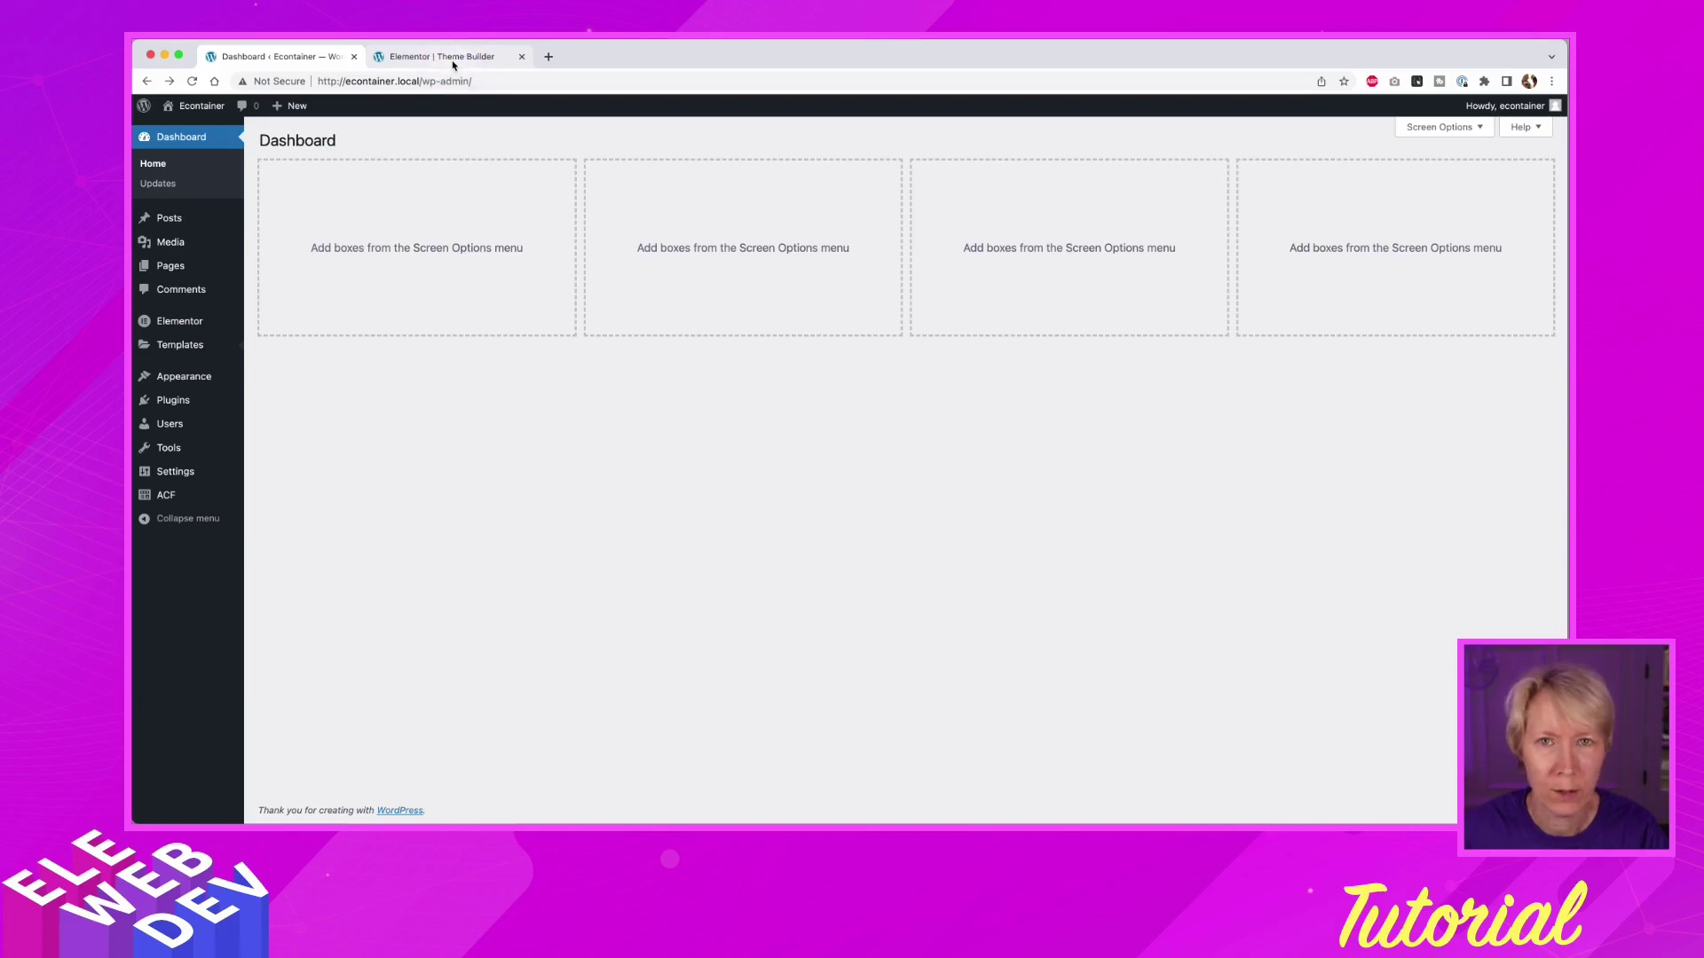
click(453, 62)
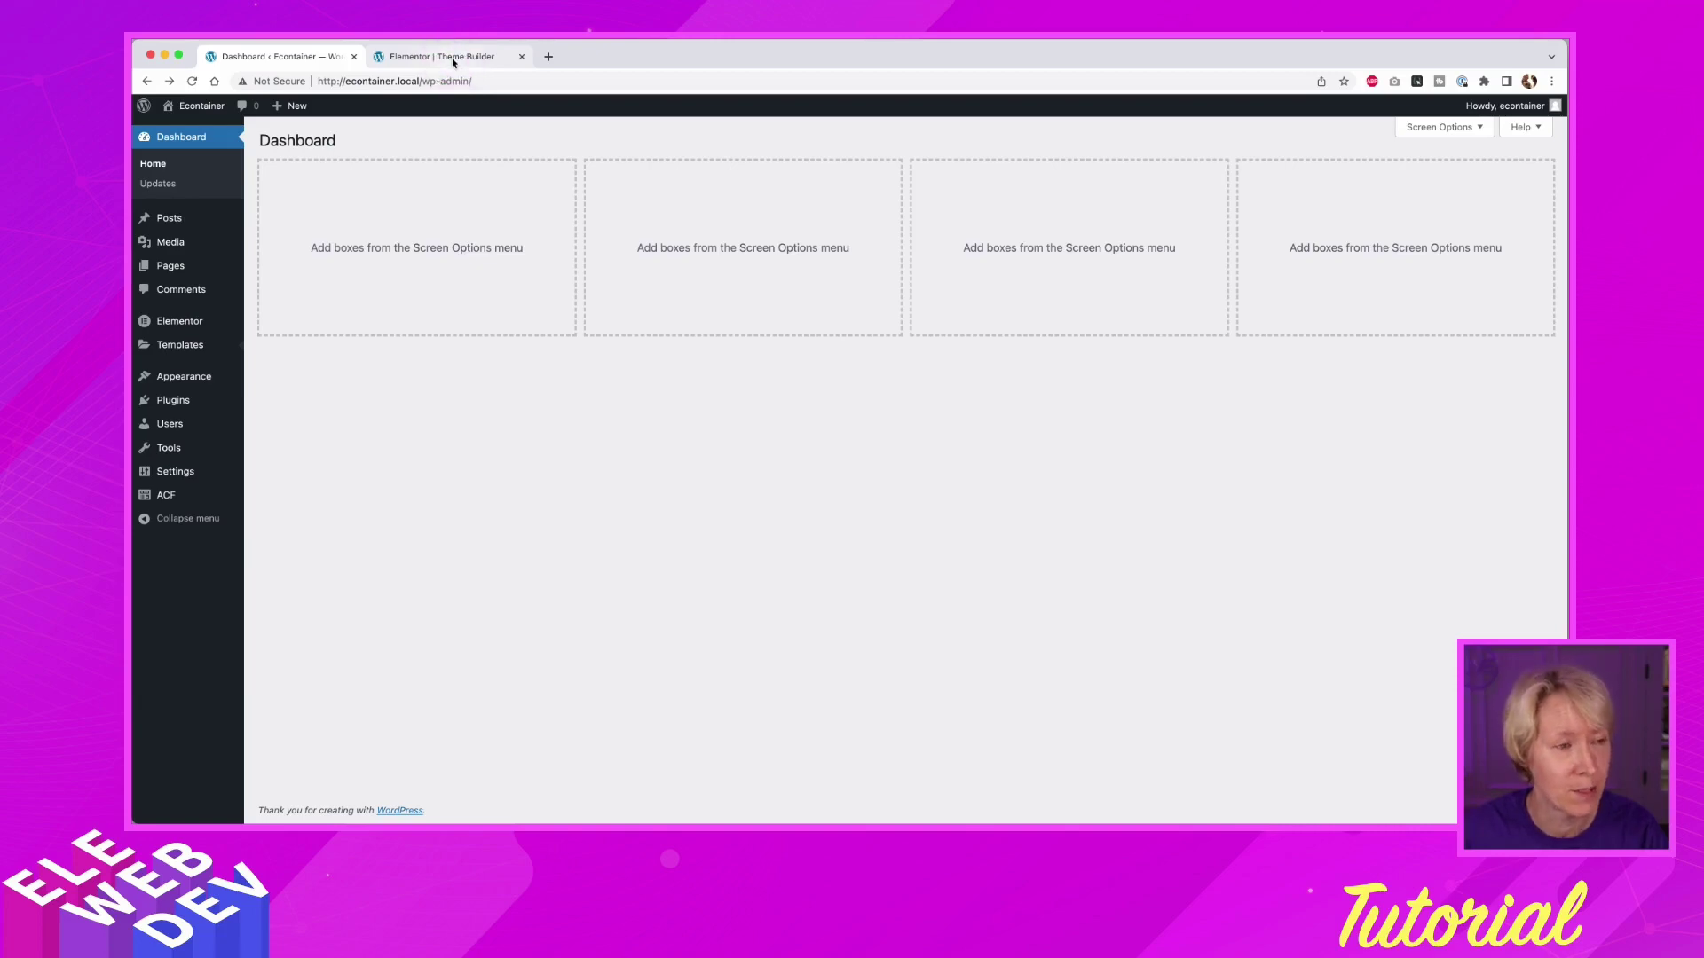
click(453, 62)
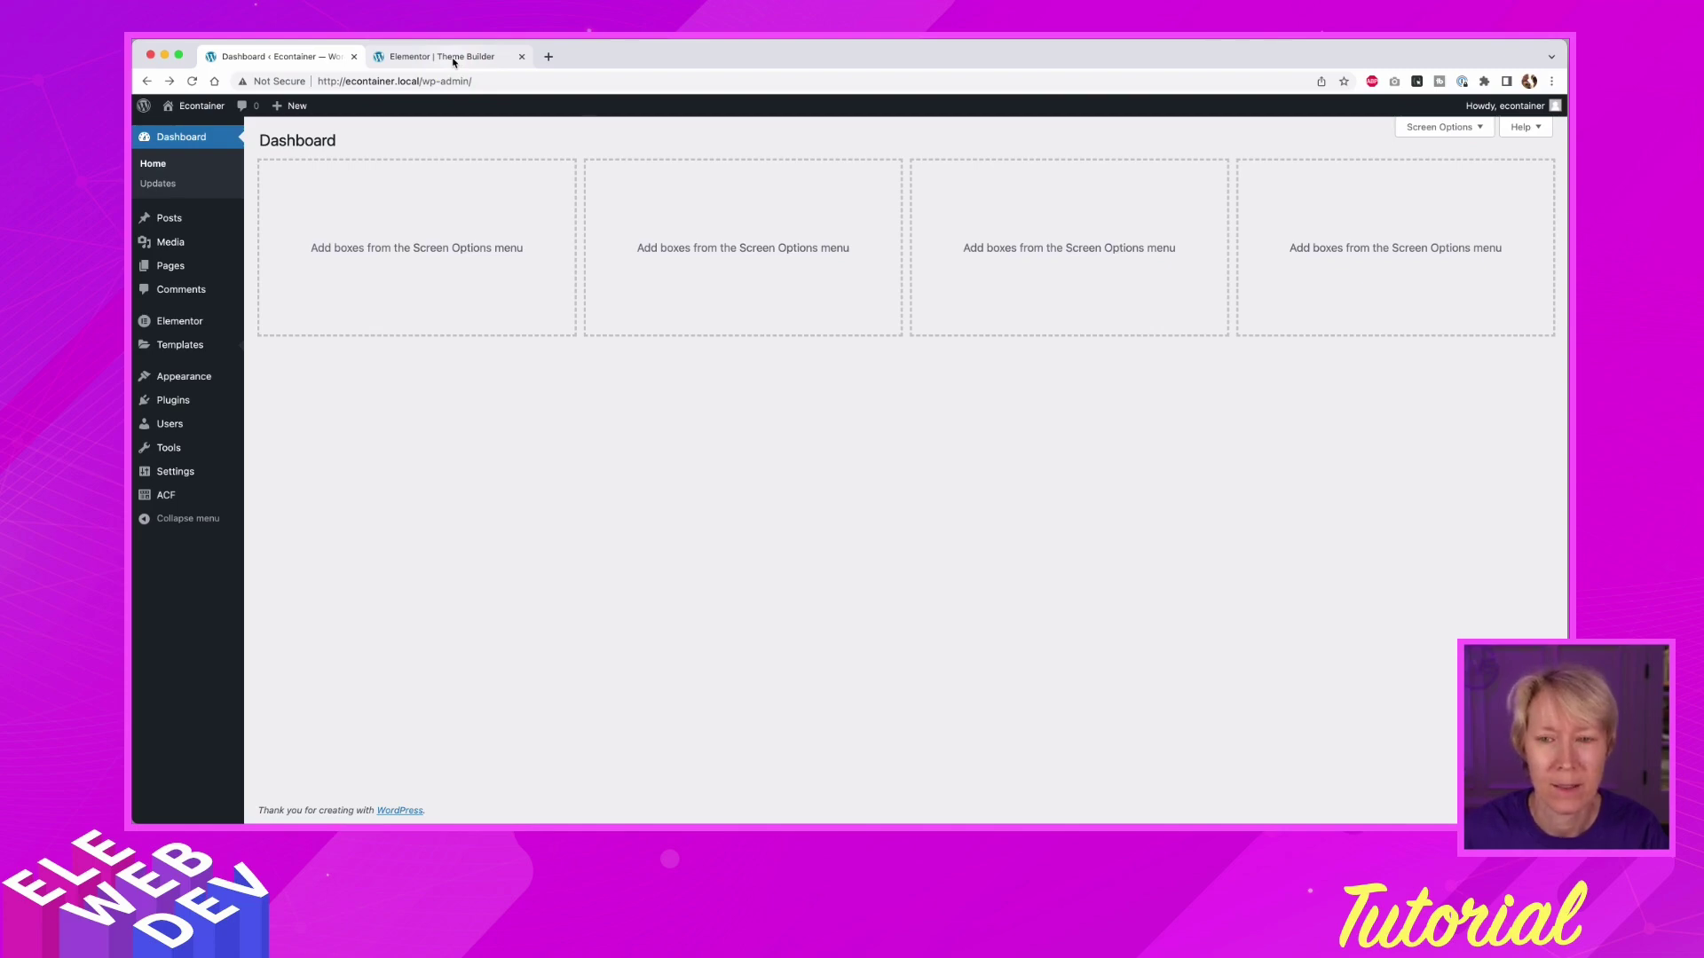
right_click(454, 62)
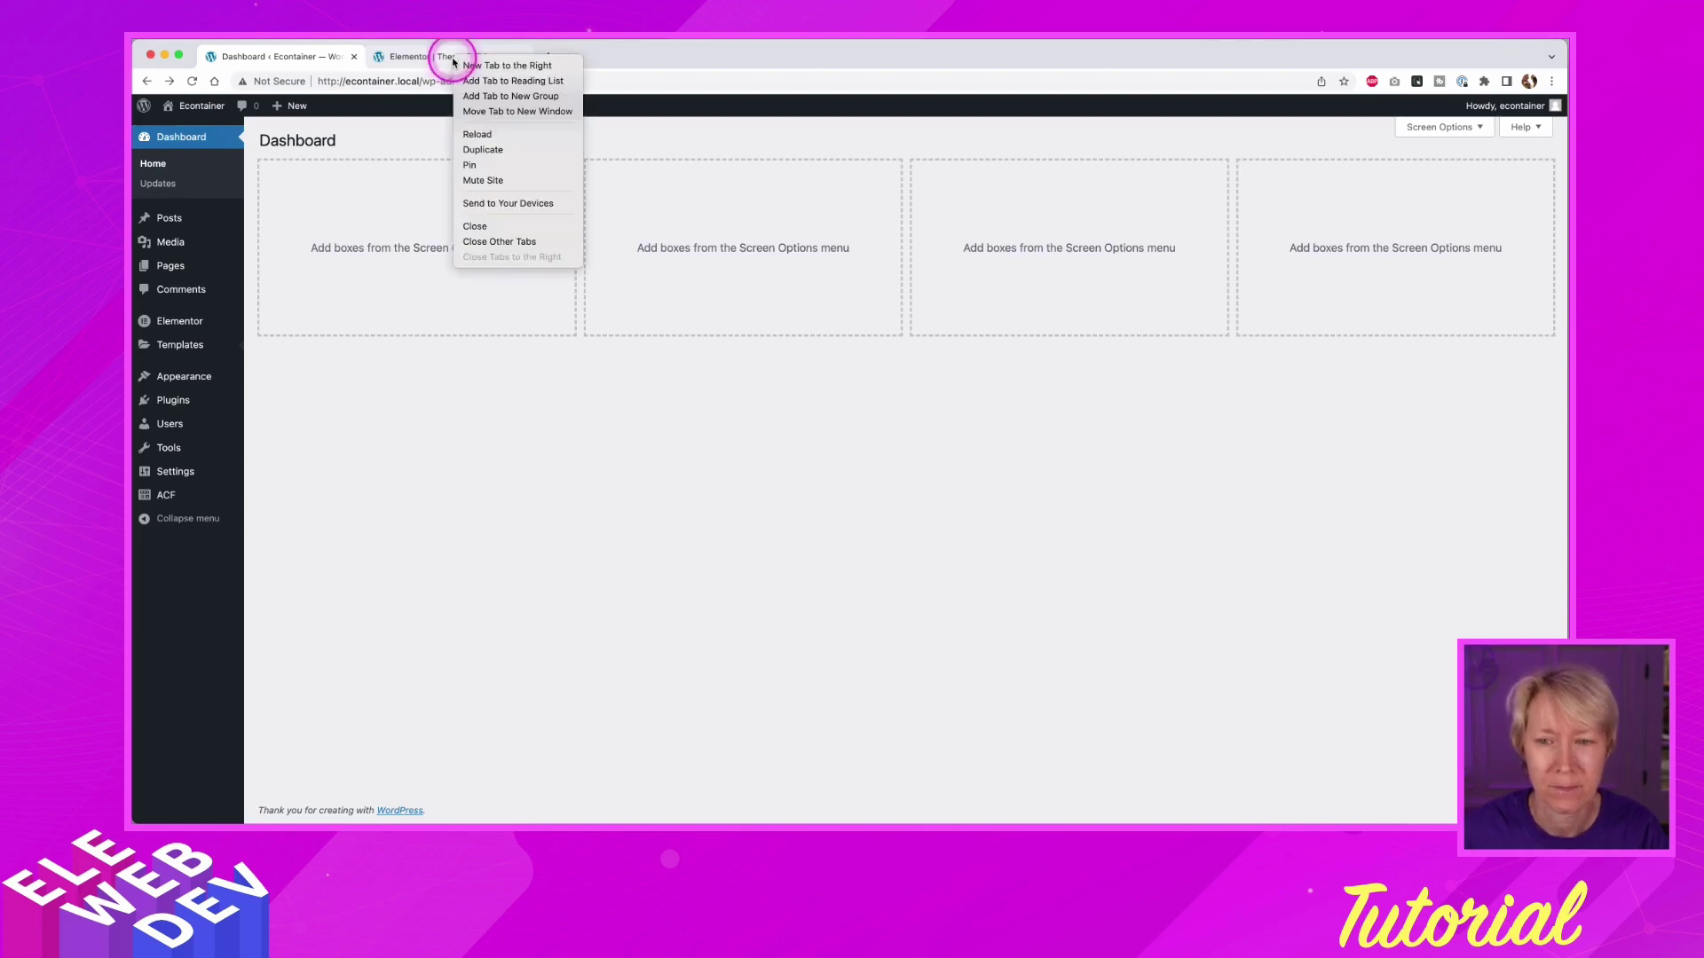
click(489, 99)
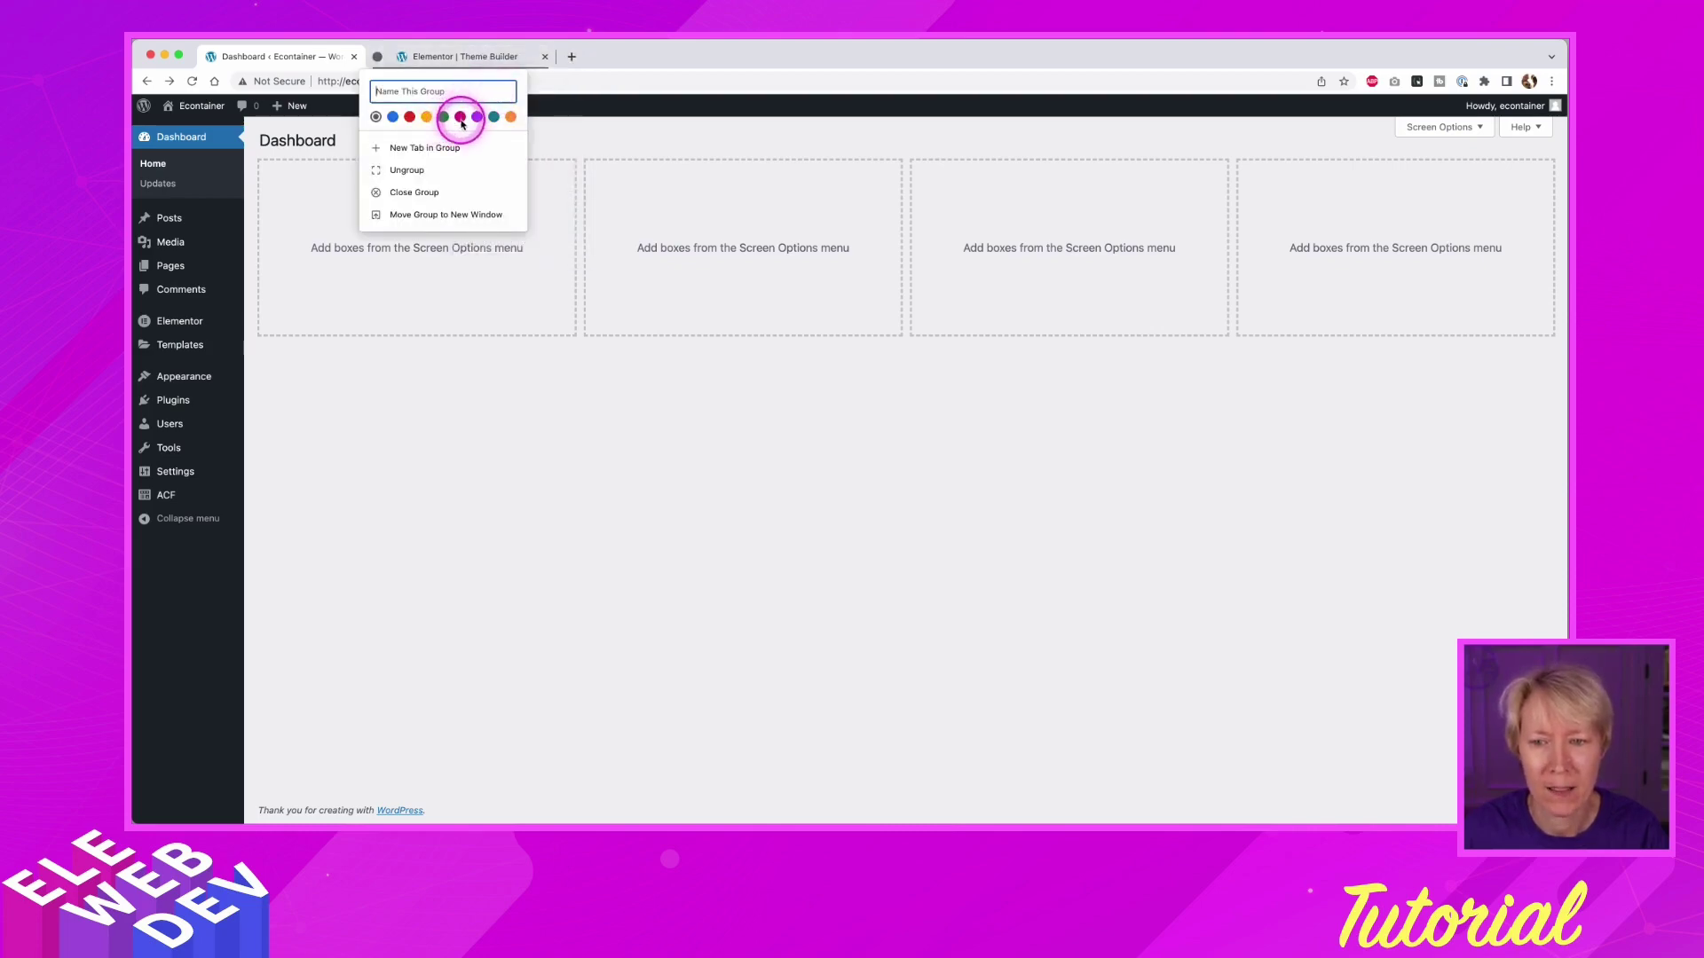
click(460, 119)
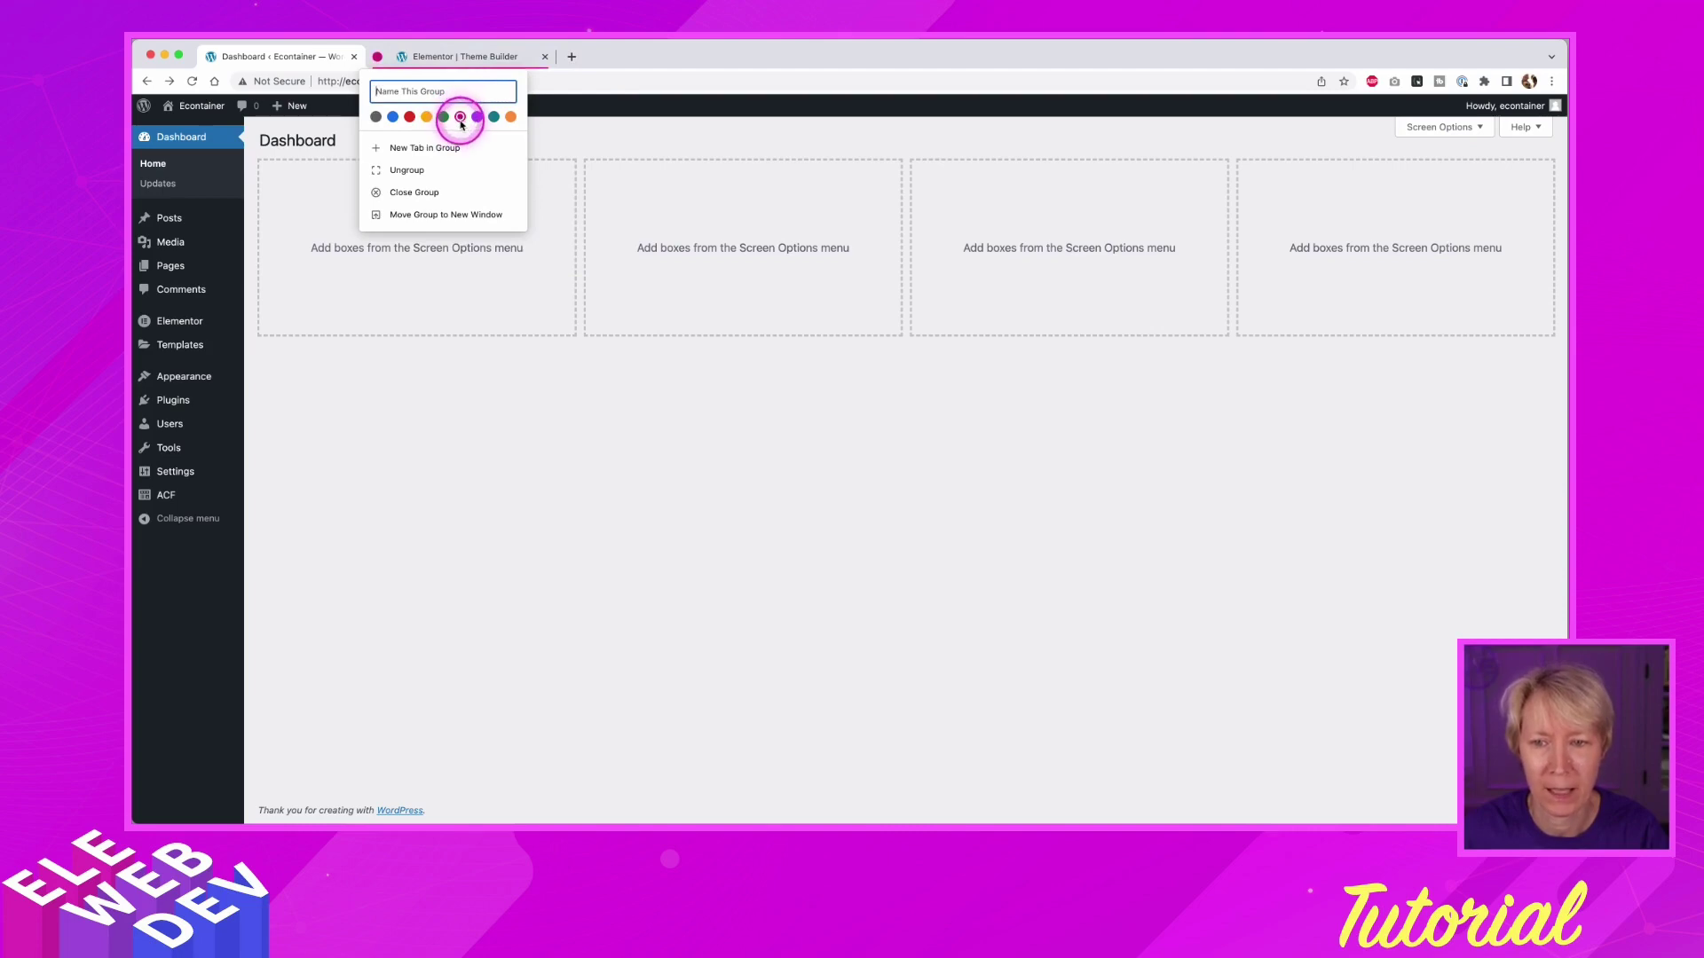
click(627, 68)
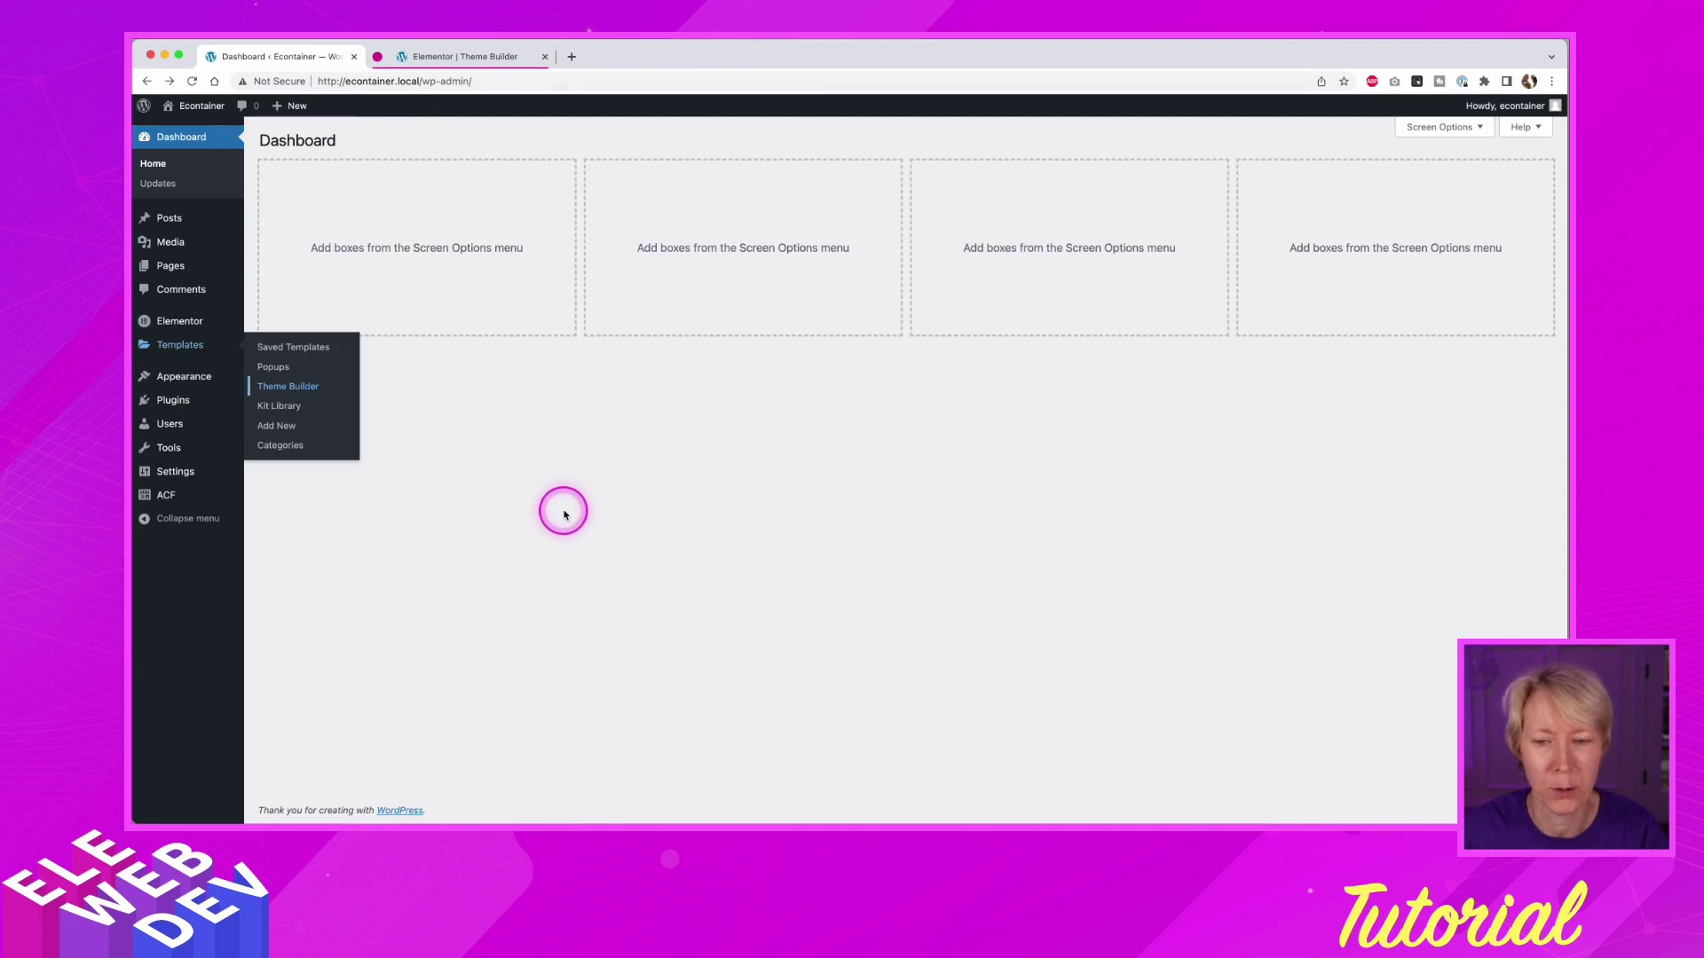
- Switch to the Theme Builder tab, create a new Header template, and dismiss the block library
click(435, 60)
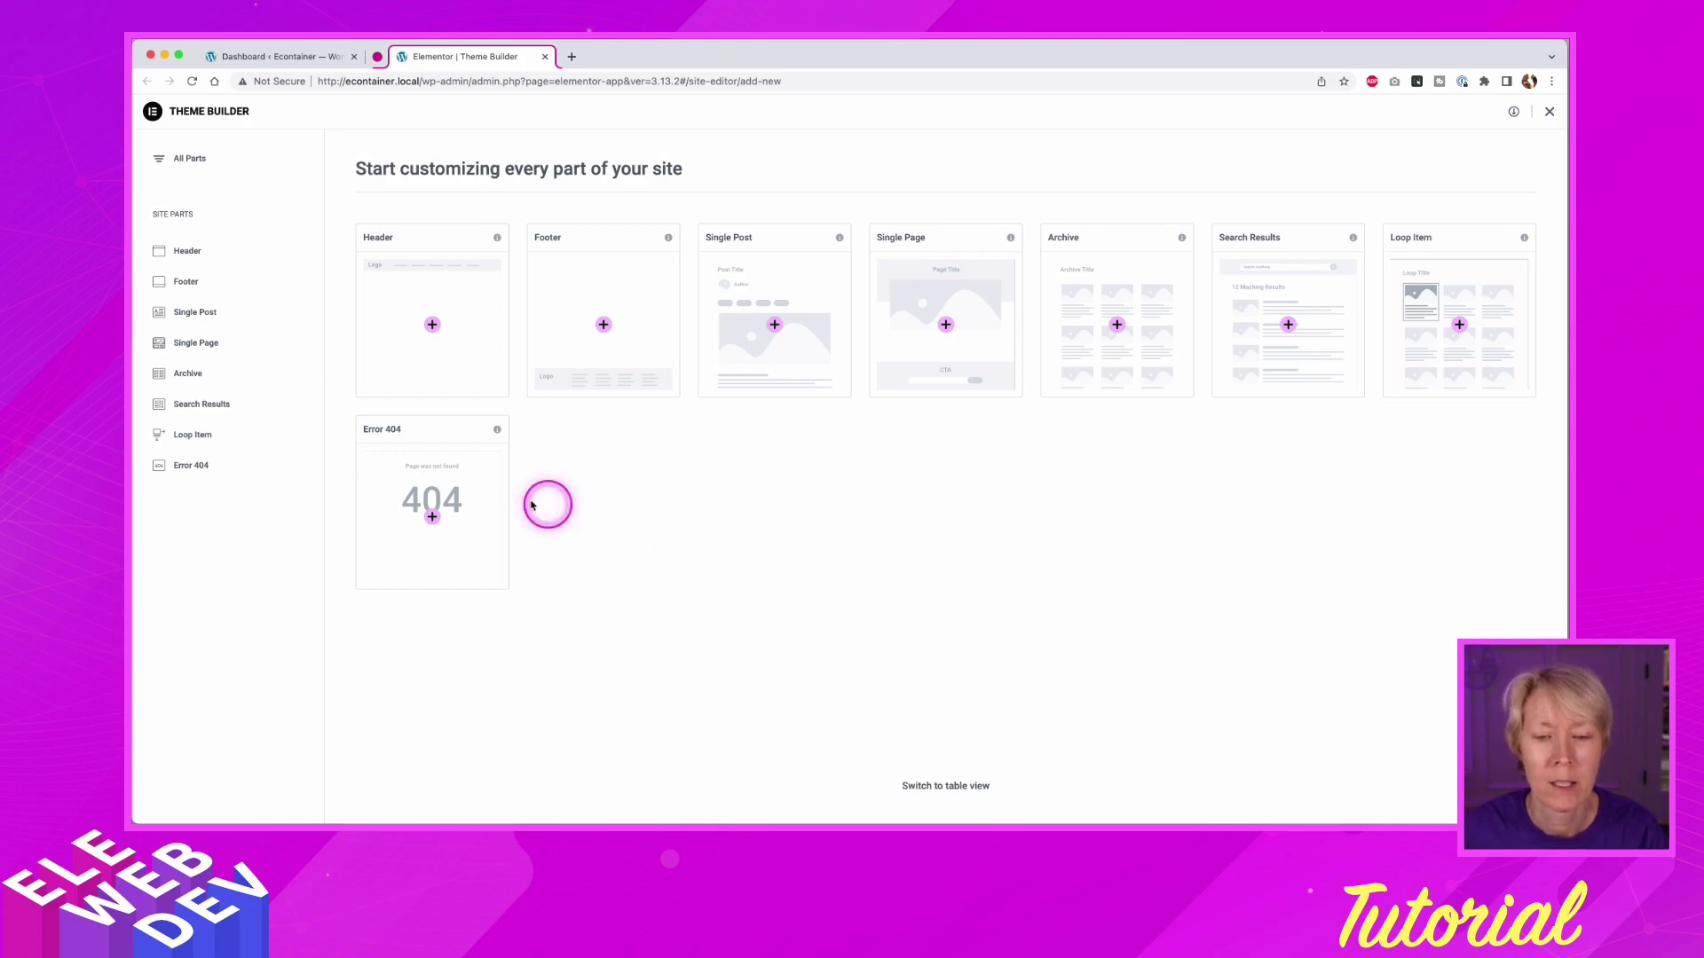
click(231, 410)
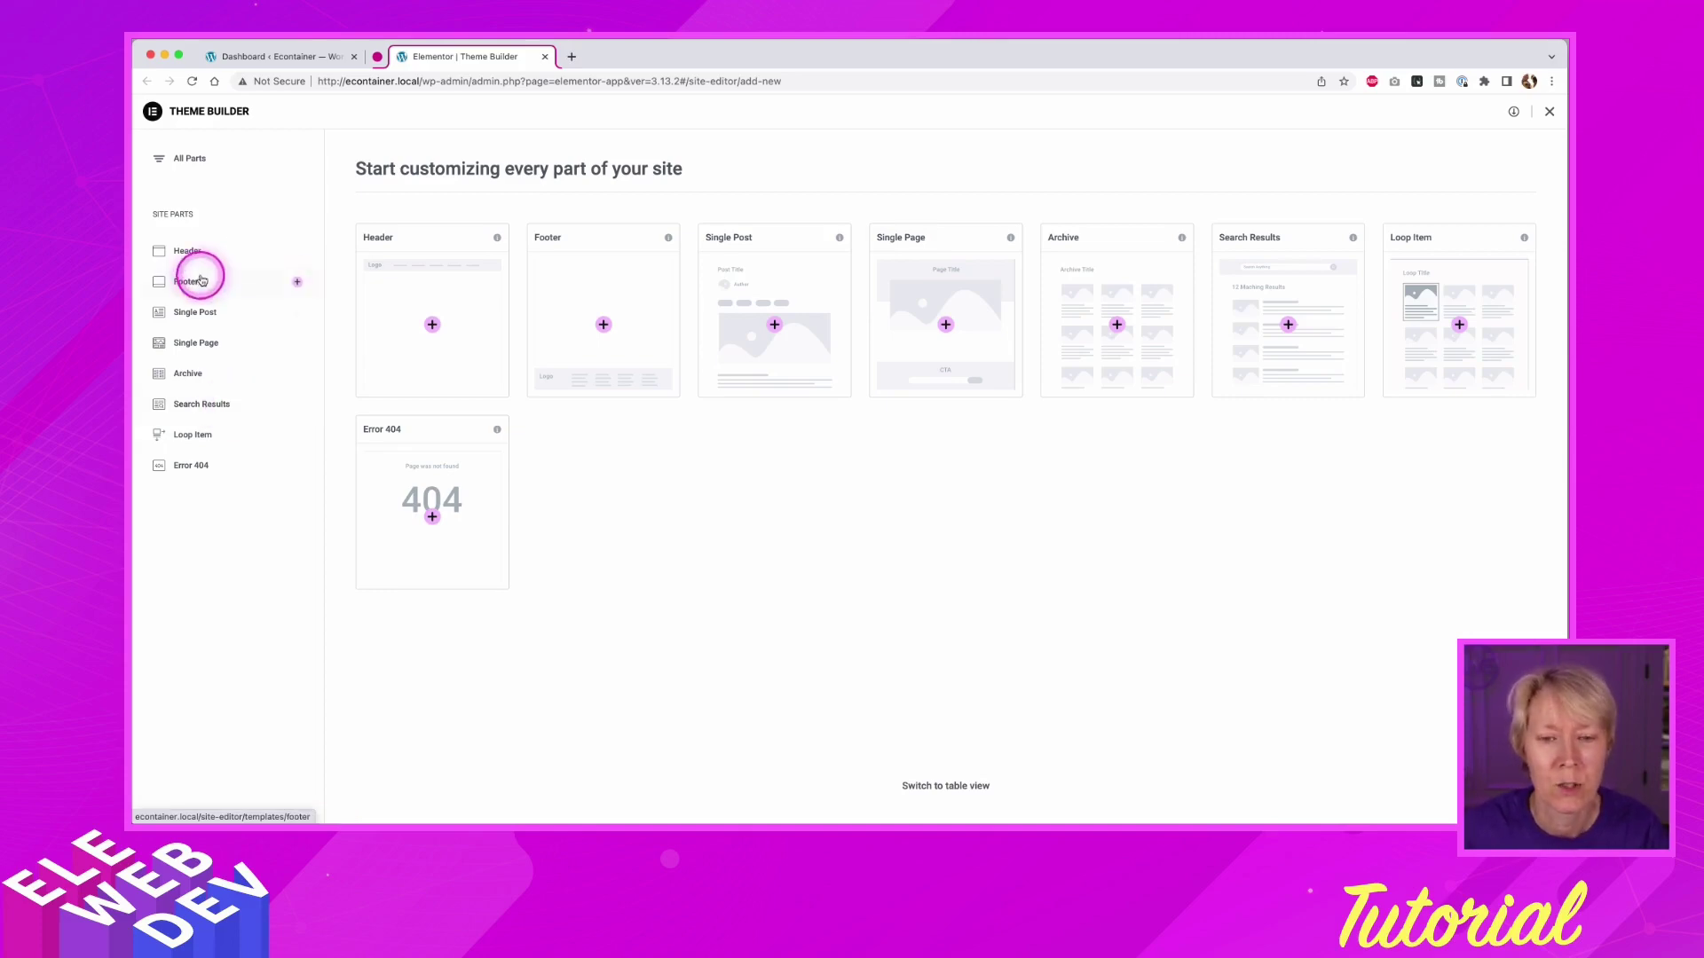
click(433, 326)
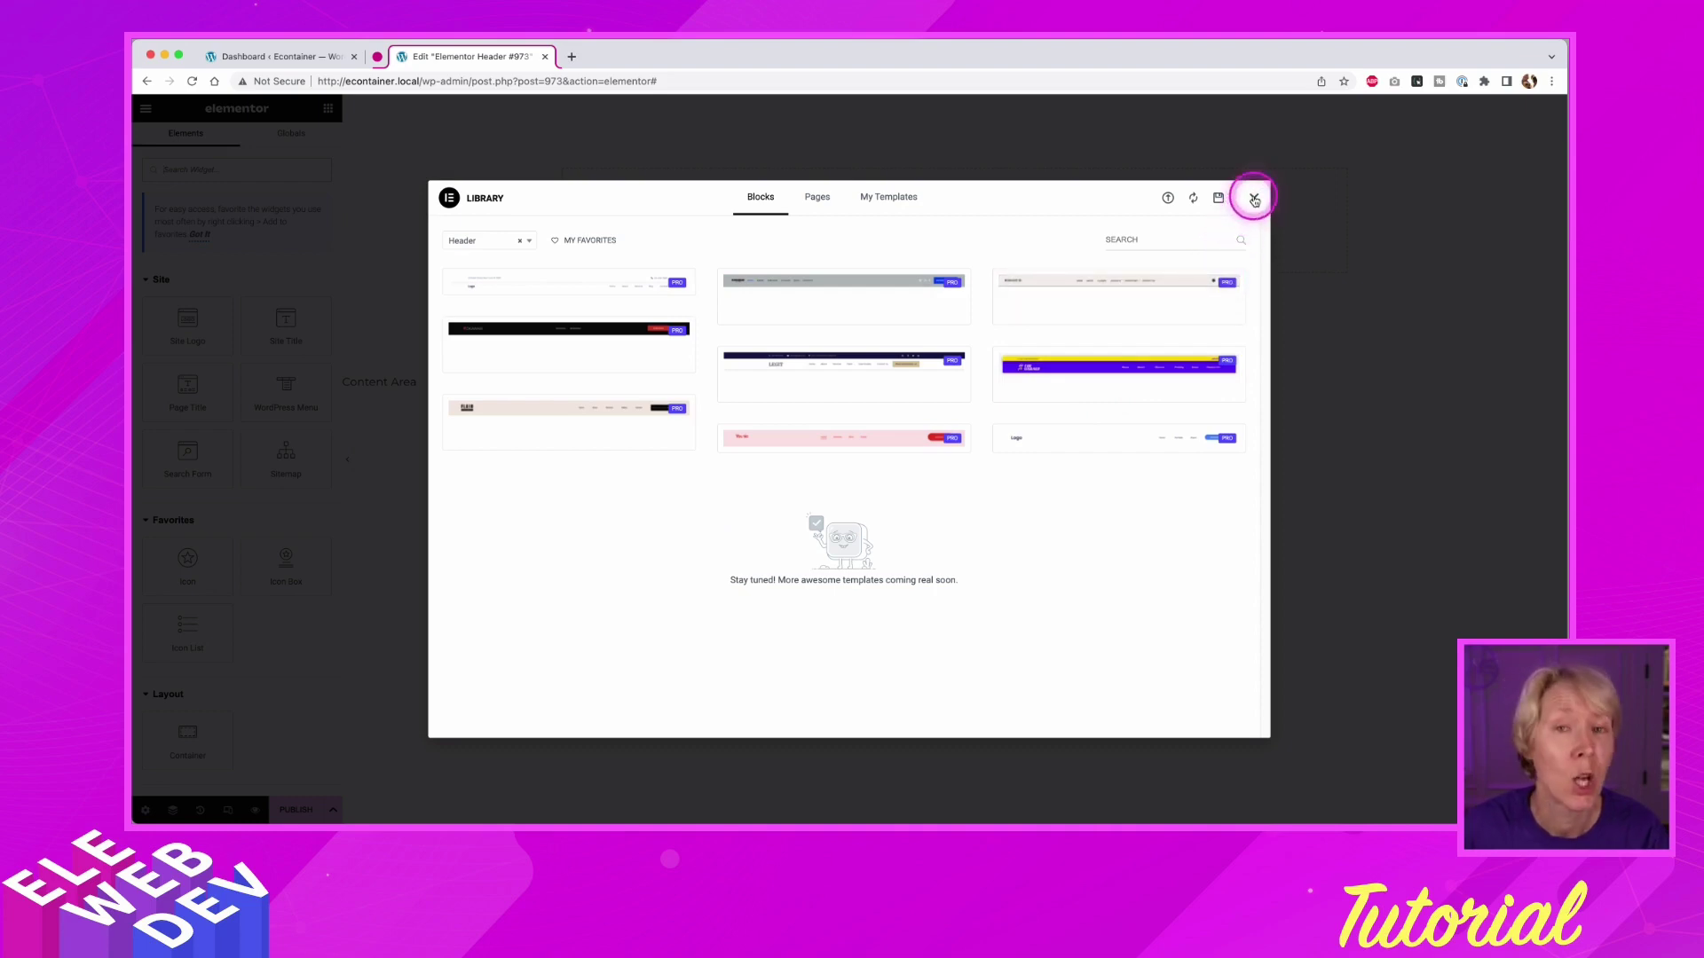
click(1254, 200)
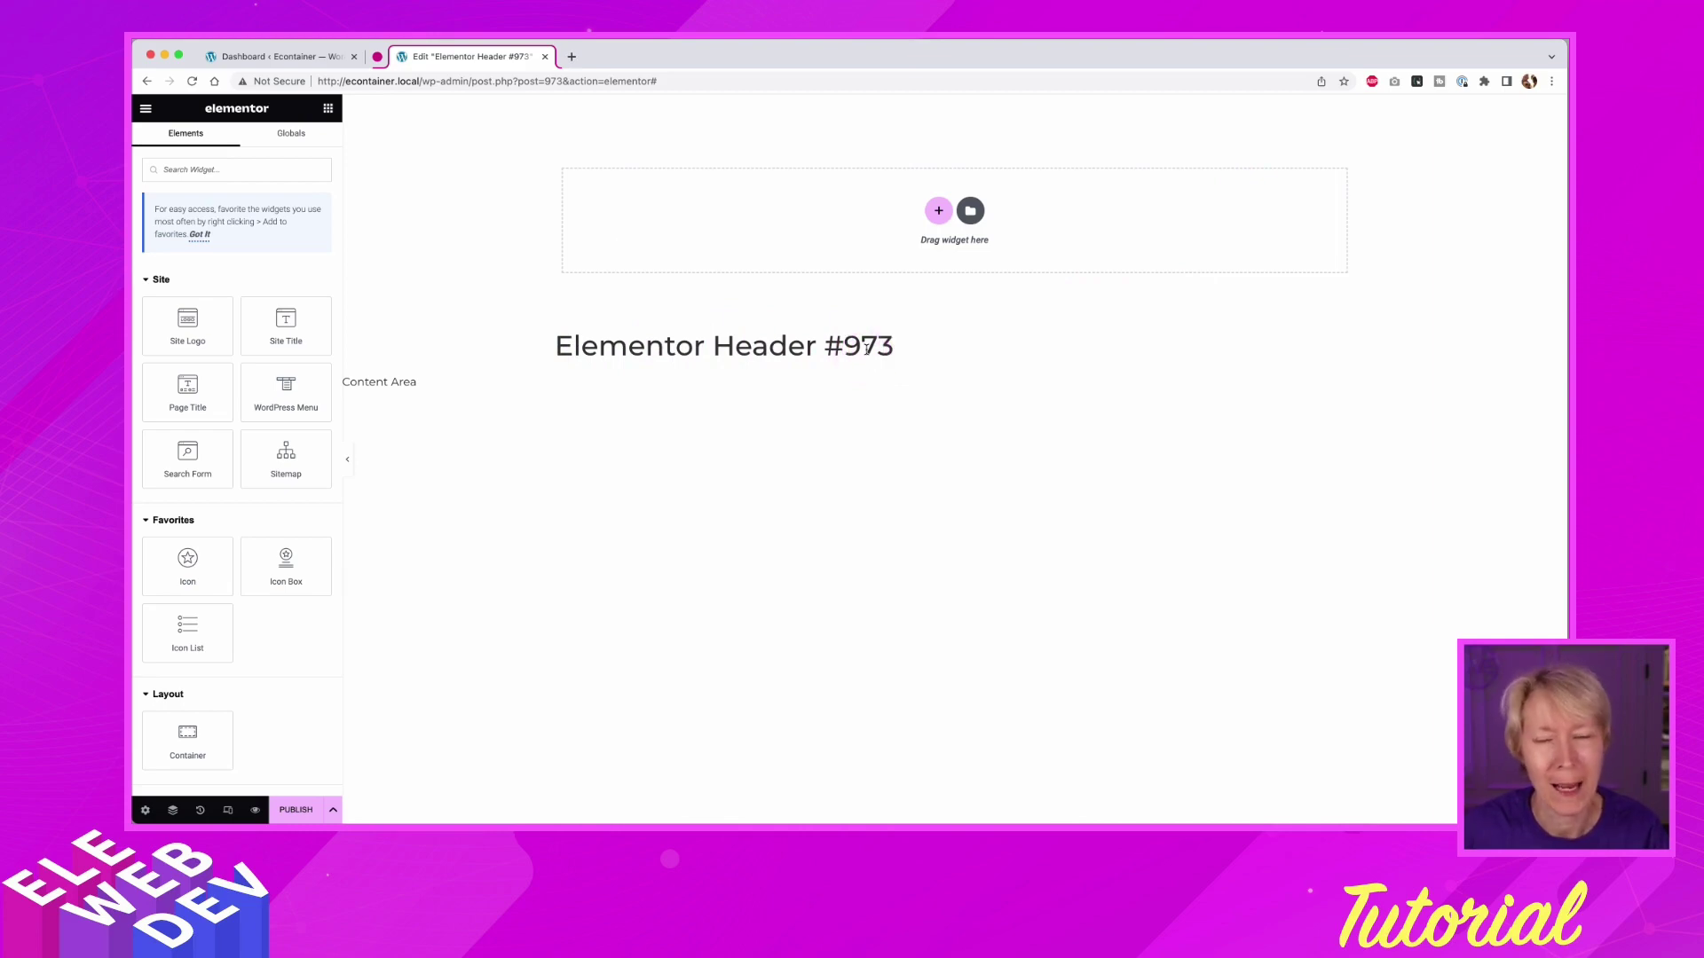
- Insert the saved Default Header container template into the new header
click(971, 212)
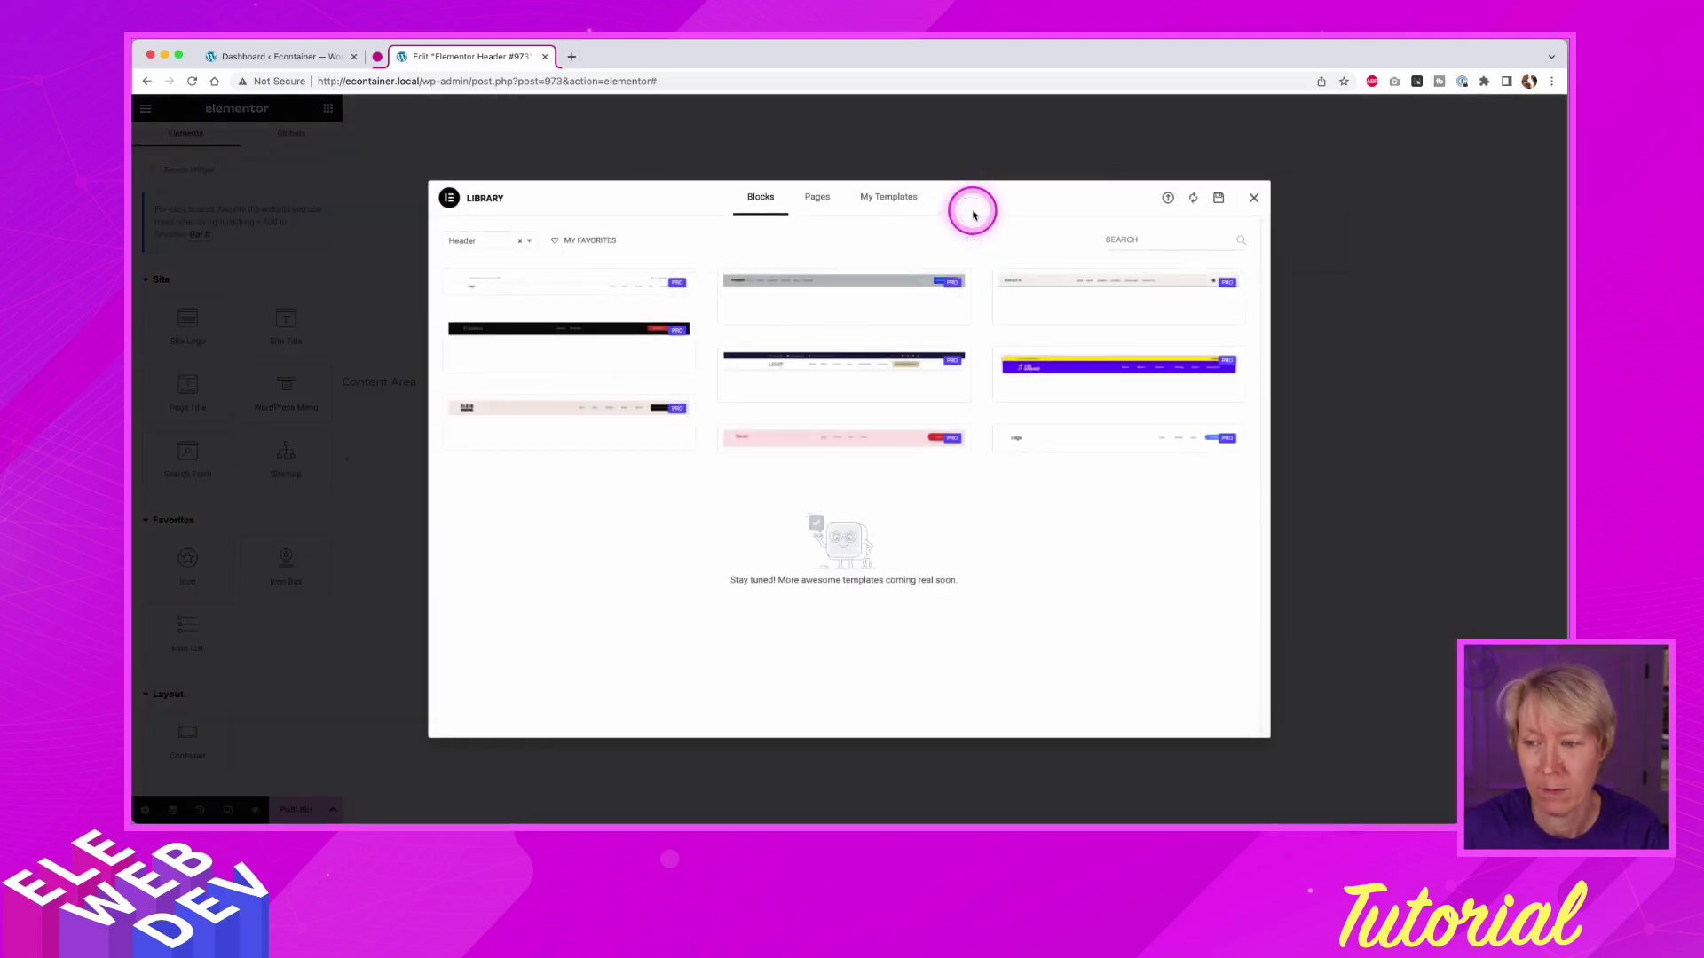
click(874, 197)
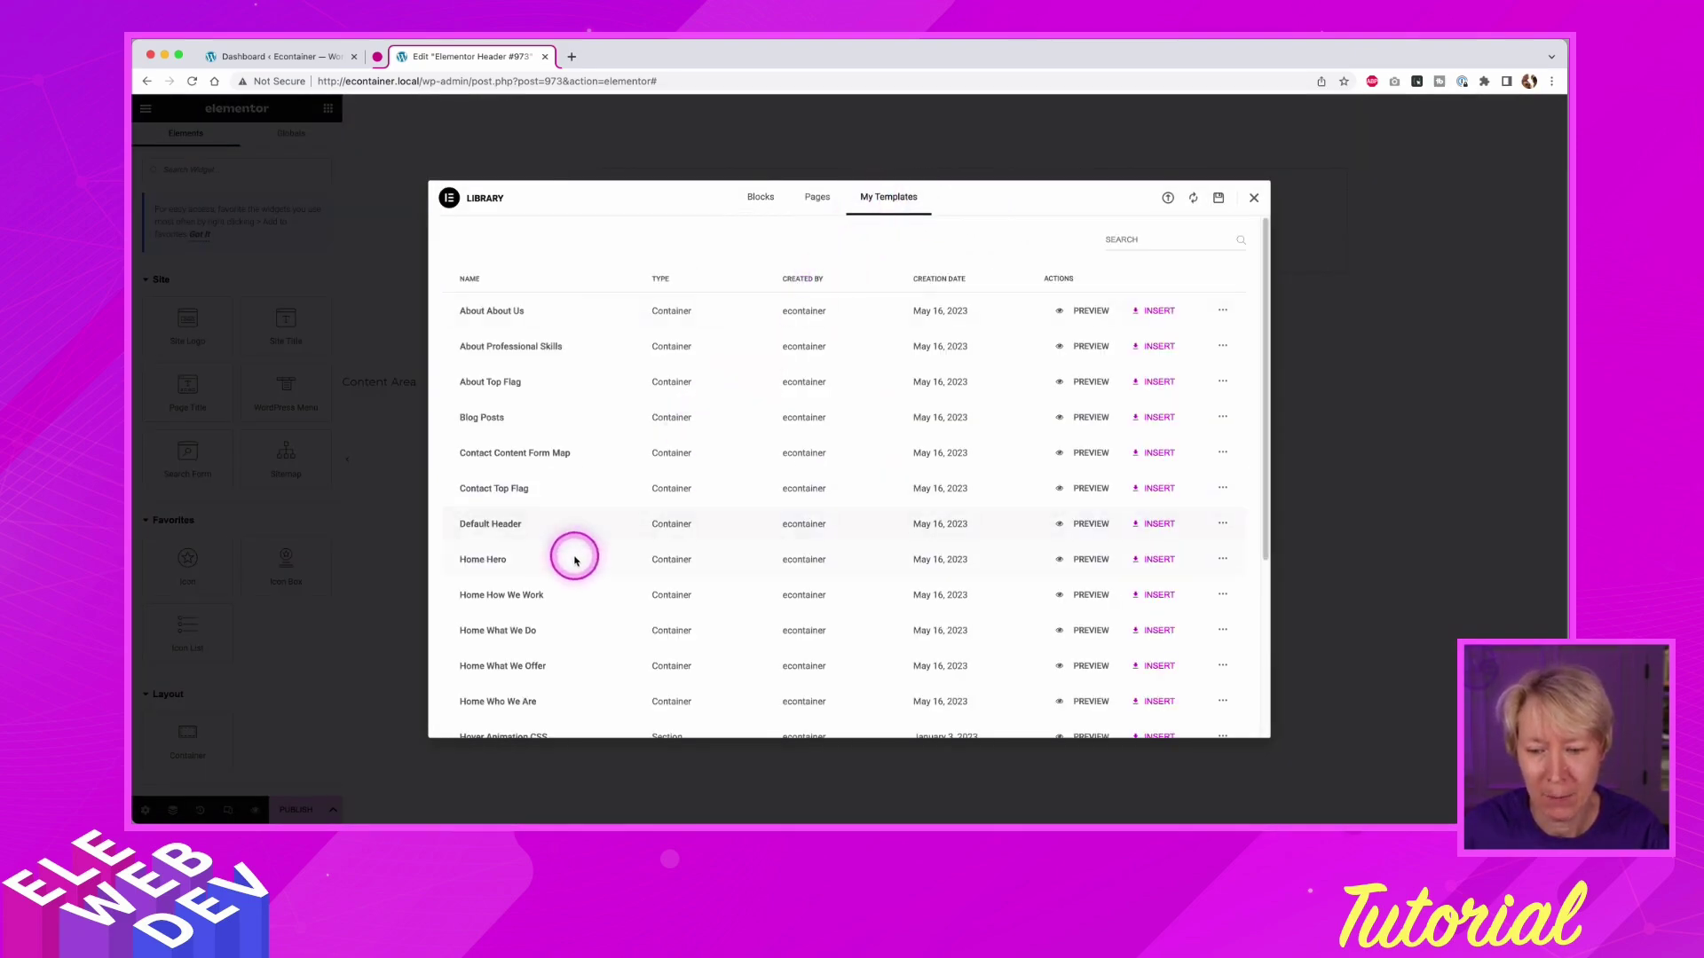
scroll(568, 613, down, 1)
scroll(568, 532, down, 1)
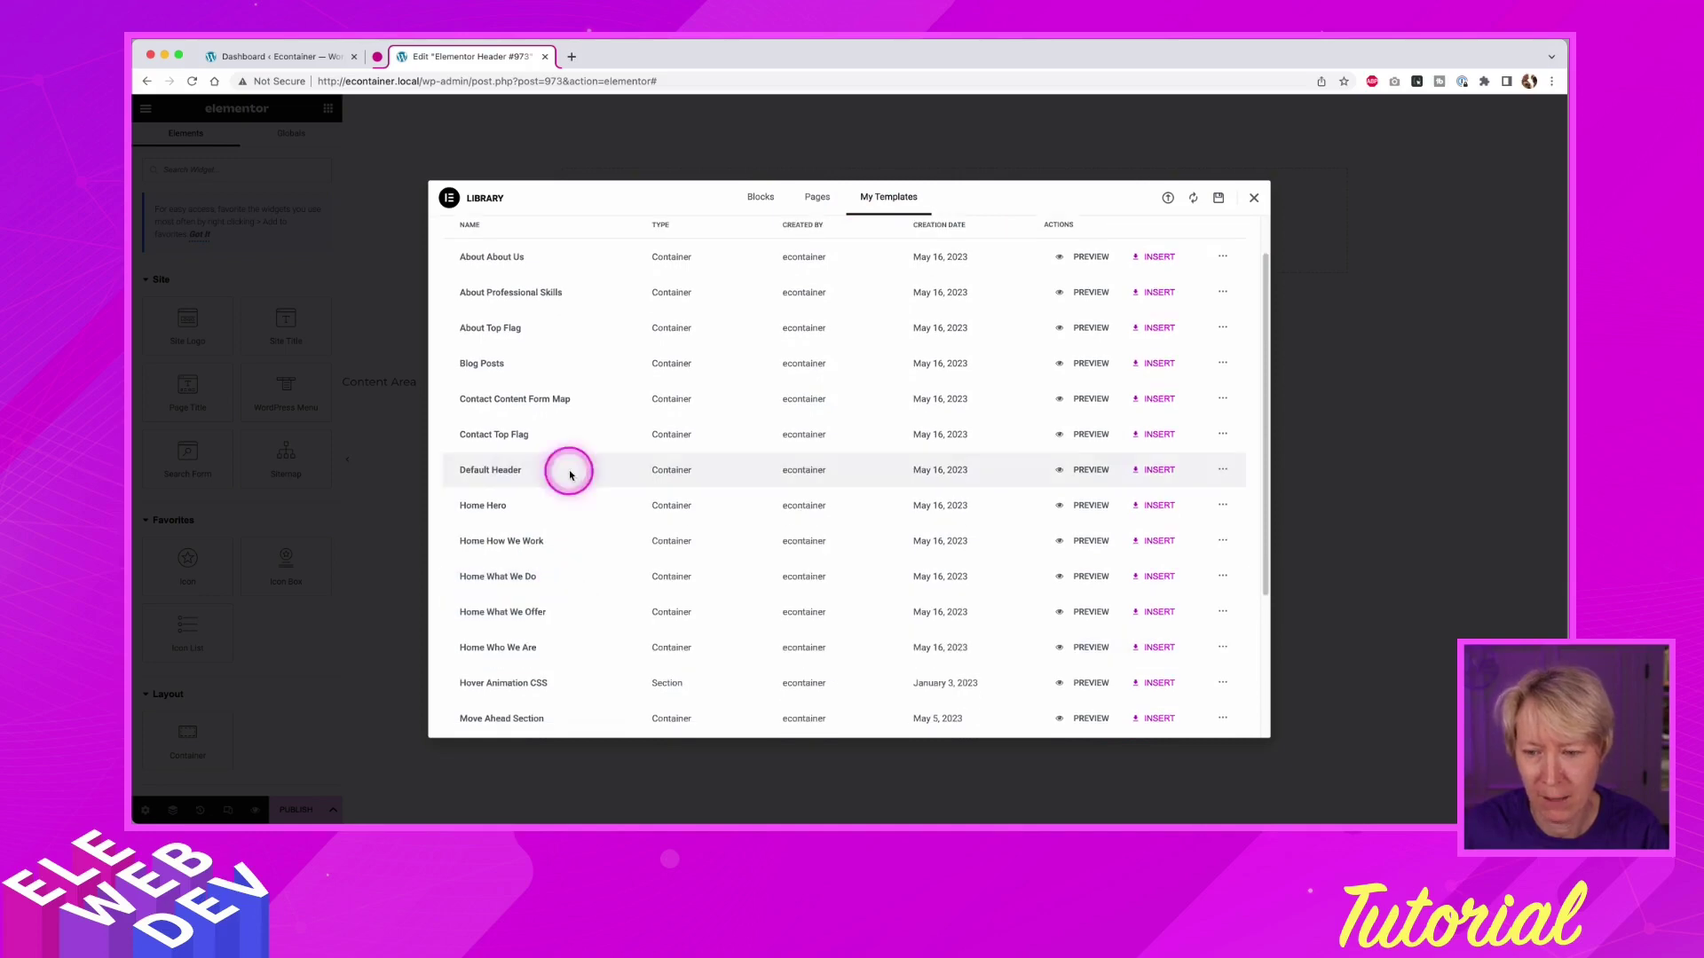
click(1163, 471)
click(960, 493)
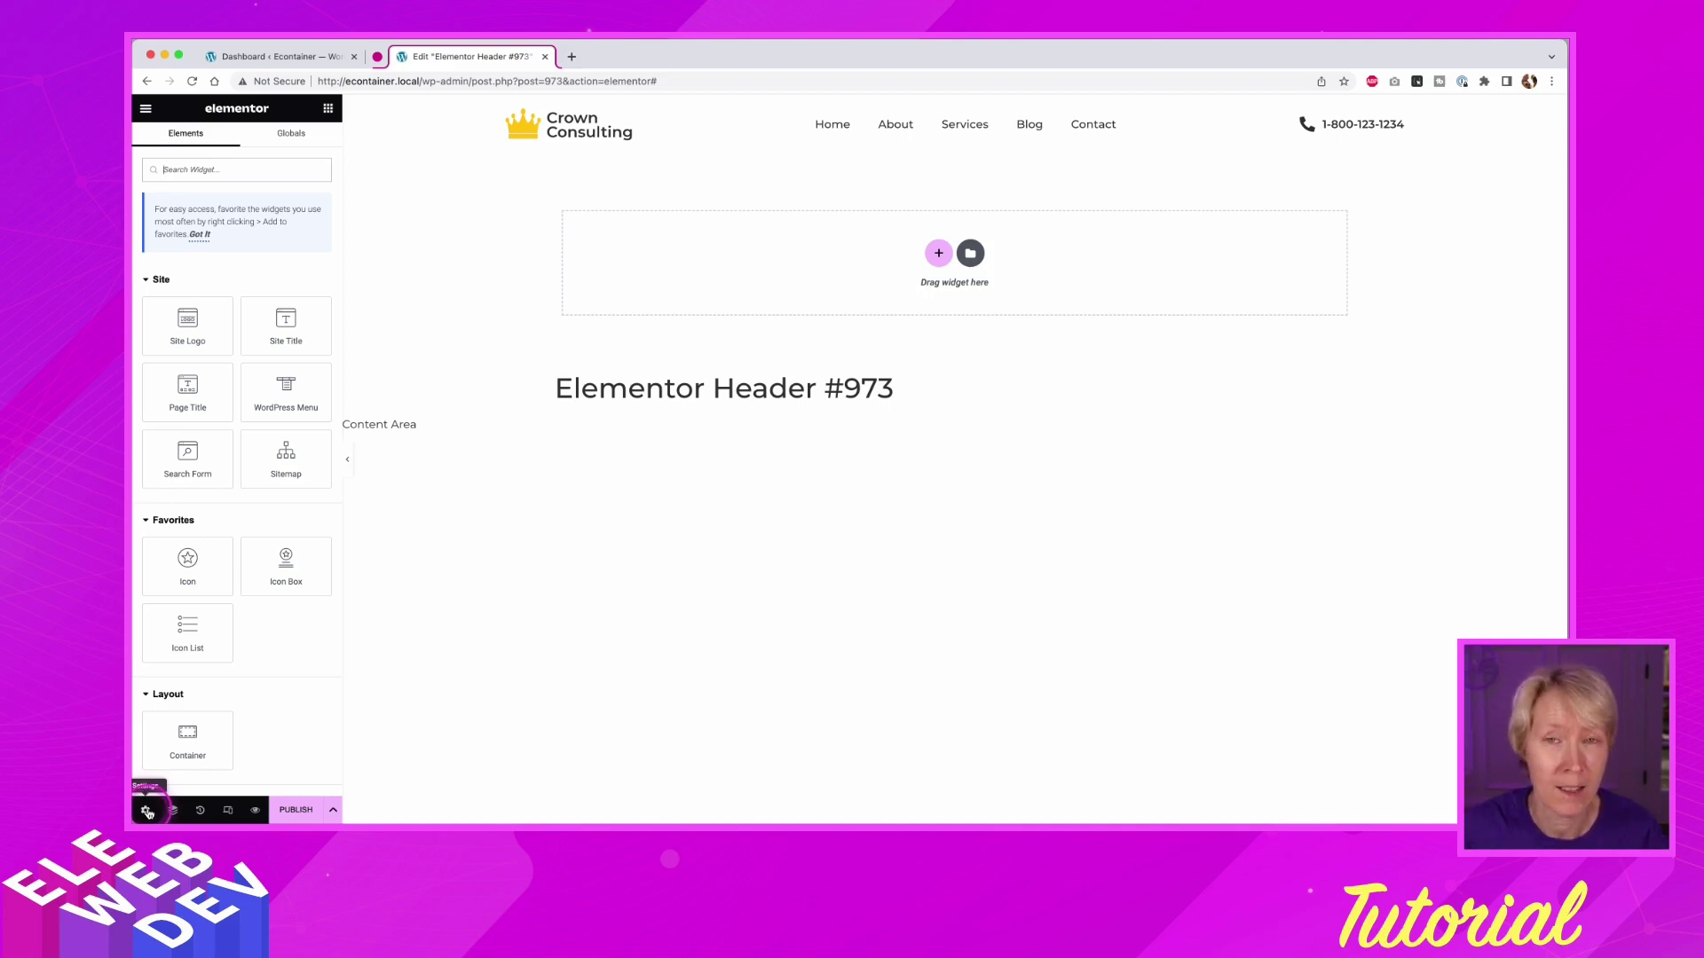
- Change the header template's title to "Default Header" in its settings
click(147, 812)
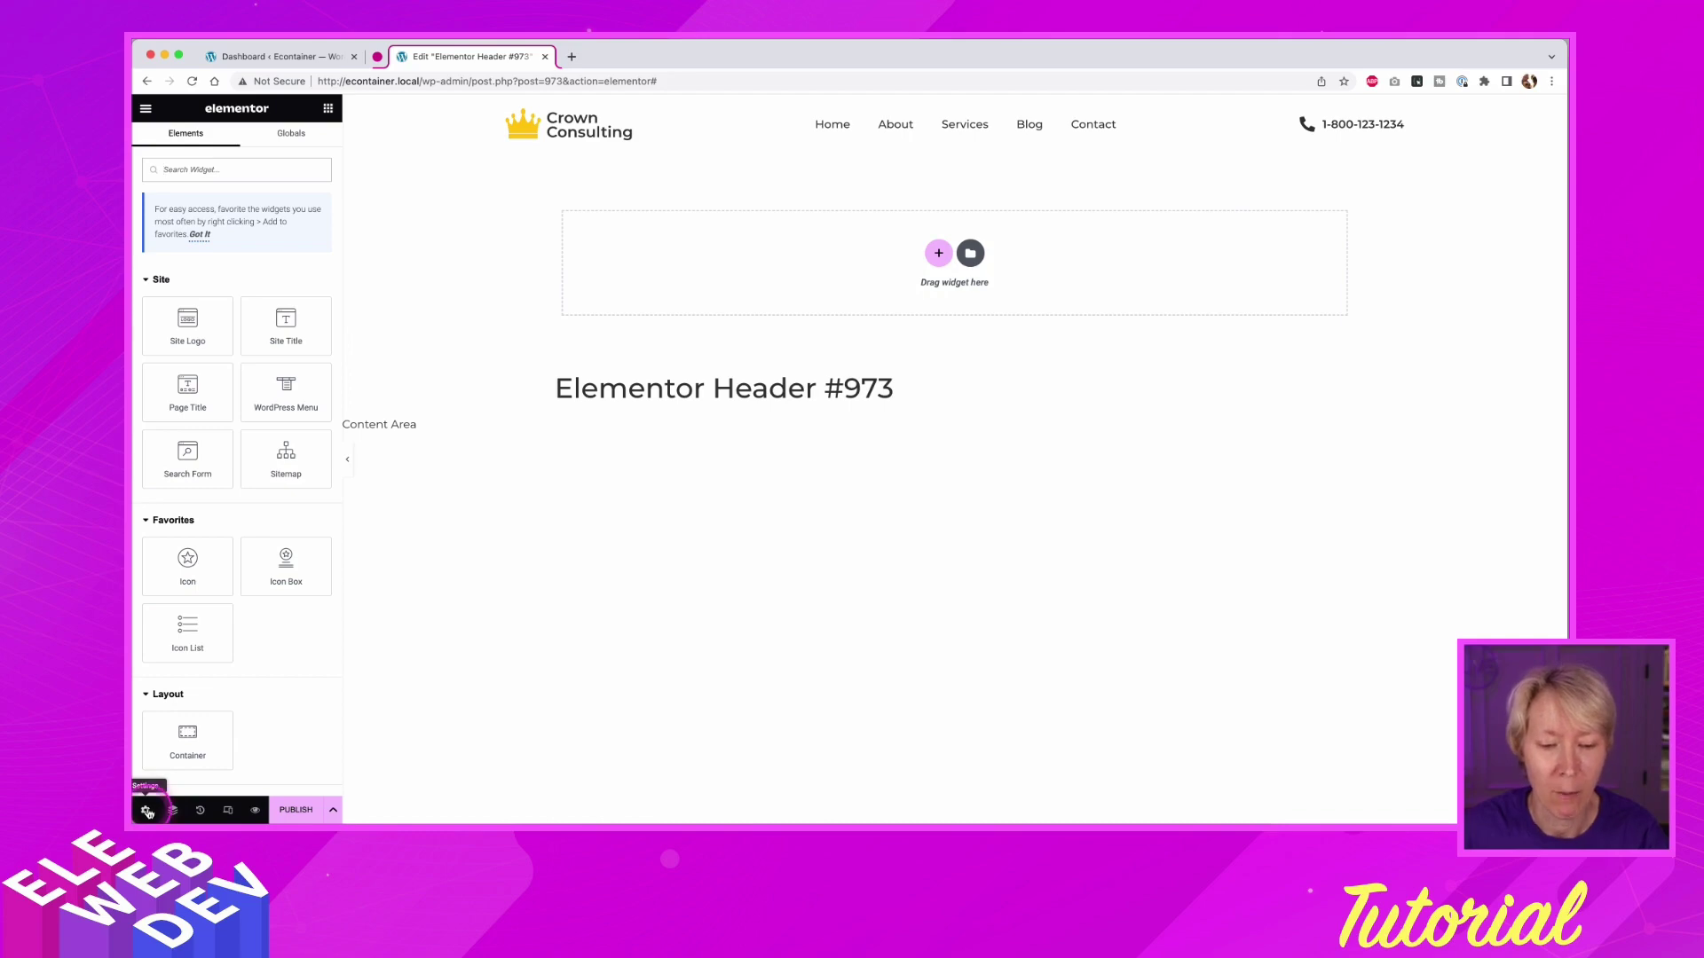
click(147, 812)
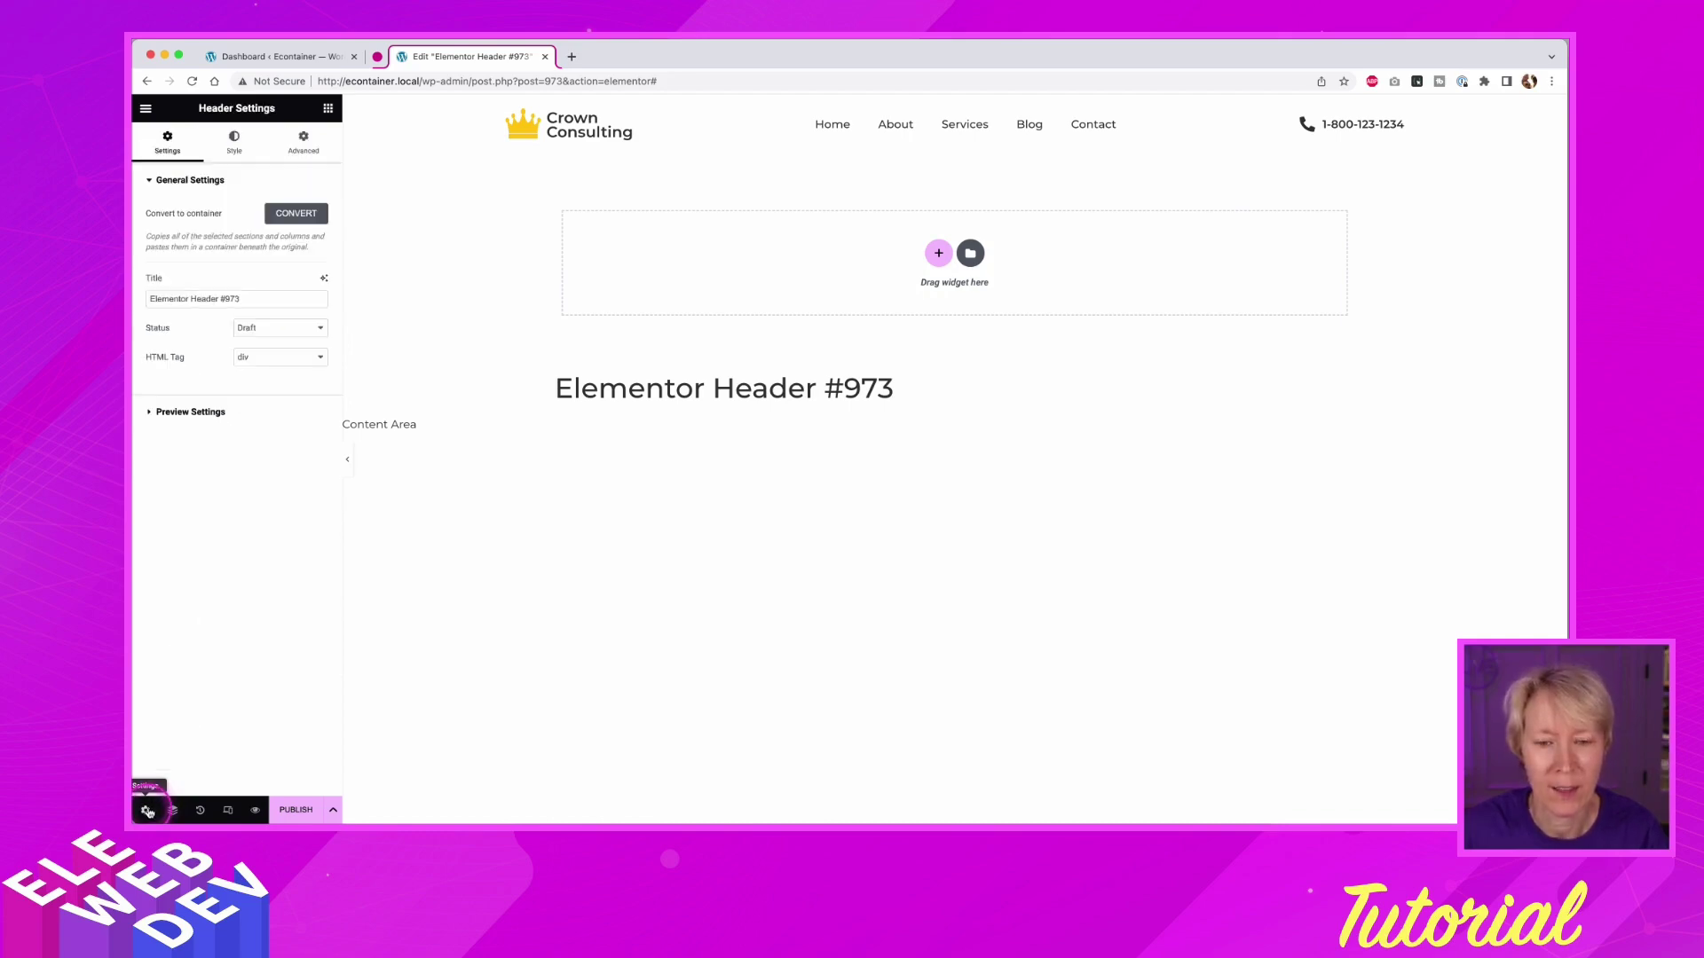
drag(235, 299, 143, 299)
text(De)
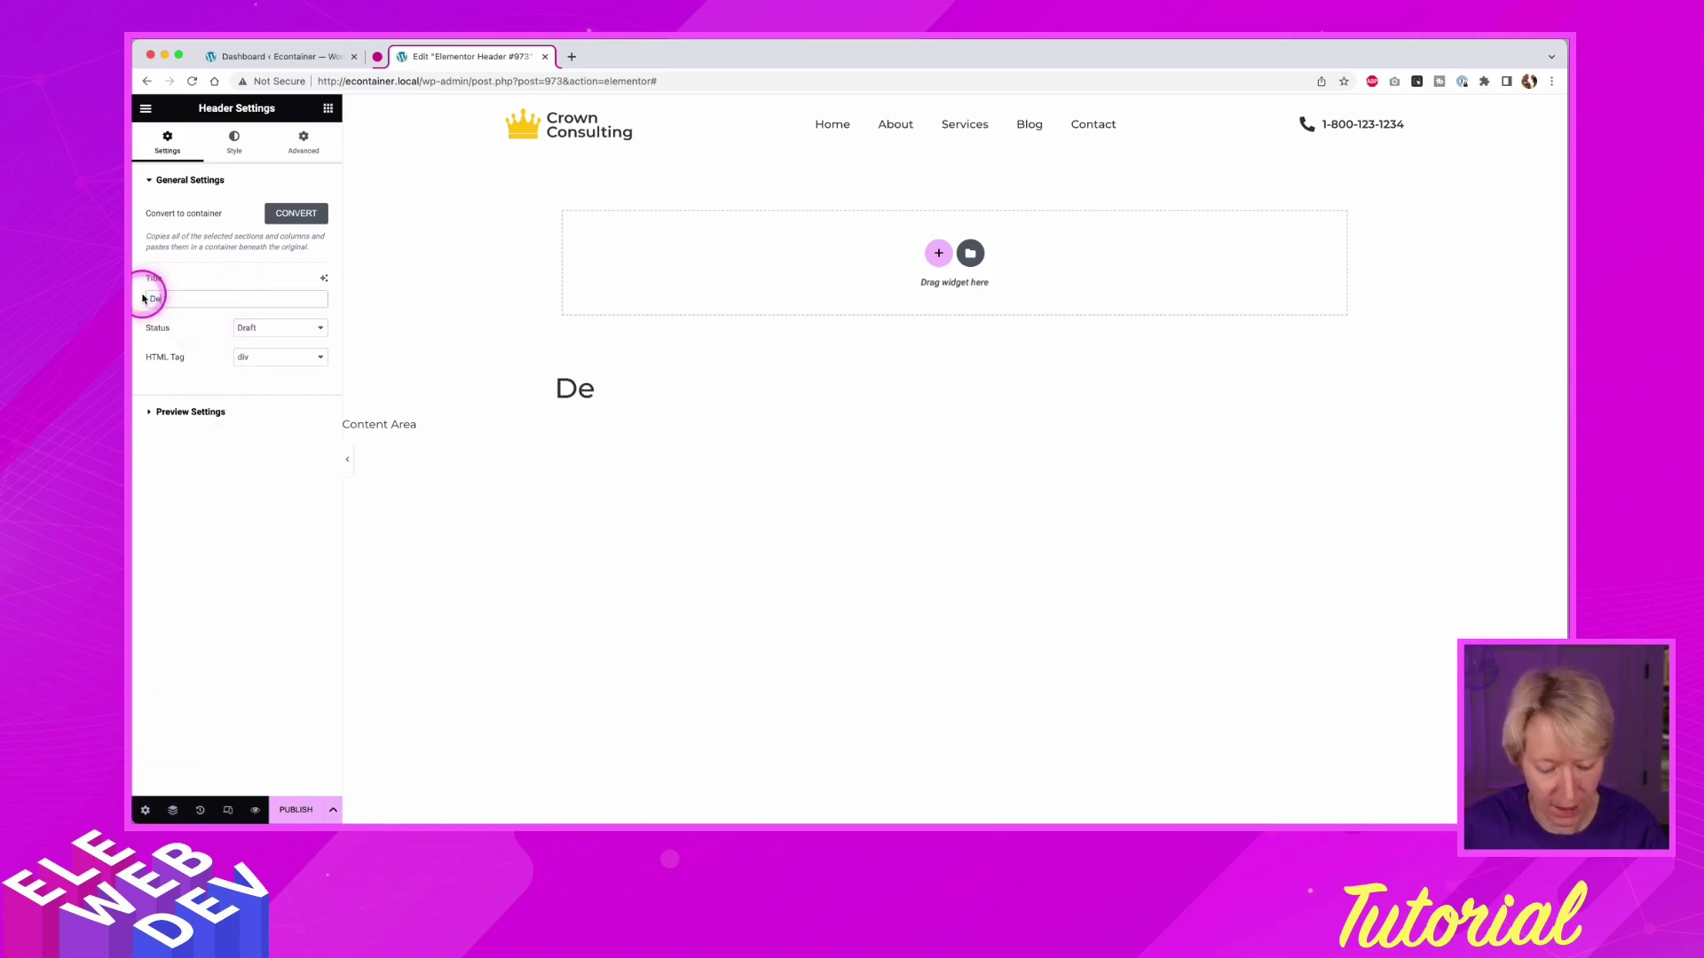
text(fault )
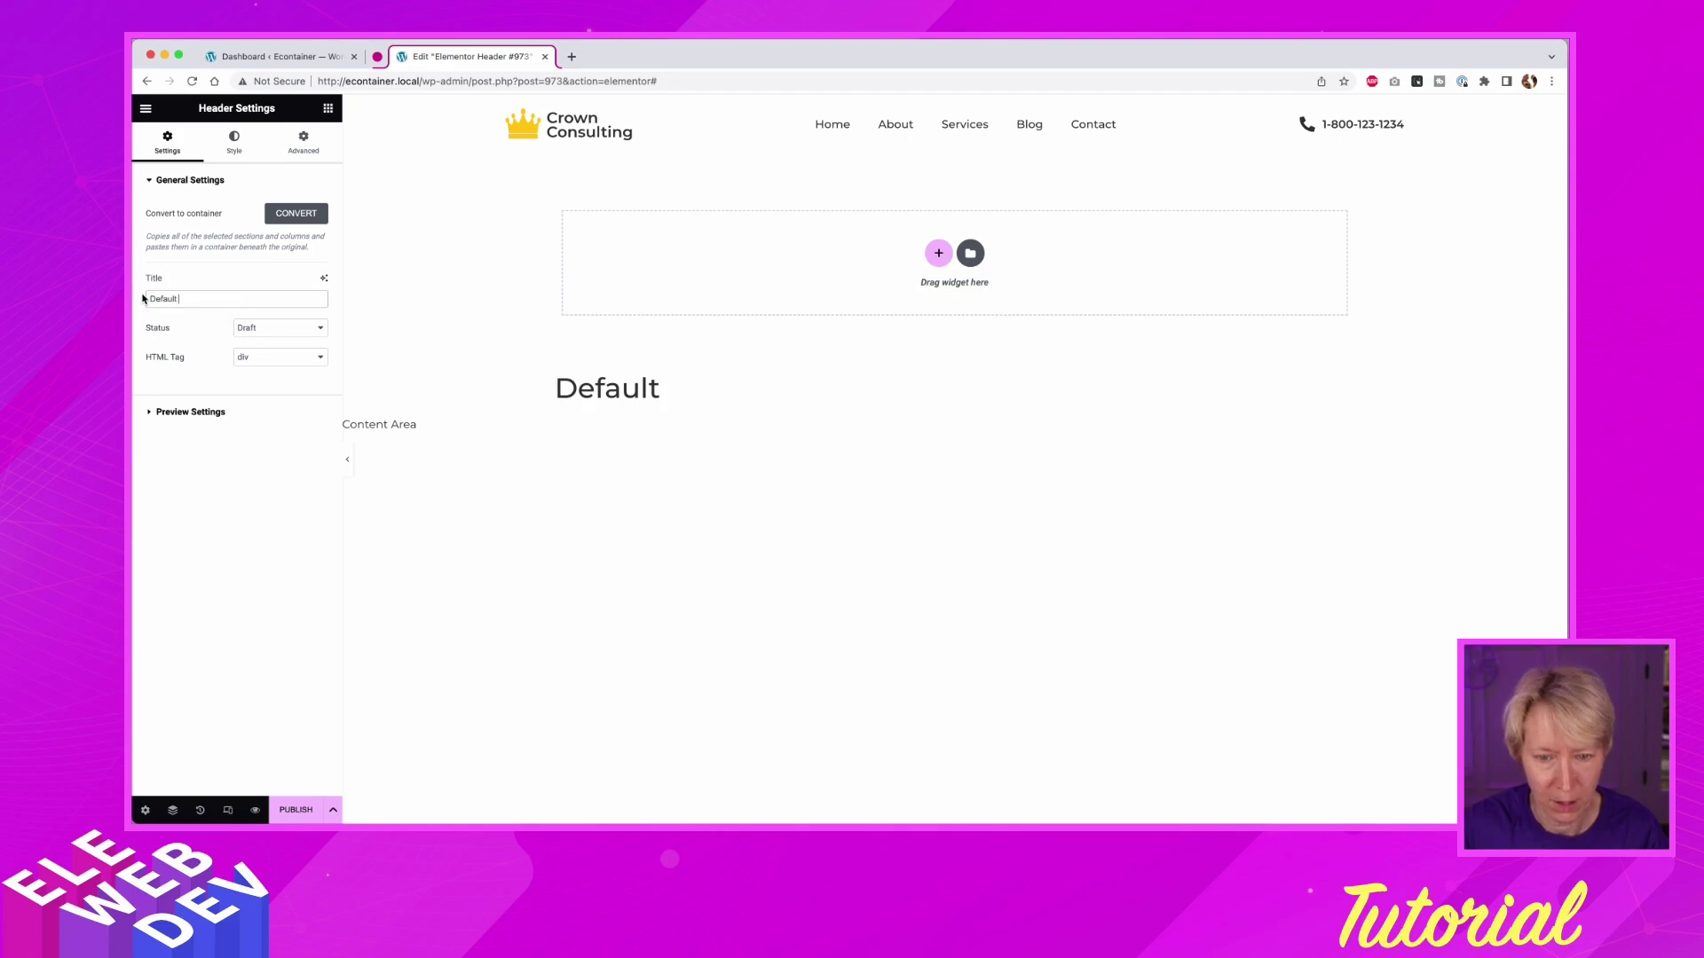
text(Header)
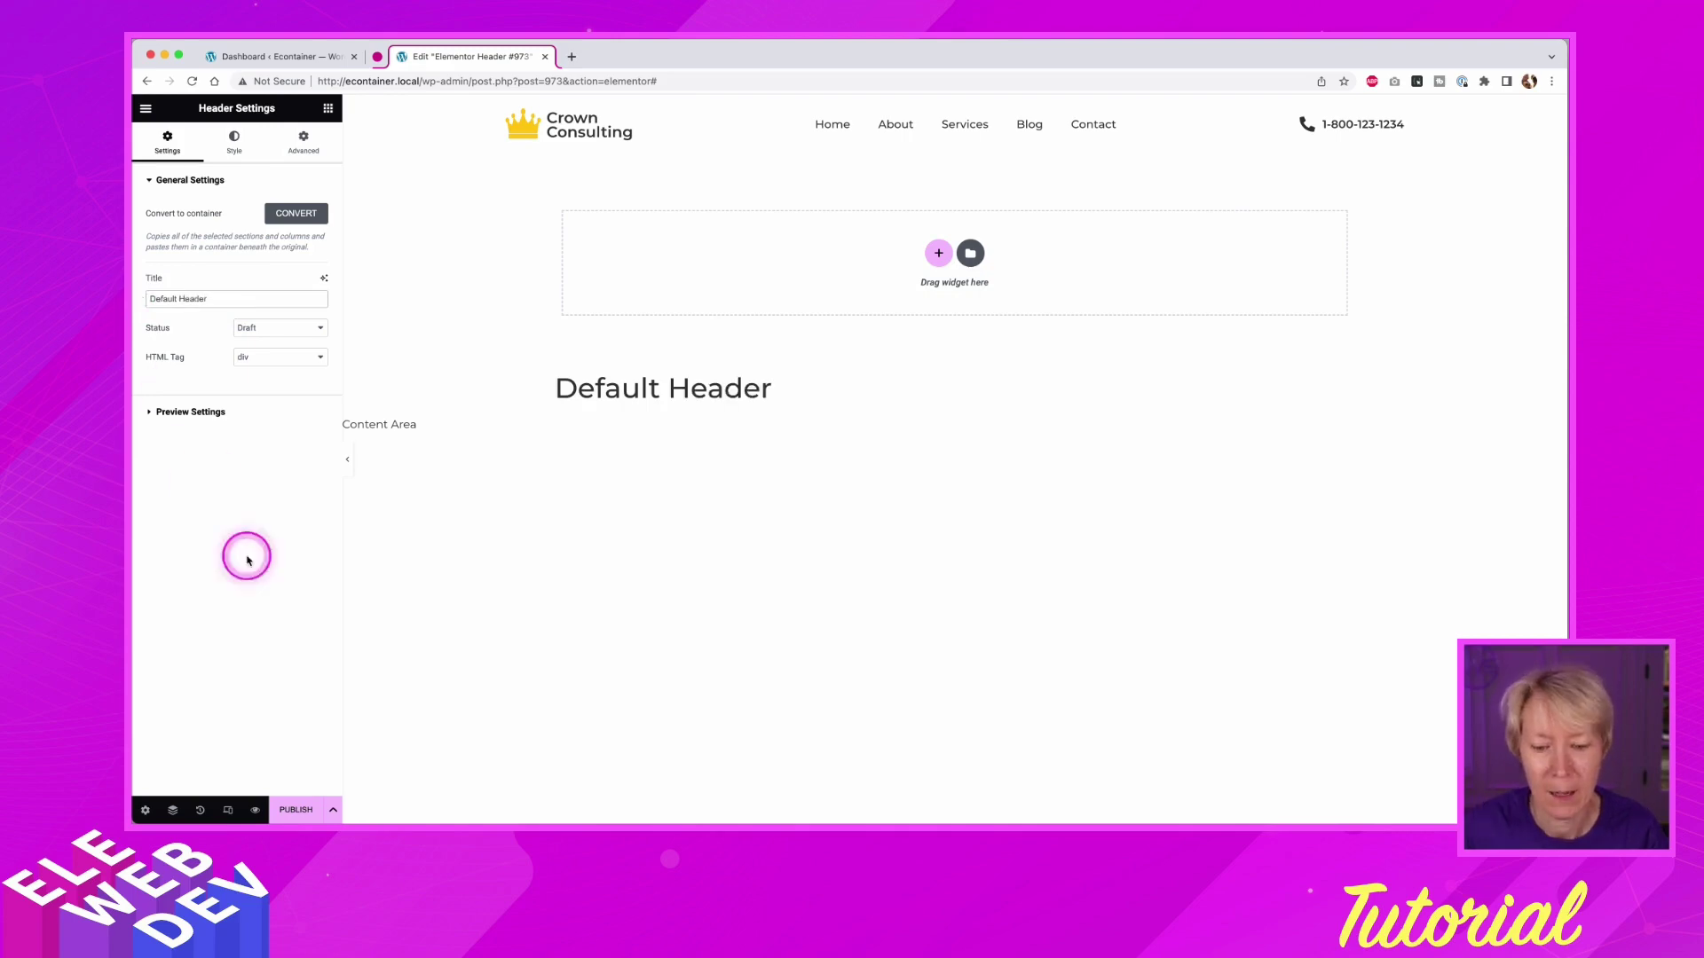
- Publish the header with a display condition that includes the Entire Site
click(296, 810)
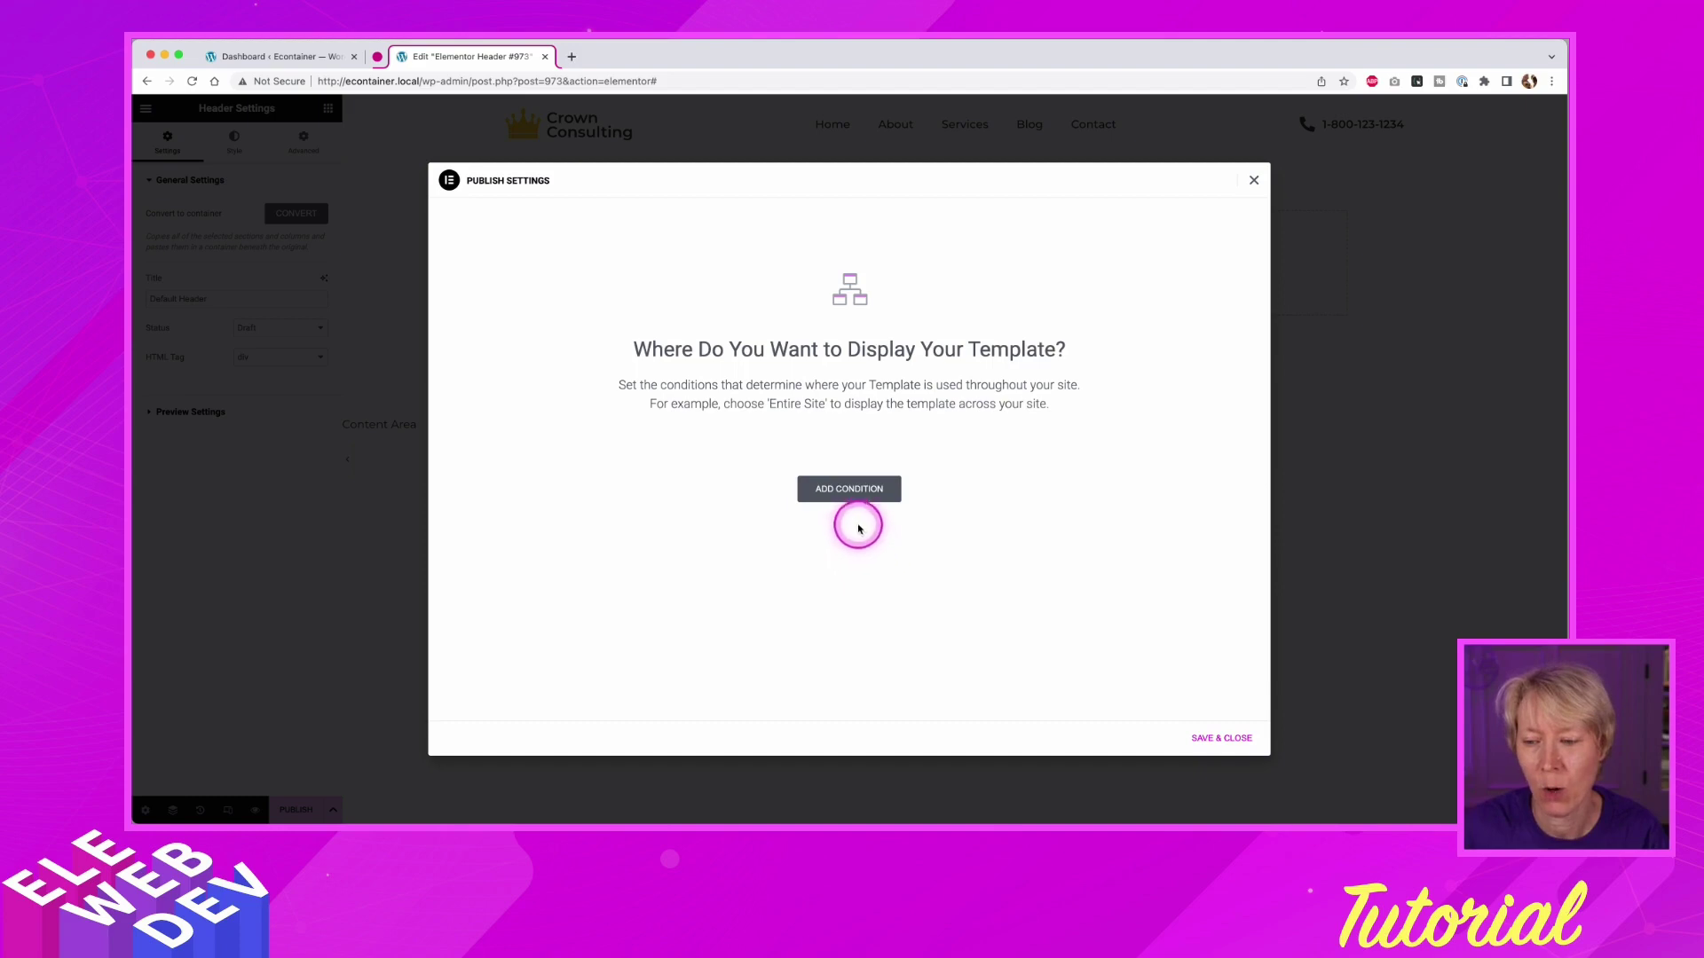
click(850, 491)
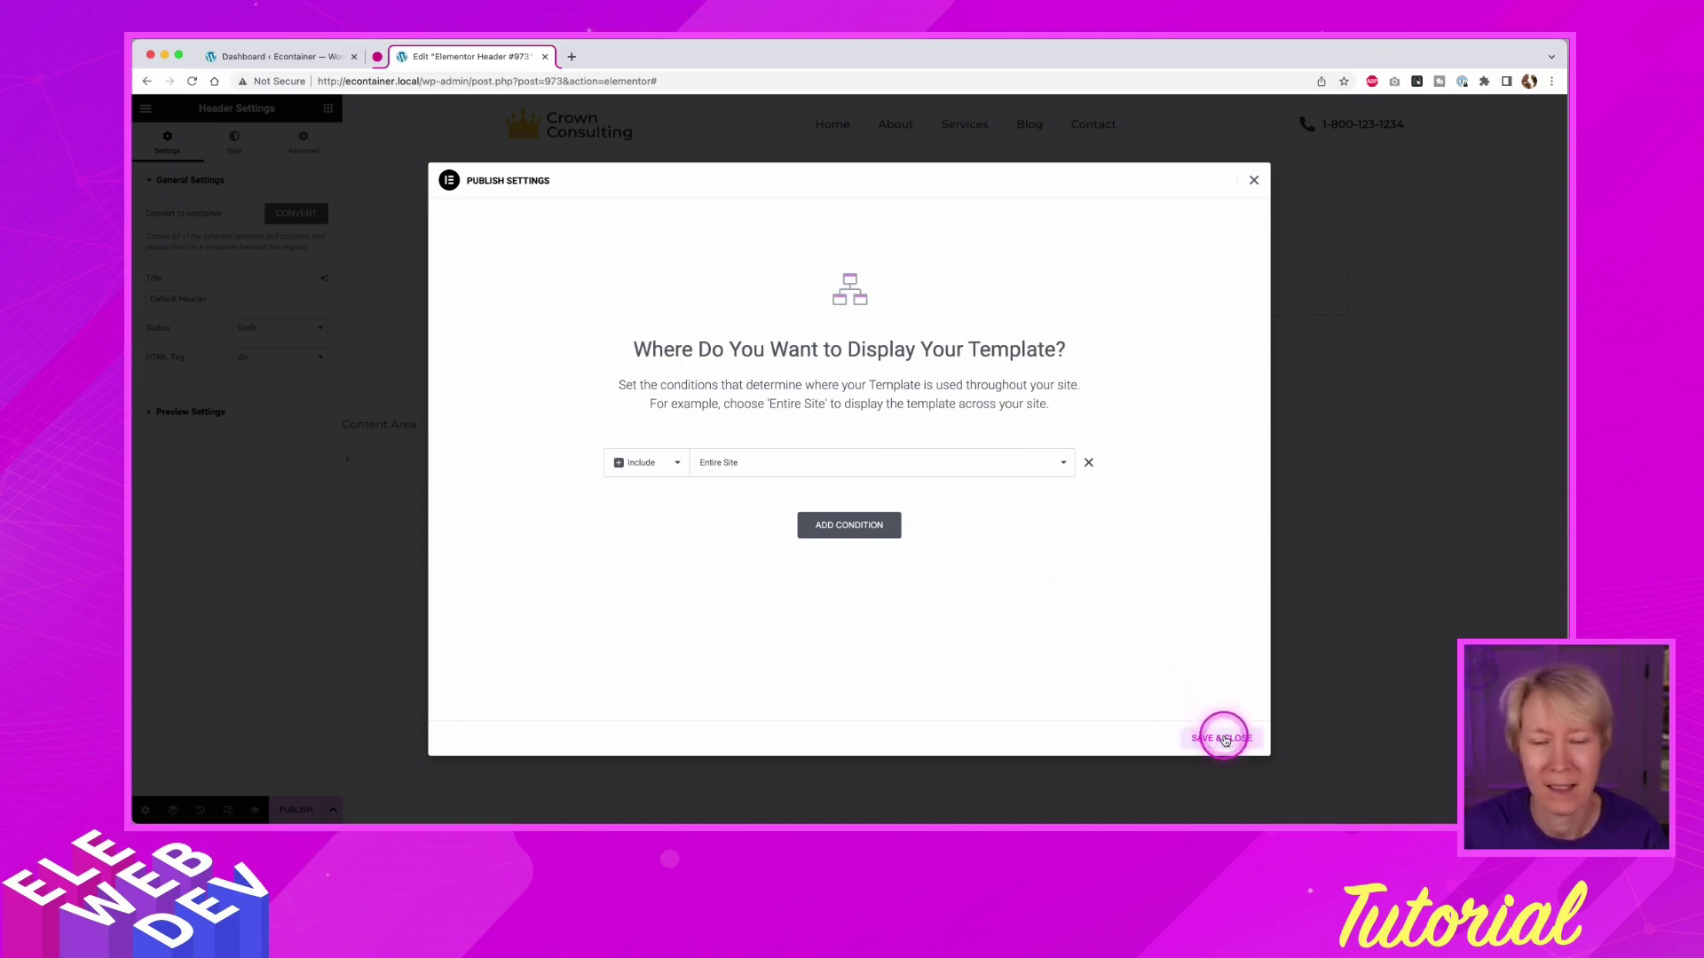
click(1223, 738)
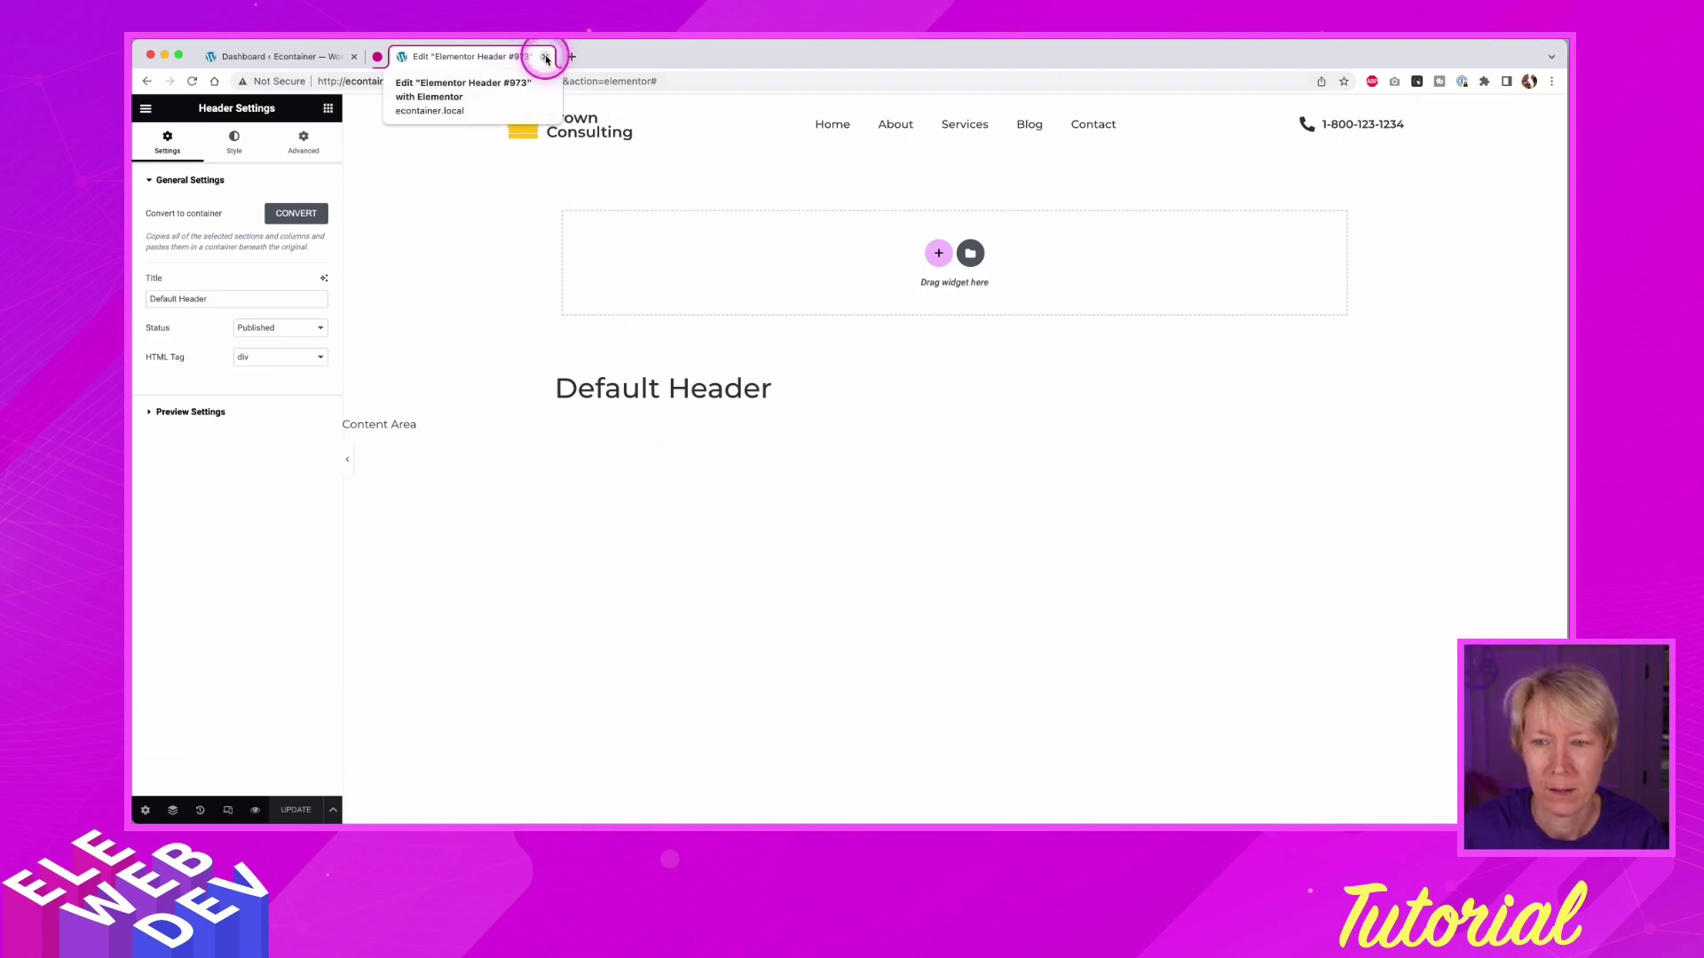
- Close the header editor tab and reopen the Theme Builder from the dashboard in a new browser tab
click(546, 56)
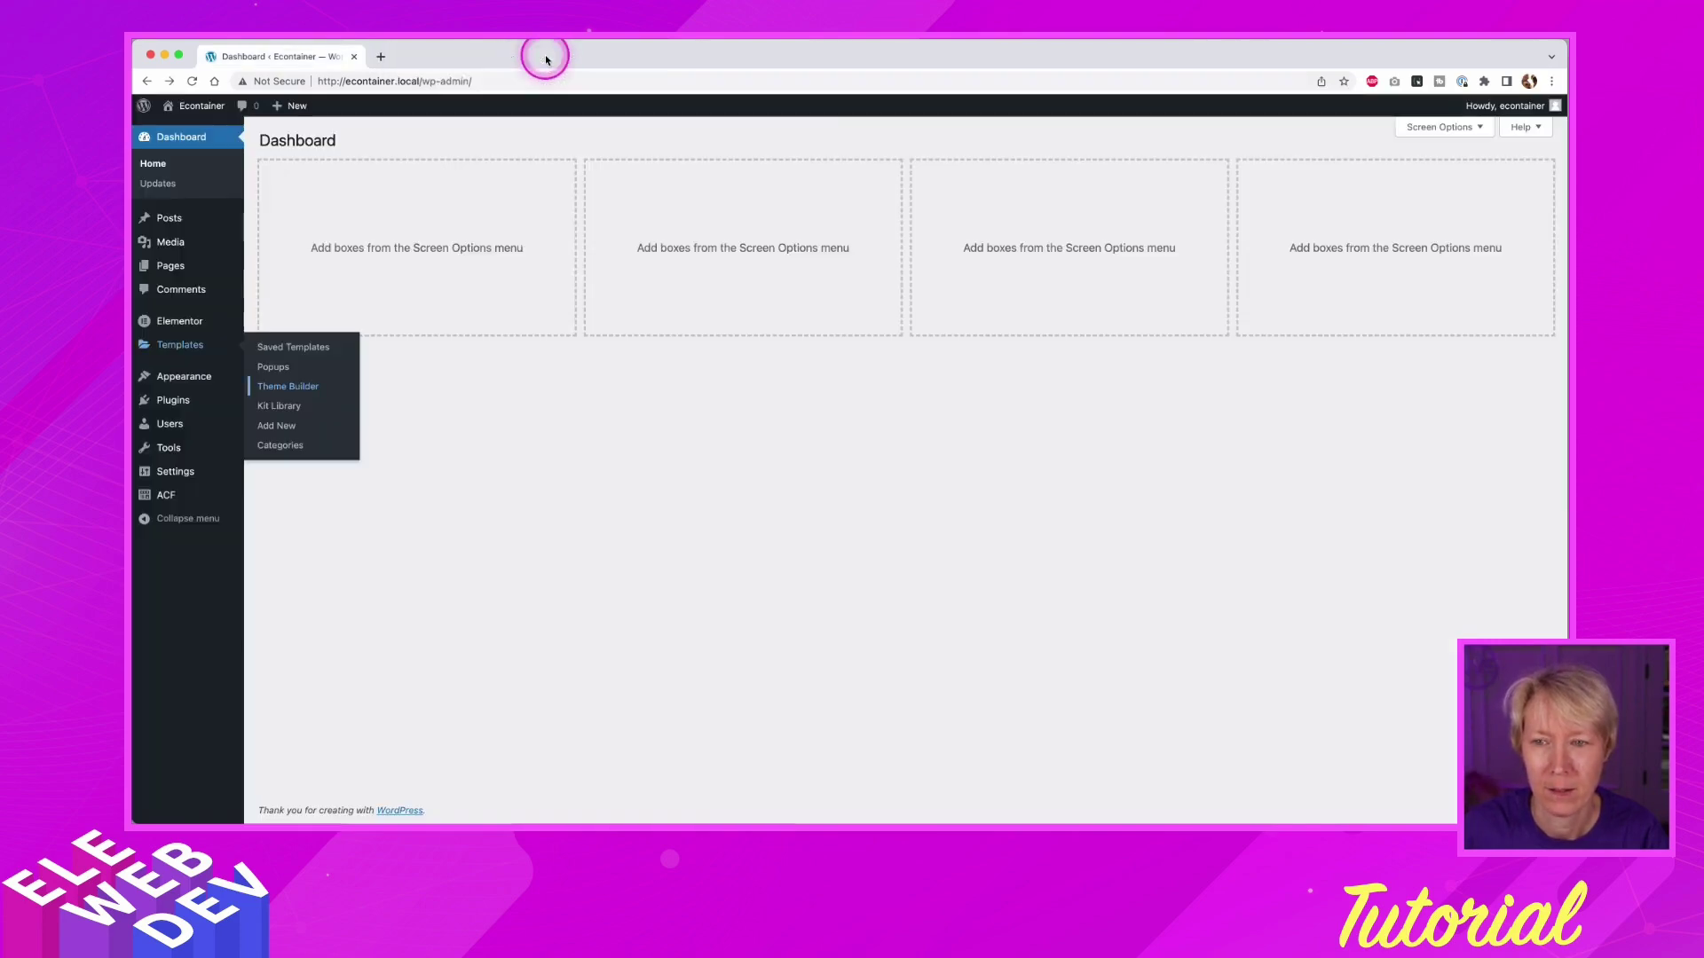
right_click(302, 391)
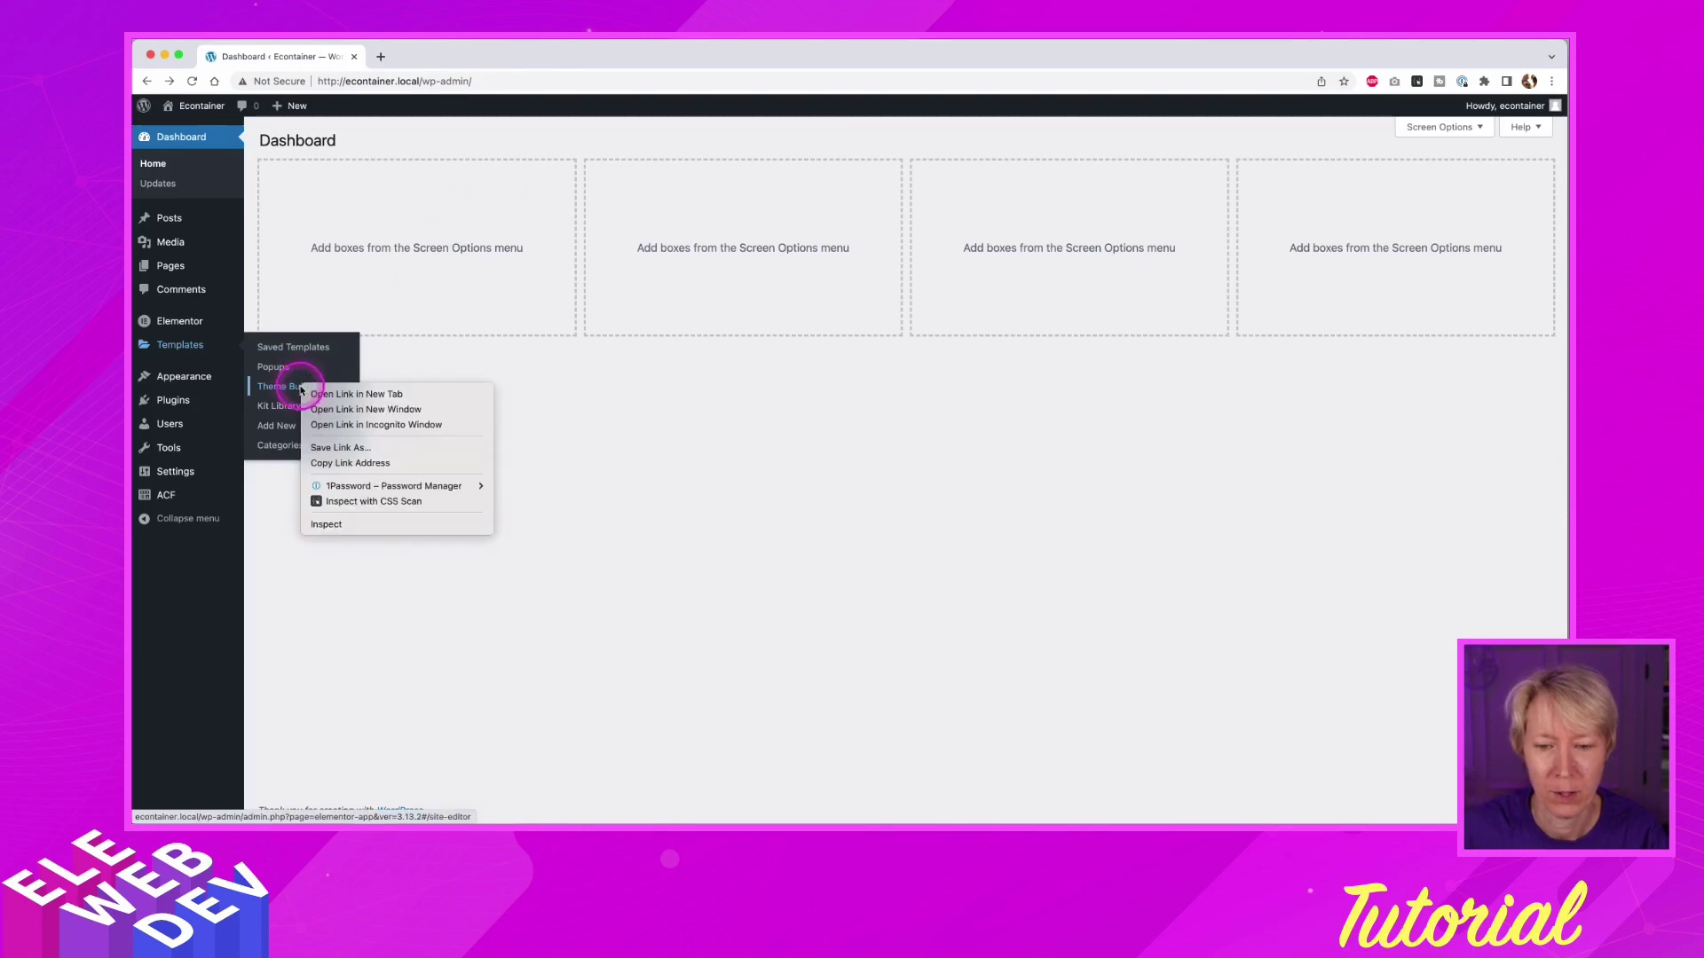
click(324, 390)
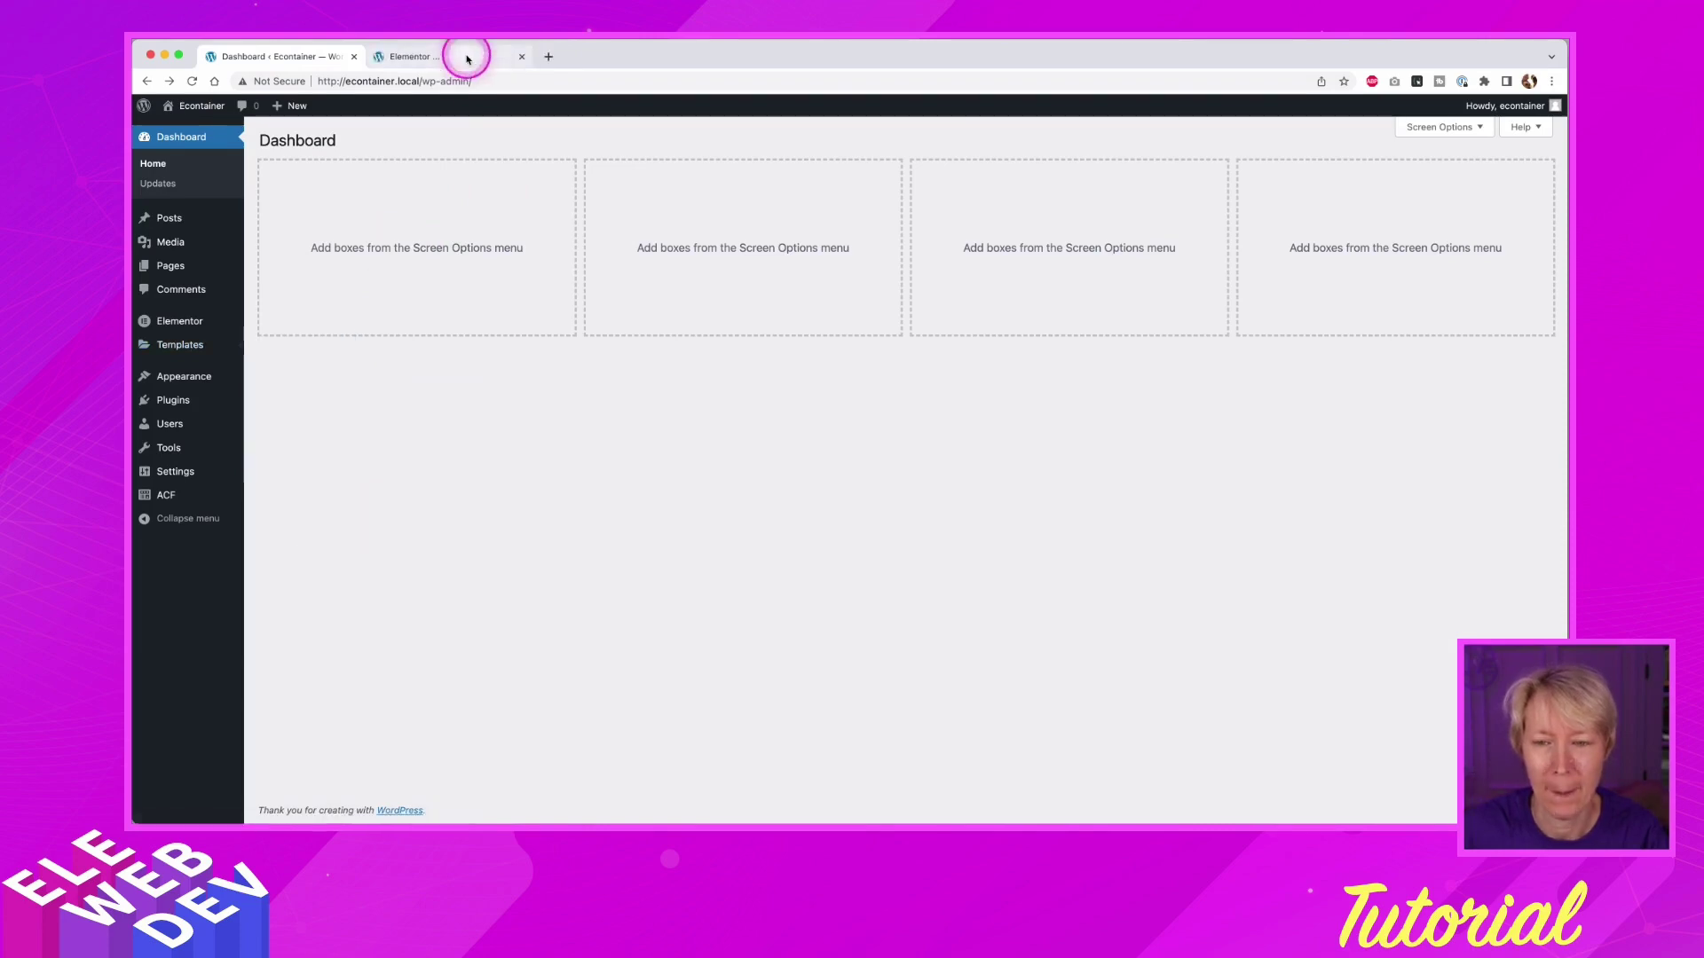
click(468, 58)
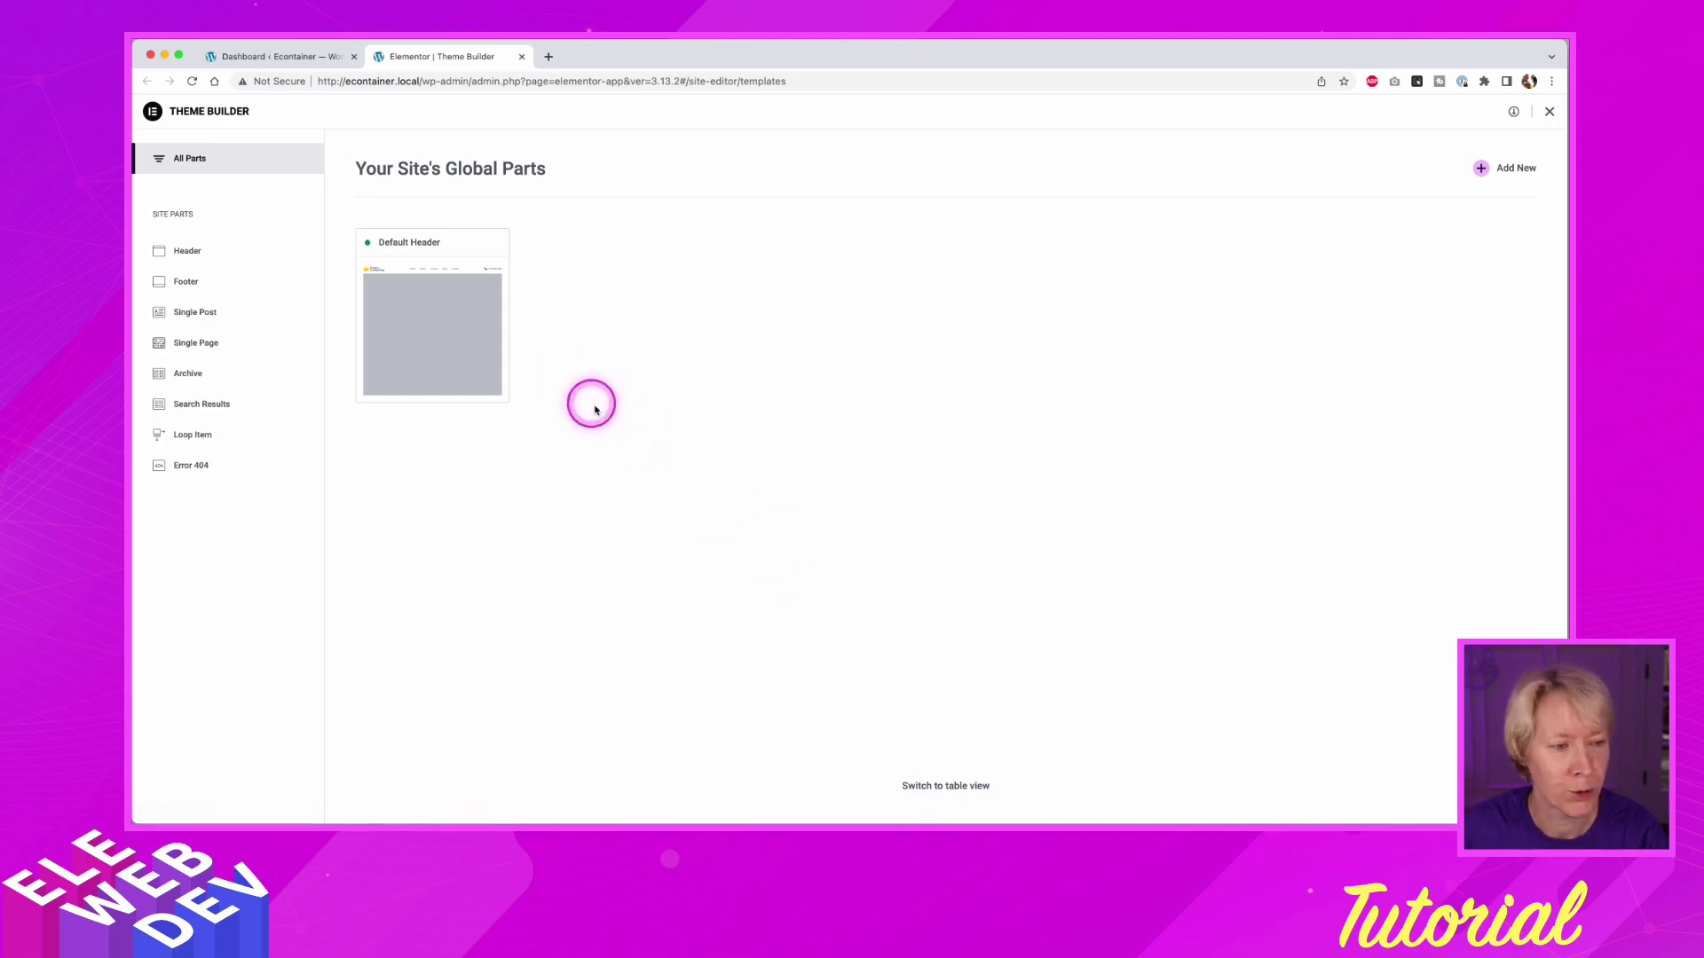
- View the theme parts in table view and look at the new template form
click(950, 786)
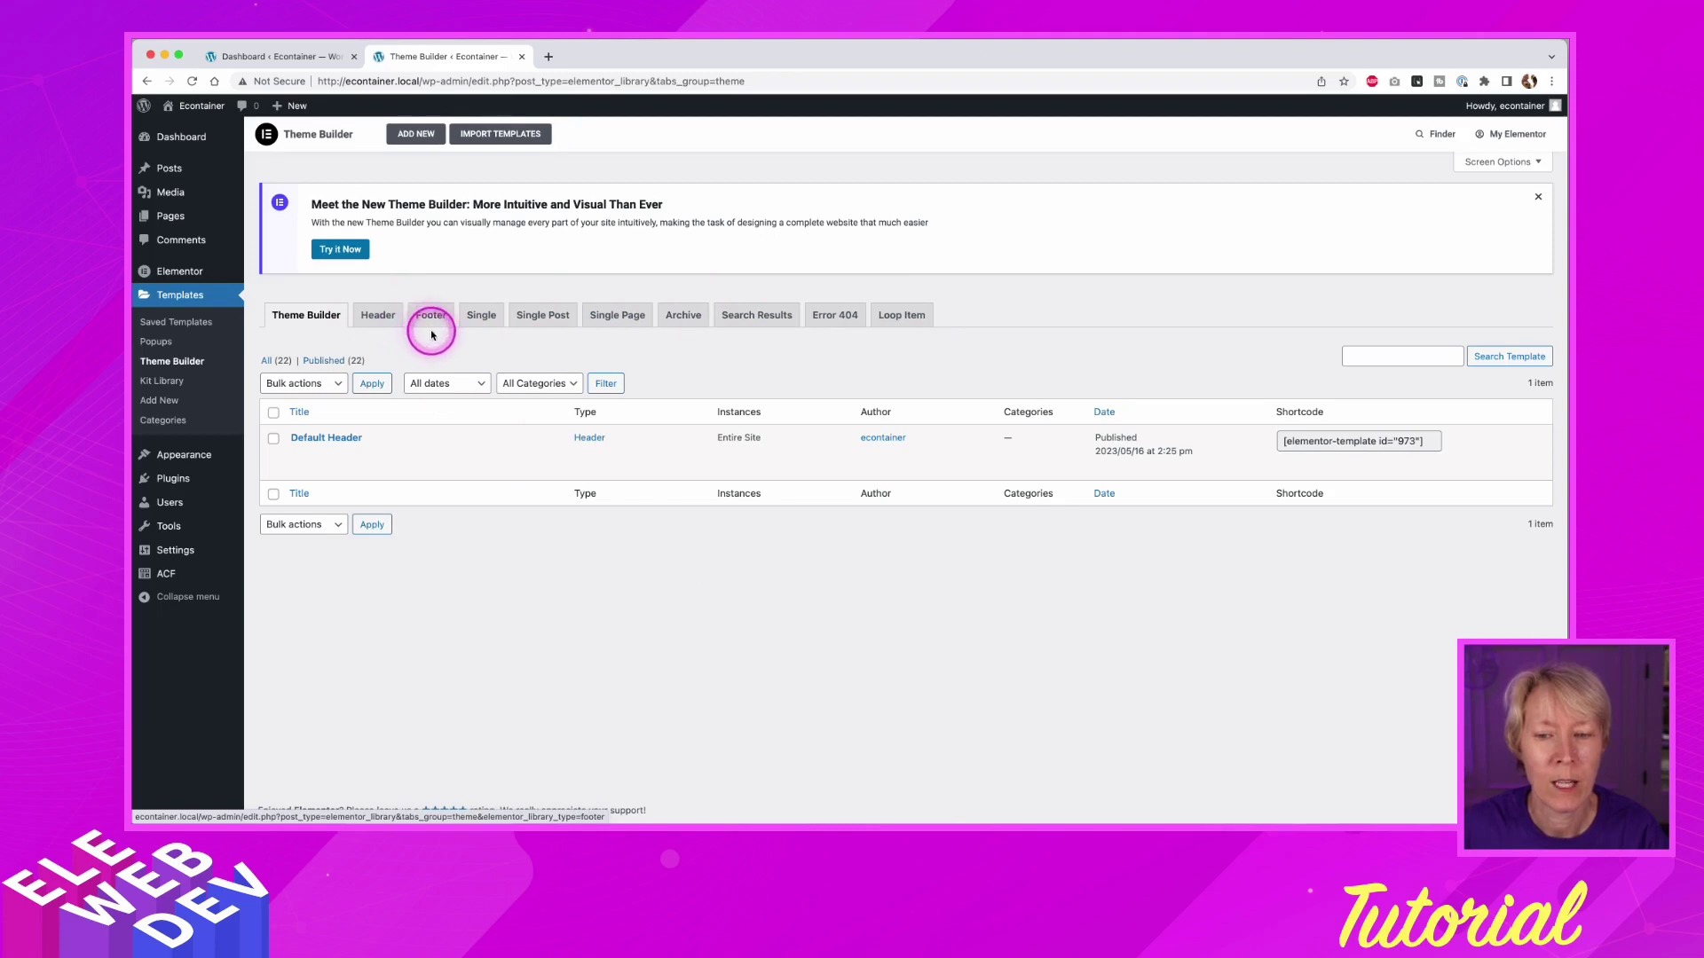
click(416, 134)
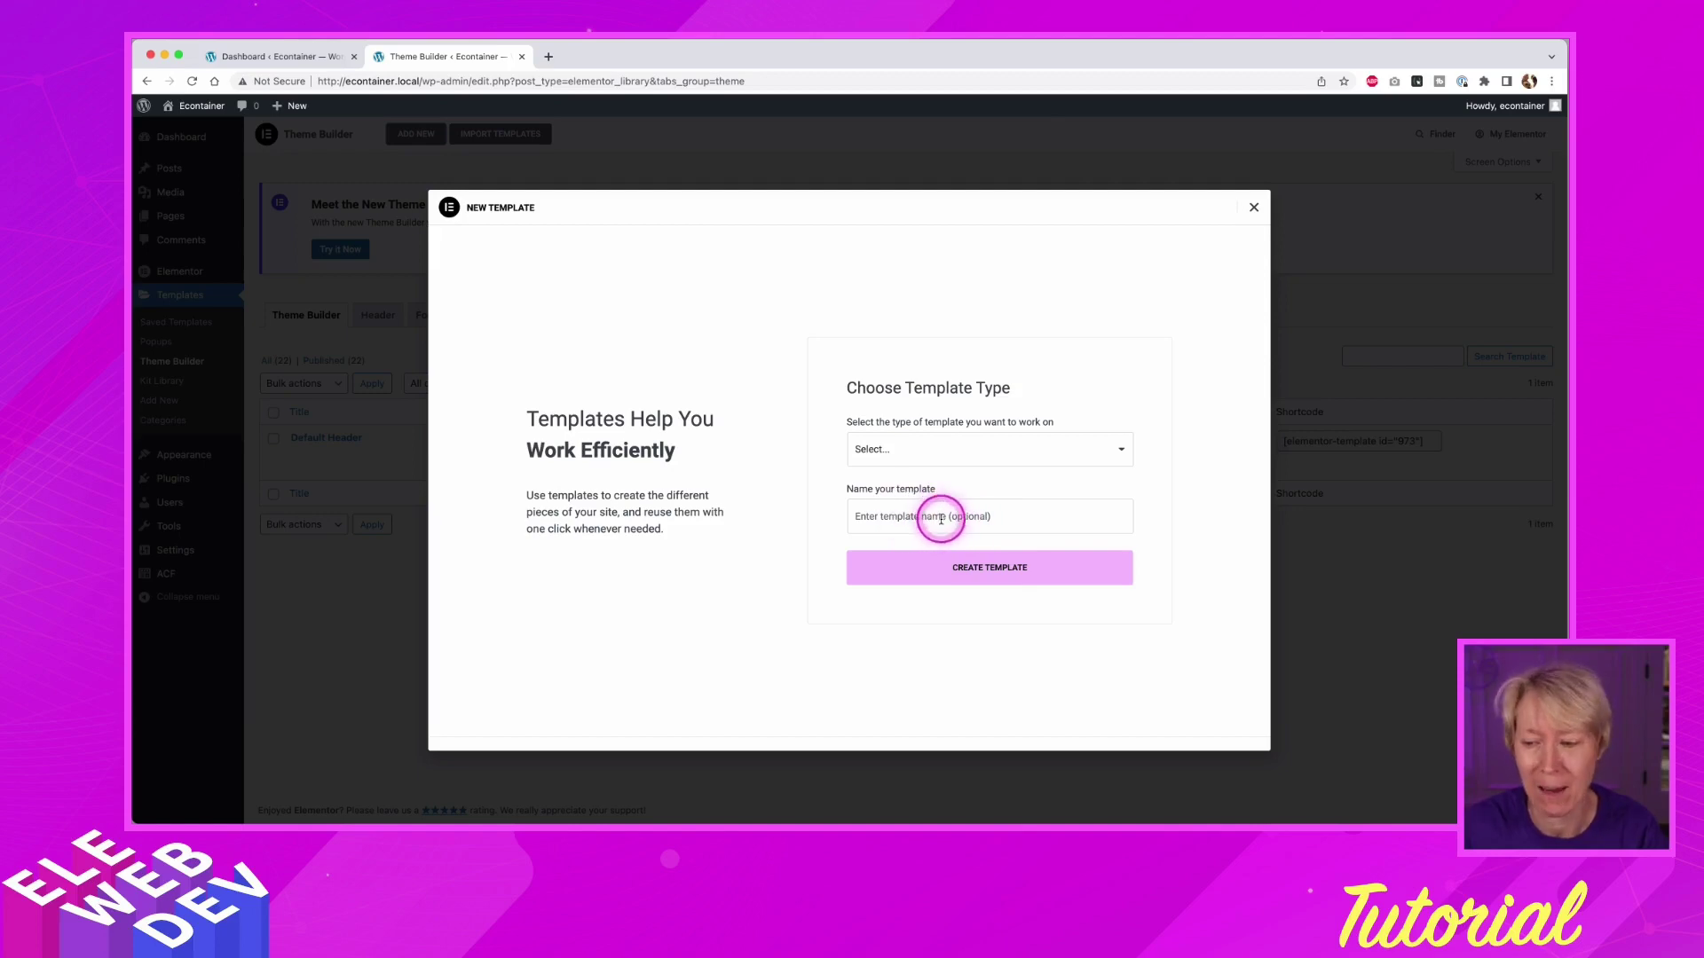
click(991, 580)
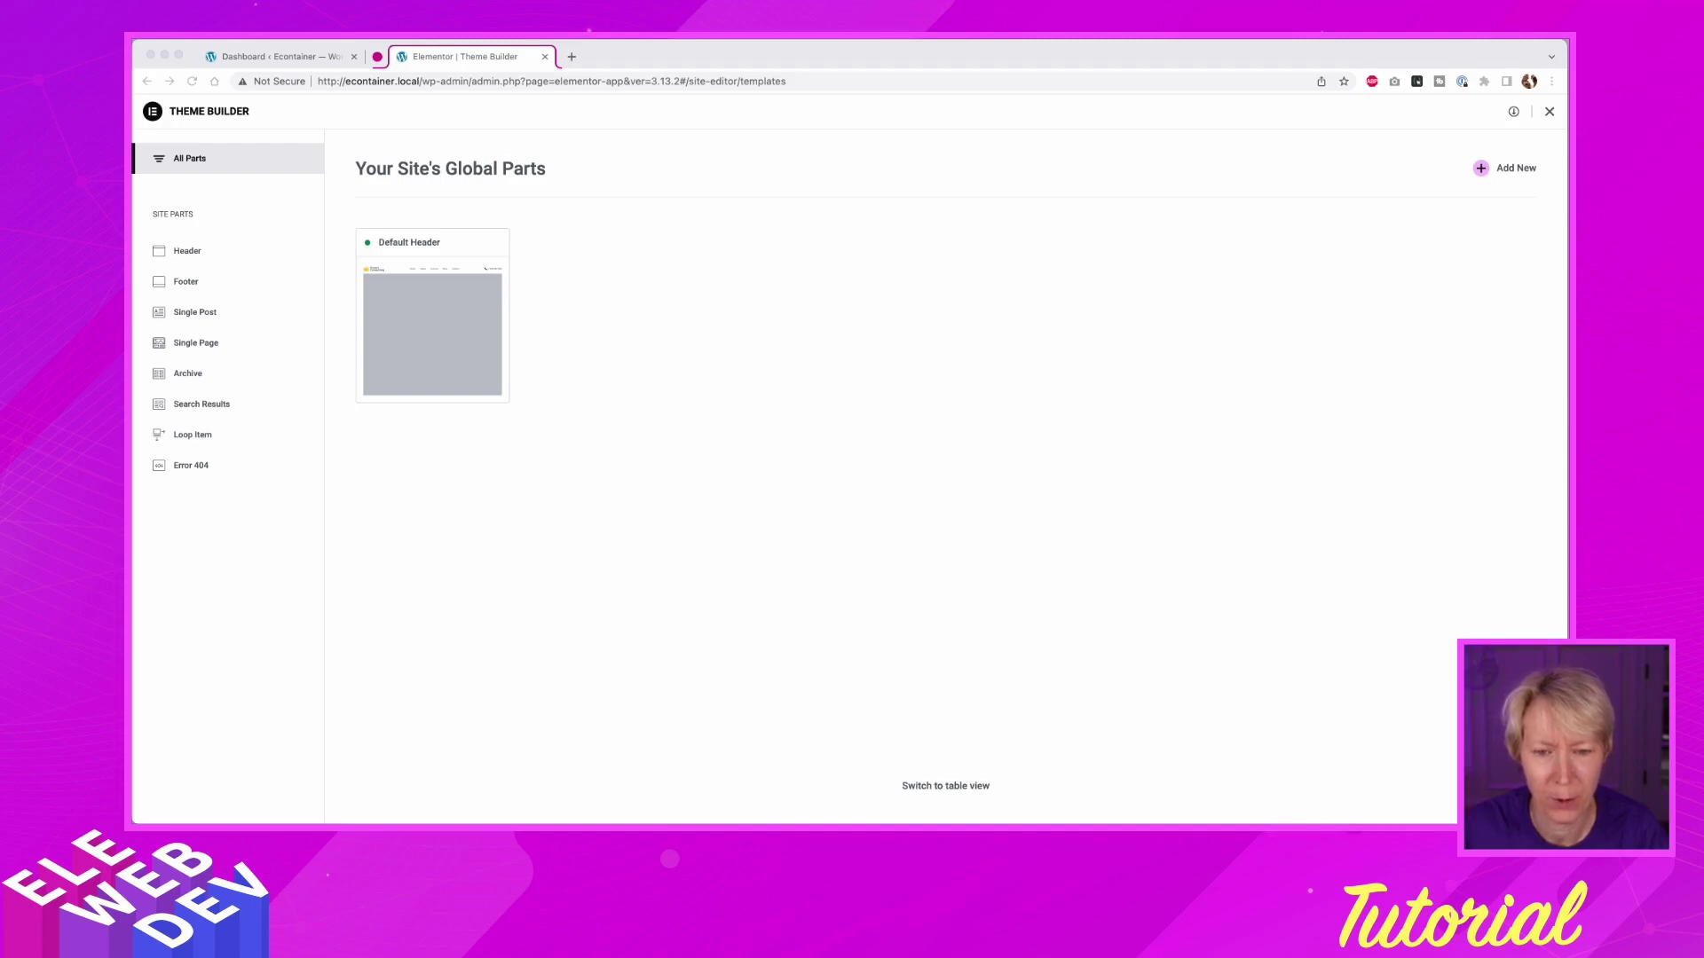
- Create a new Footer template in the Theme Builder and dismiss the block library
click(183, 282)
click(183, 282)
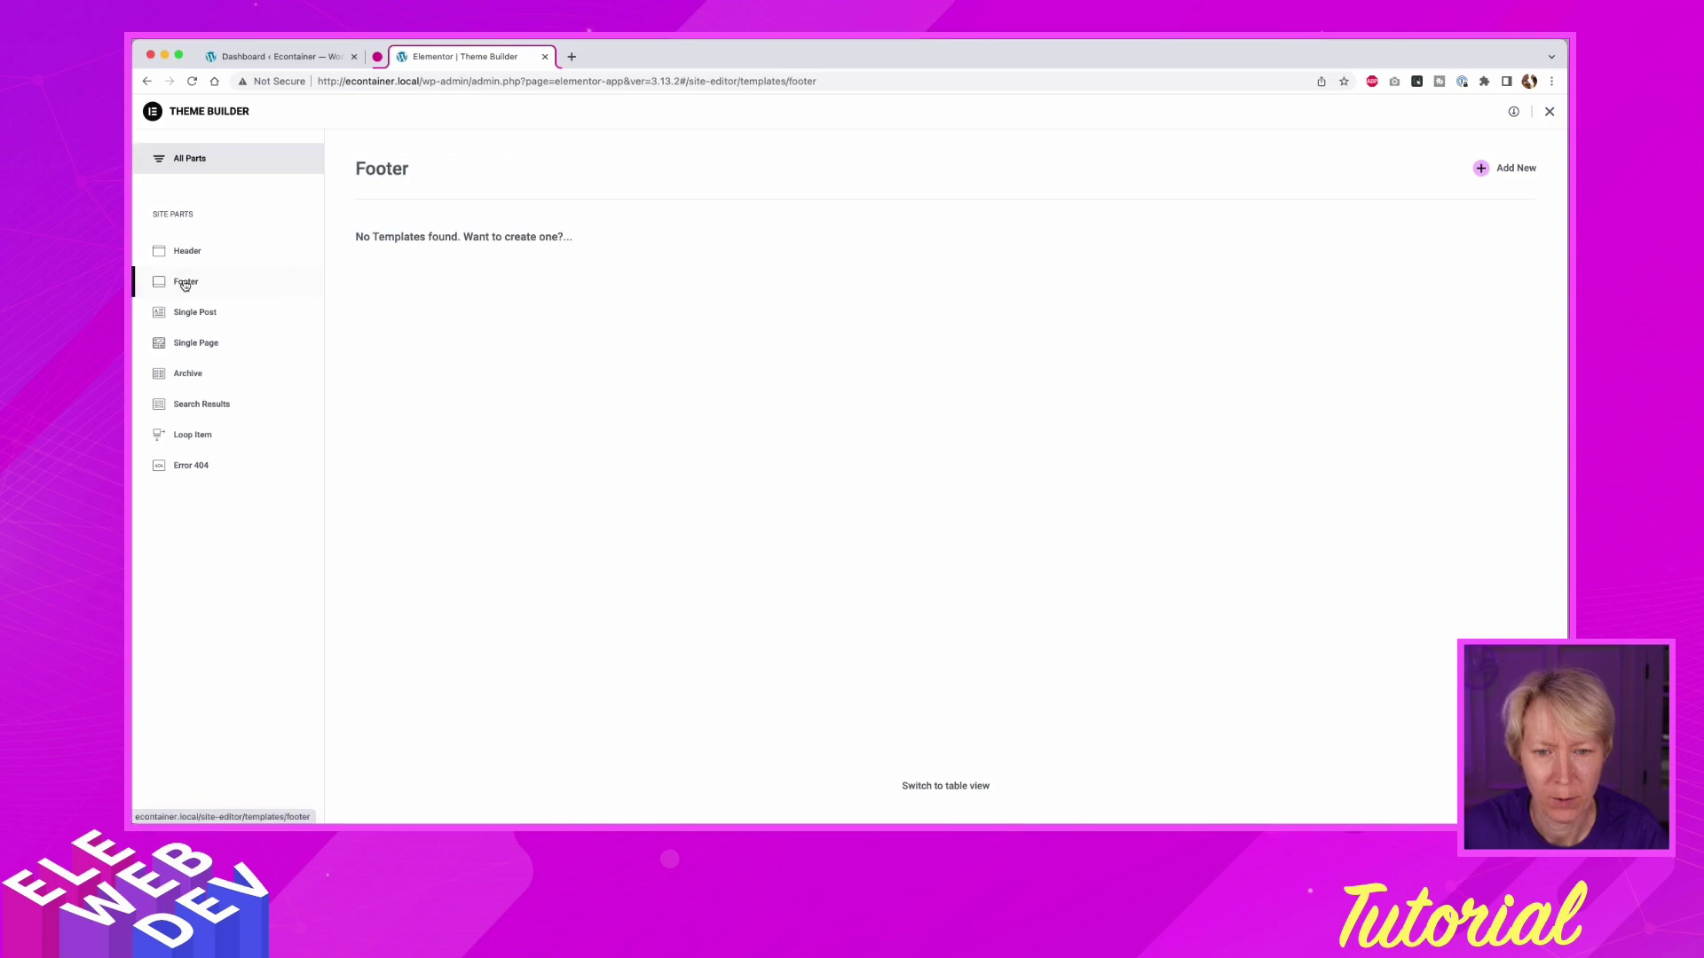
click(1482, 169)
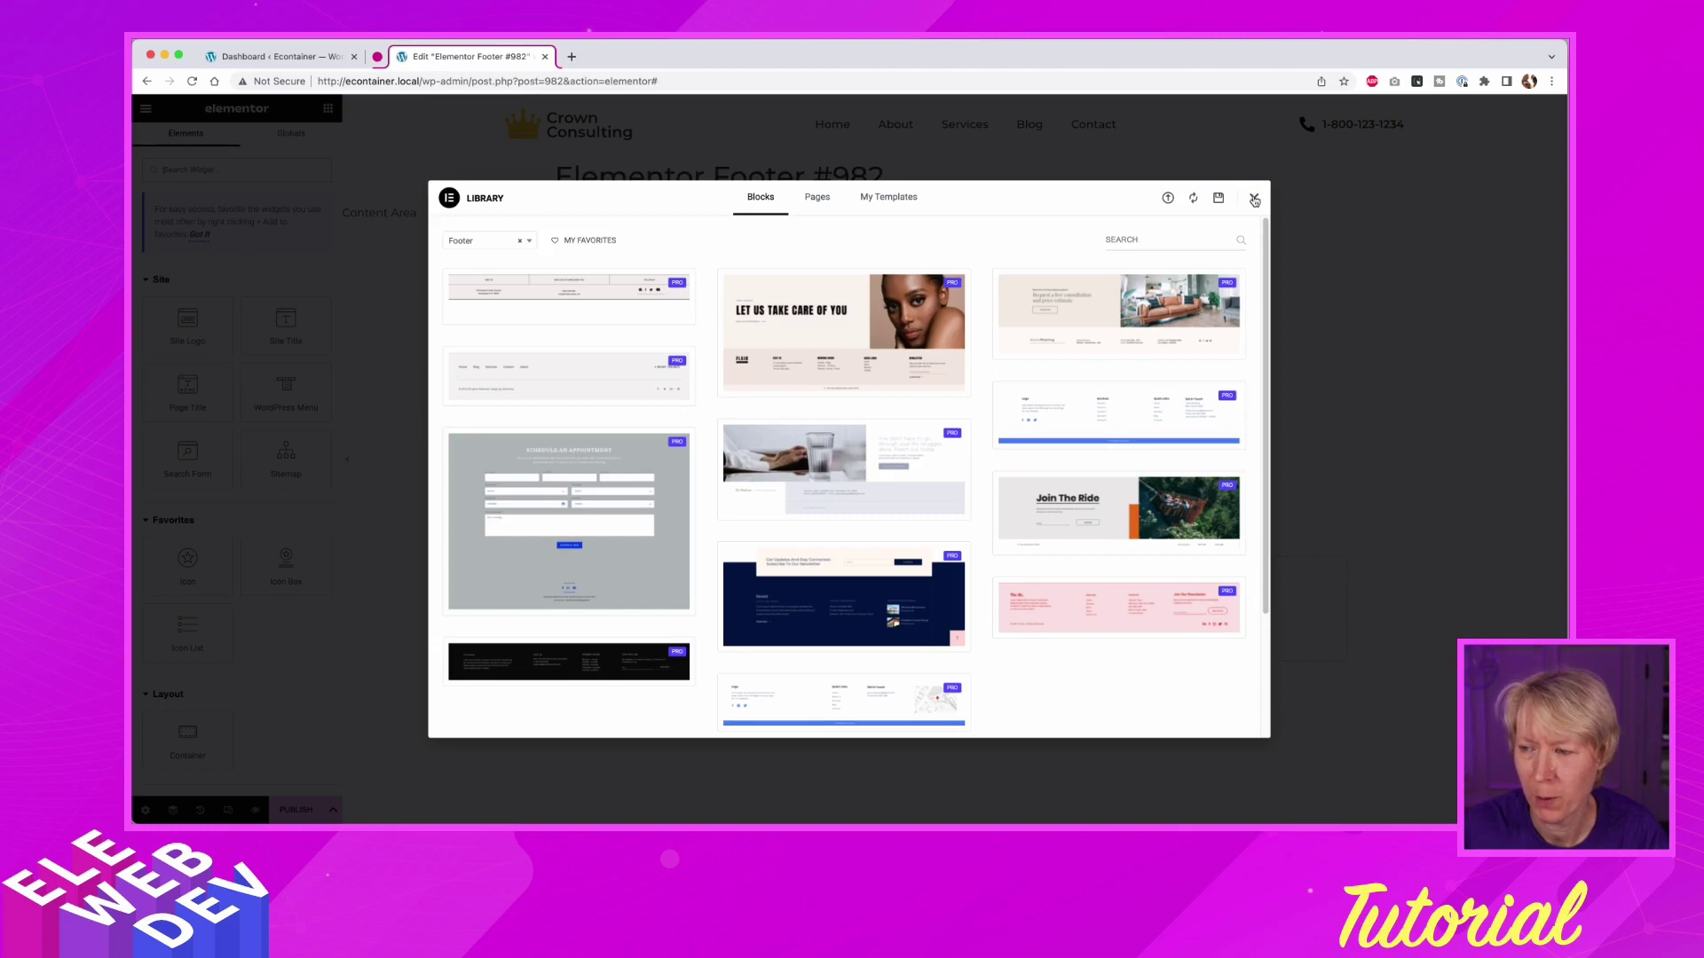
click(1254, 201)
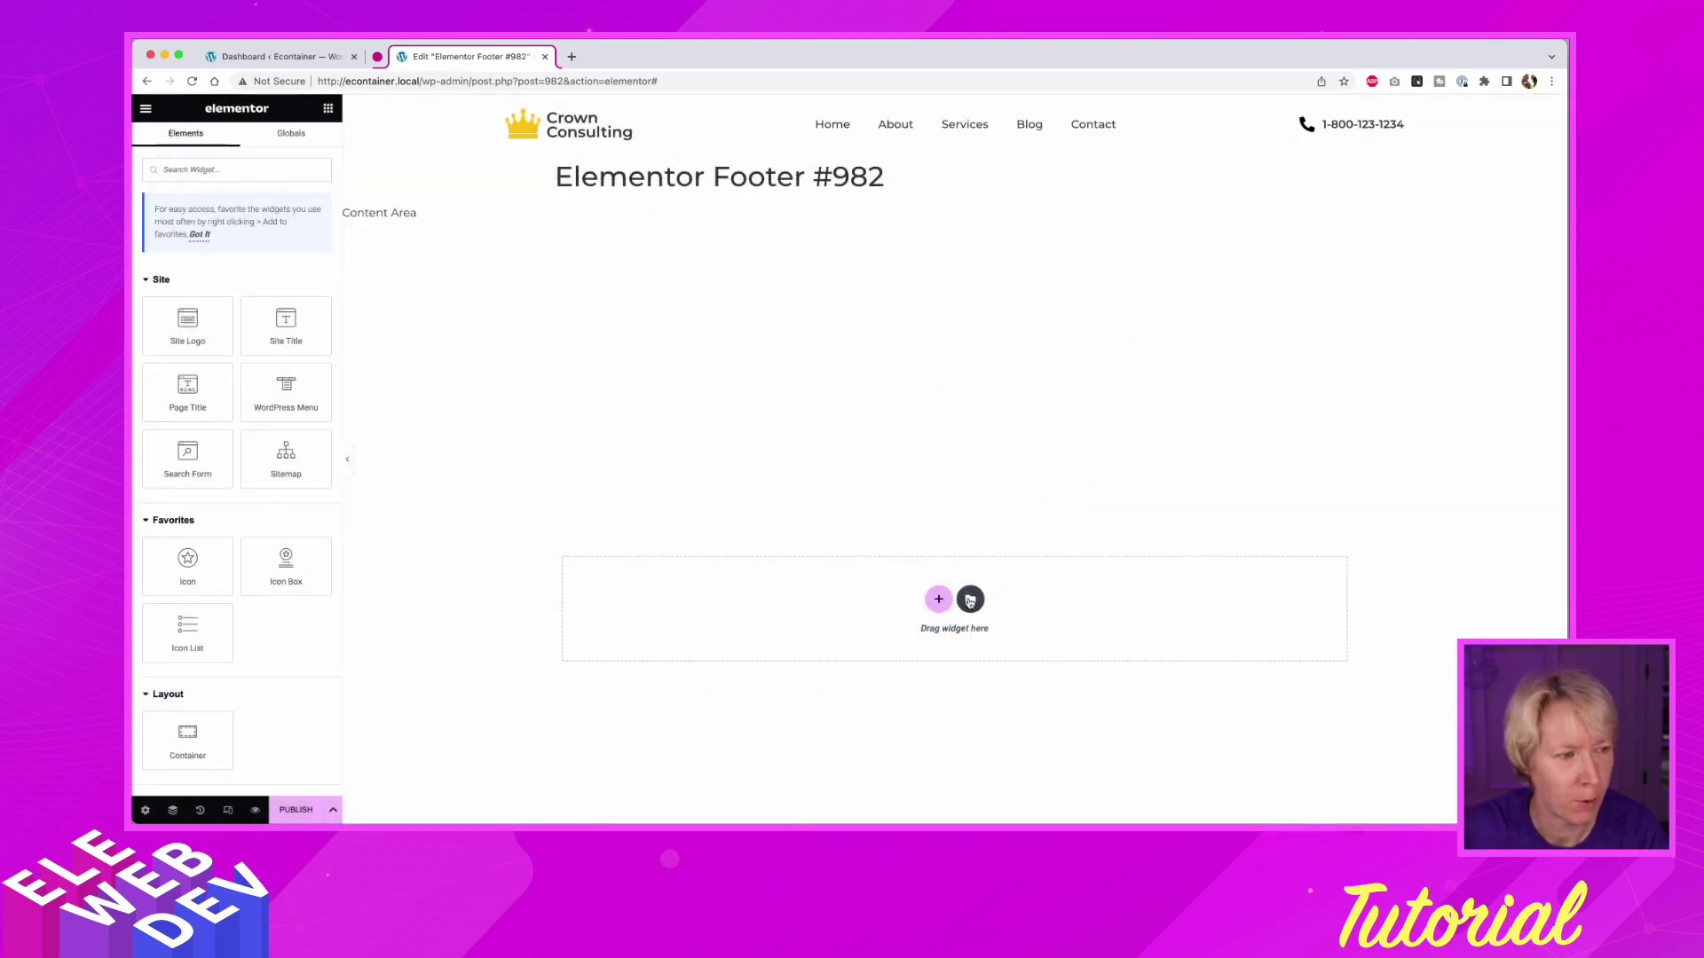
- Insert the saved Default Footer container from My Templates into the footer template
click(970, 601)
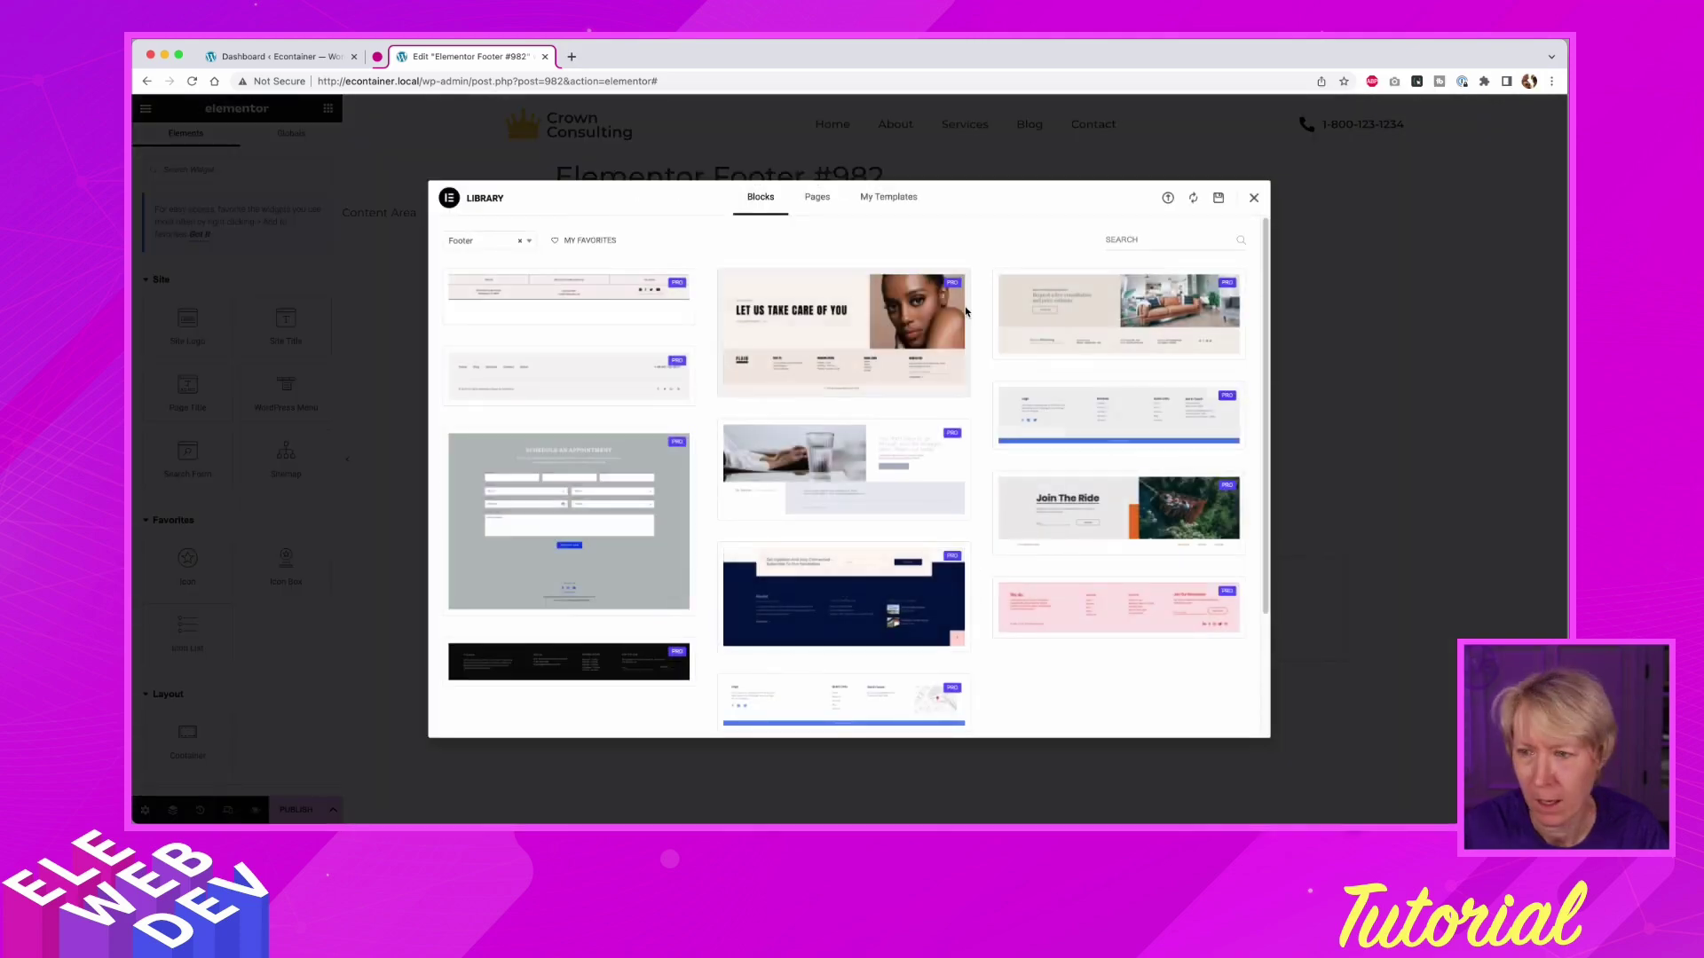
click(887, 197)
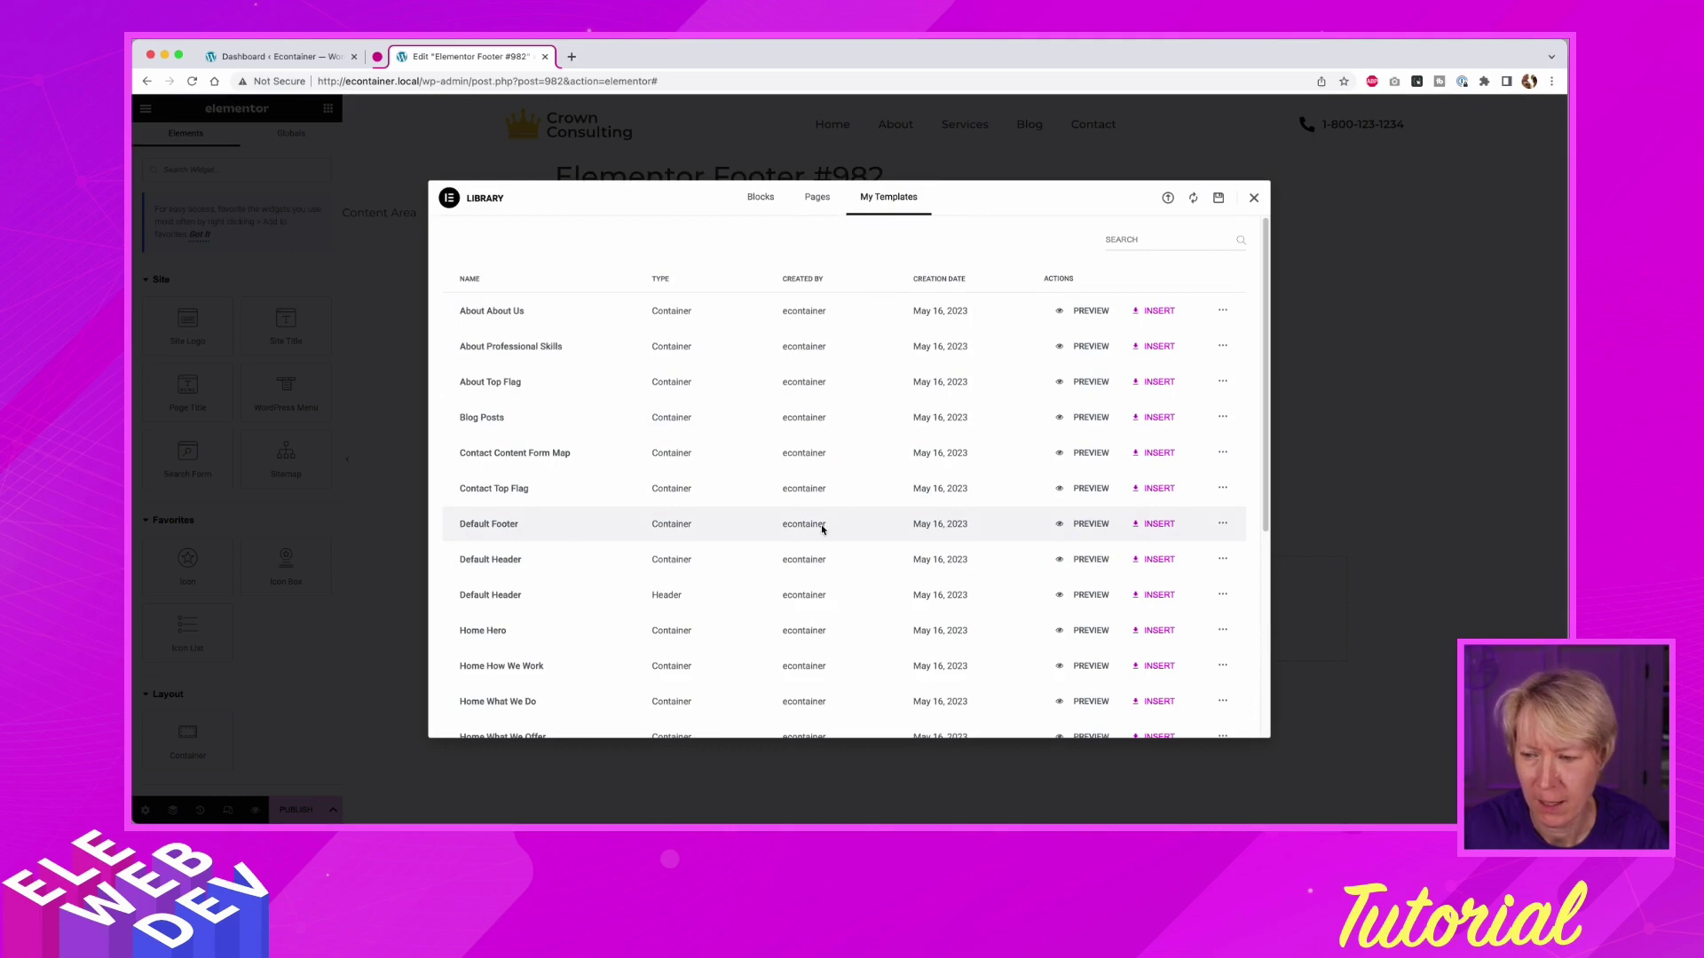
click(1154, 524)
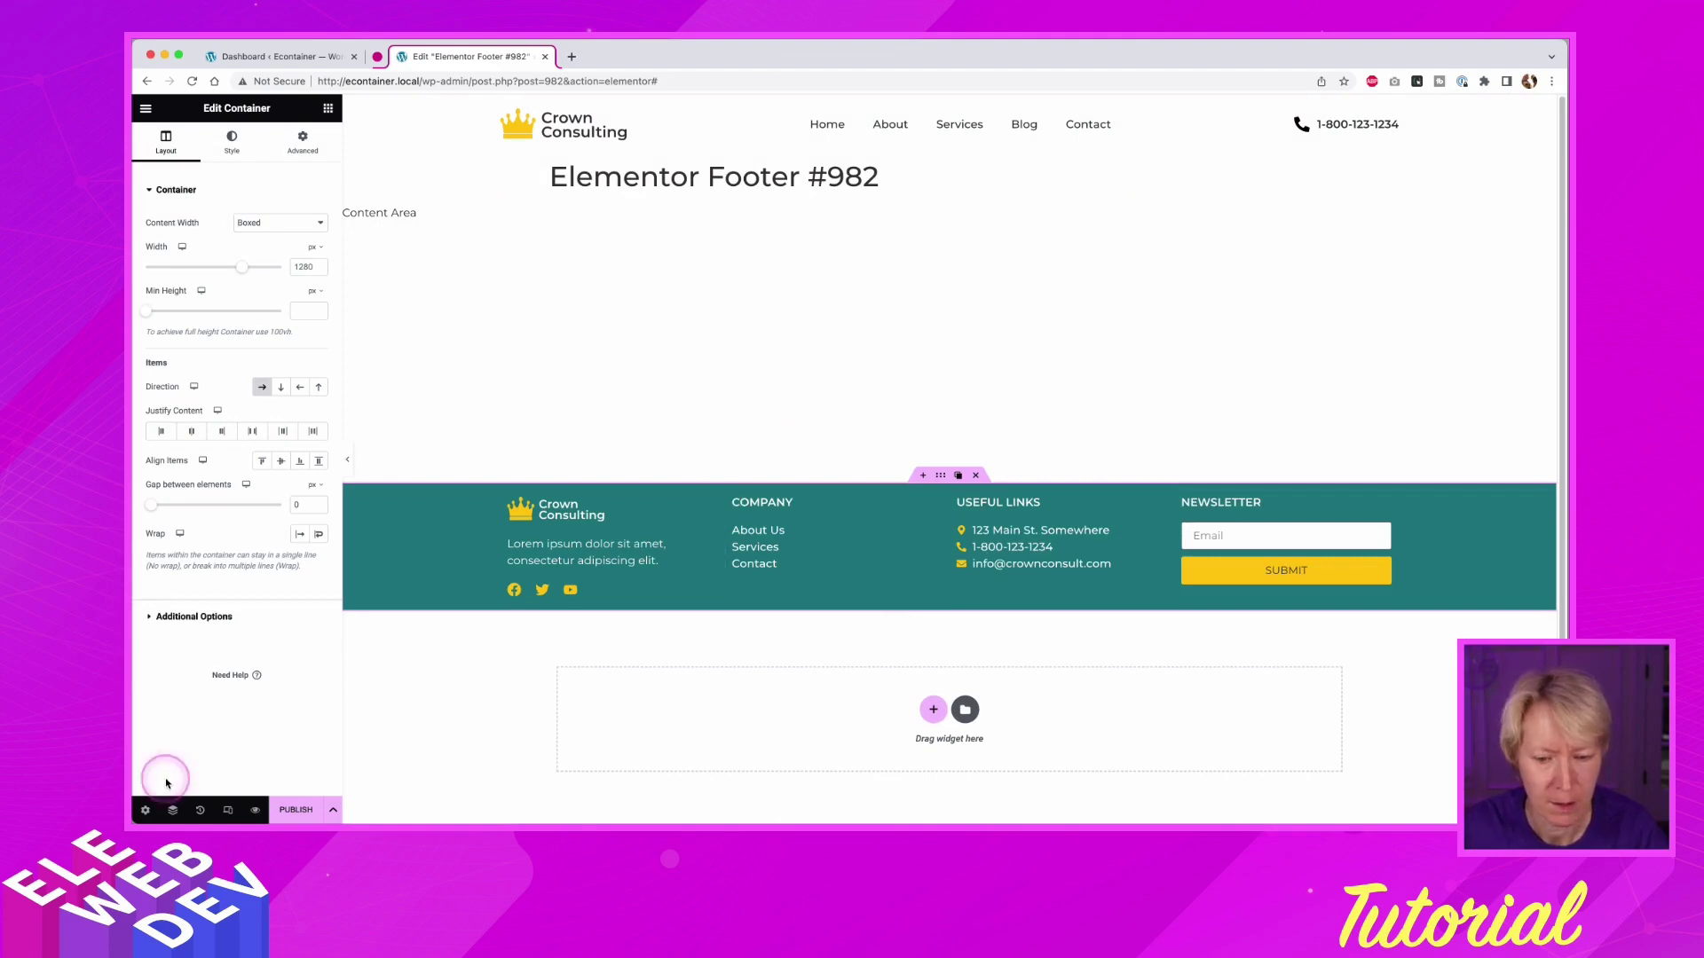
- Rename the footer template as Default Footer in its general settings
click(146, 811)
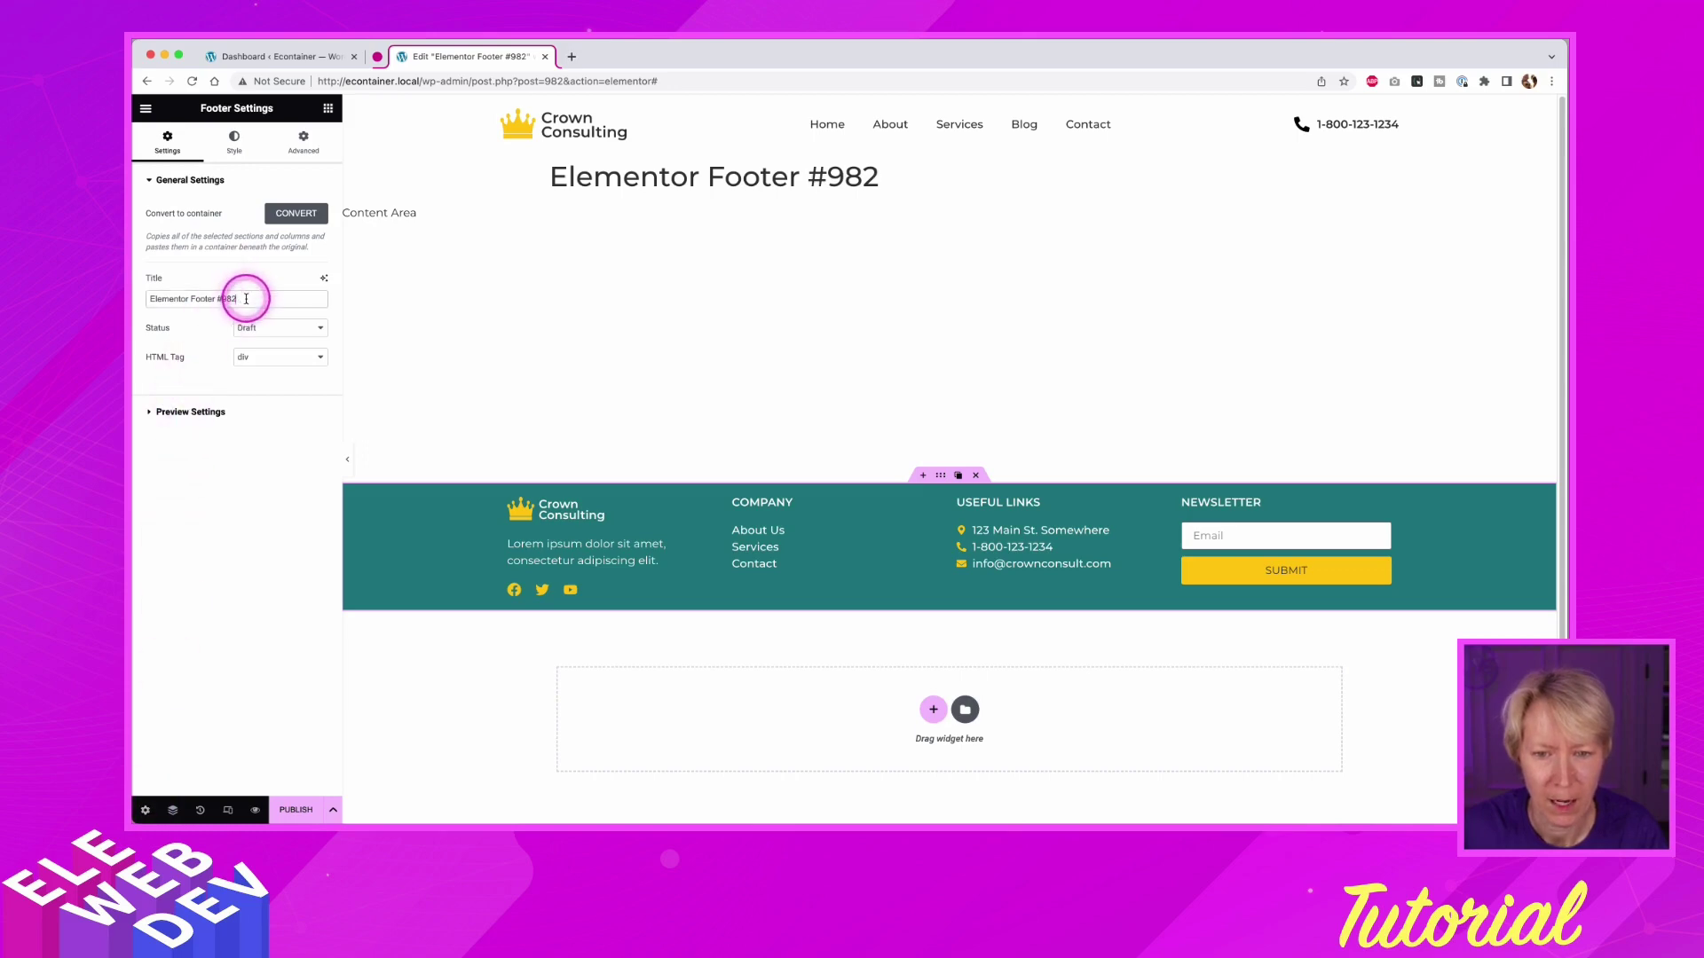
drag(190, 299, 136, 297)
text(De)
text(fault)
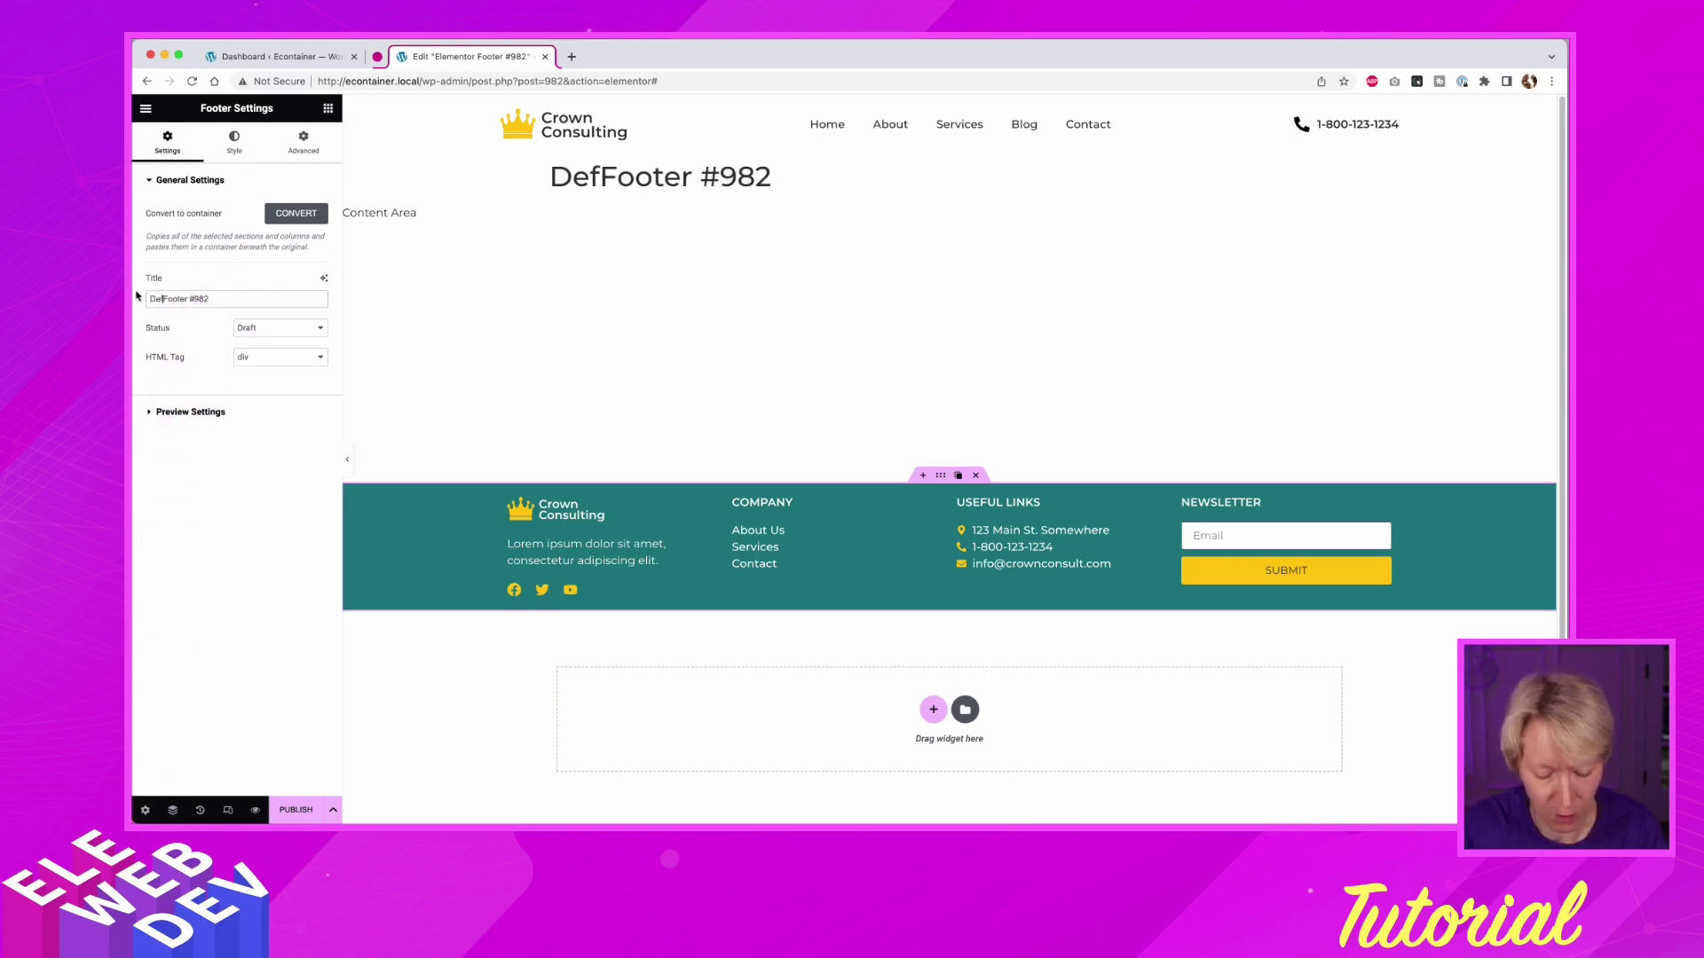
drag(240, 300, 203, 300)
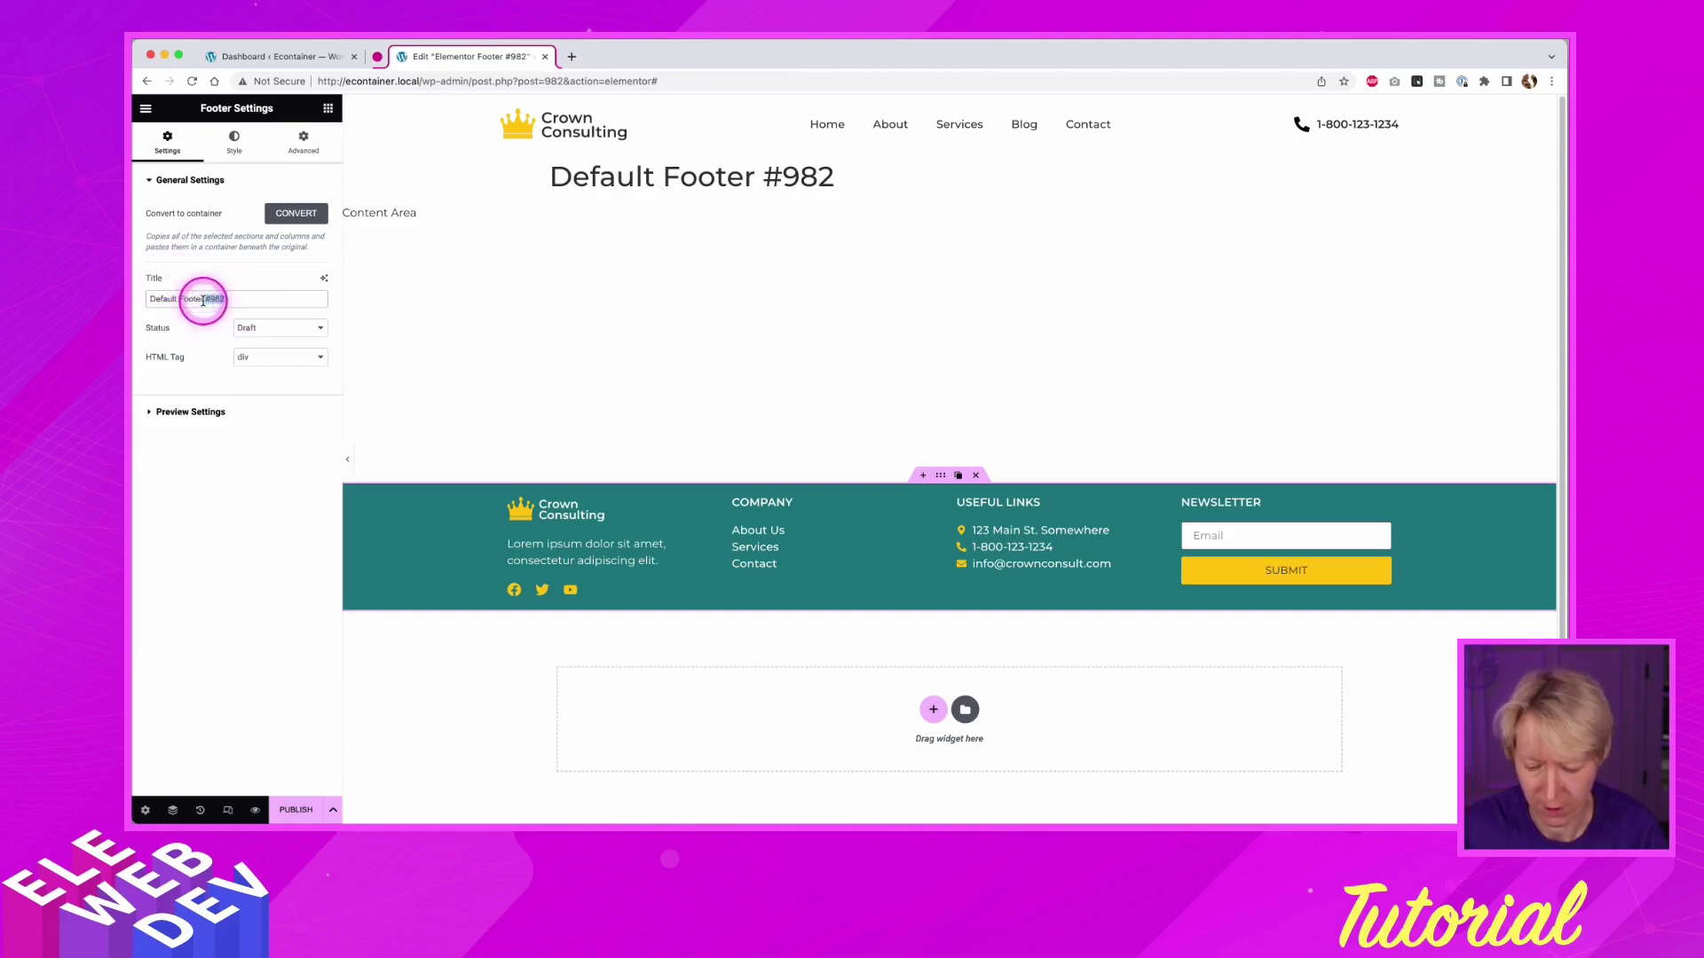
key(BackSpace)
- Publish the footer with a display condition that includes the Entire Site
click(294, 811)
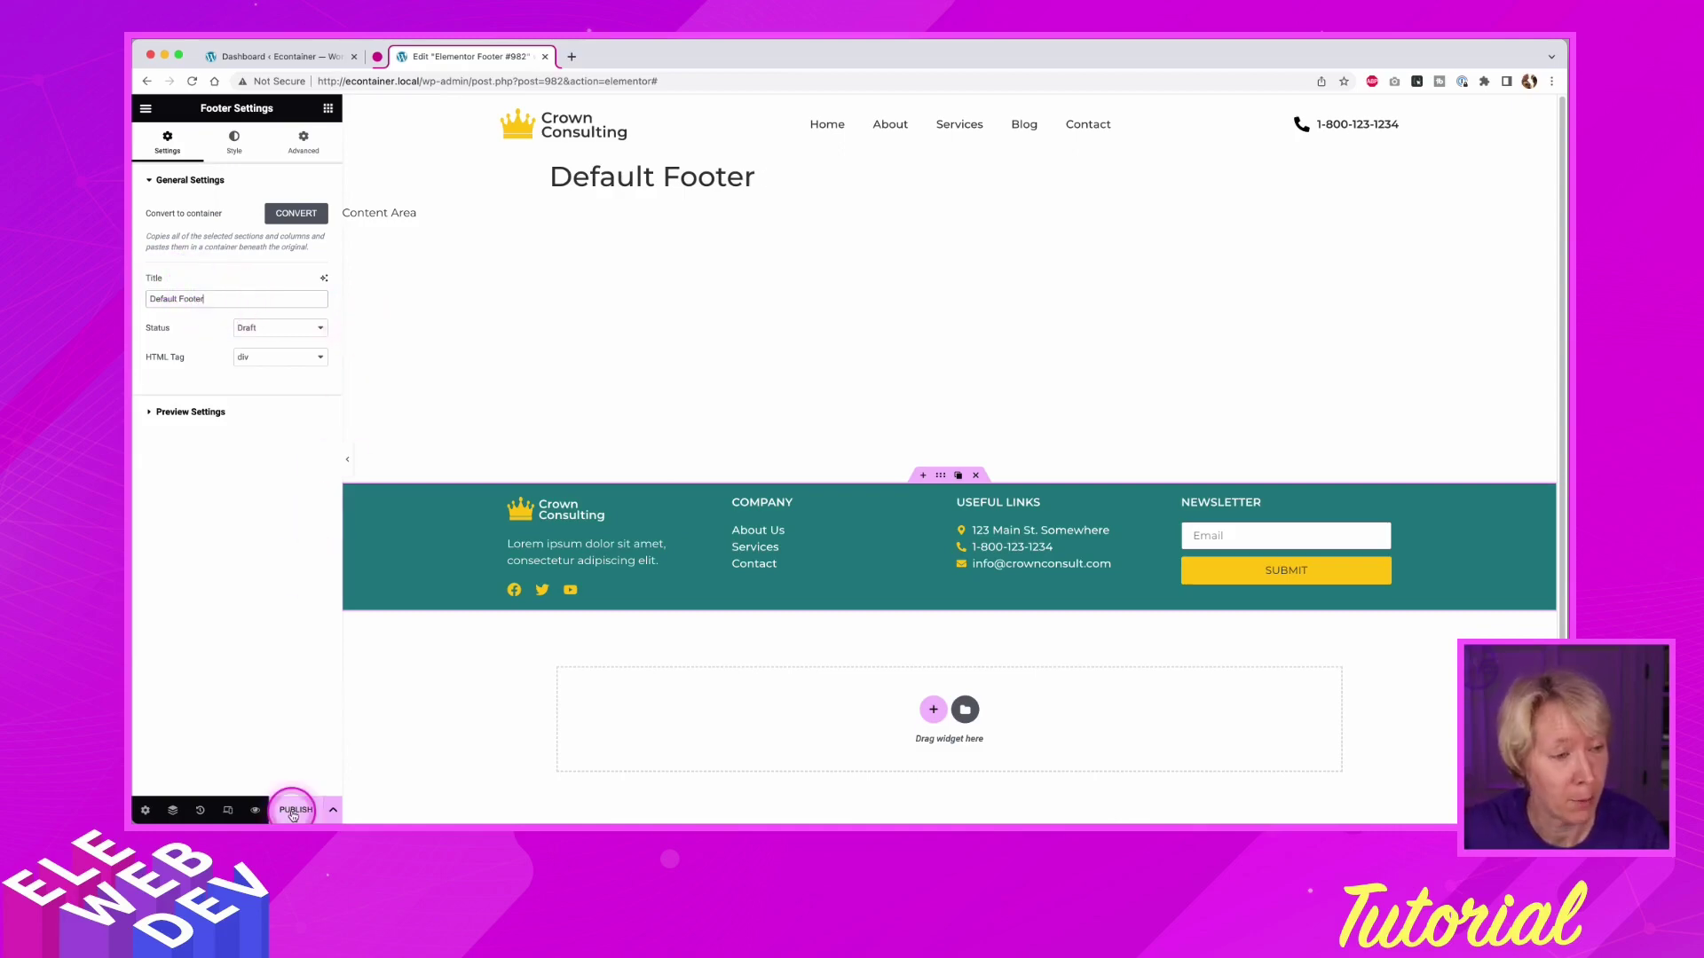
click(294, 811)
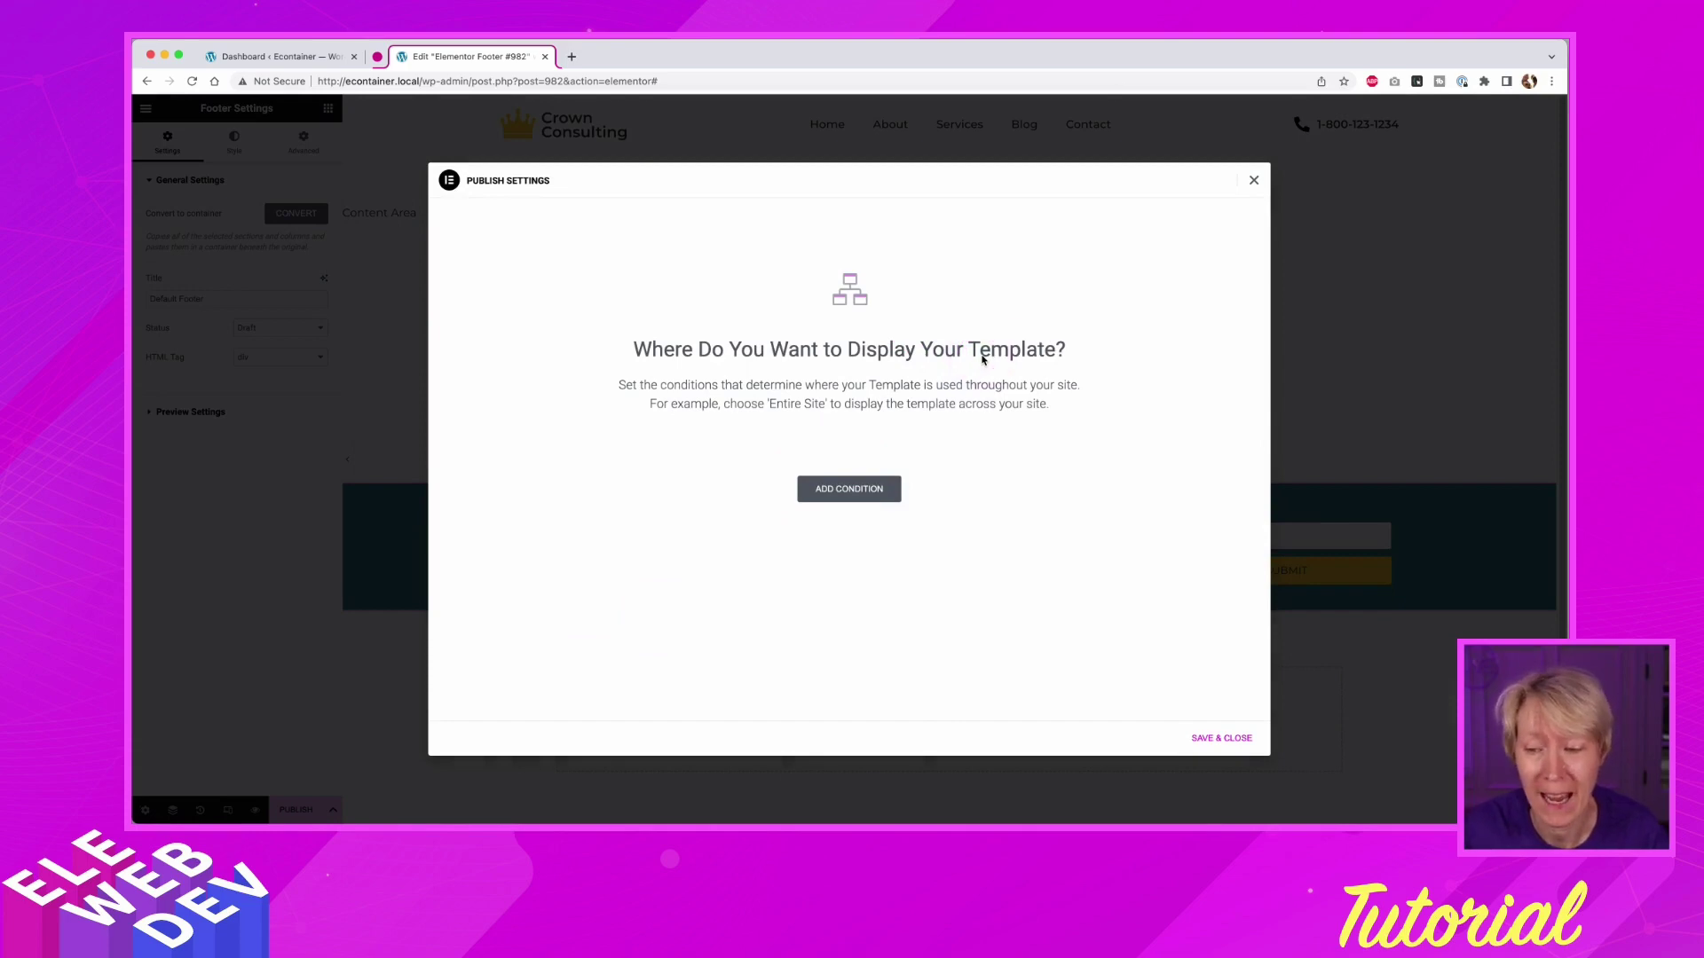
click(864, 488)
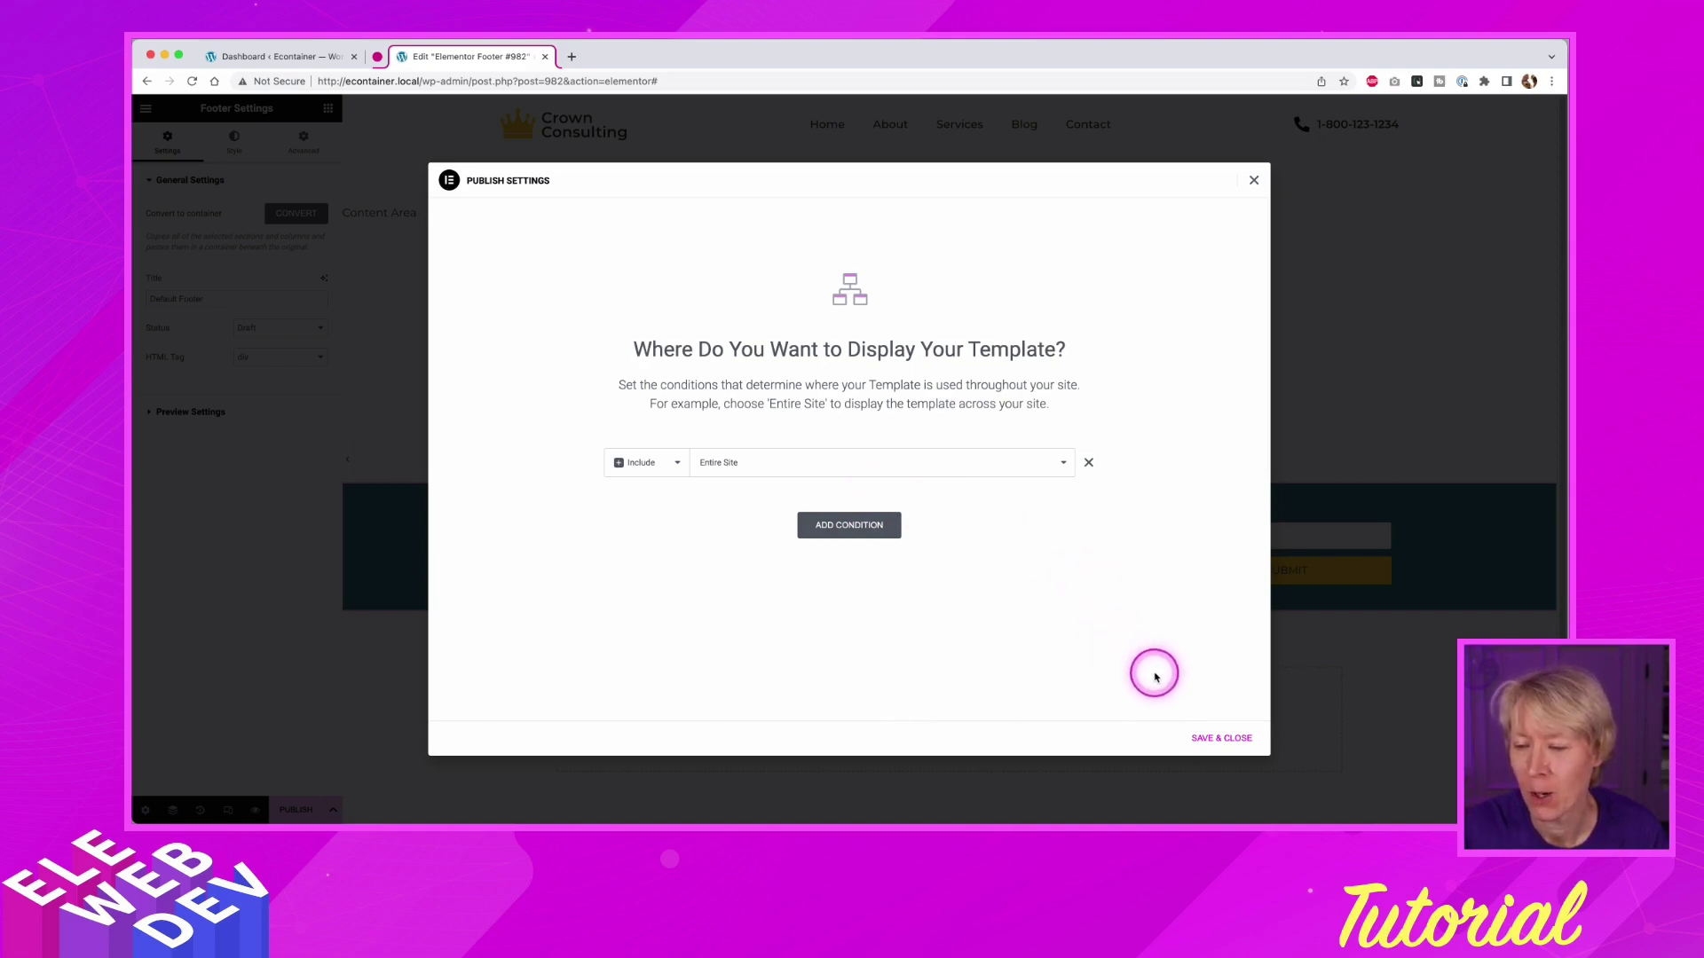
click(1228, 744)
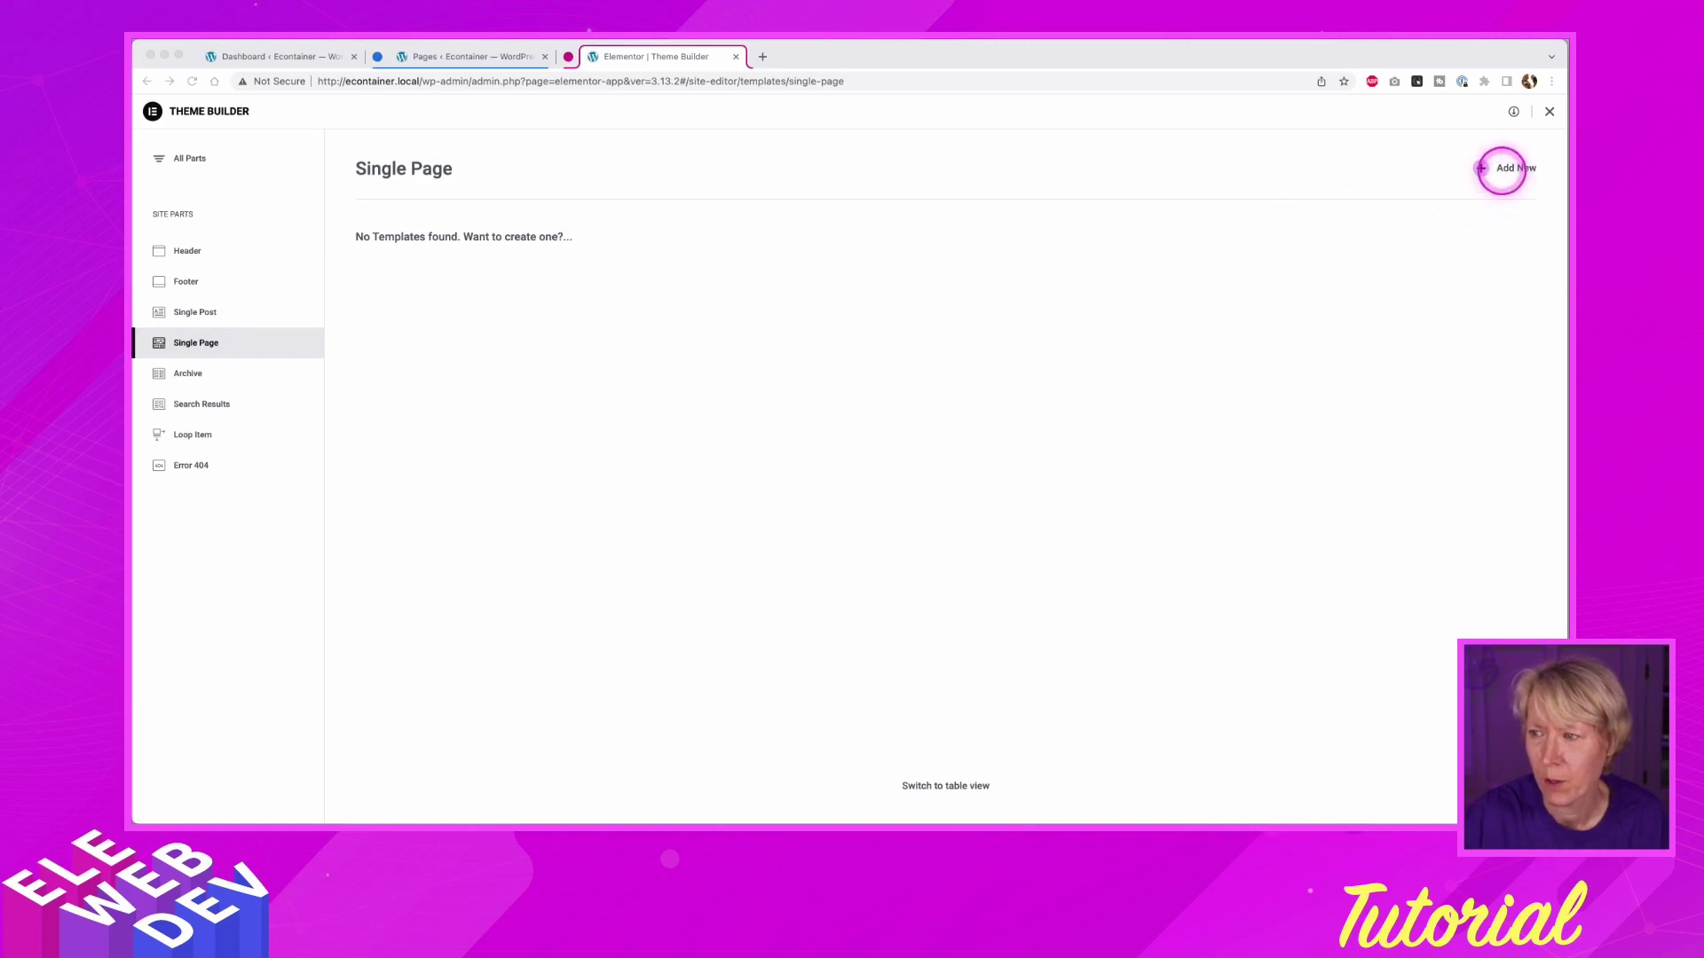
- Create a new Single Page template in the Theme Builder and dismiss the block library
click(1501, 168)
click(1486, 169)
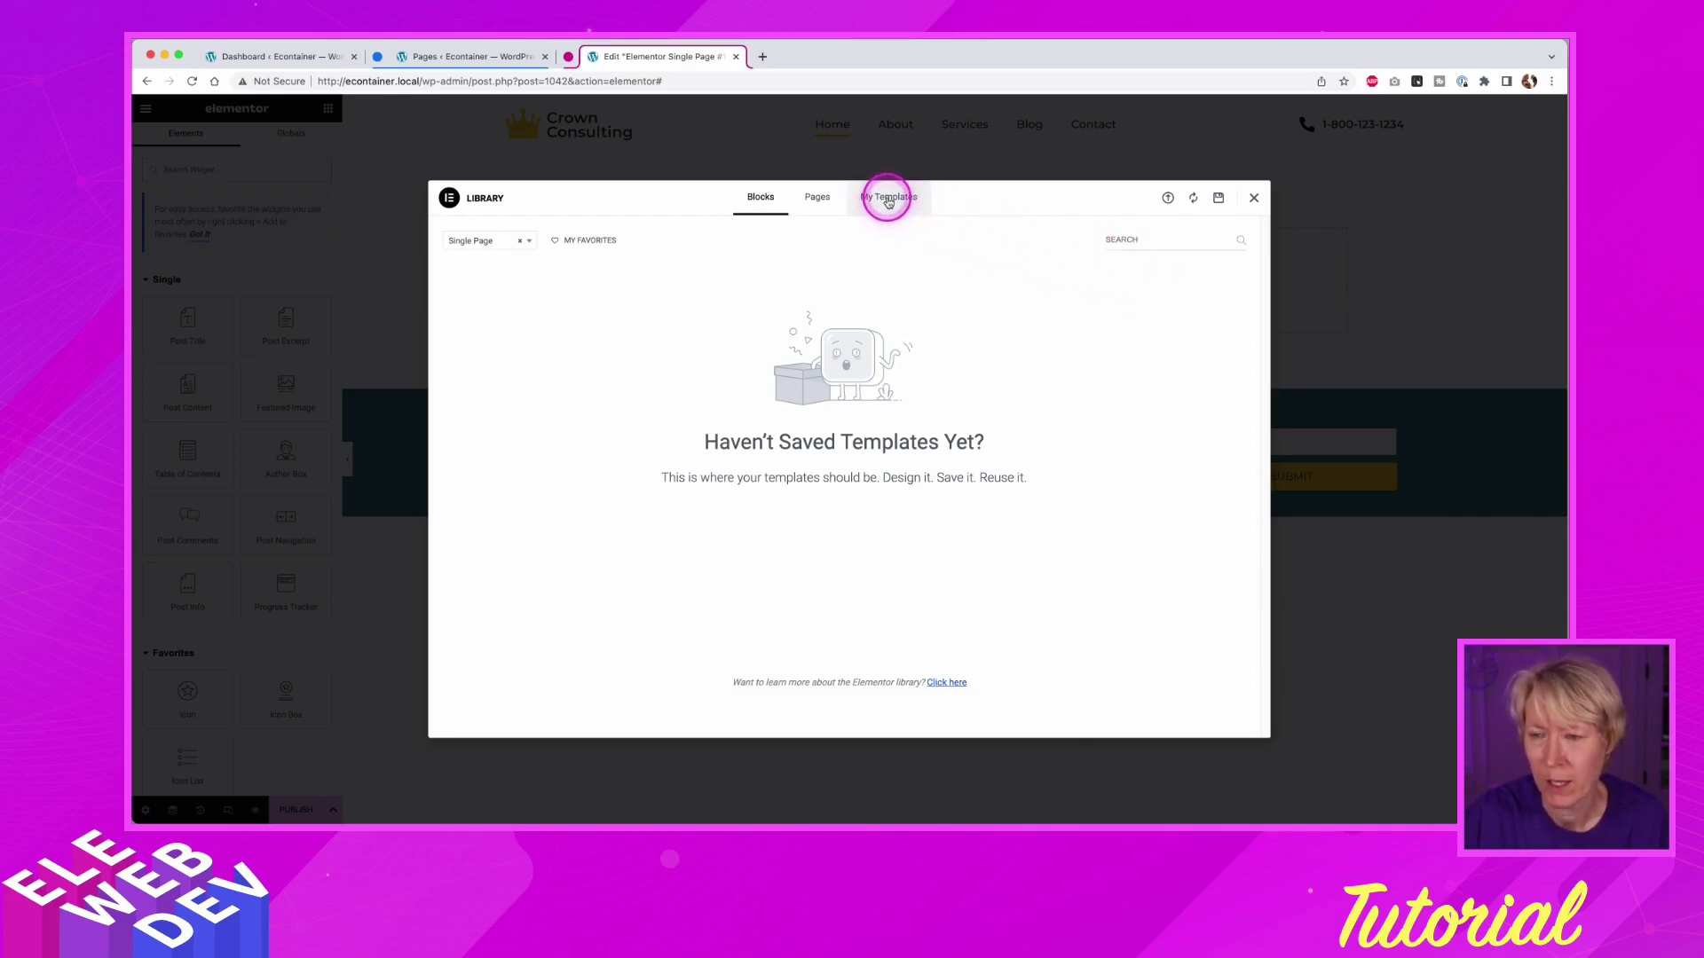
click(1254, 199)
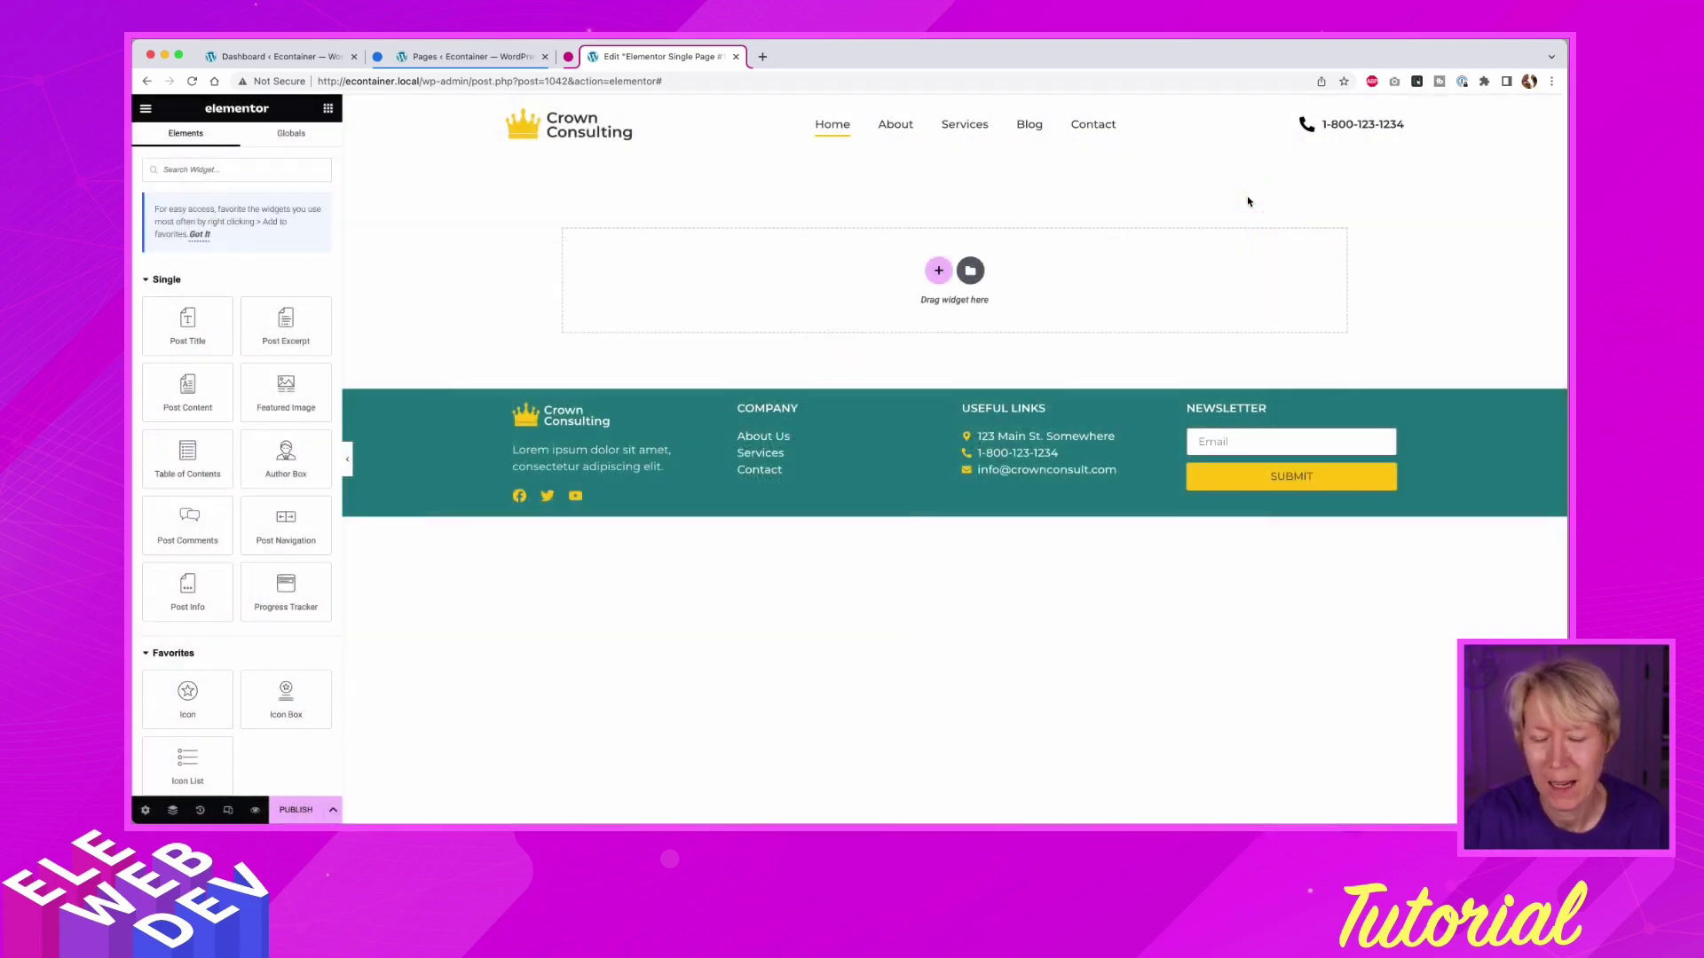
- Insert the saved Teal Page Header container from My Templates into the single page template and apply its settings
click(938, 270)
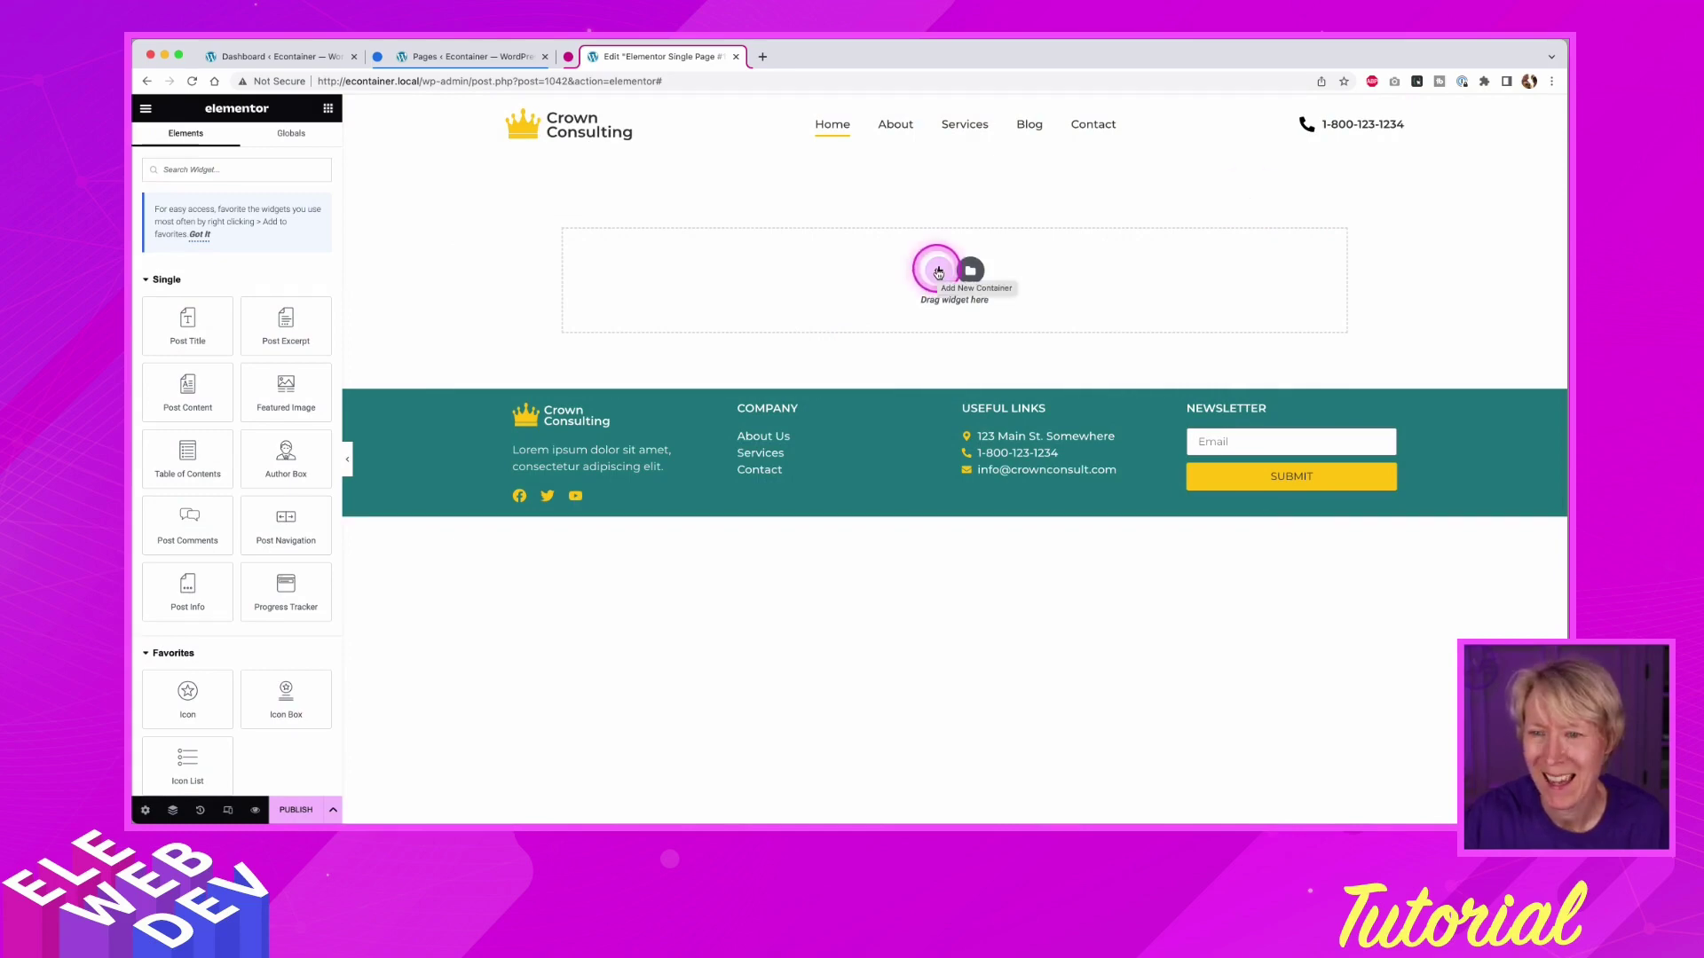
click(971, 270)
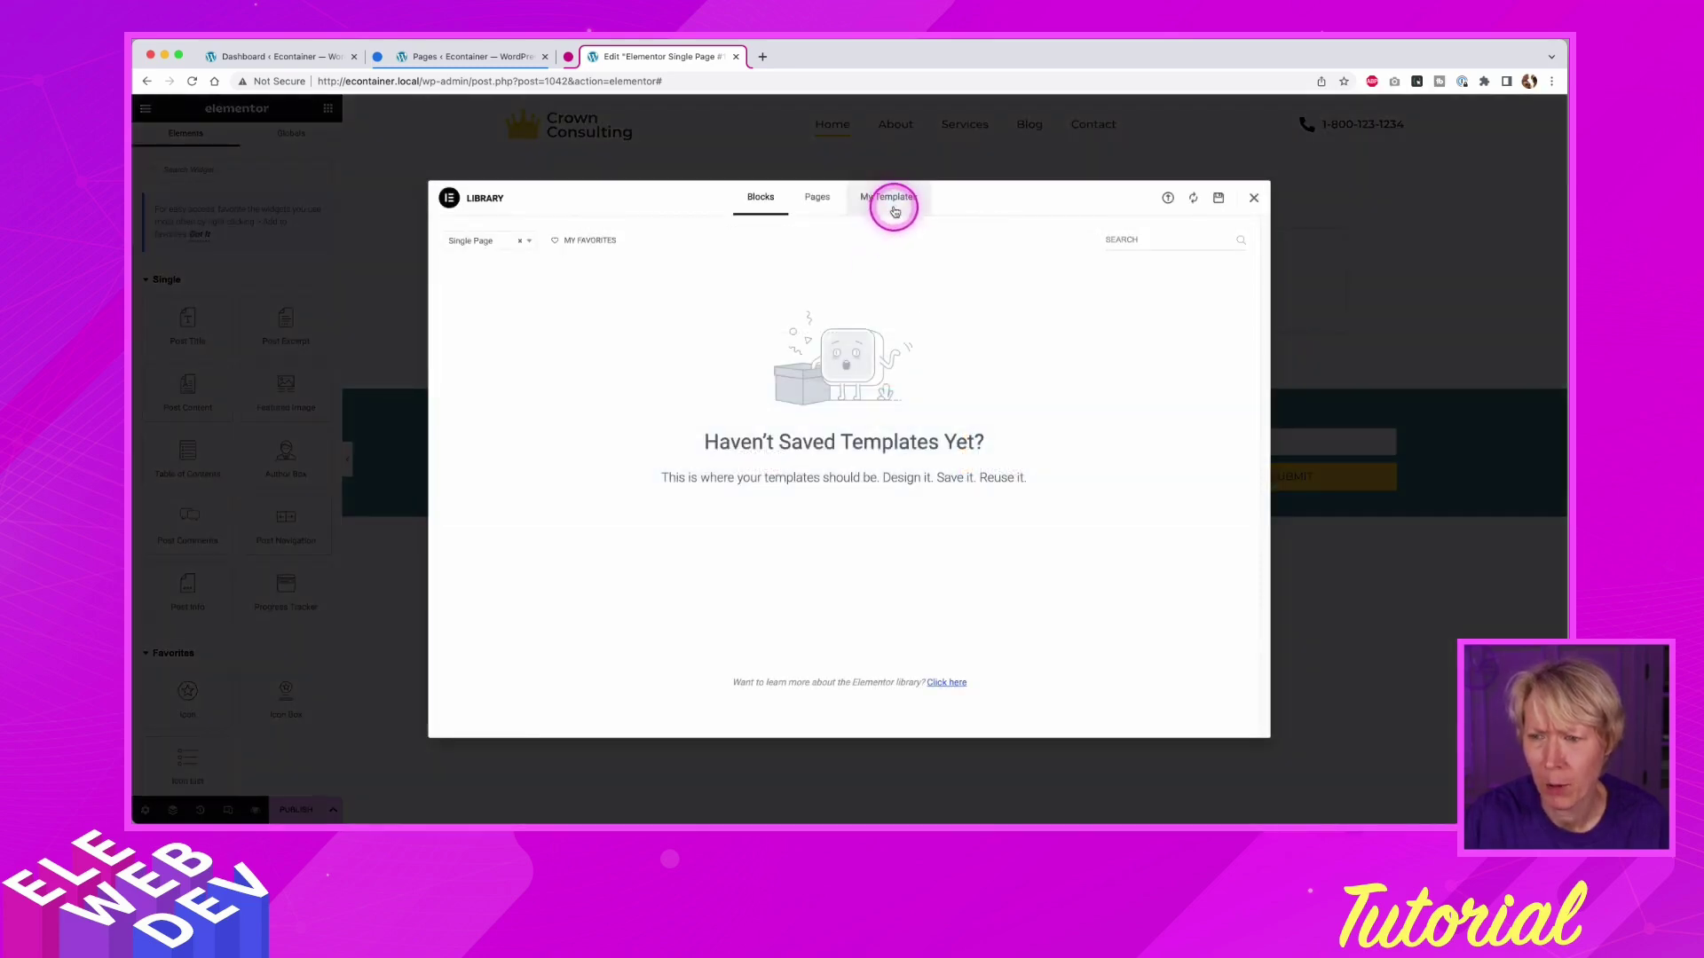
click(889, 198)
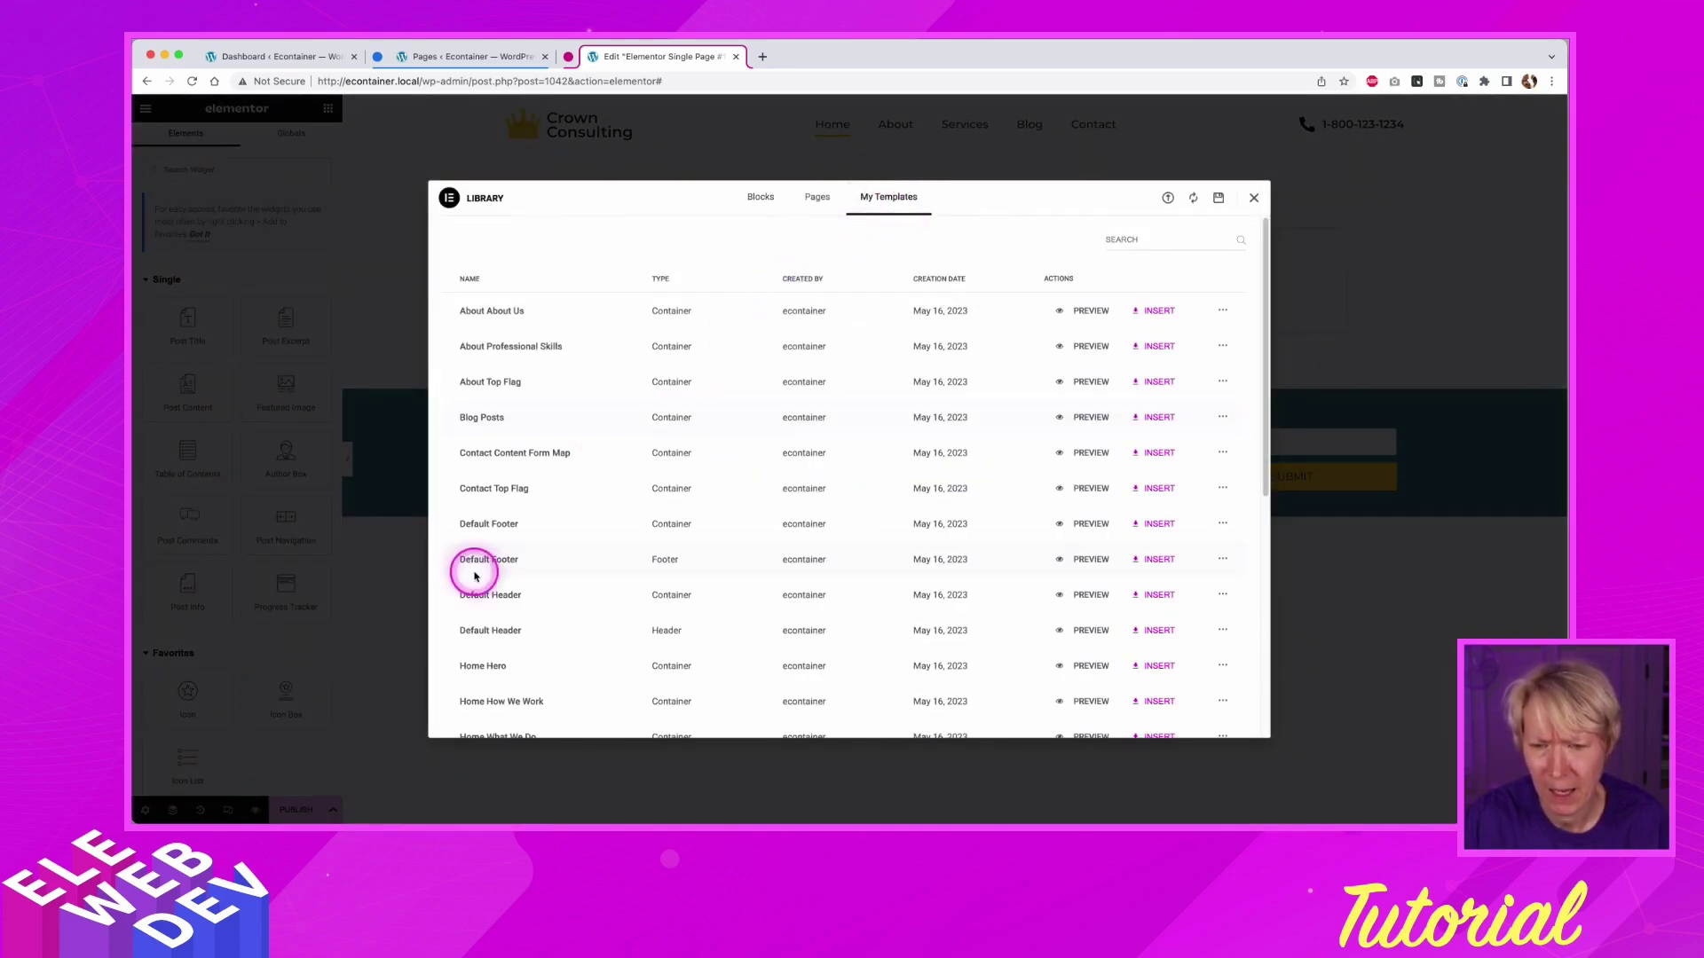
scroll(535, 555, down, 5)
scroll(532, 554, down, 4)
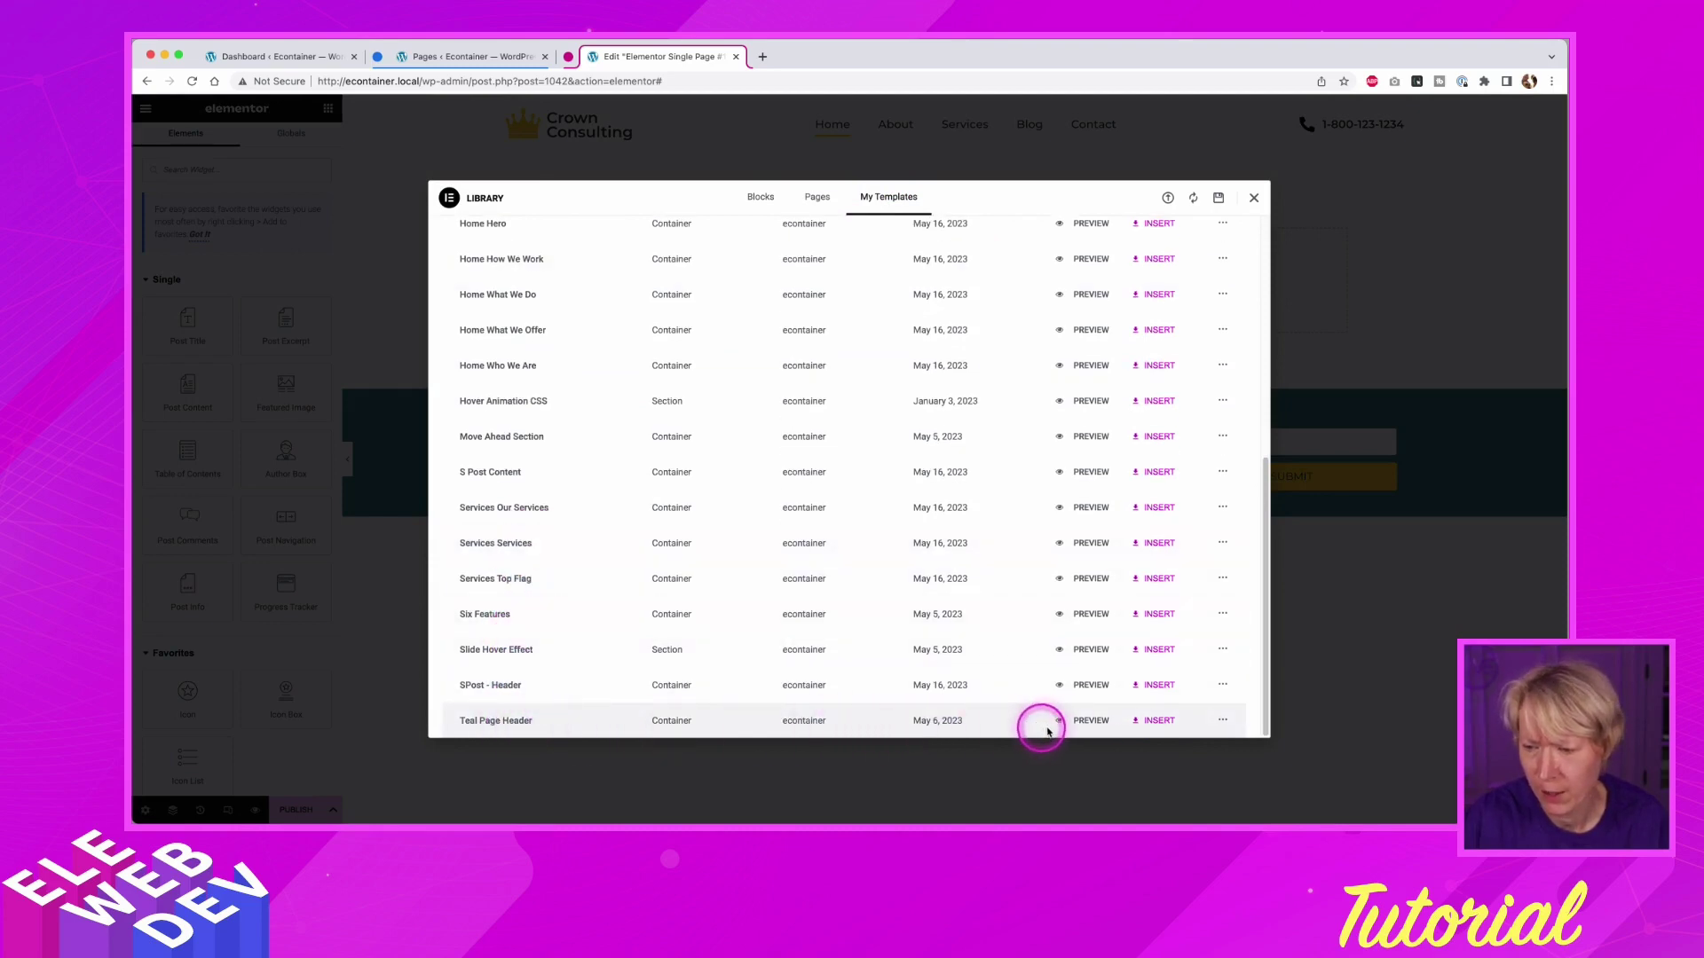
click(1159, 721)
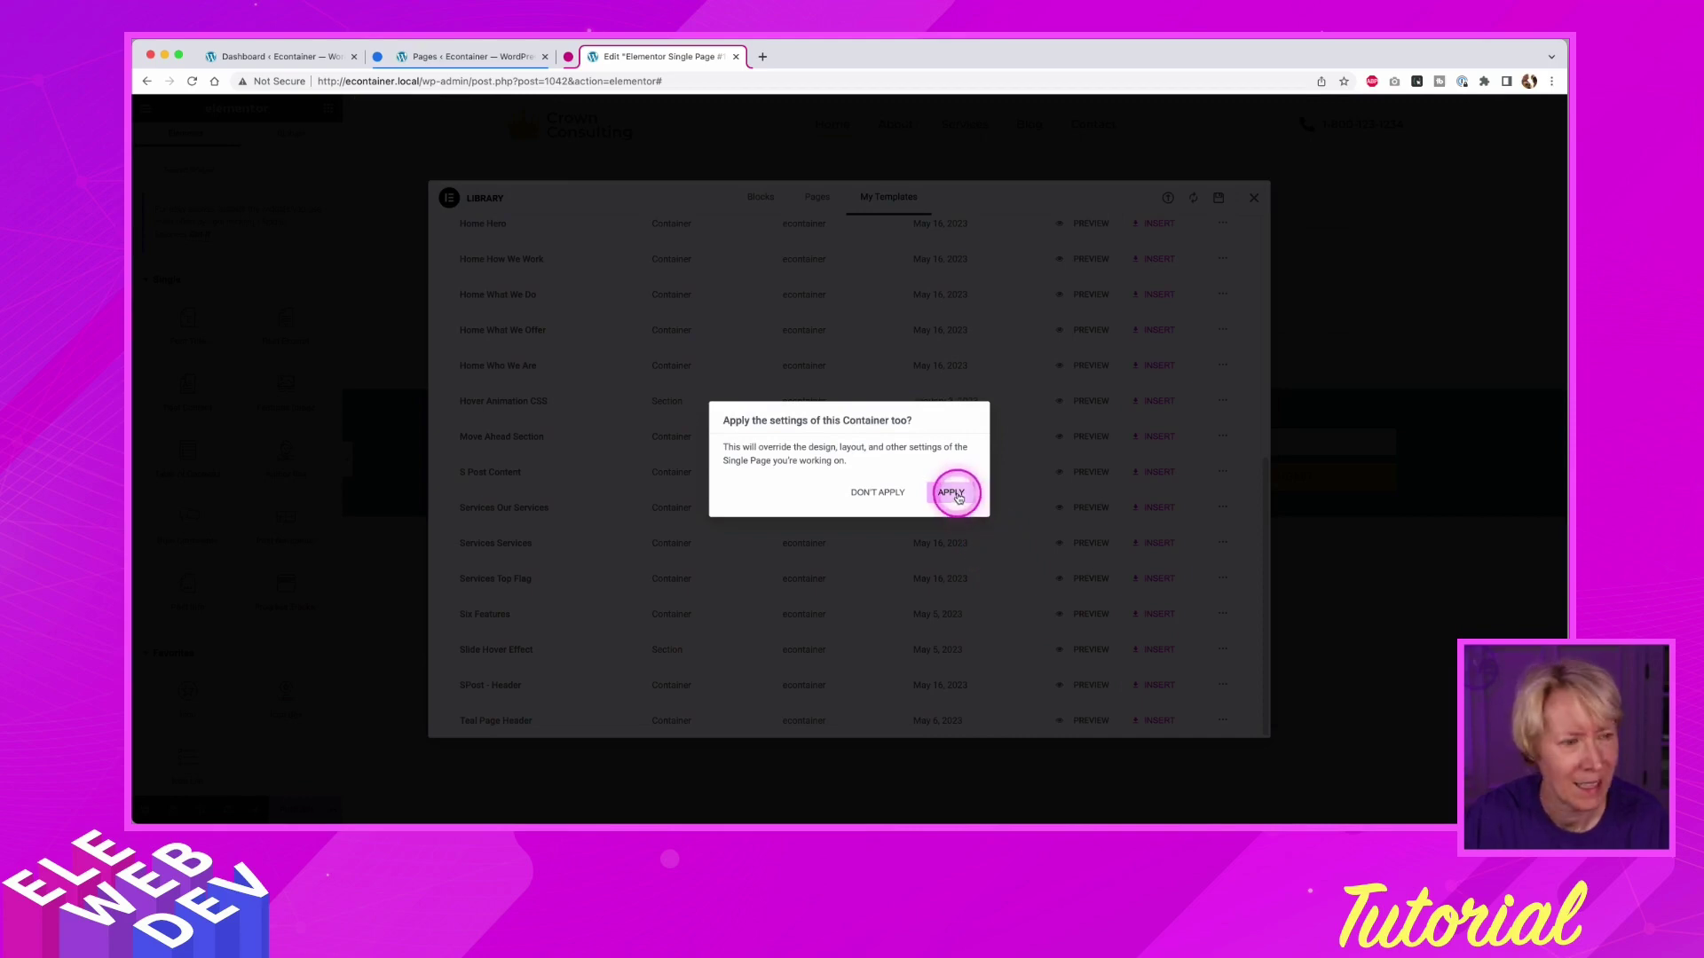
click(951, 492)
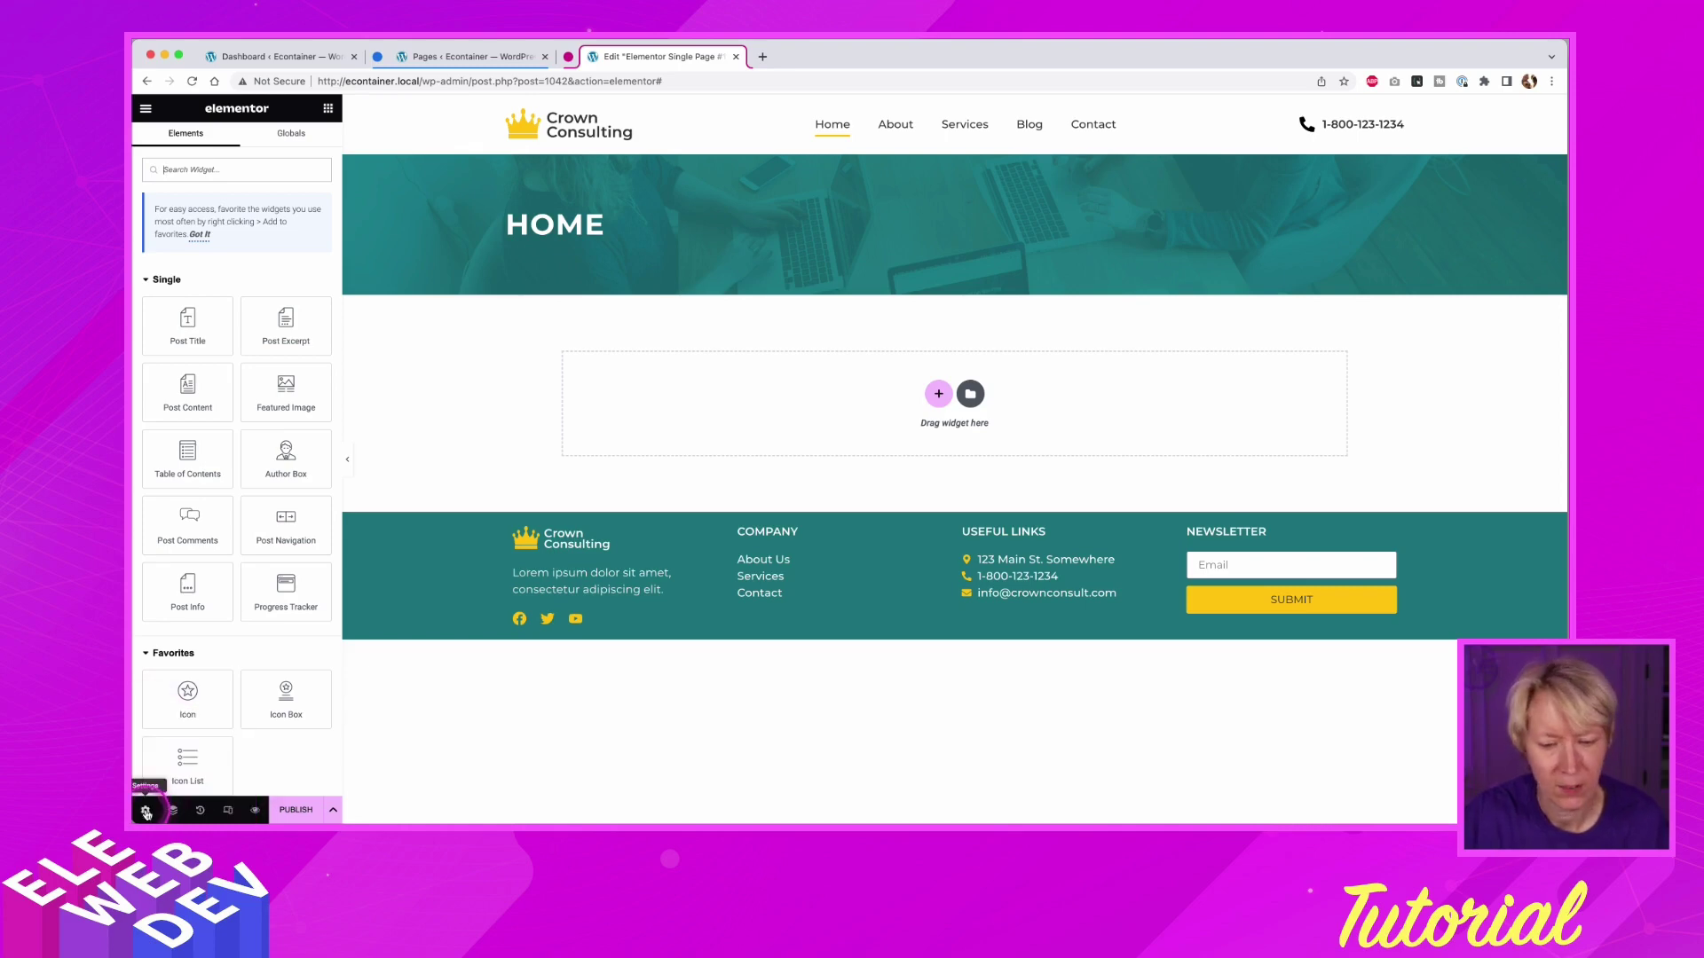
- Set the preview of the single page template's dynamic content to the About page and apply it
click(146, 811)
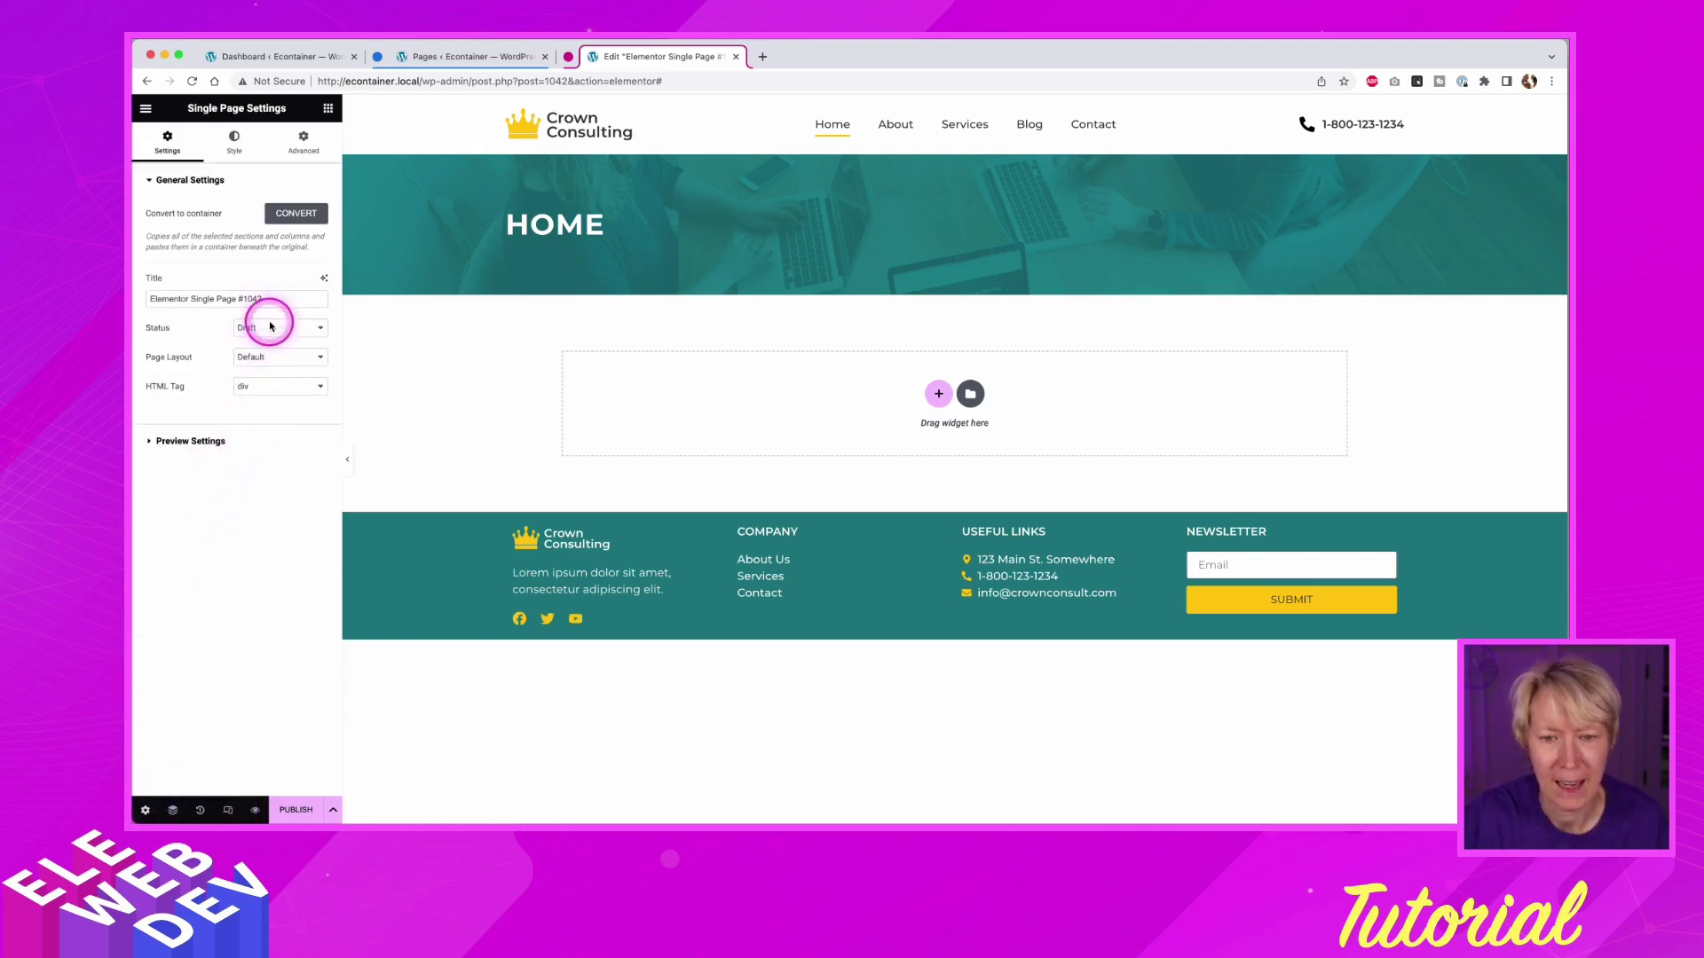
click(201, 441)
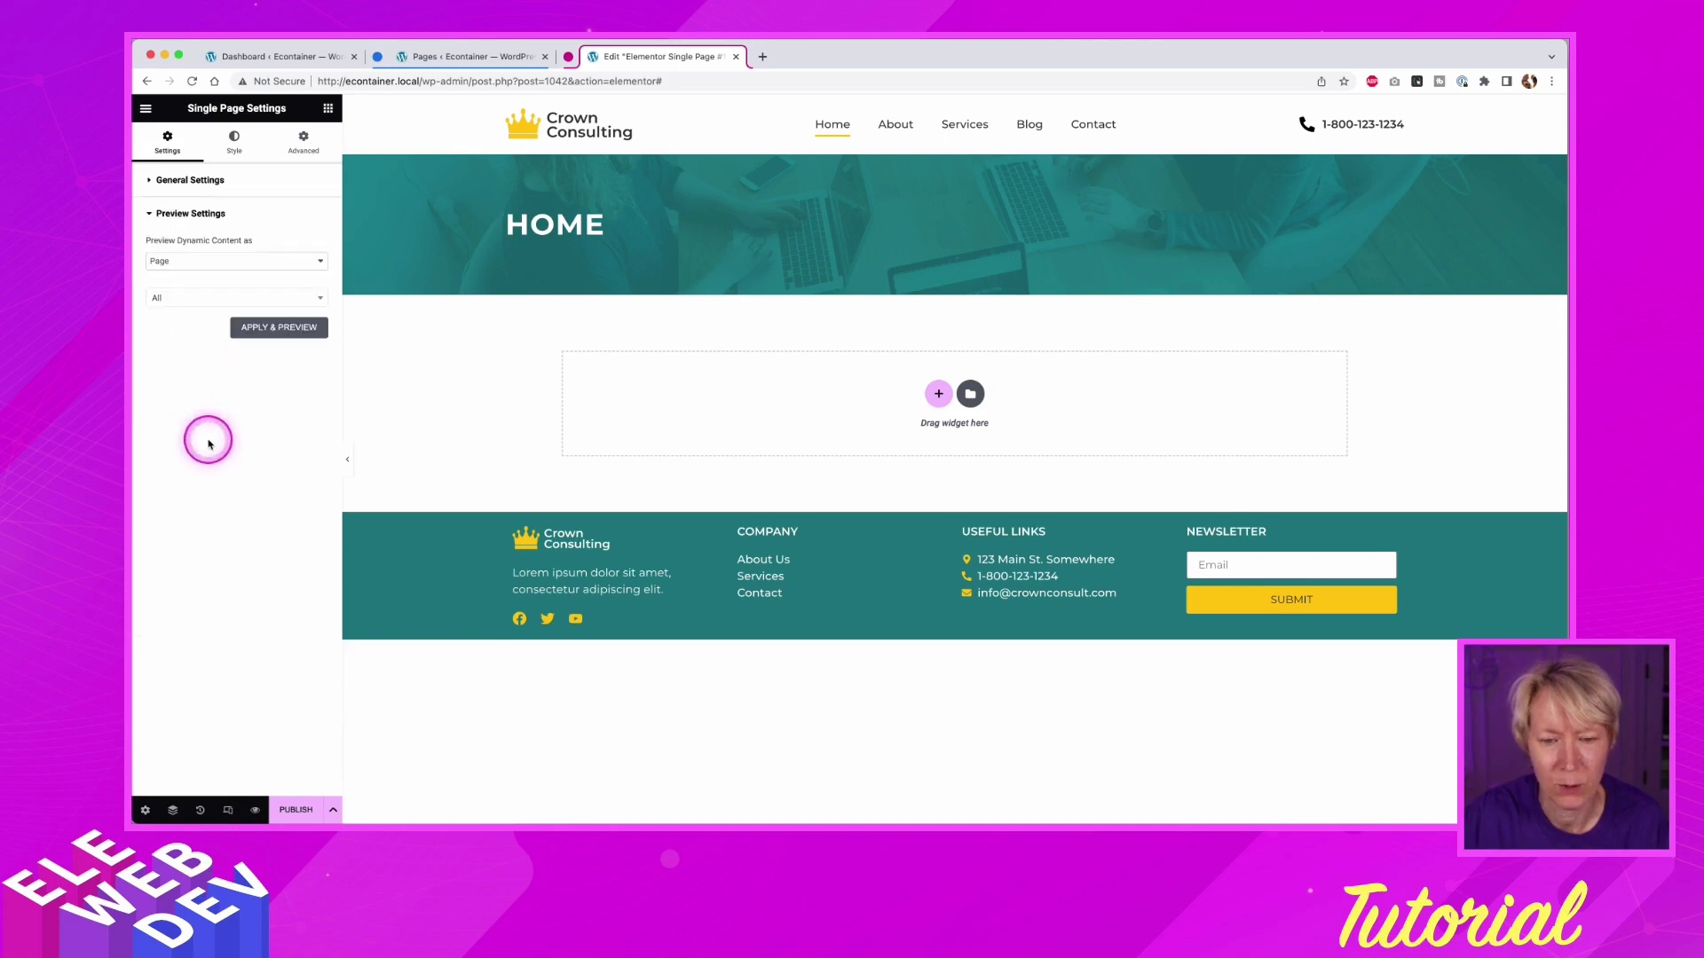
click(199, 300)
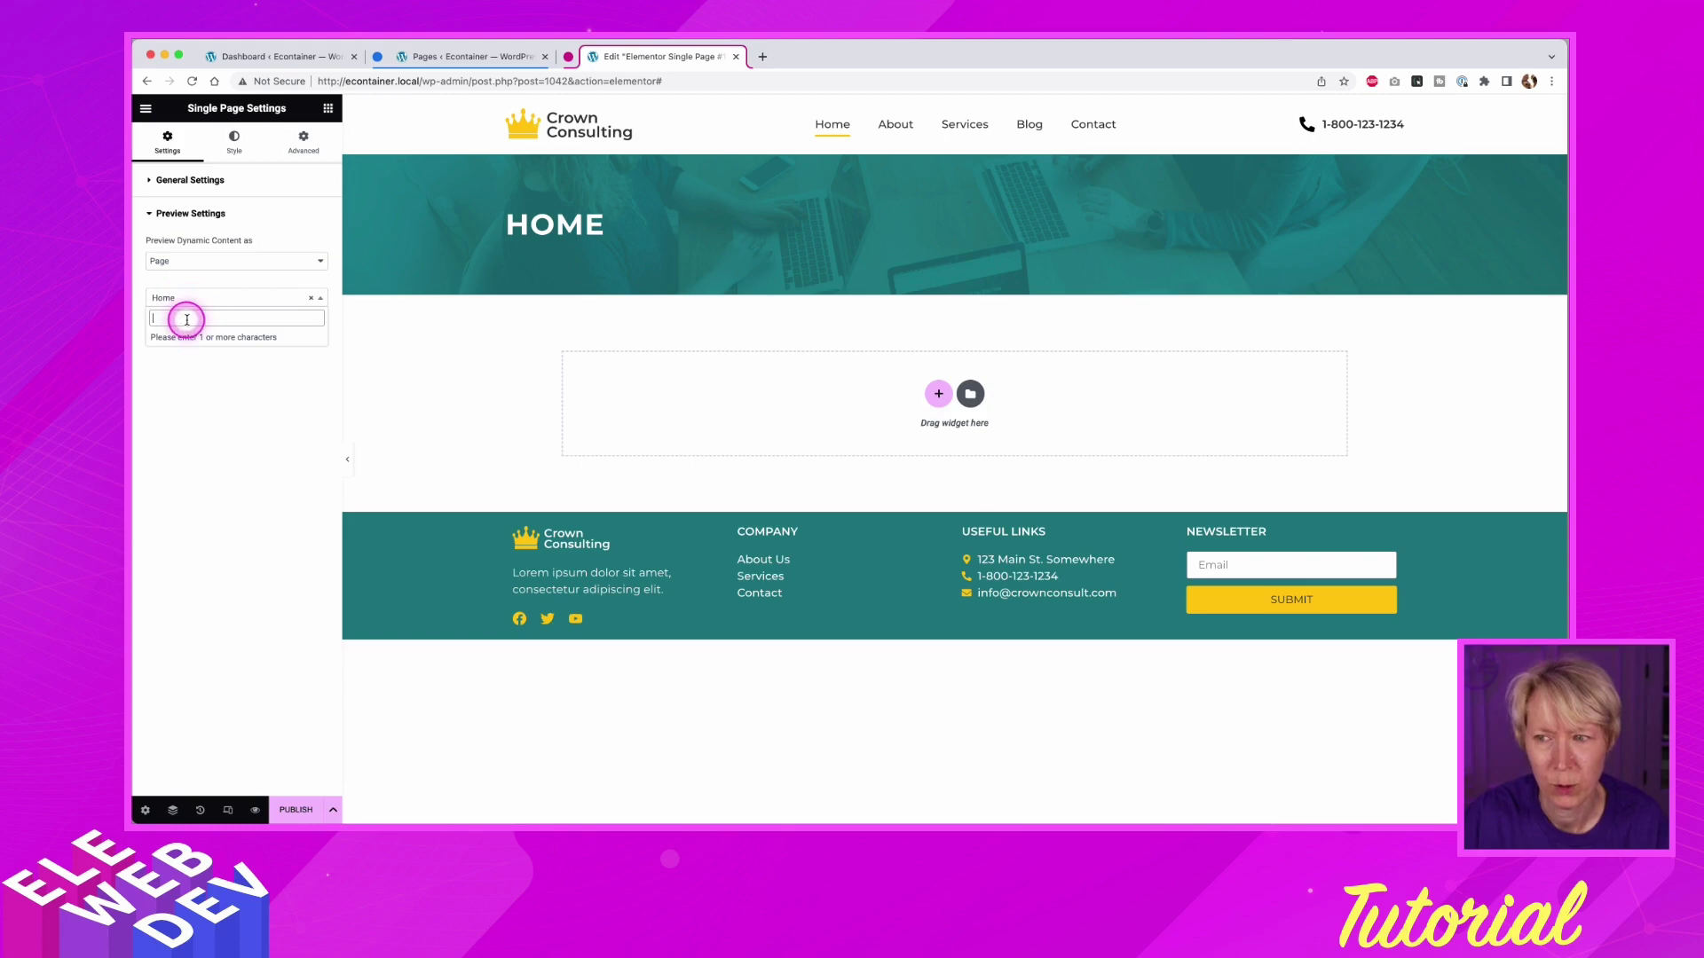
text(a)
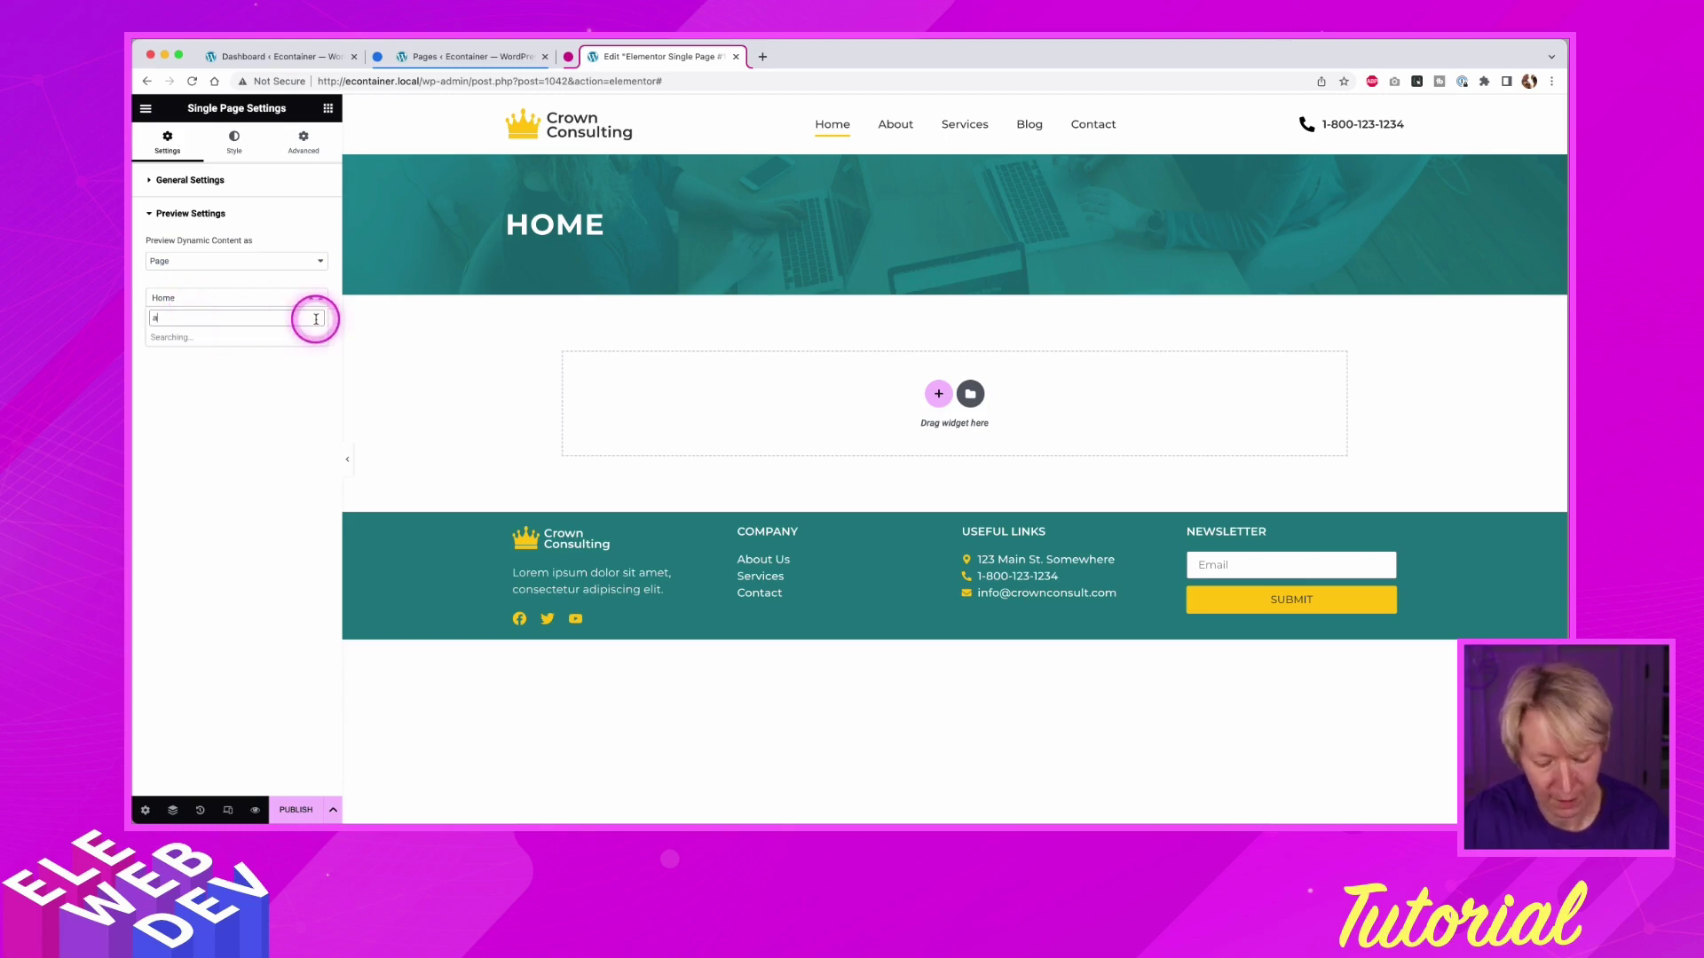
text(bout)
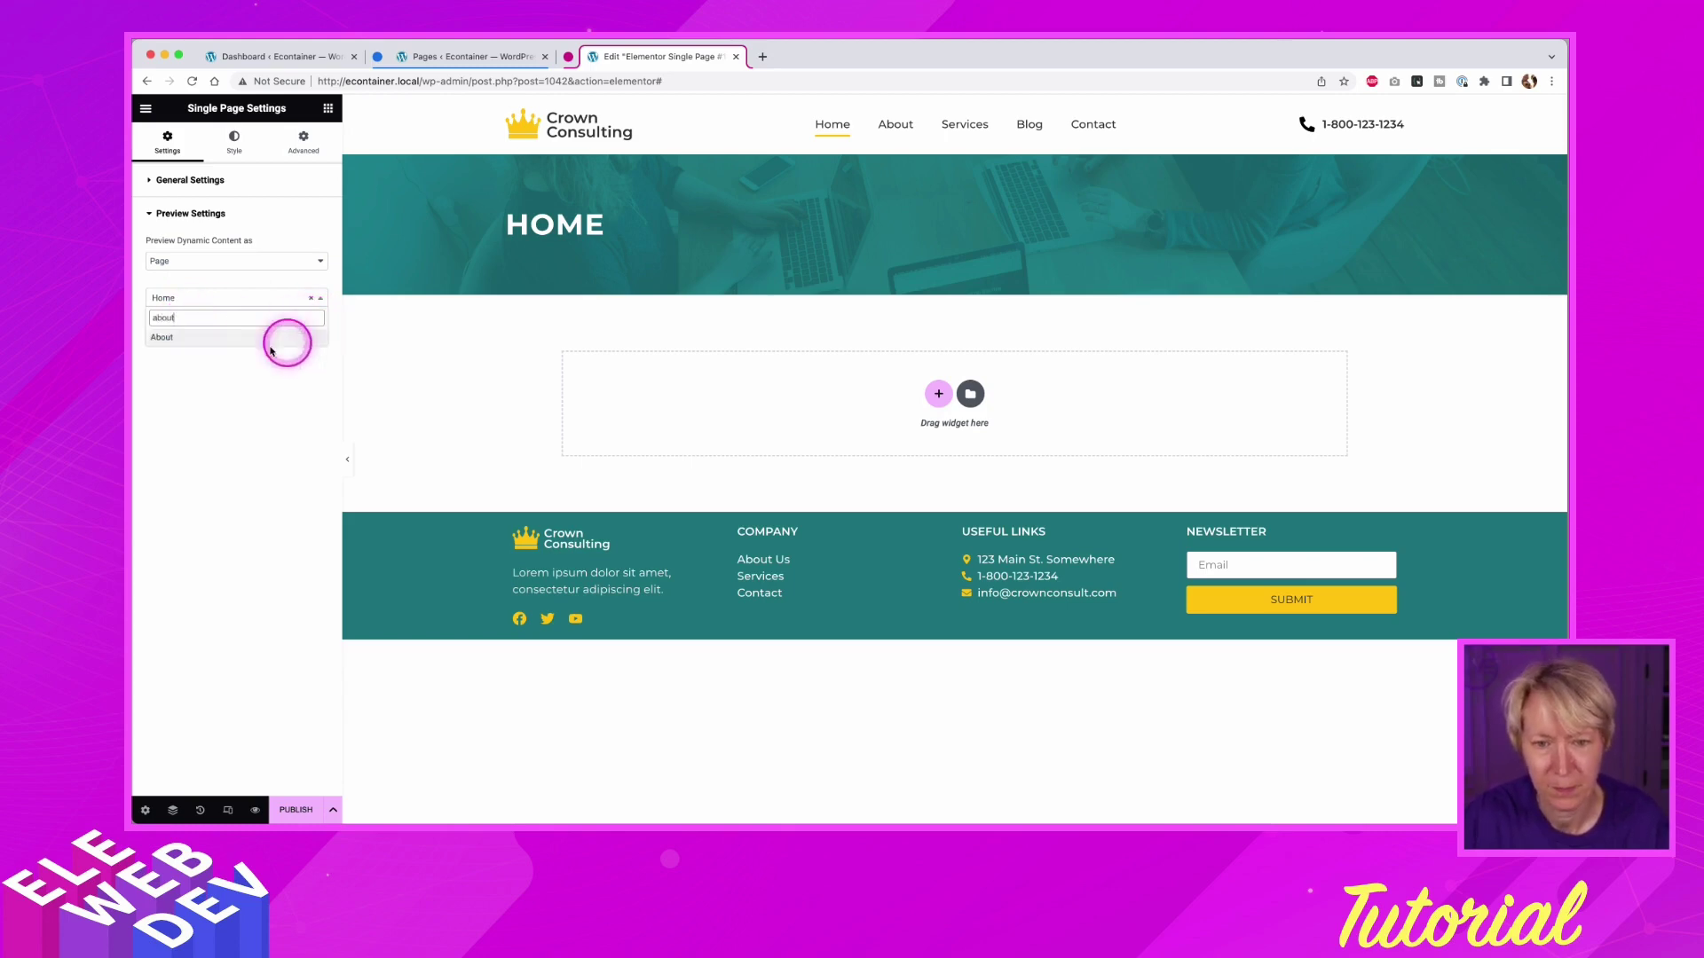
click(175, 339)
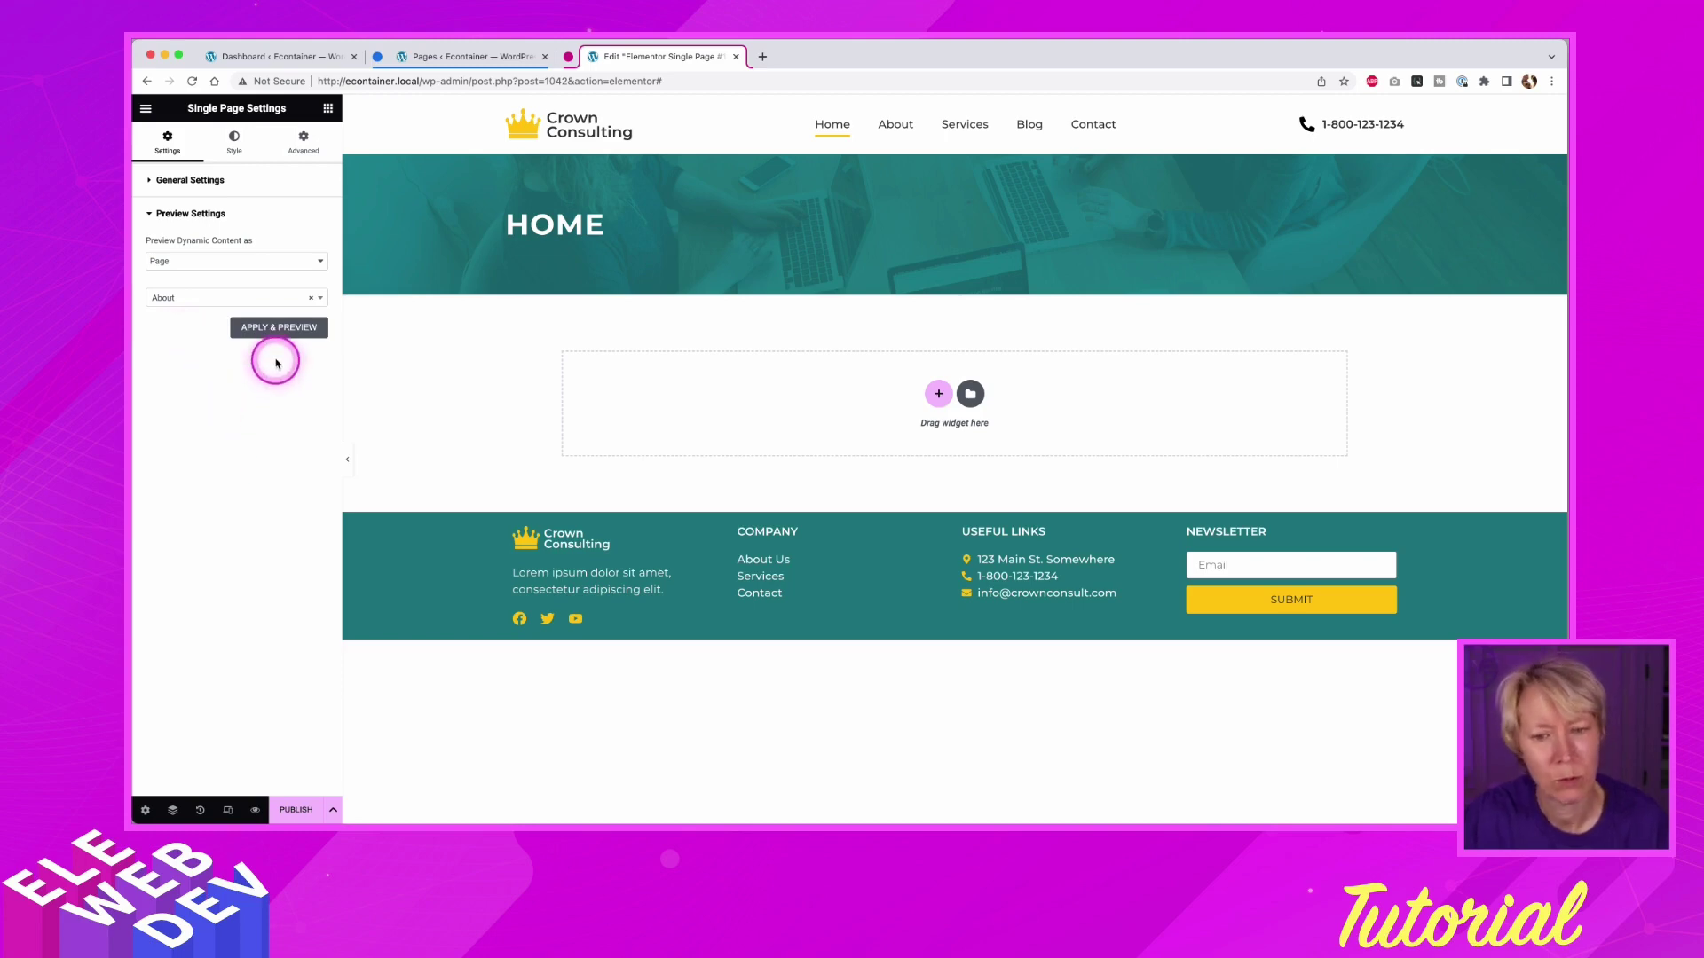
click(273, 328)
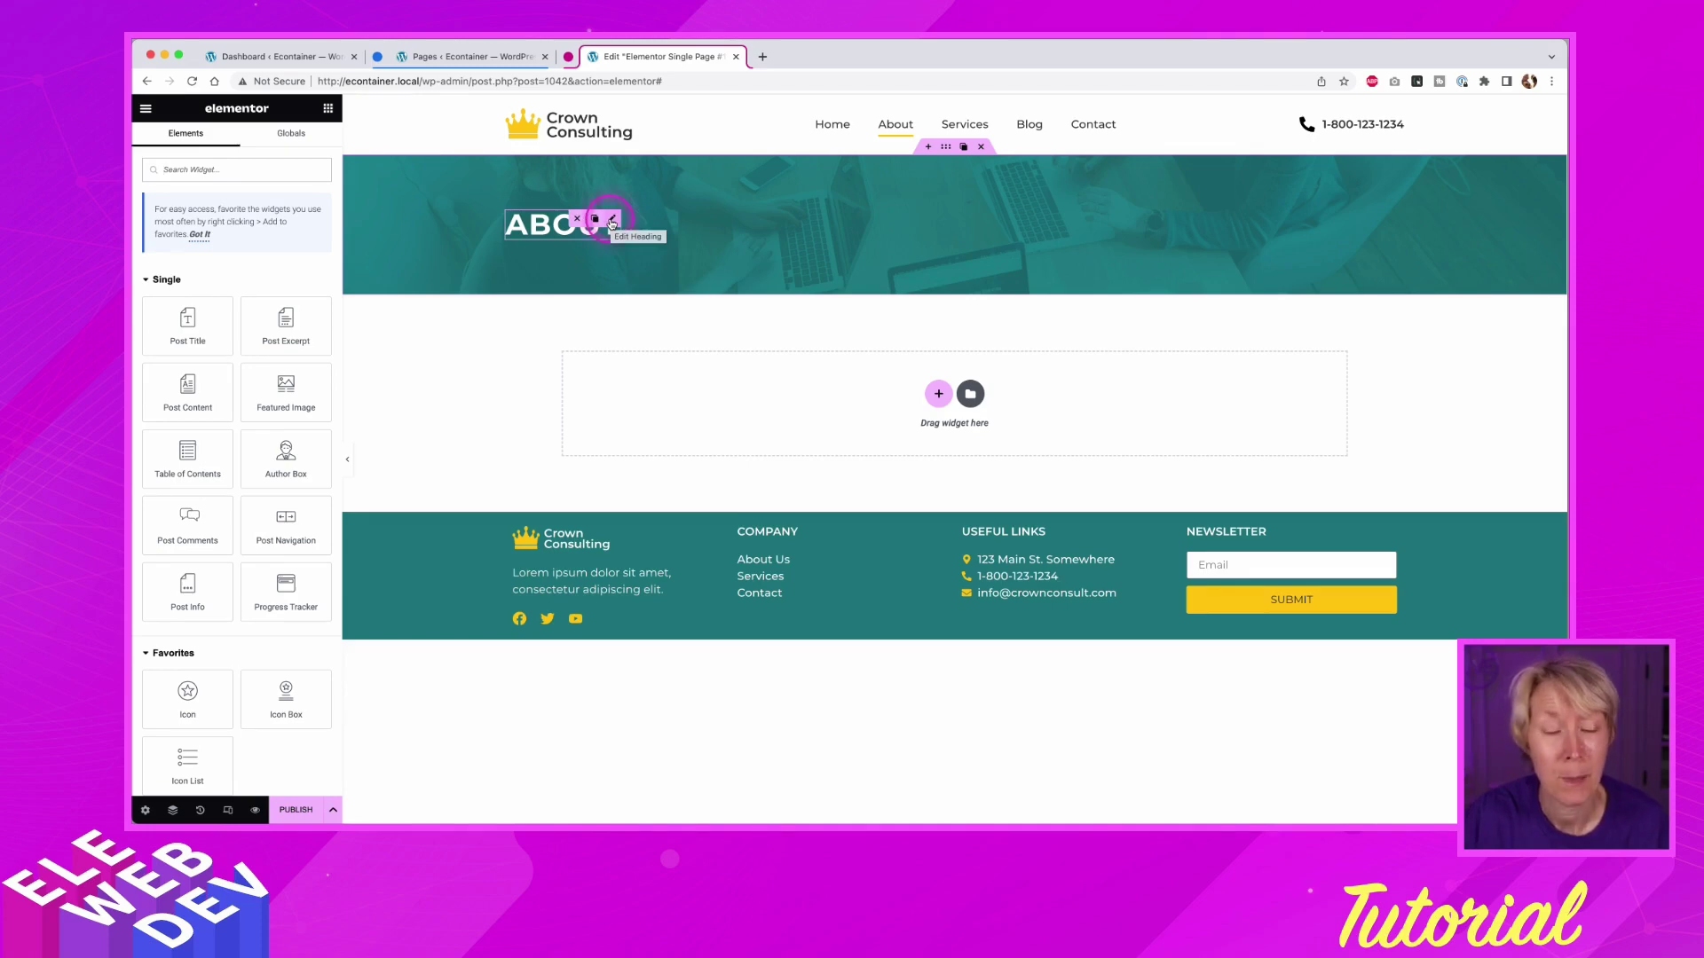
- Copy the page title heading in the teal banner and delete it from its container
click(612, 223)
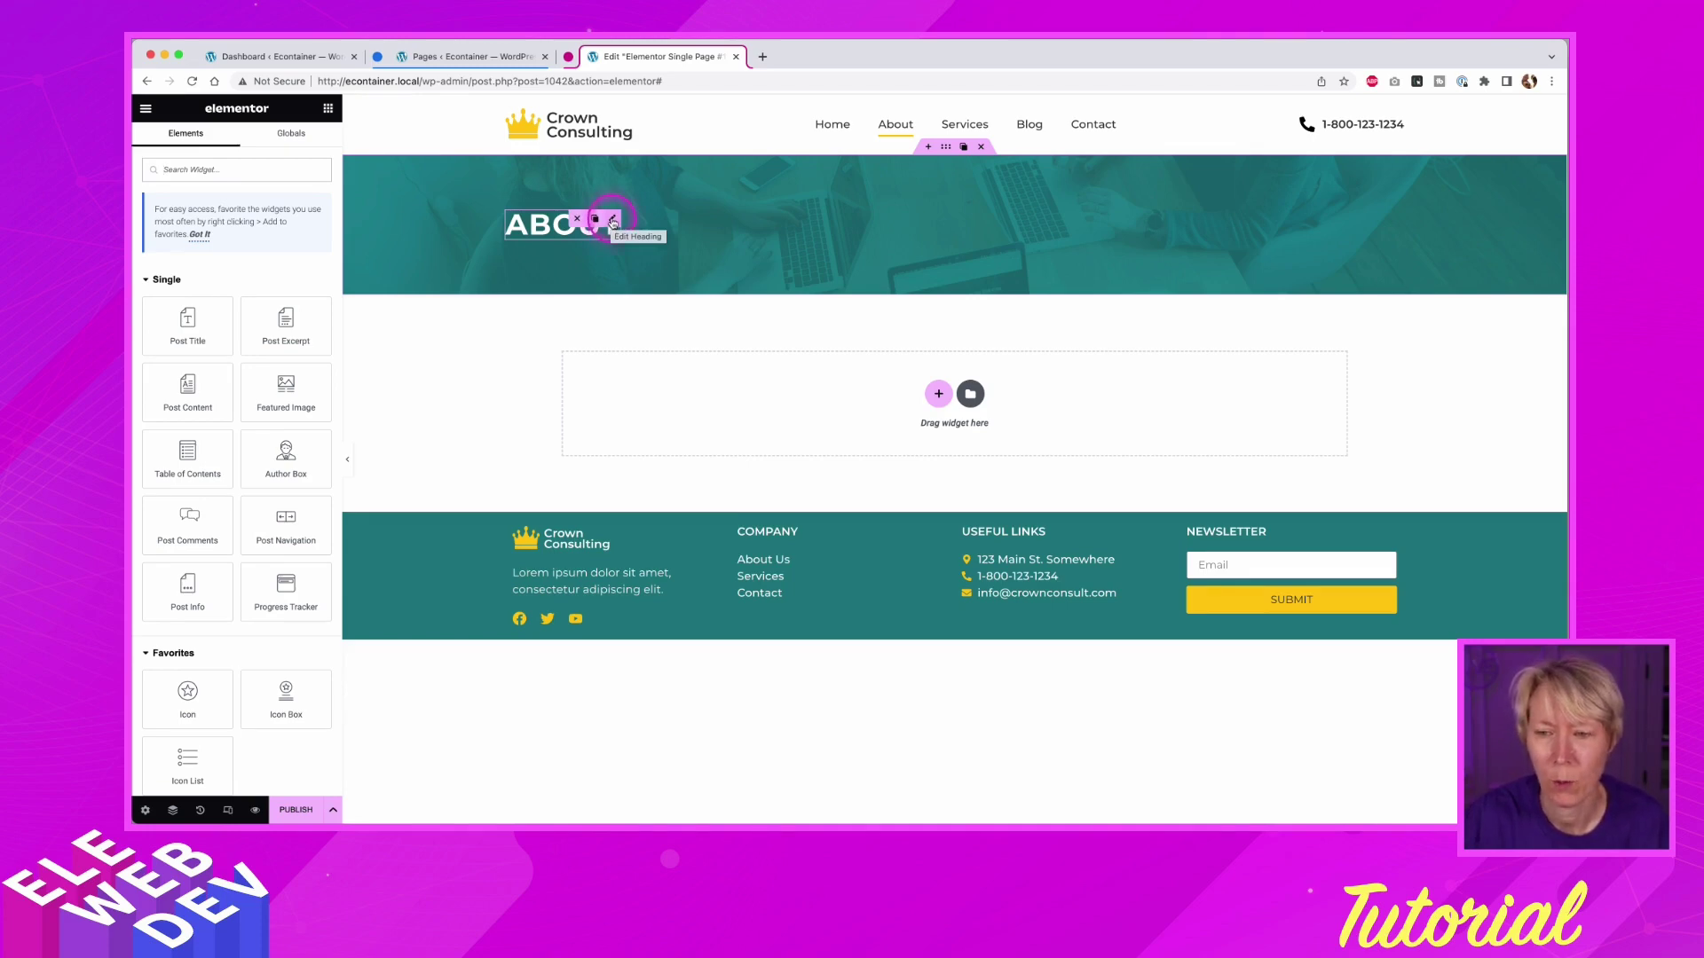
right_click(611, 222)
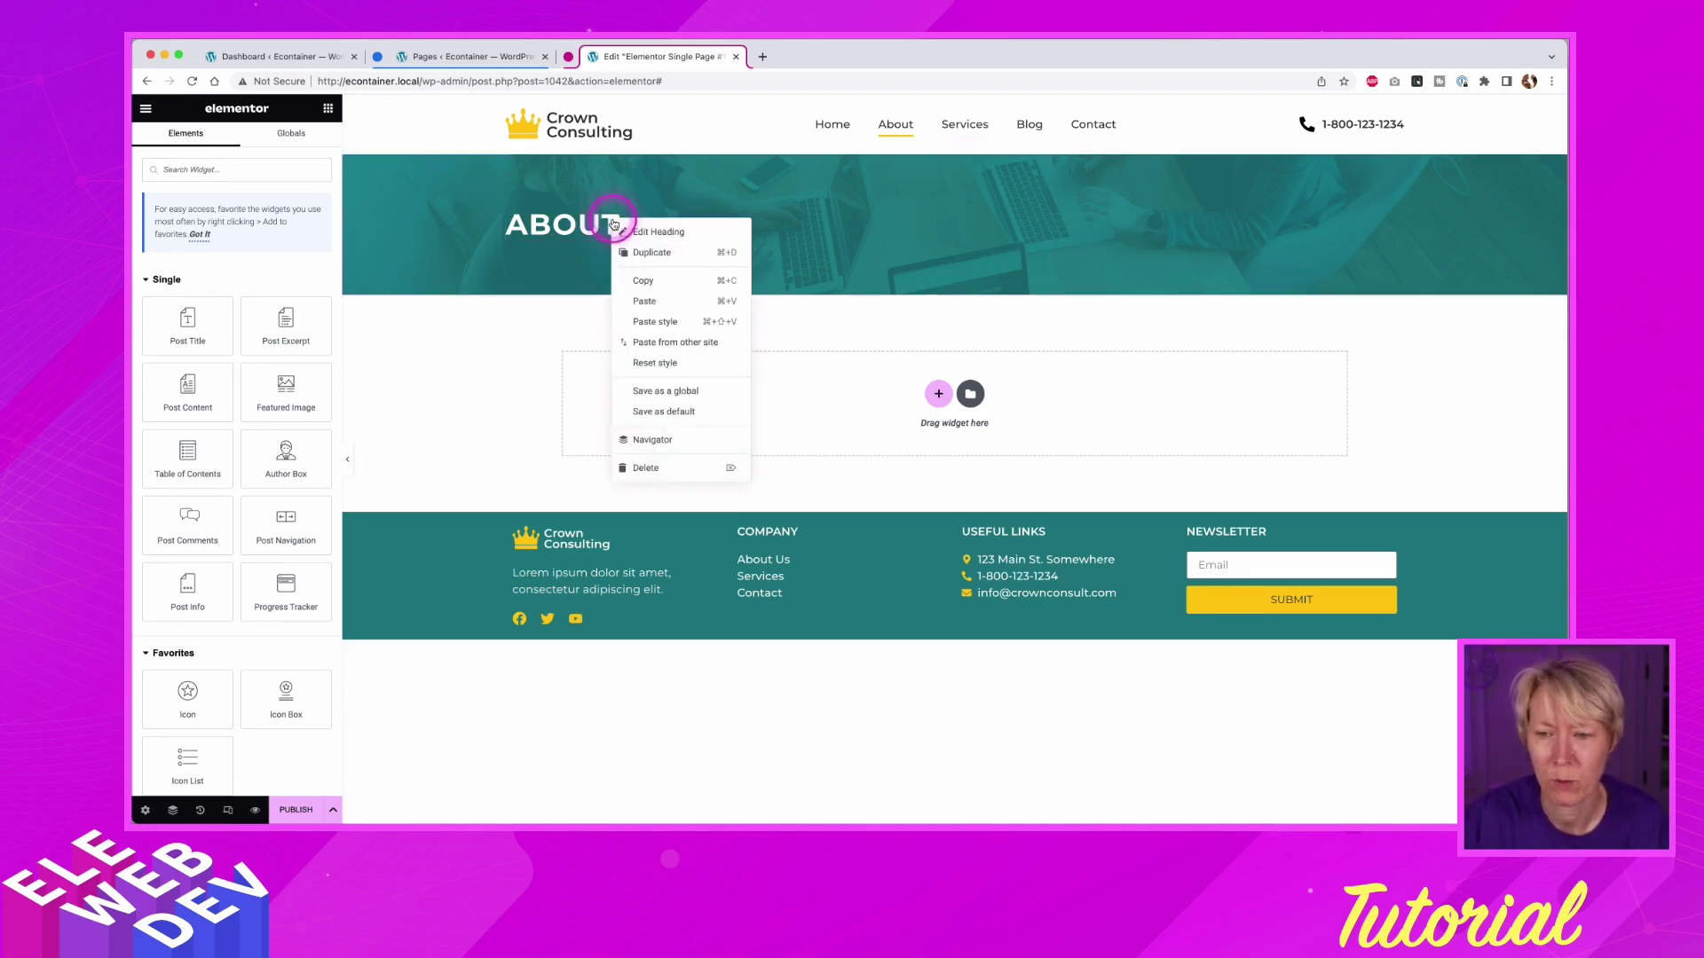
click(639, 282)
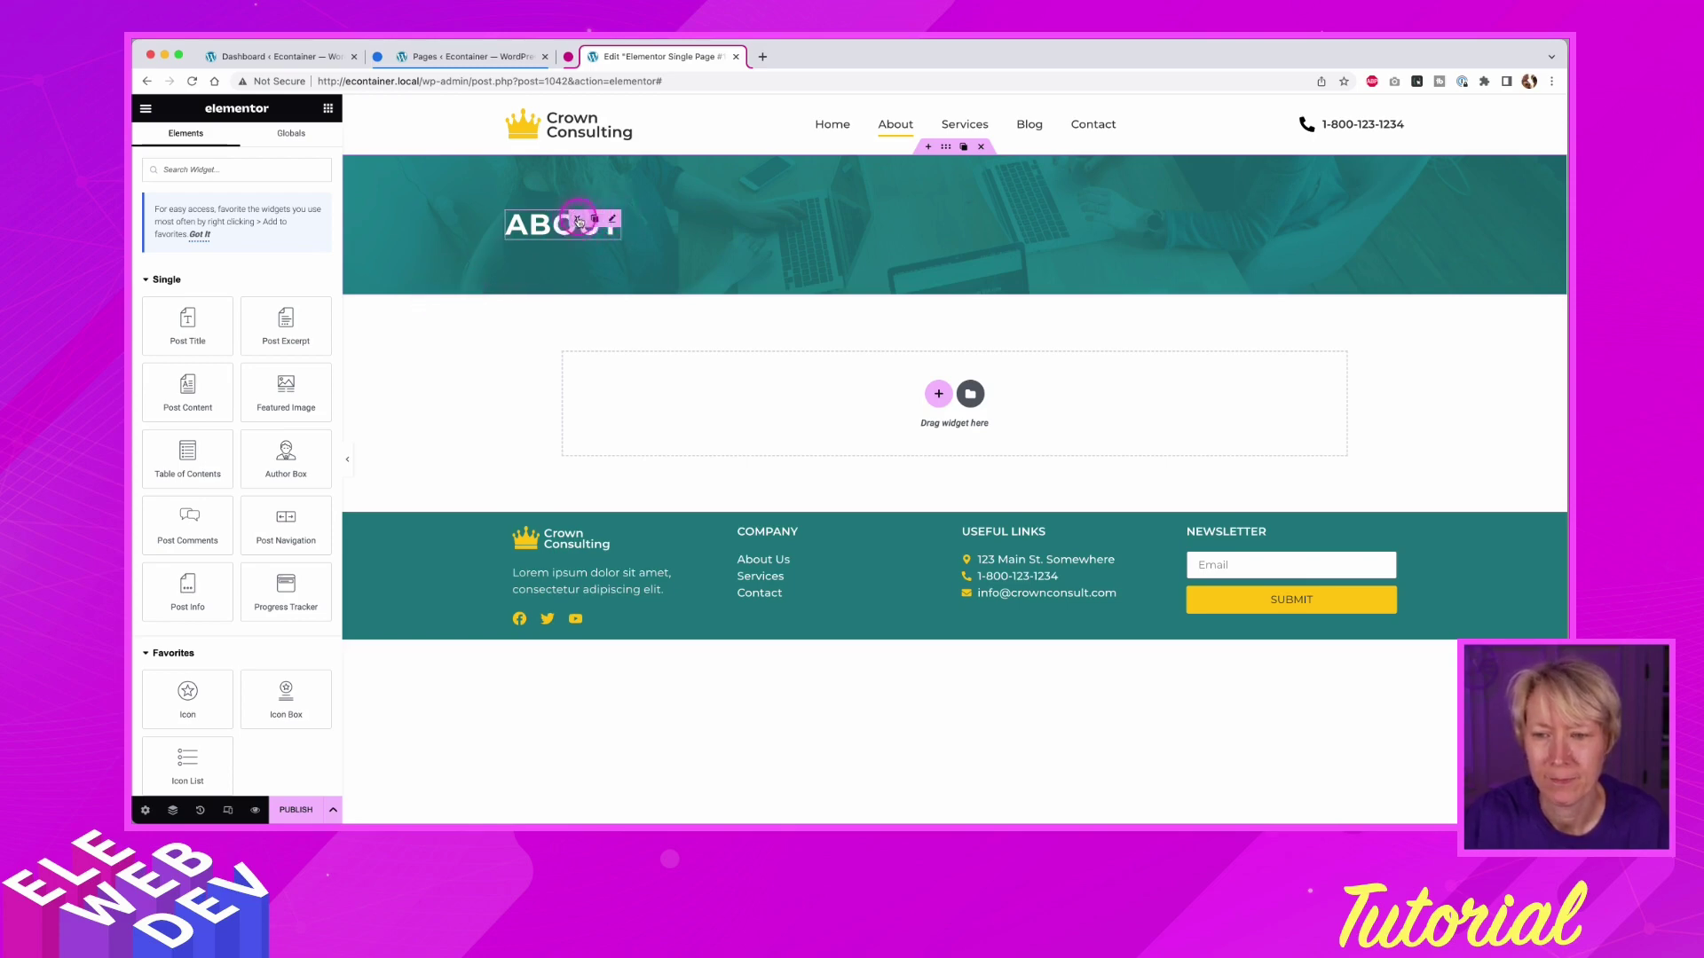
click(578, 220)
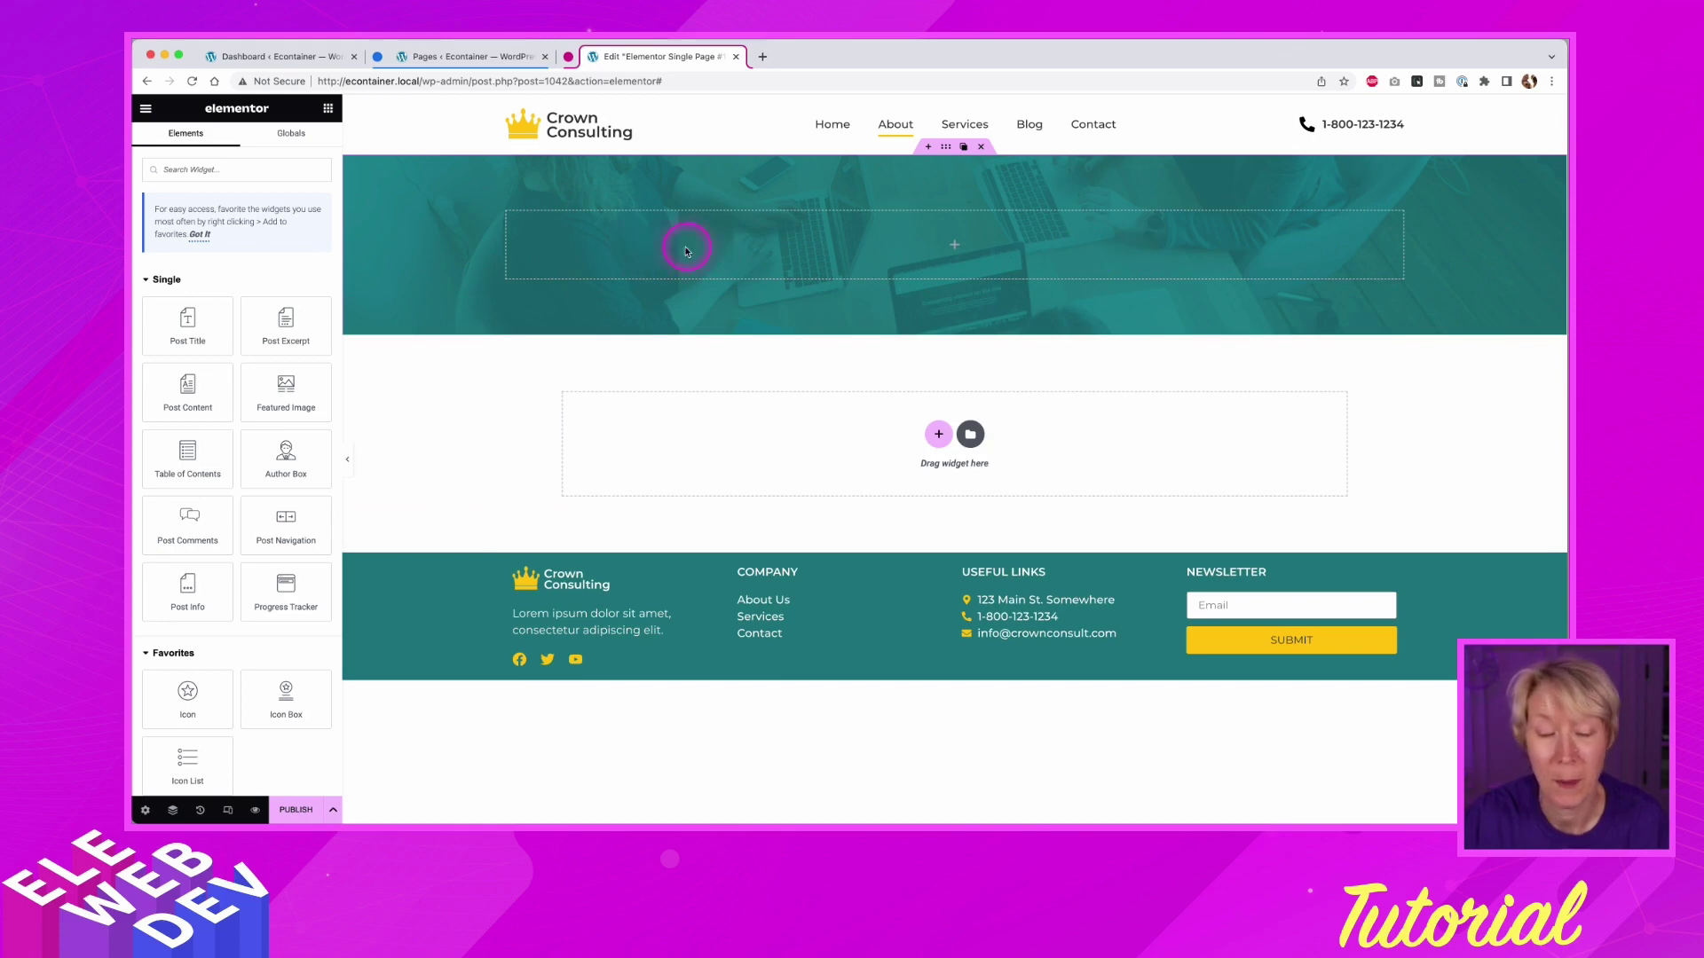
- Add a new Heading widget to the empty container in the teal banner
scroll(238, 503, down, 5)
scroll(236, 497, up, 5)
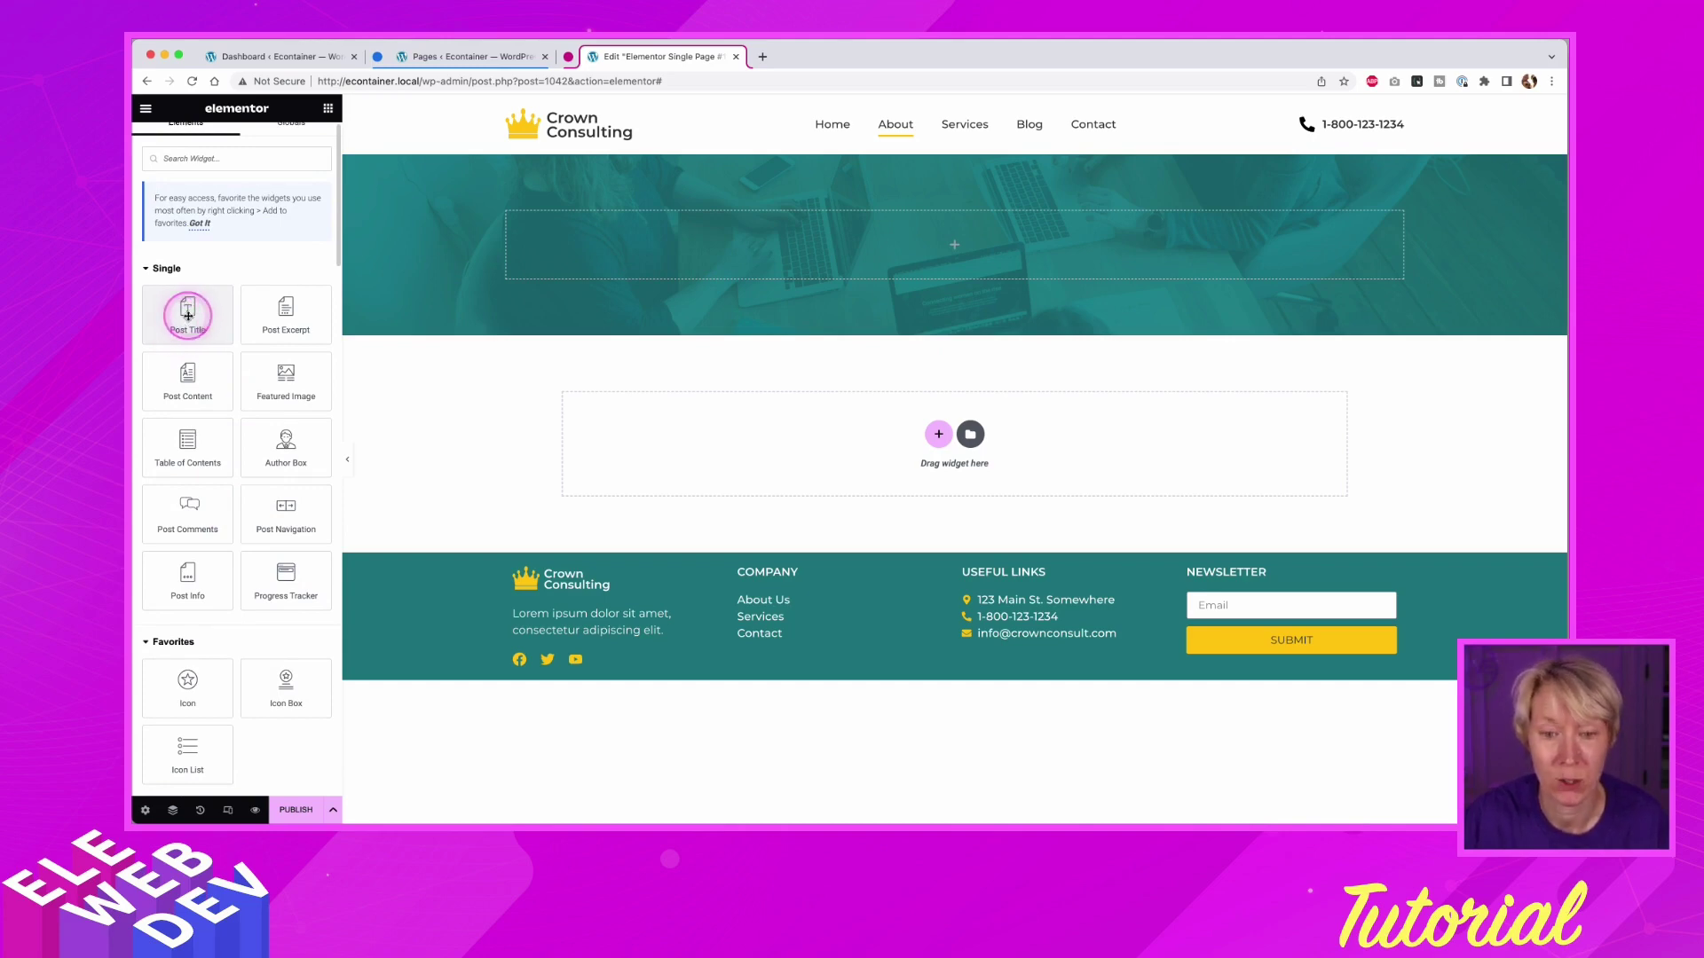
scroll(192, 321, down, 10)
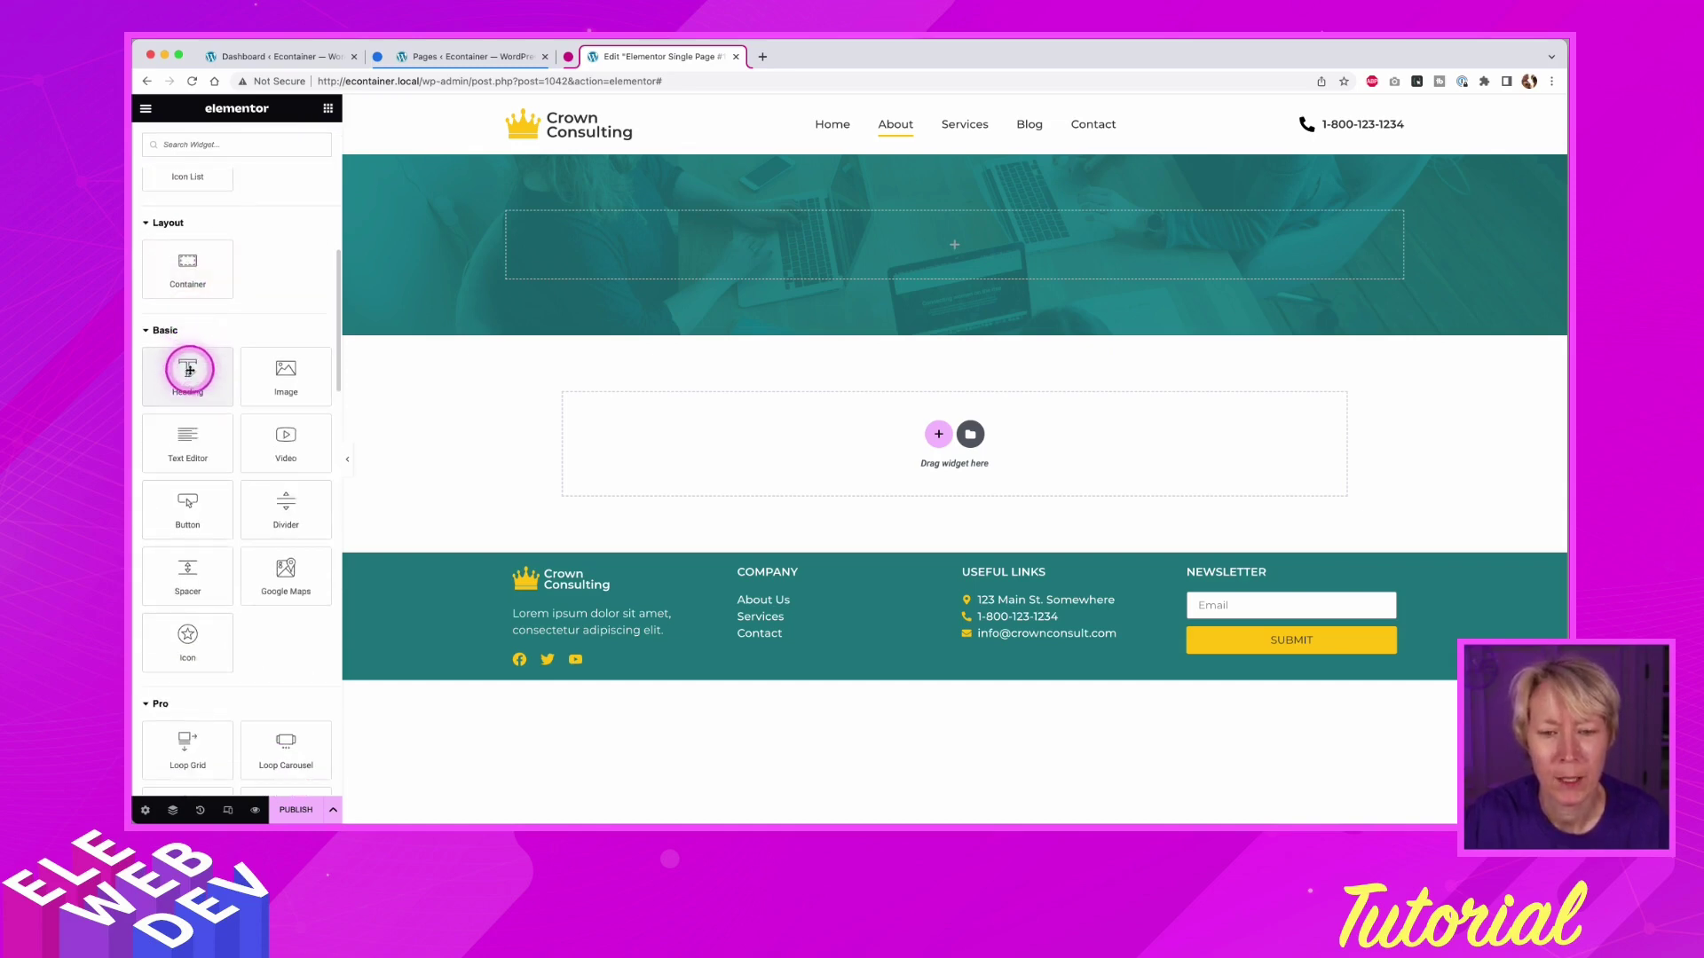
drag(187, 378, 577, 254)
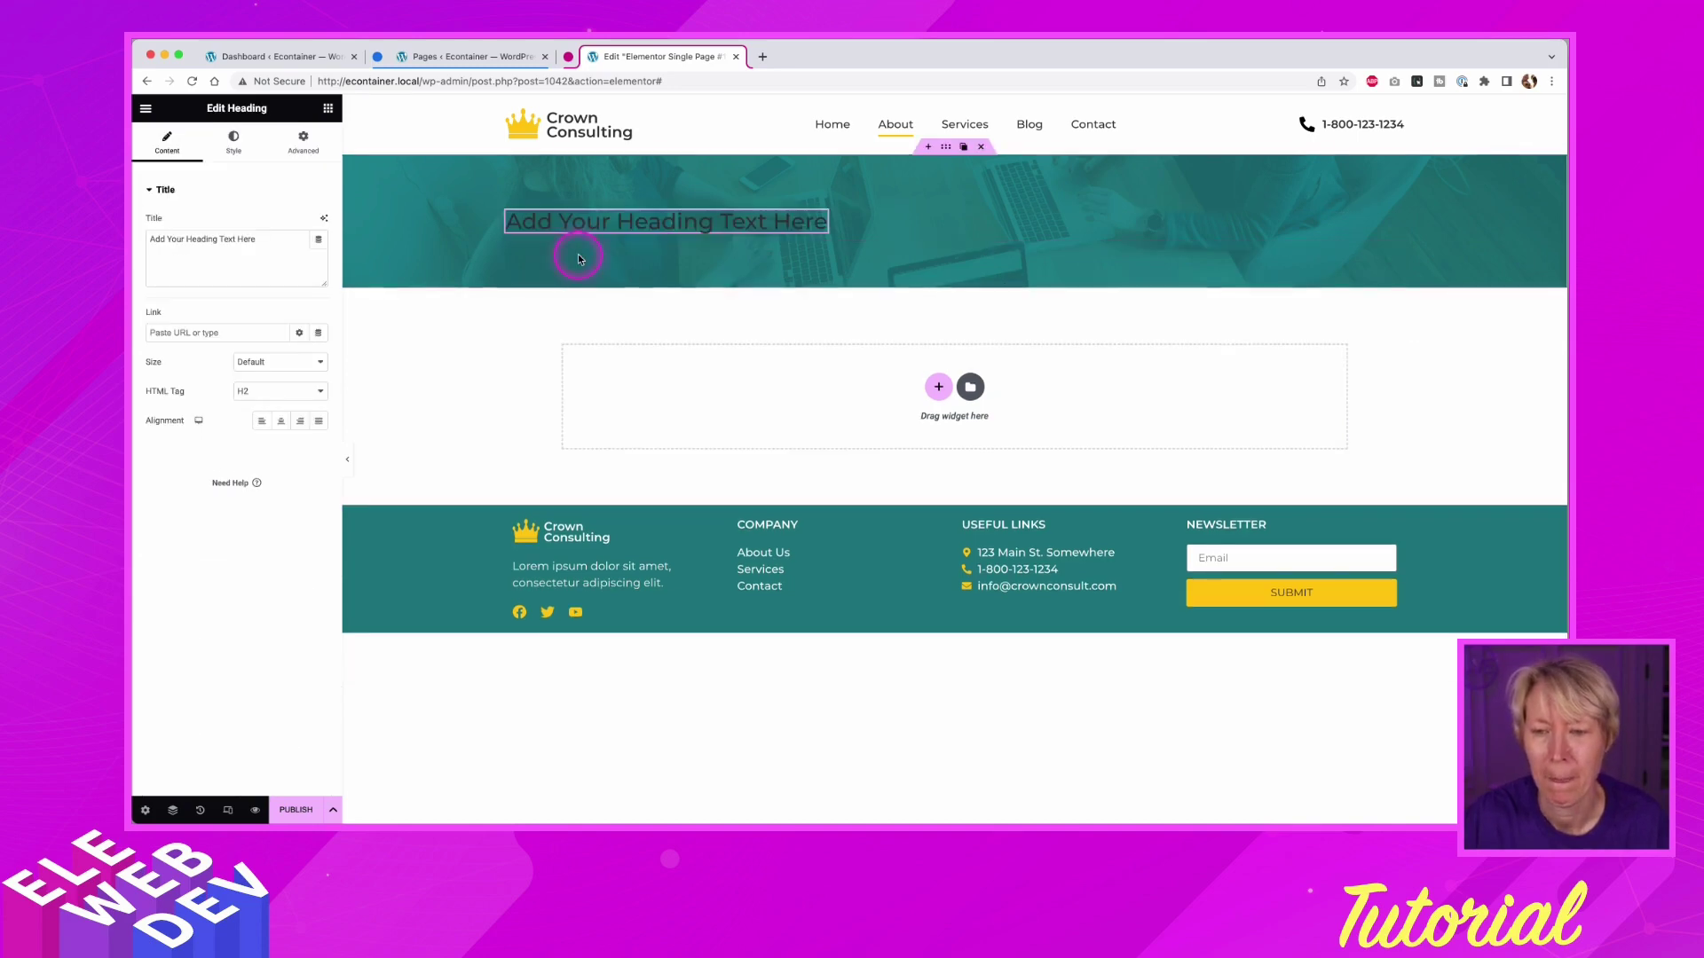
- Link the new heading's title to the dynamic Page Title tag from the Site group
click(318, 242)
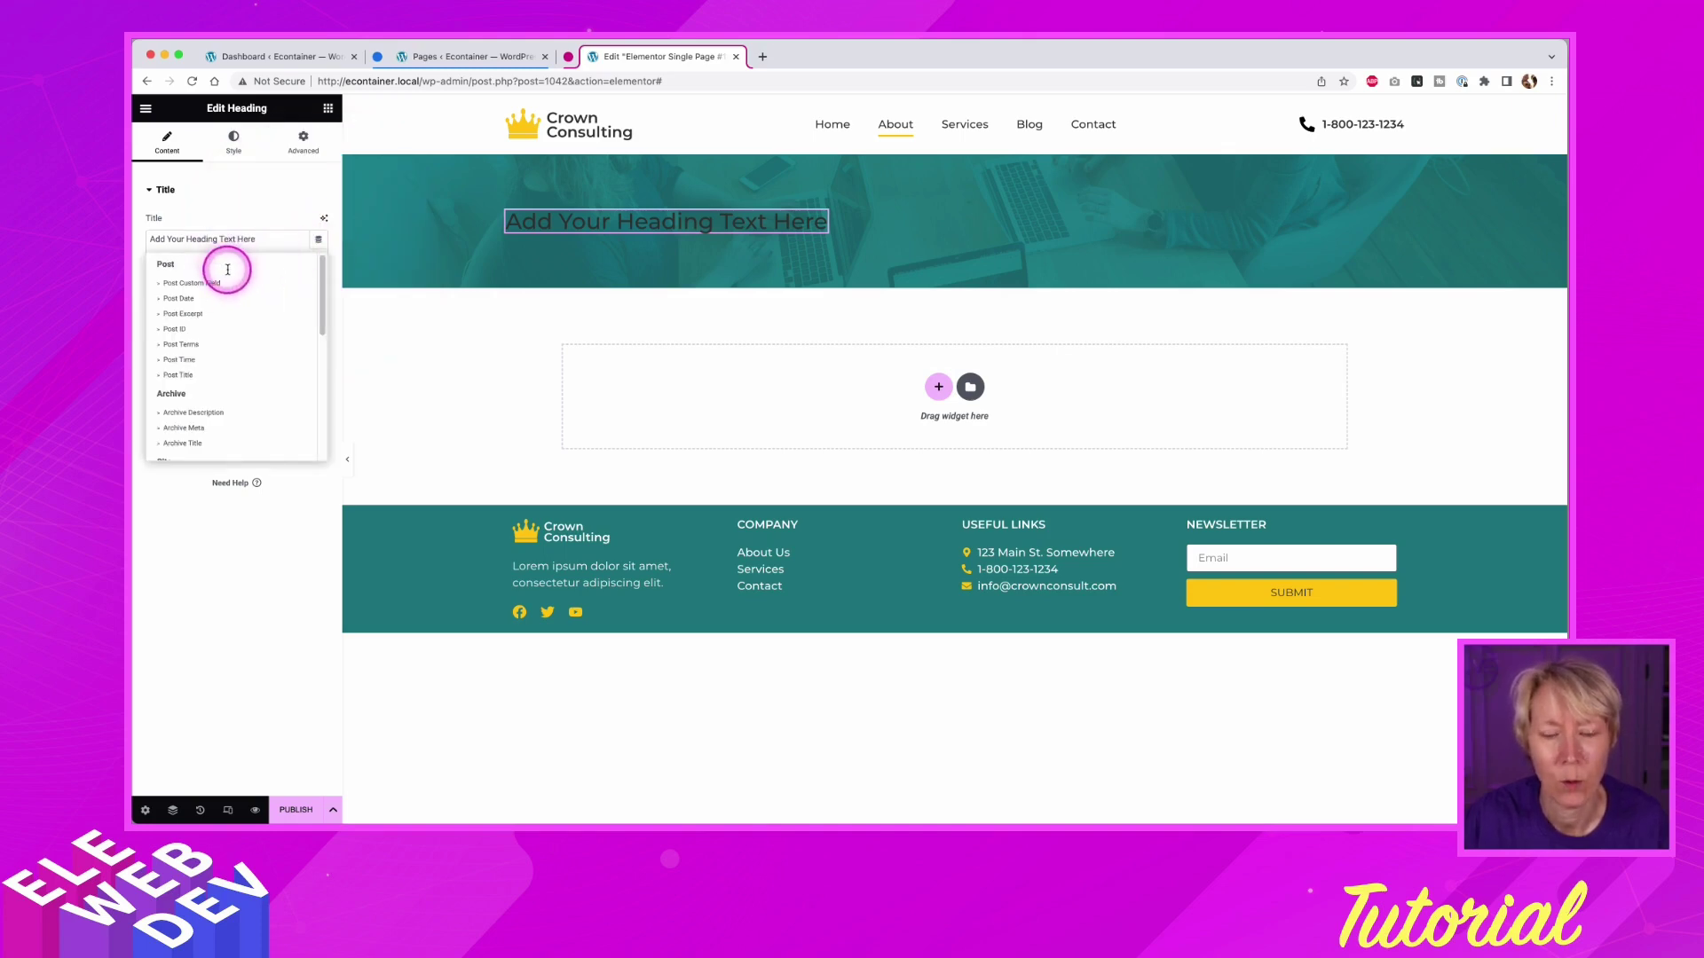
scroll(198, 373, down, 3)
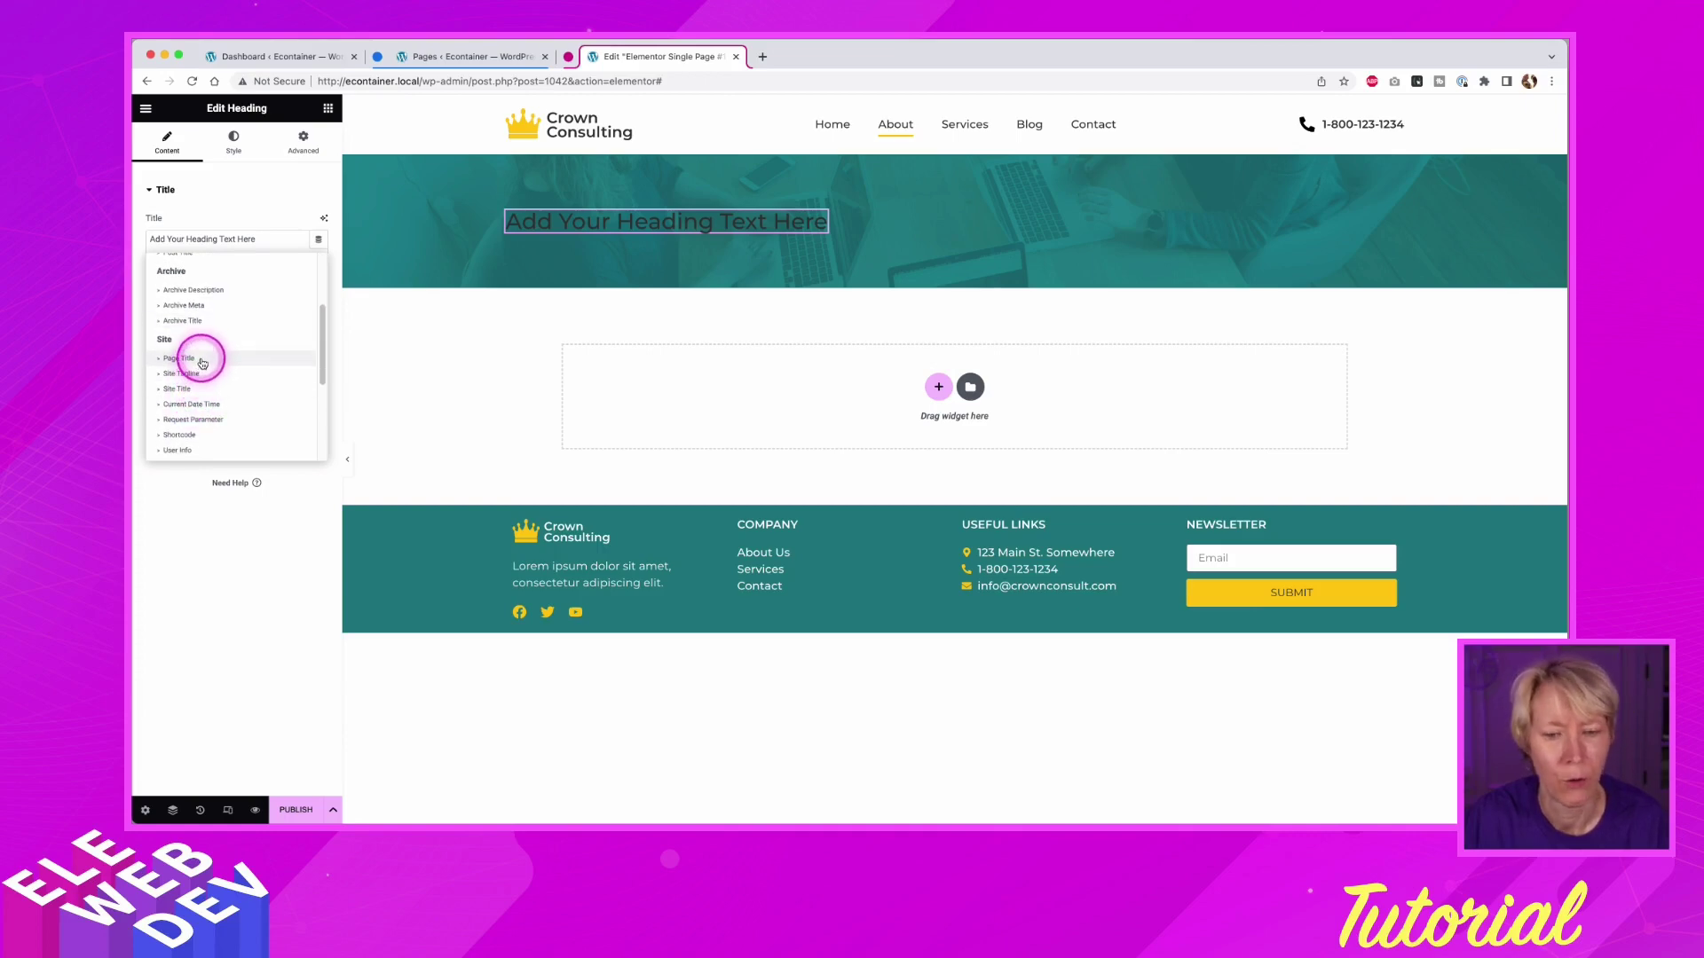
click(203, 361)
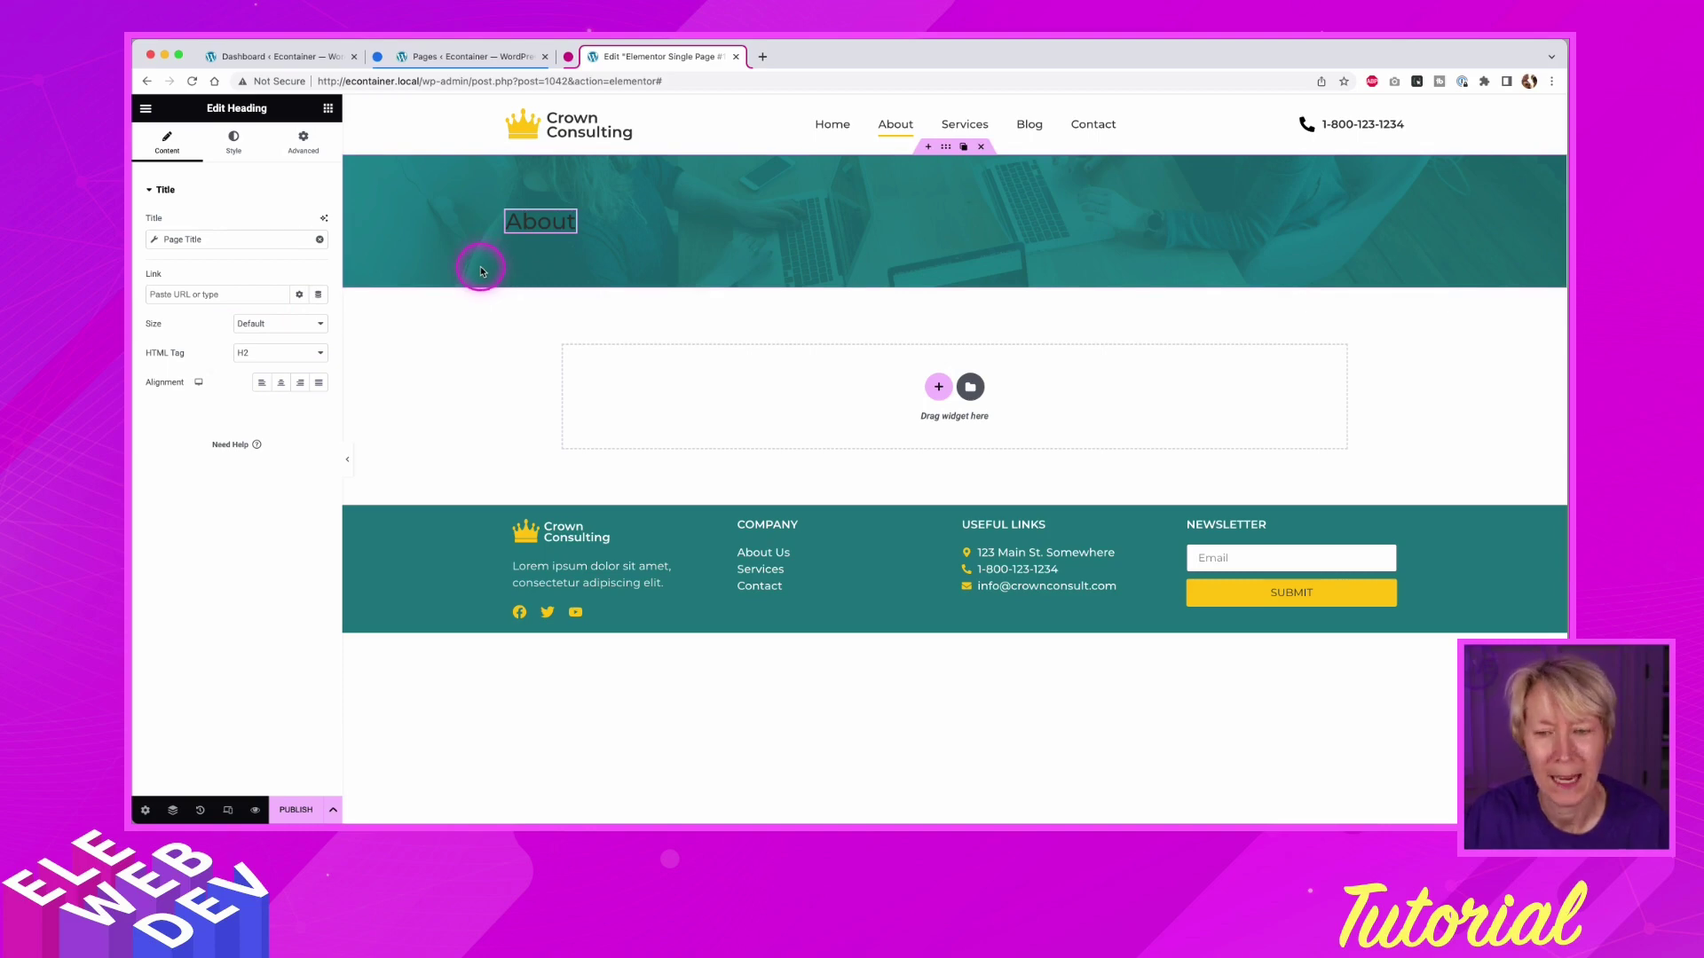
- Paste the copied heading's style onto the dynamic page title in the teal banner
mouse_move(567, 224)
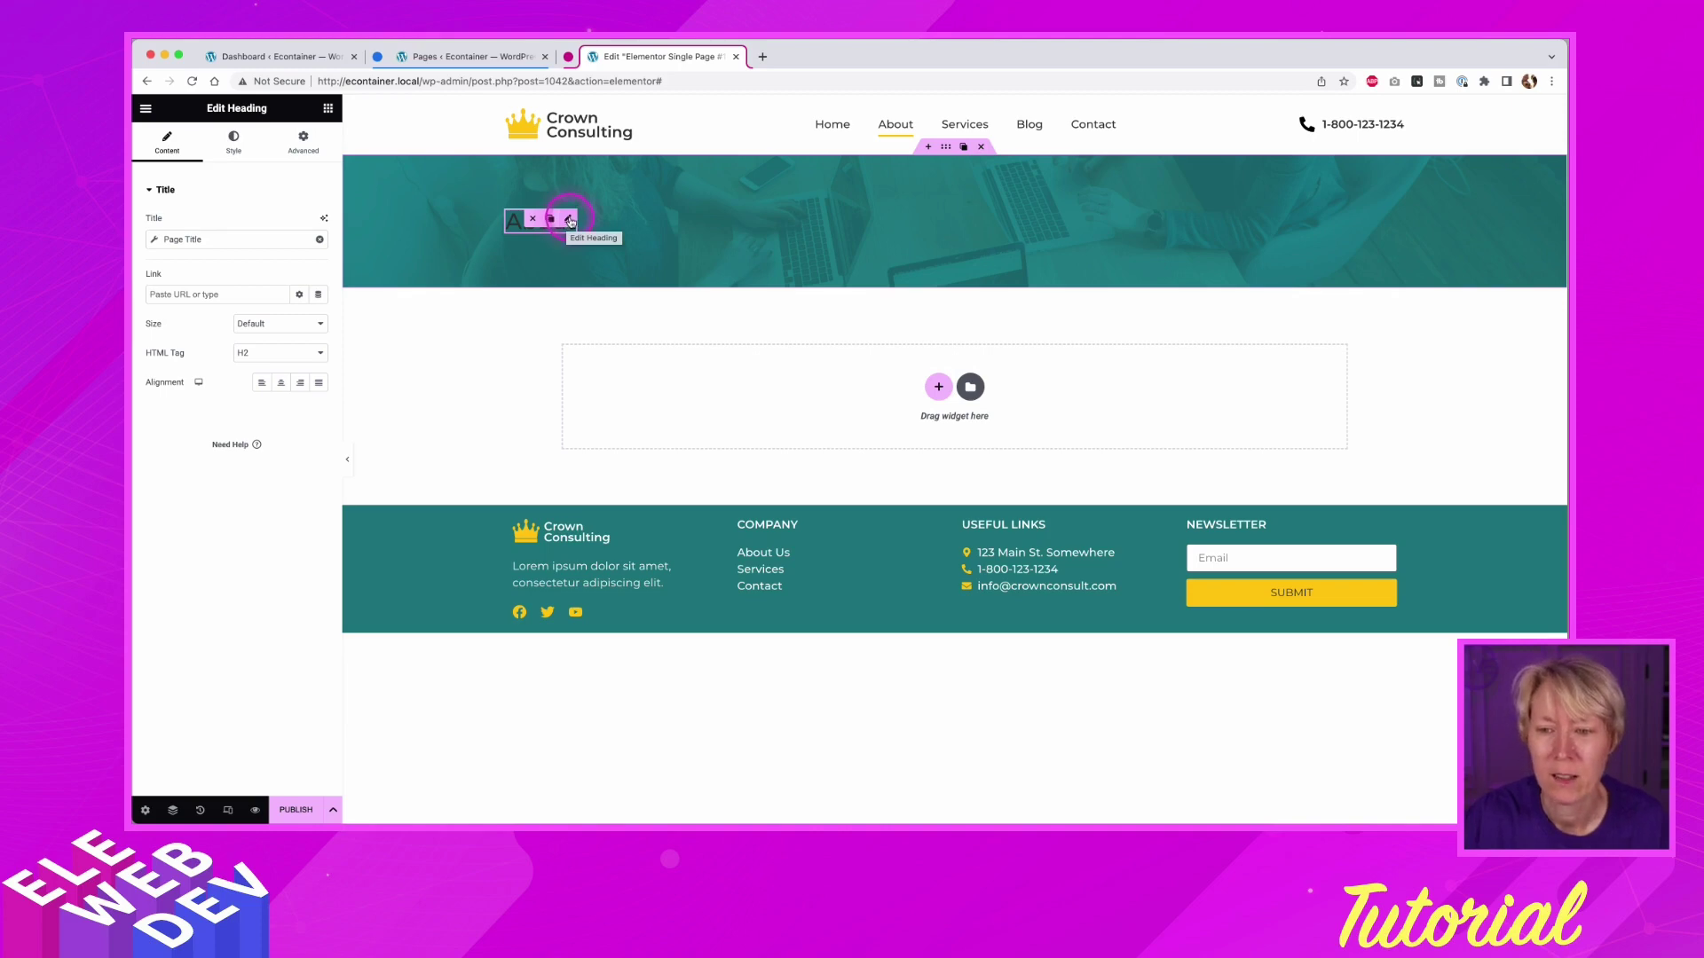
right_click(569, 222)
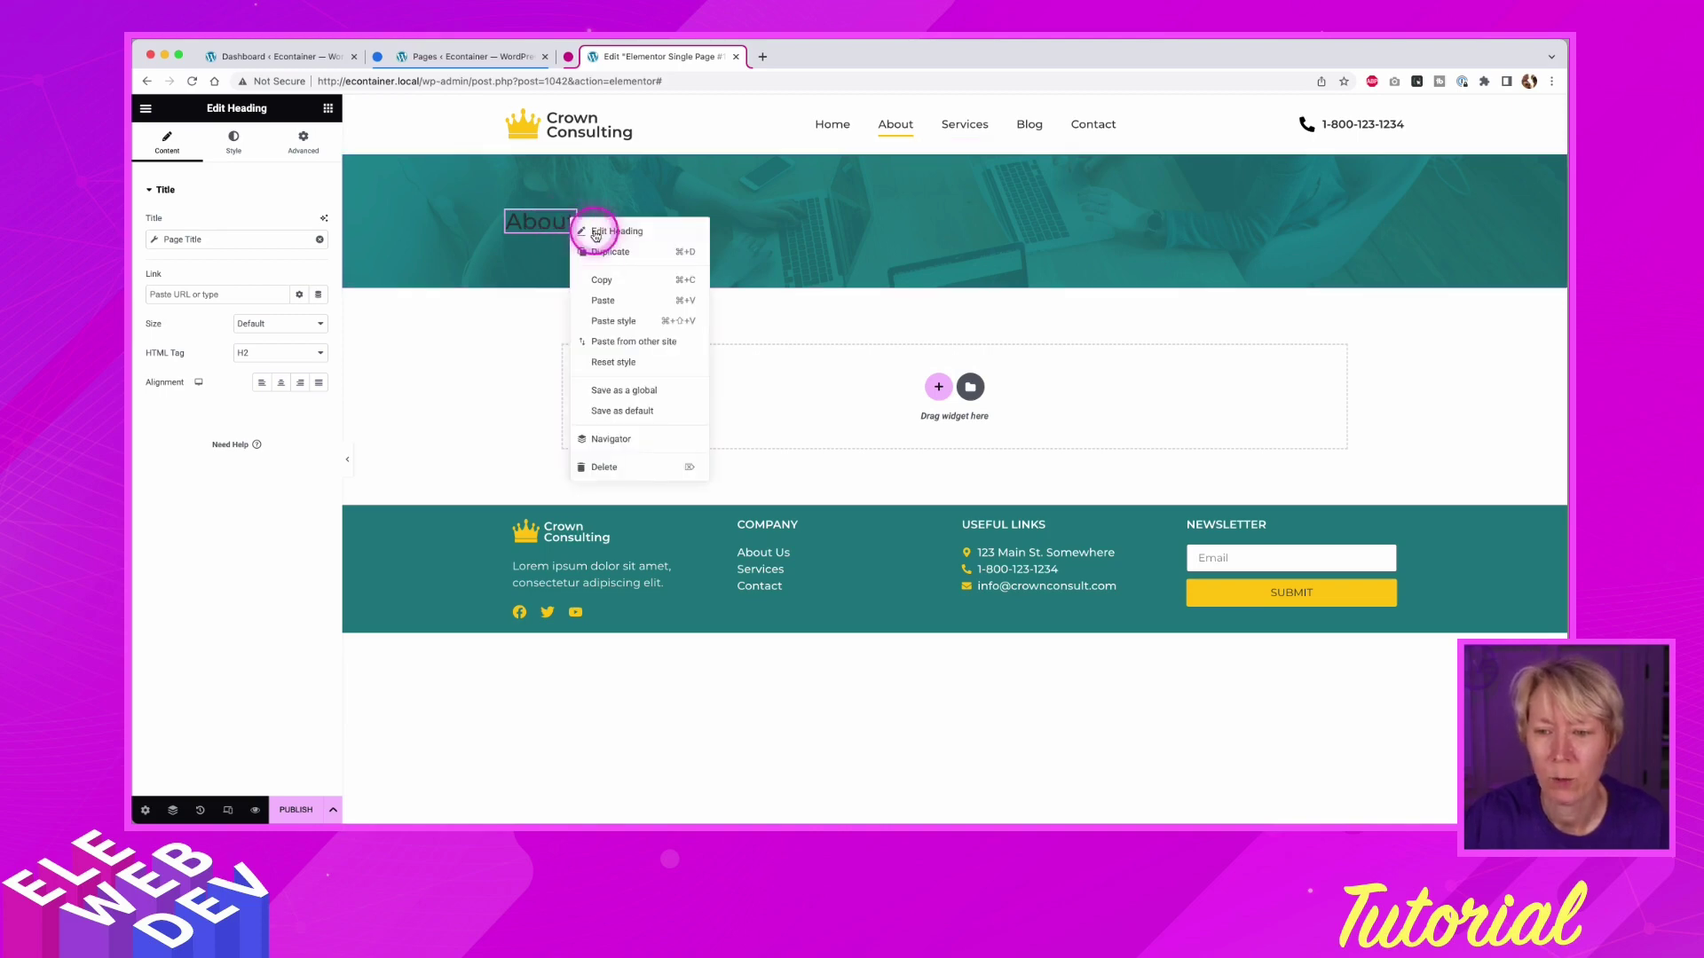
click(611, 323)
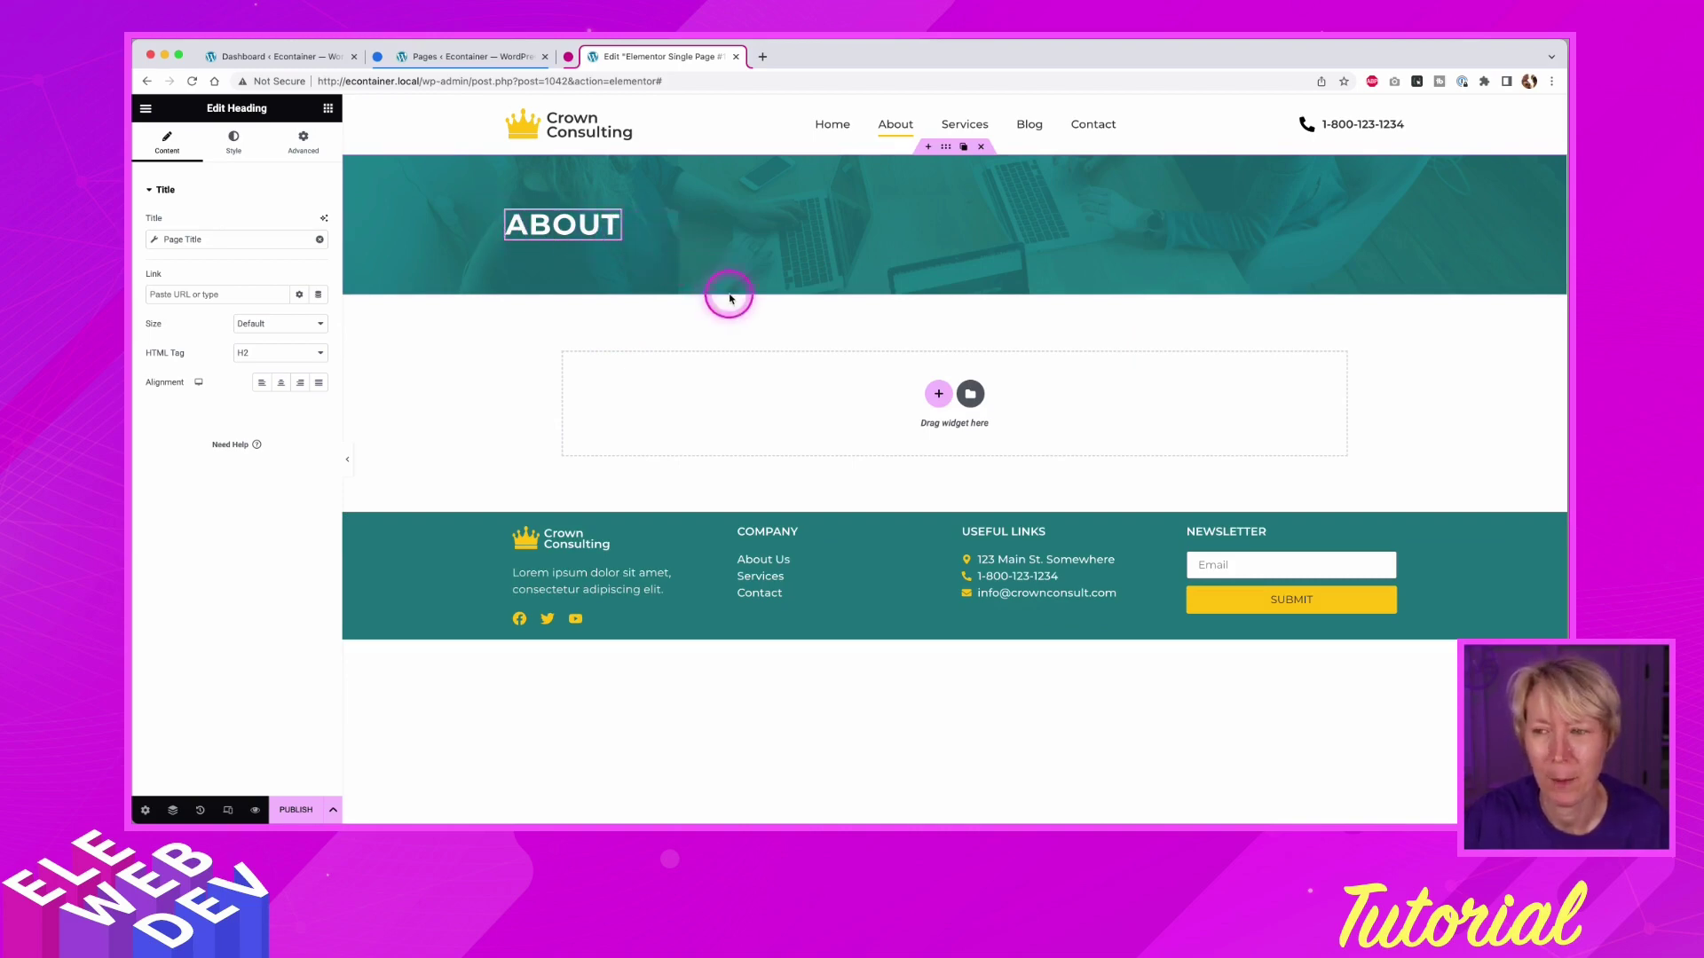
- Add a Post Content widget to the empty container below the teal banner
click(876, 407)
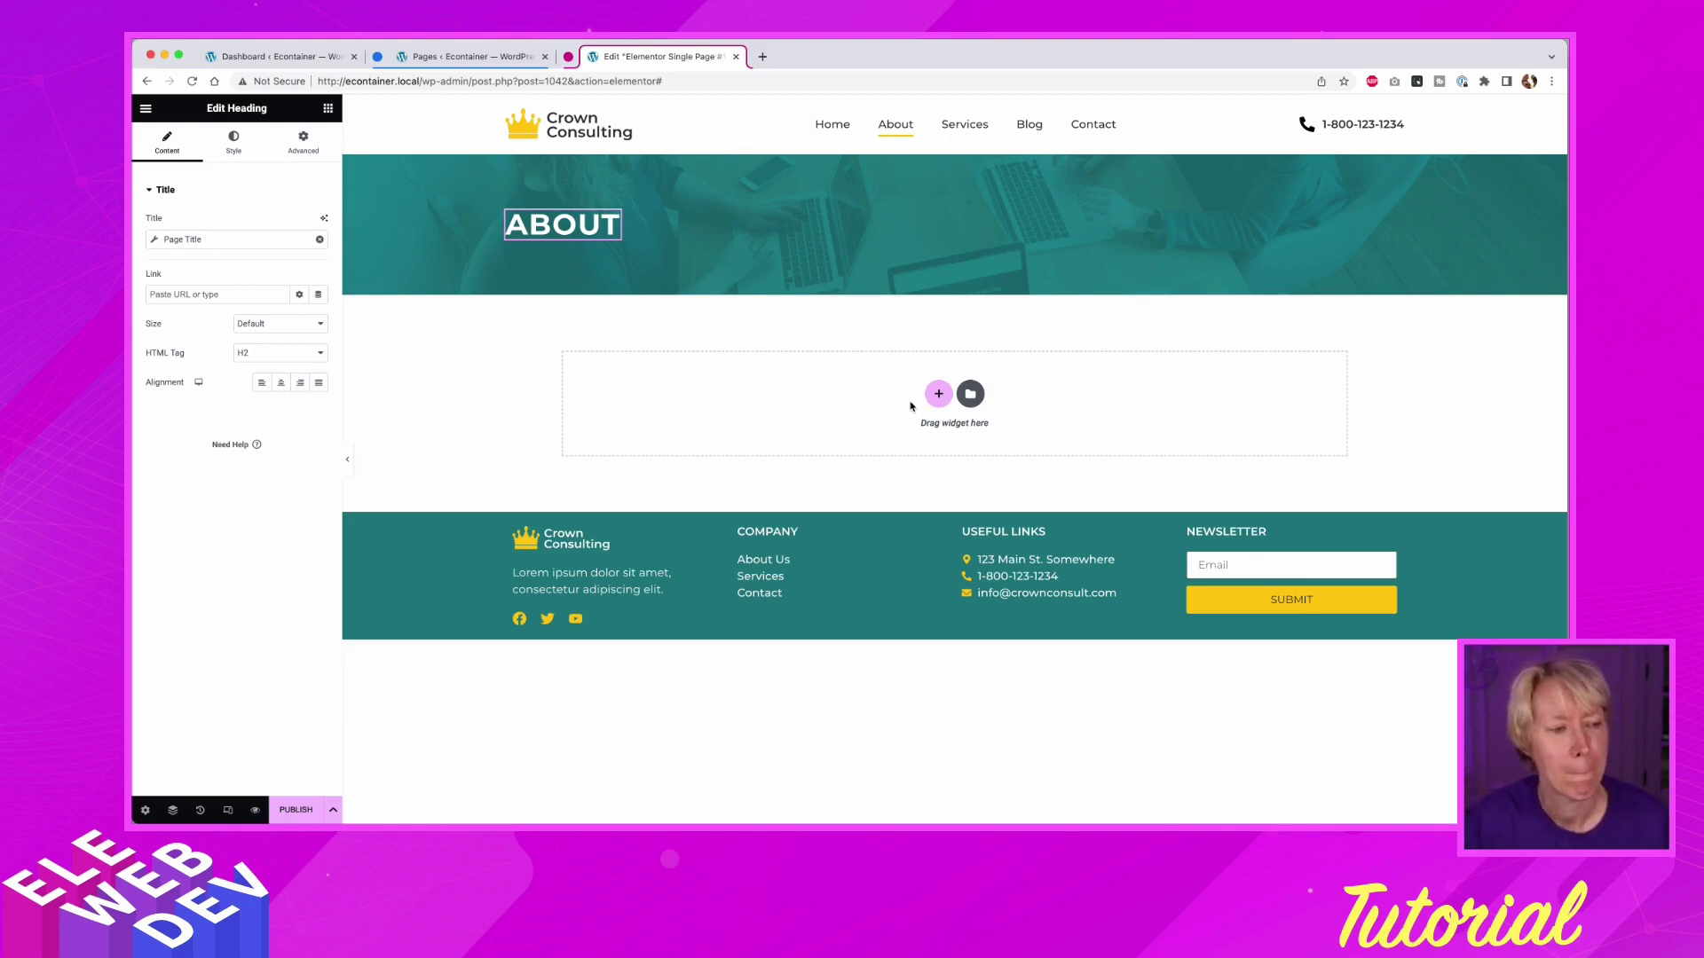
click(796, 427)
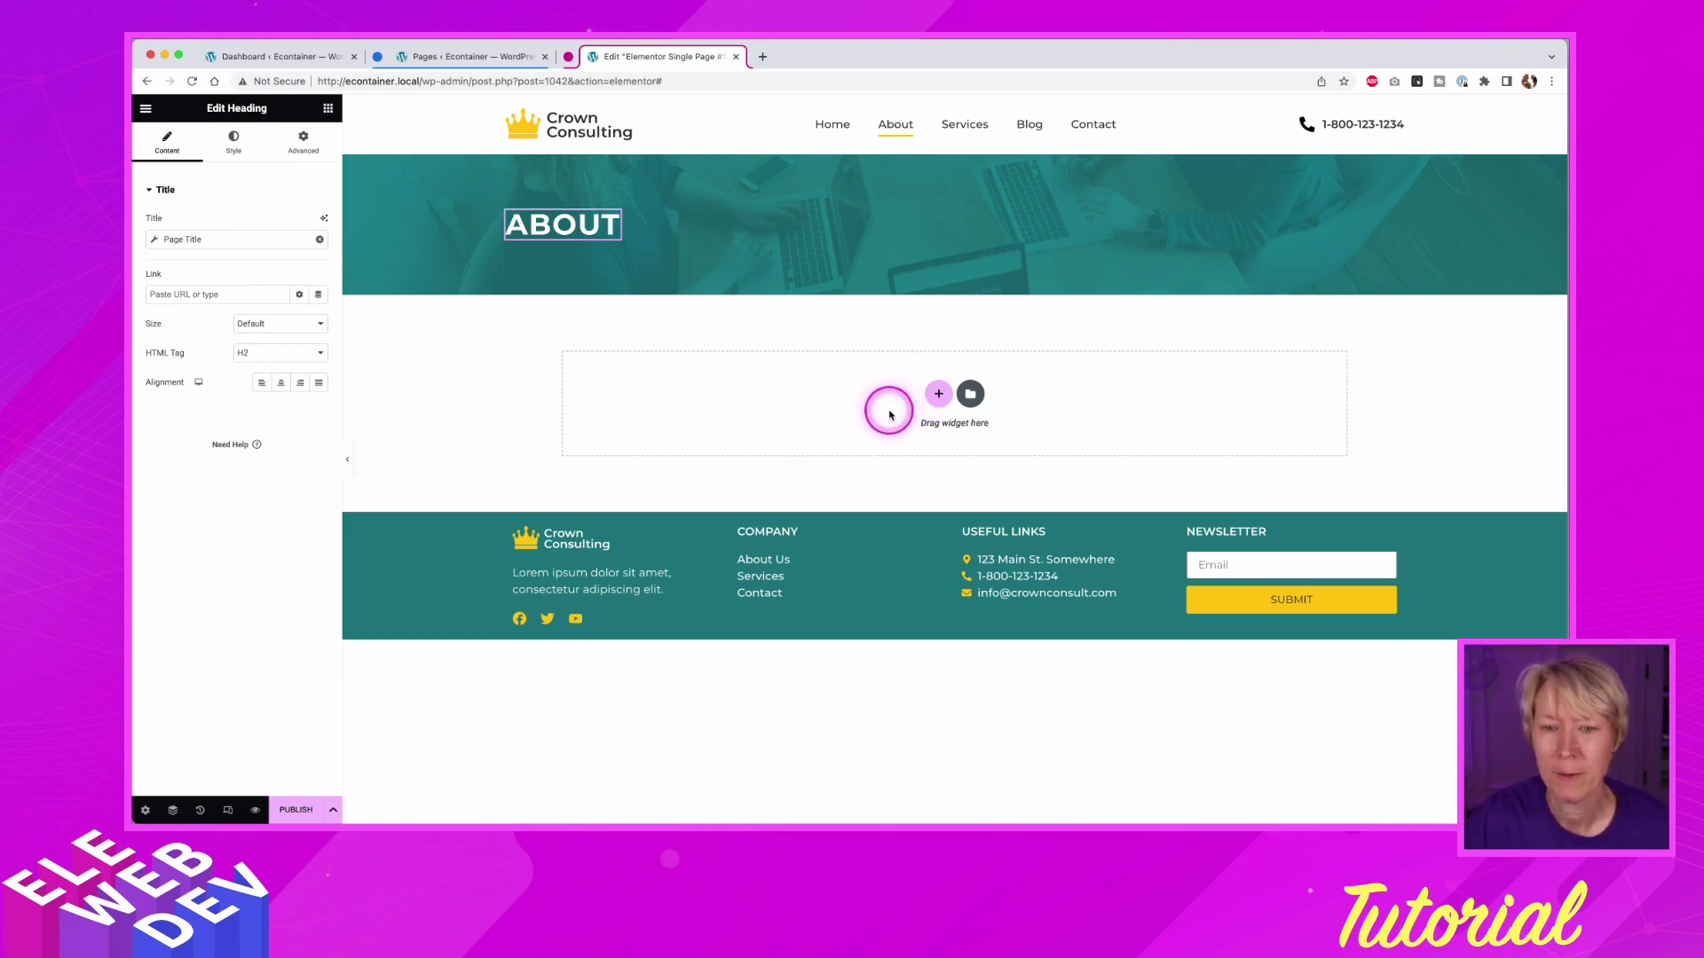
click(328, 107)
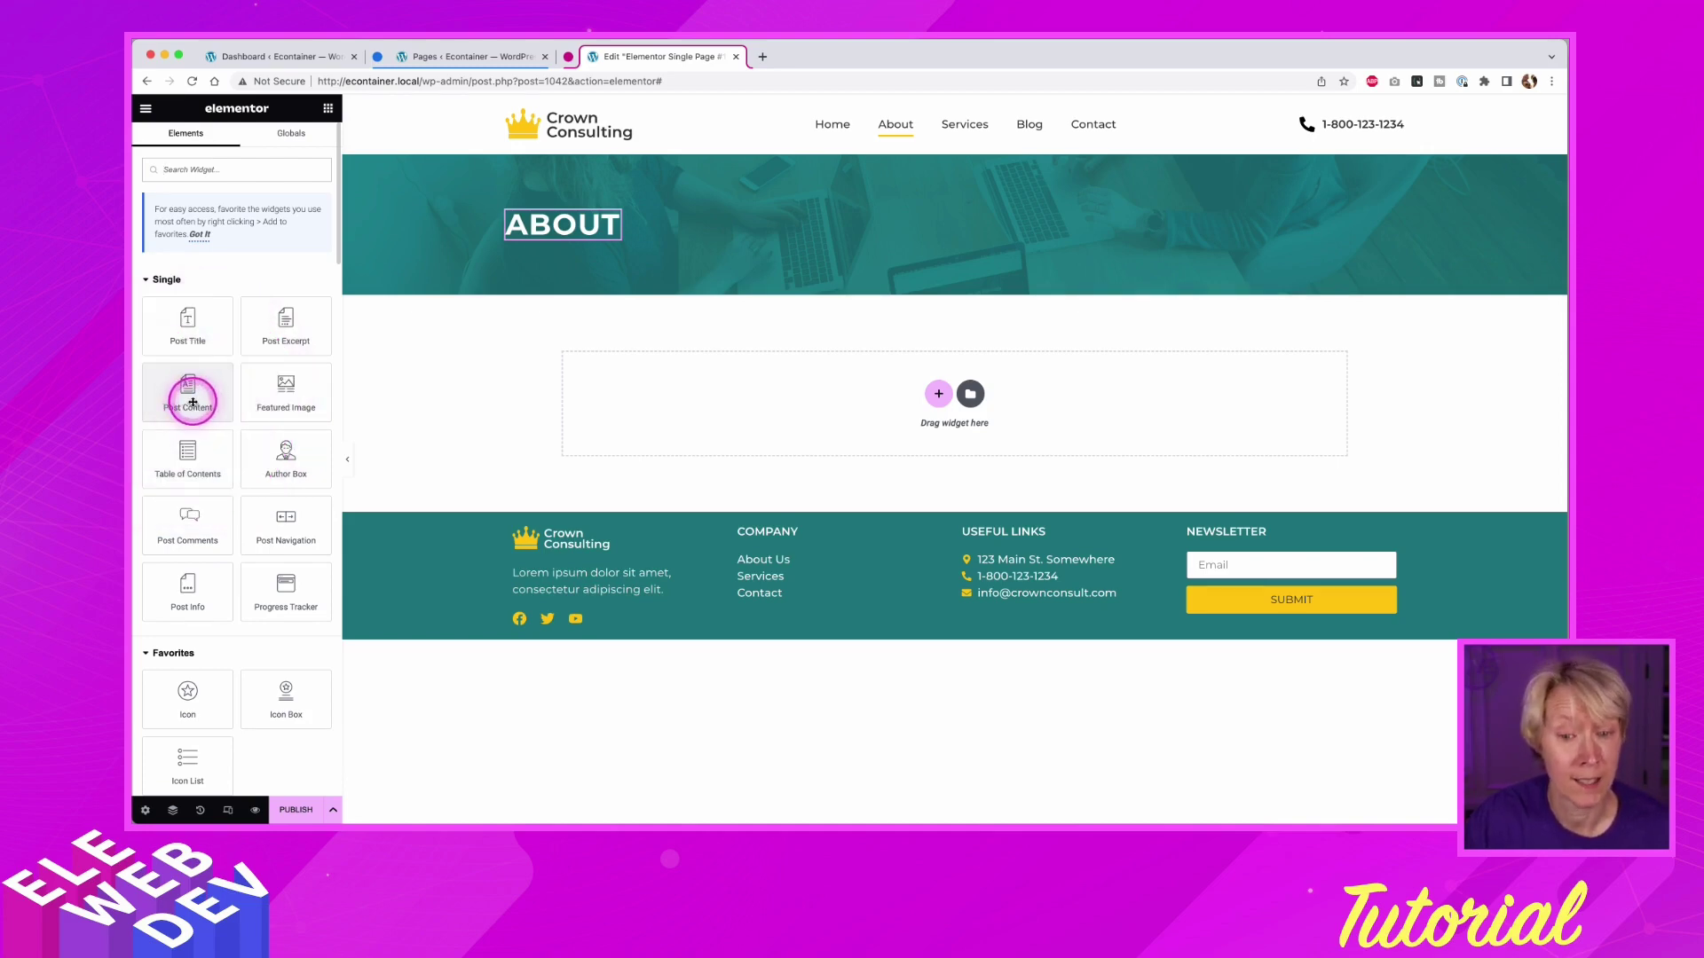
drag(192, 402, 705, 415)
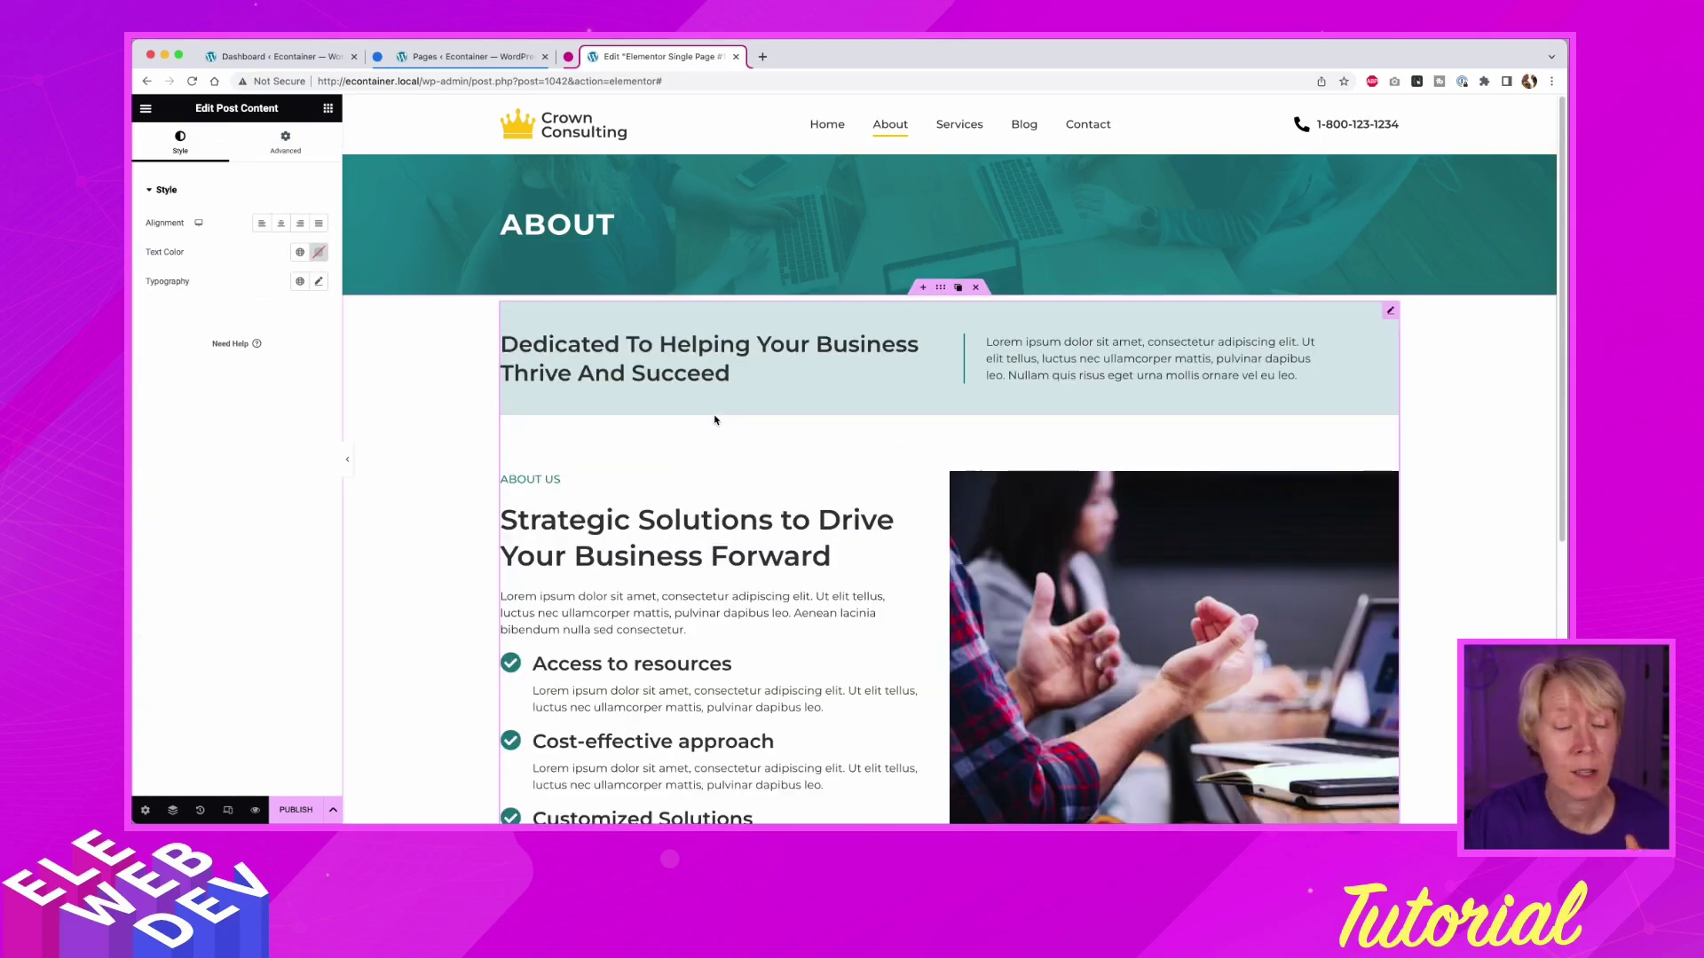
click(715, 419)
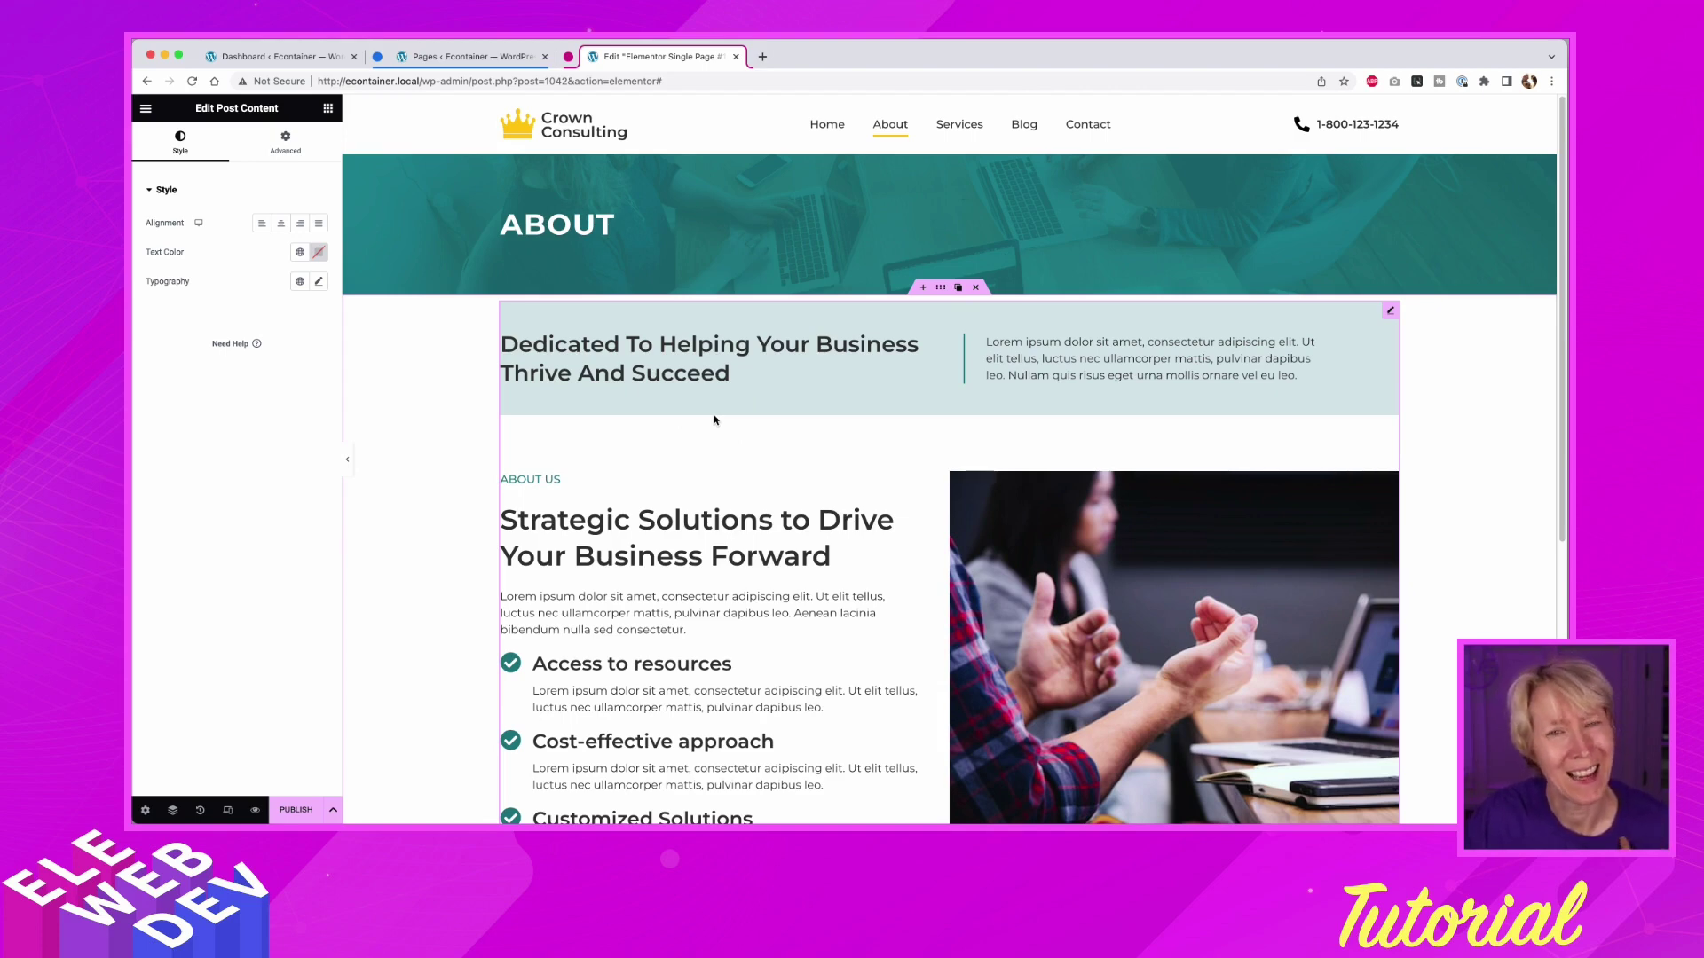
click(715, 419)
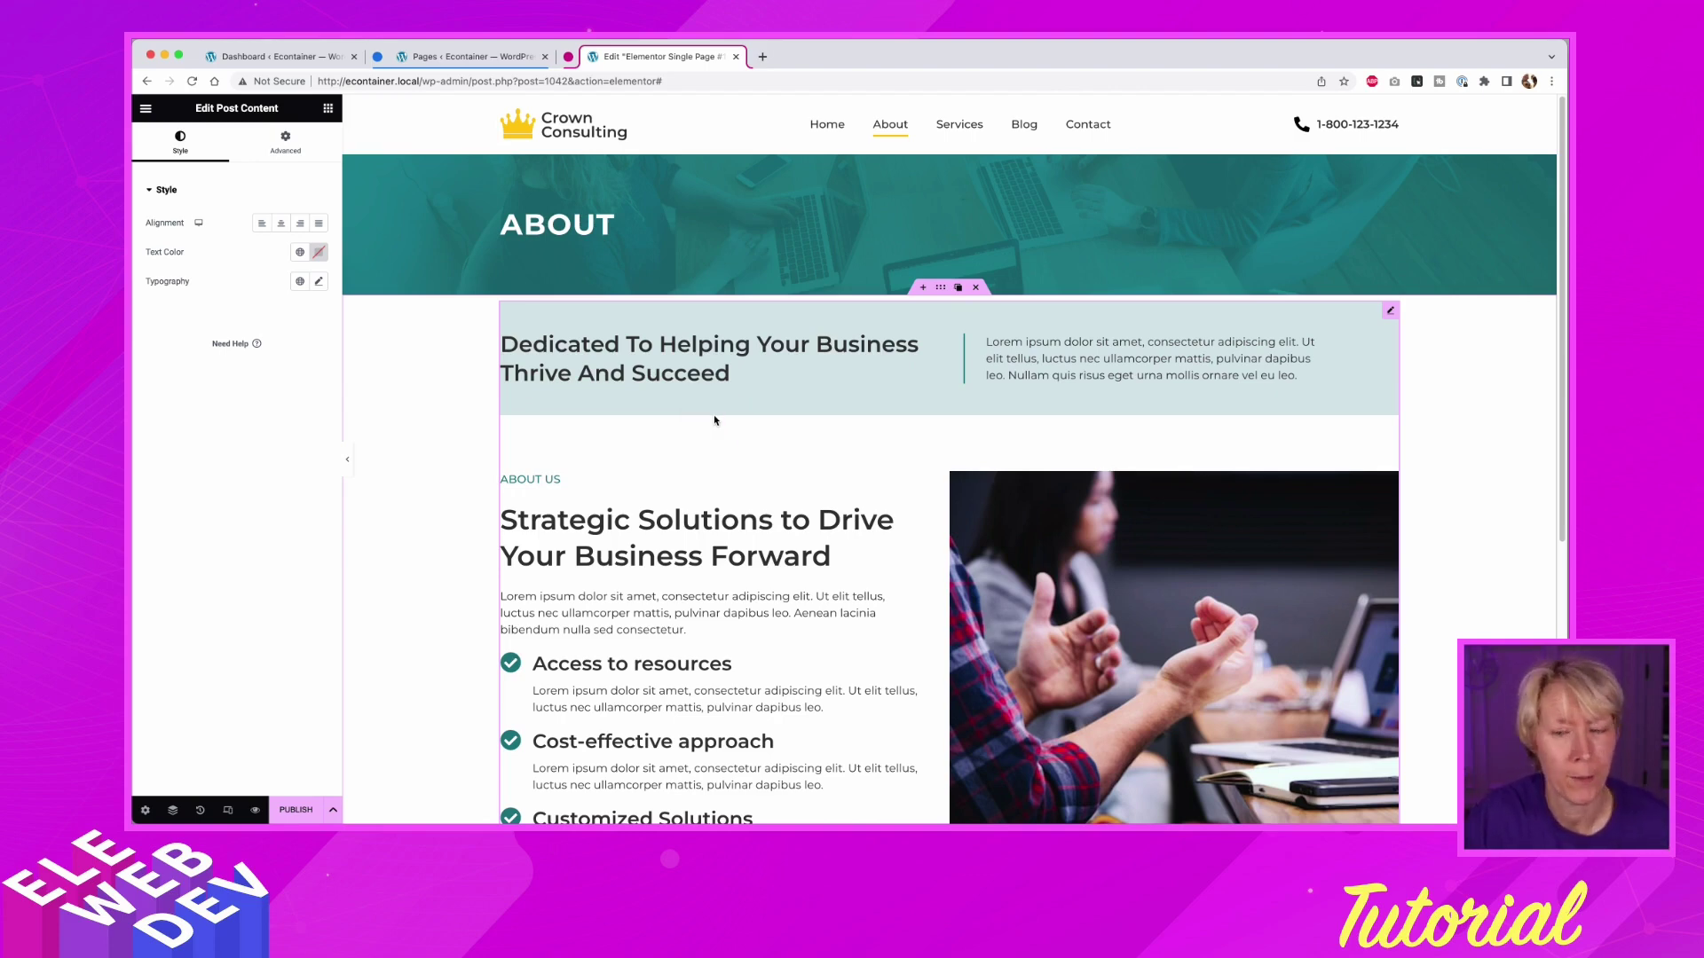
- Set the content width of the container holding the Post Content widget to Full Width
click(878, 350)
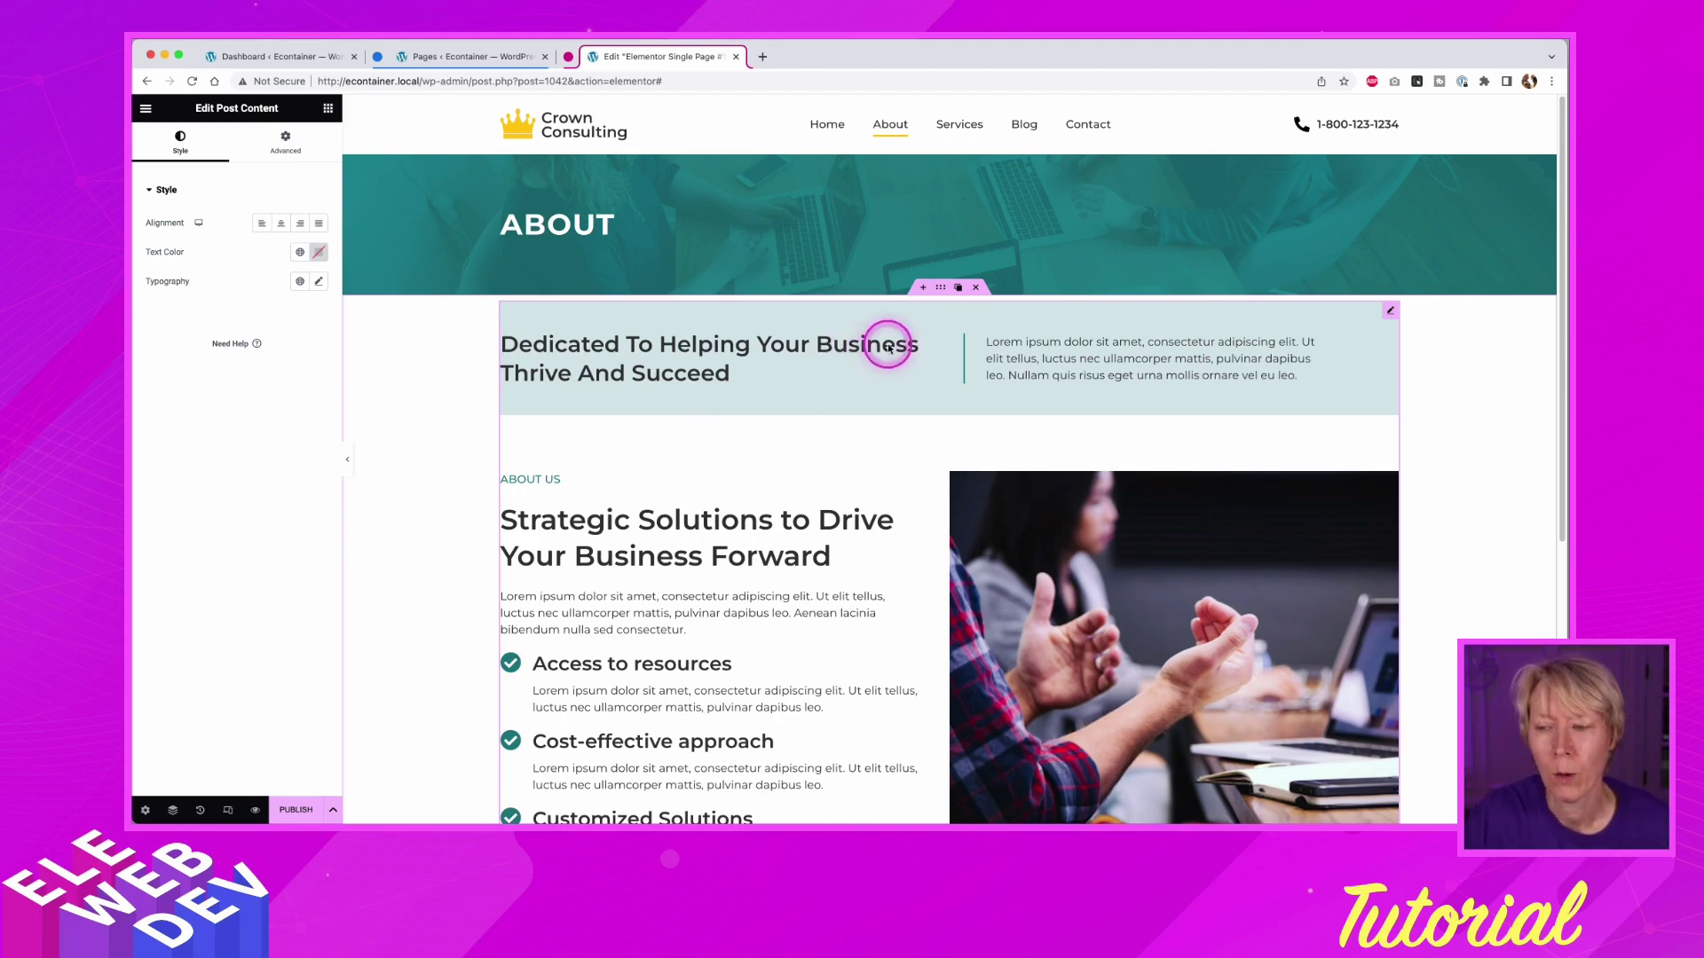
click(942, 288)
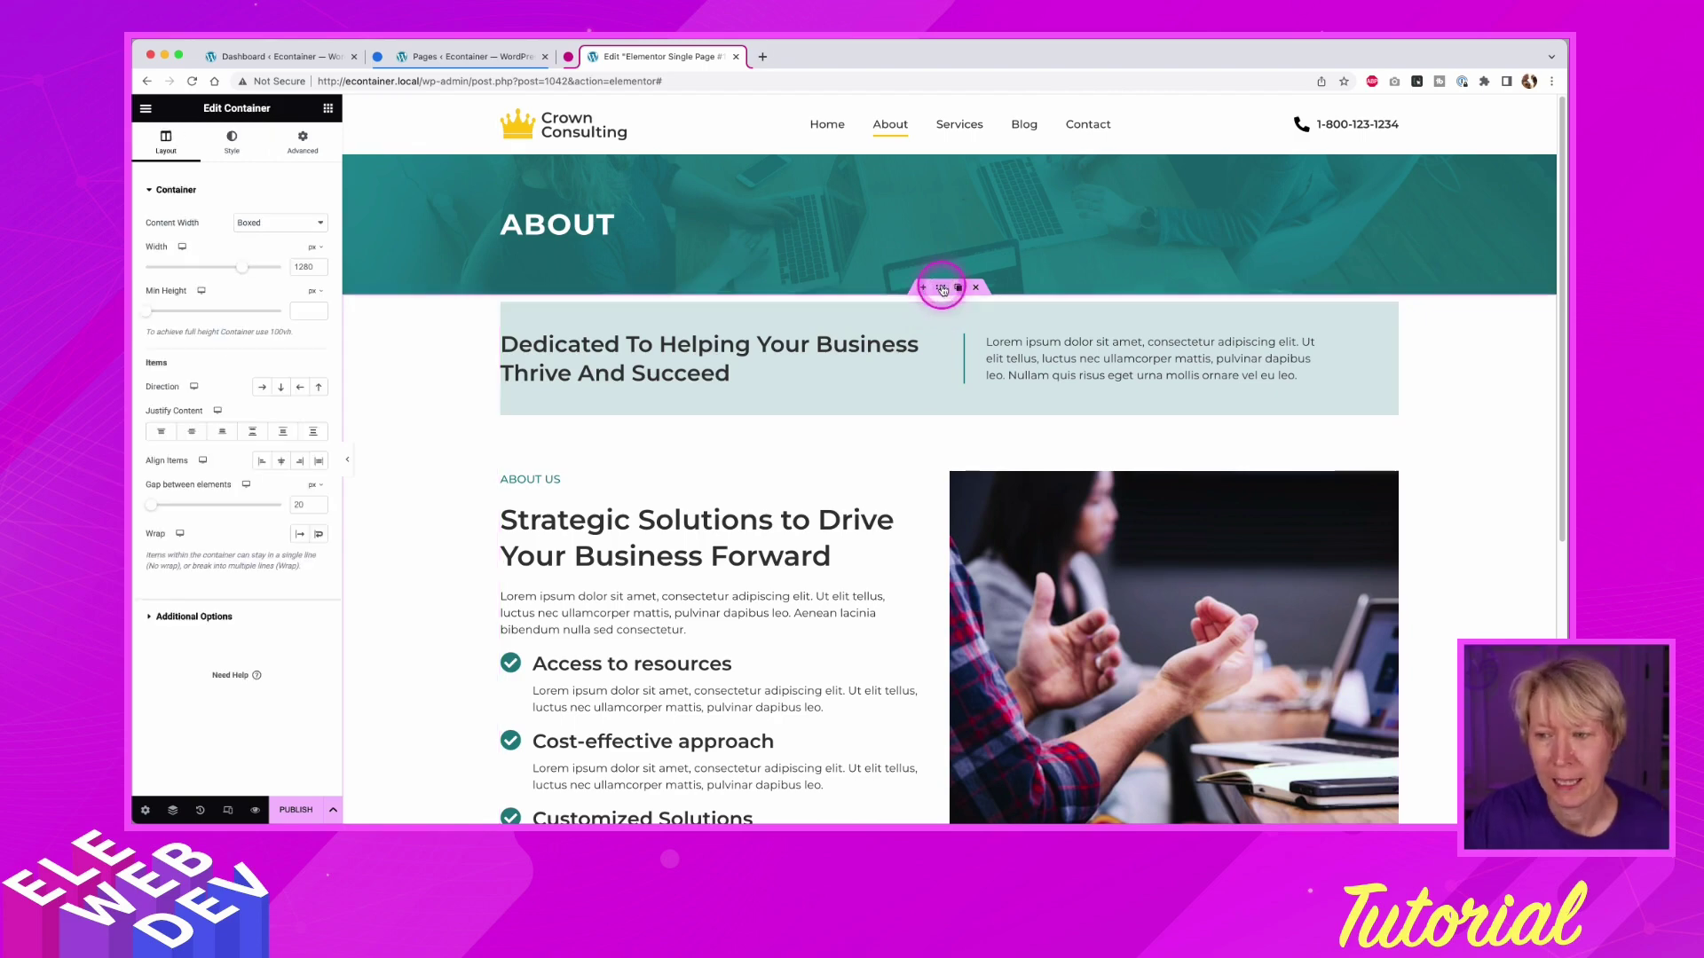
click(269, 230)
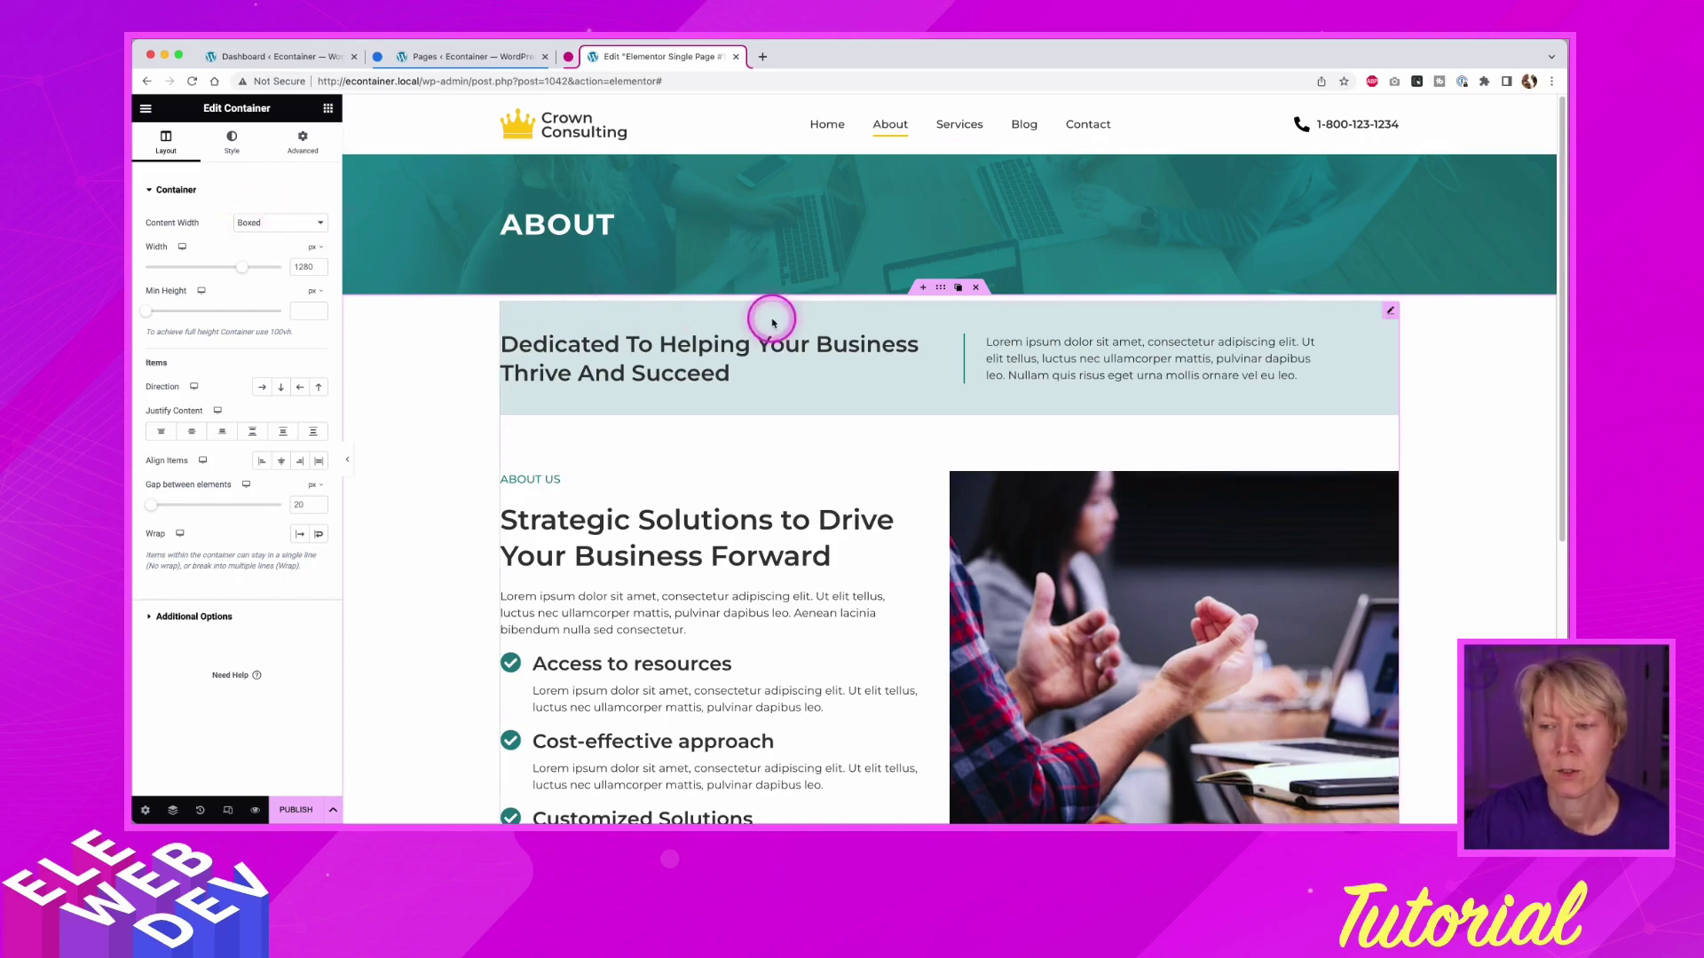
right_click(941, 289)
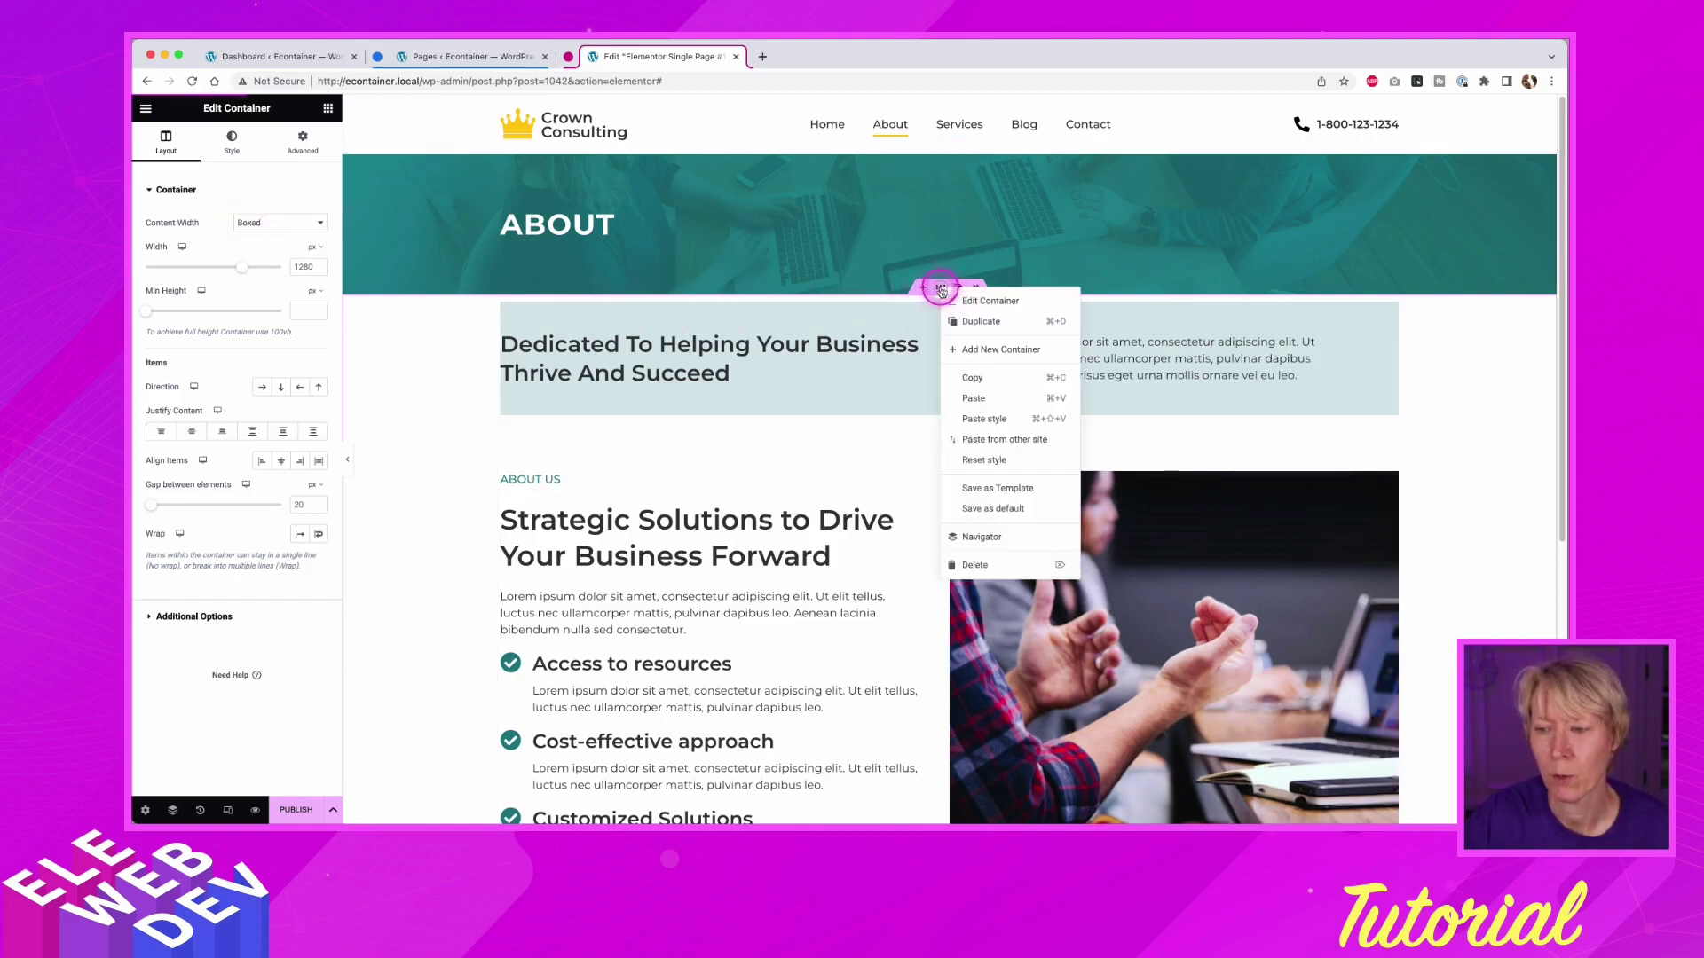
click(533, 260)
click(306, 222)
click(266, 236)
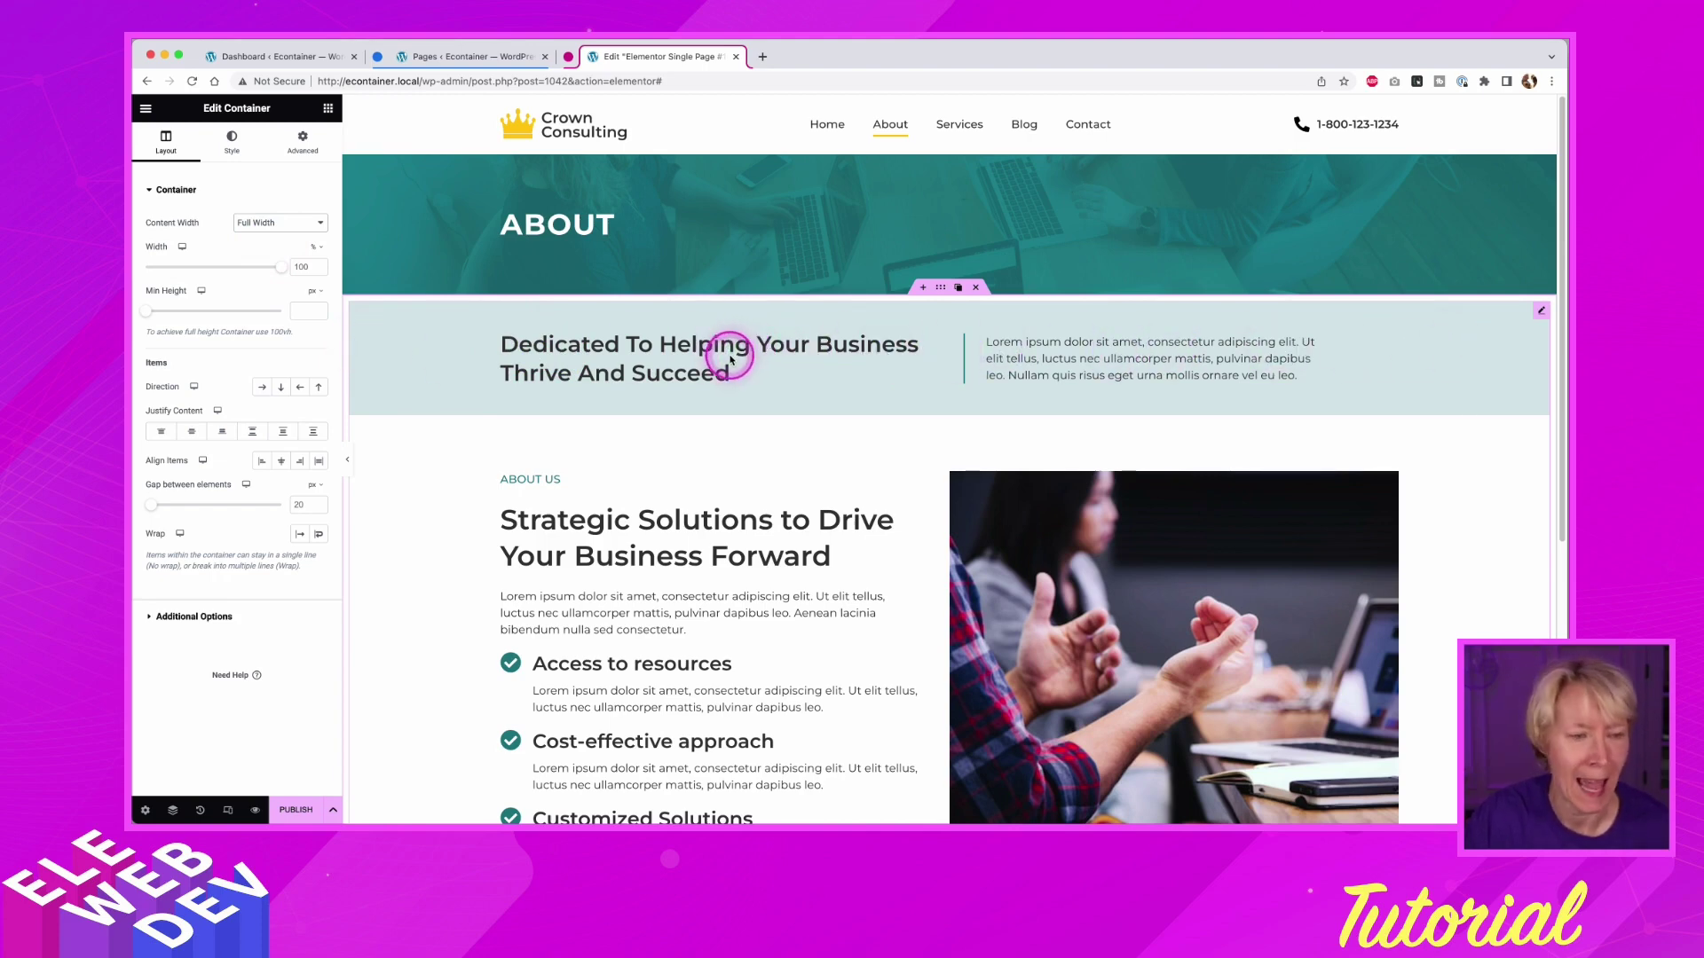
scroll(573, 505, down, 1)
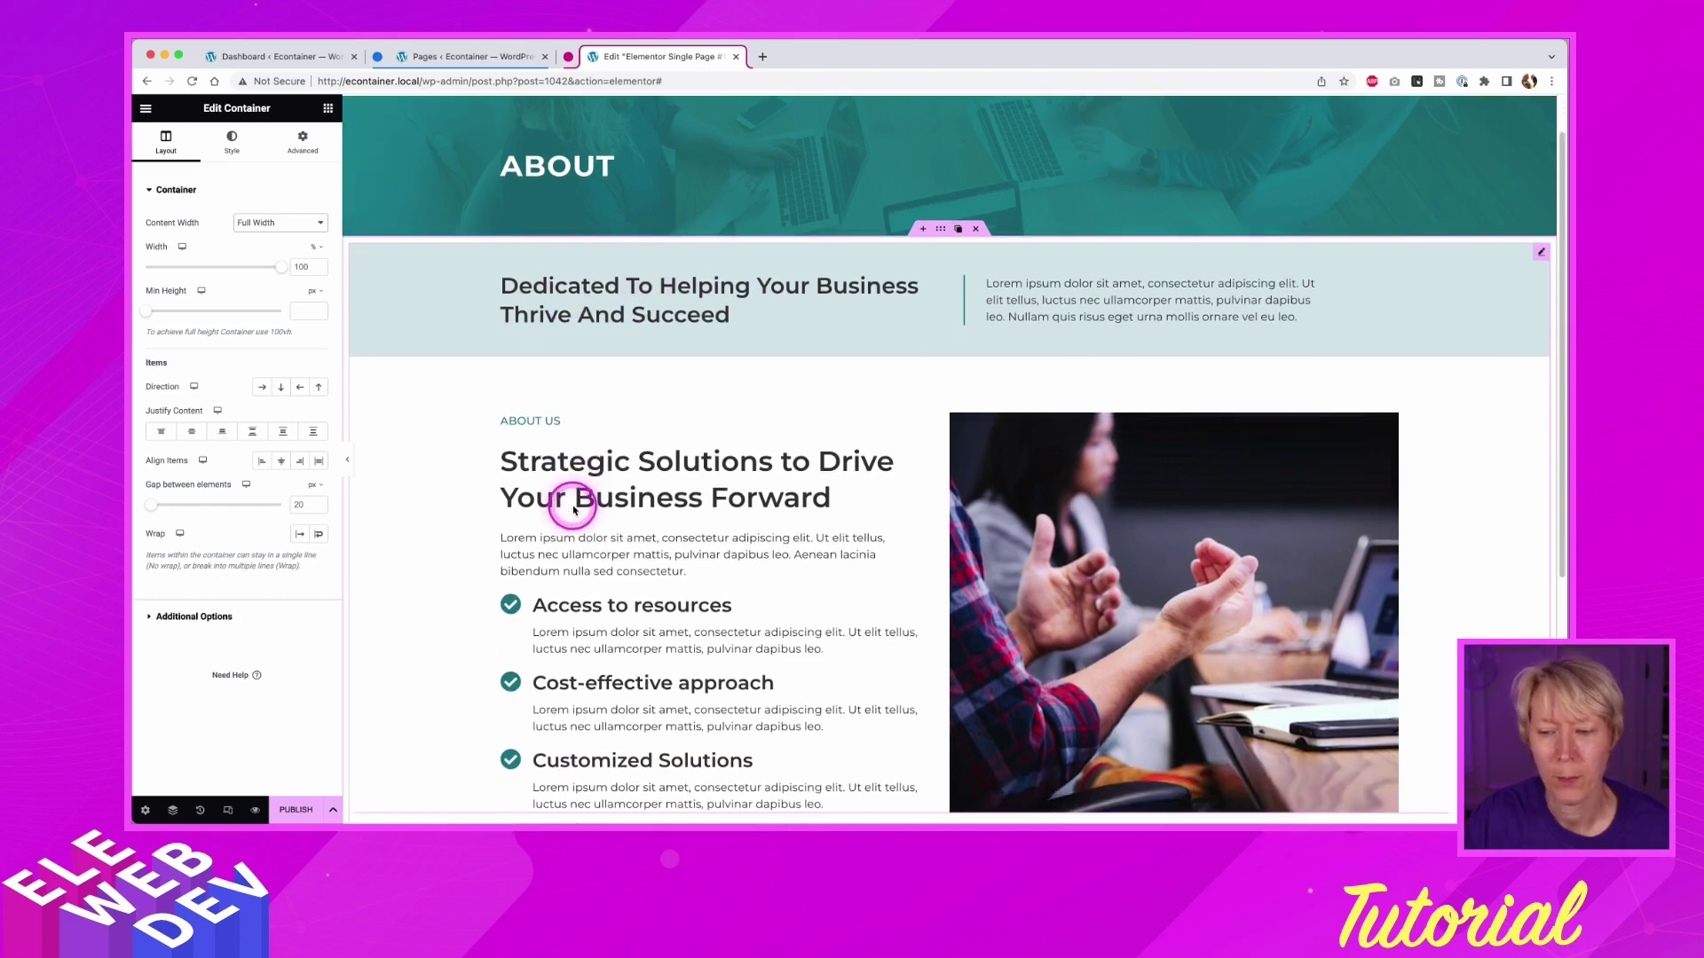
scroll(574, 508, down, 5)
scroll(574, 508, up, 3)
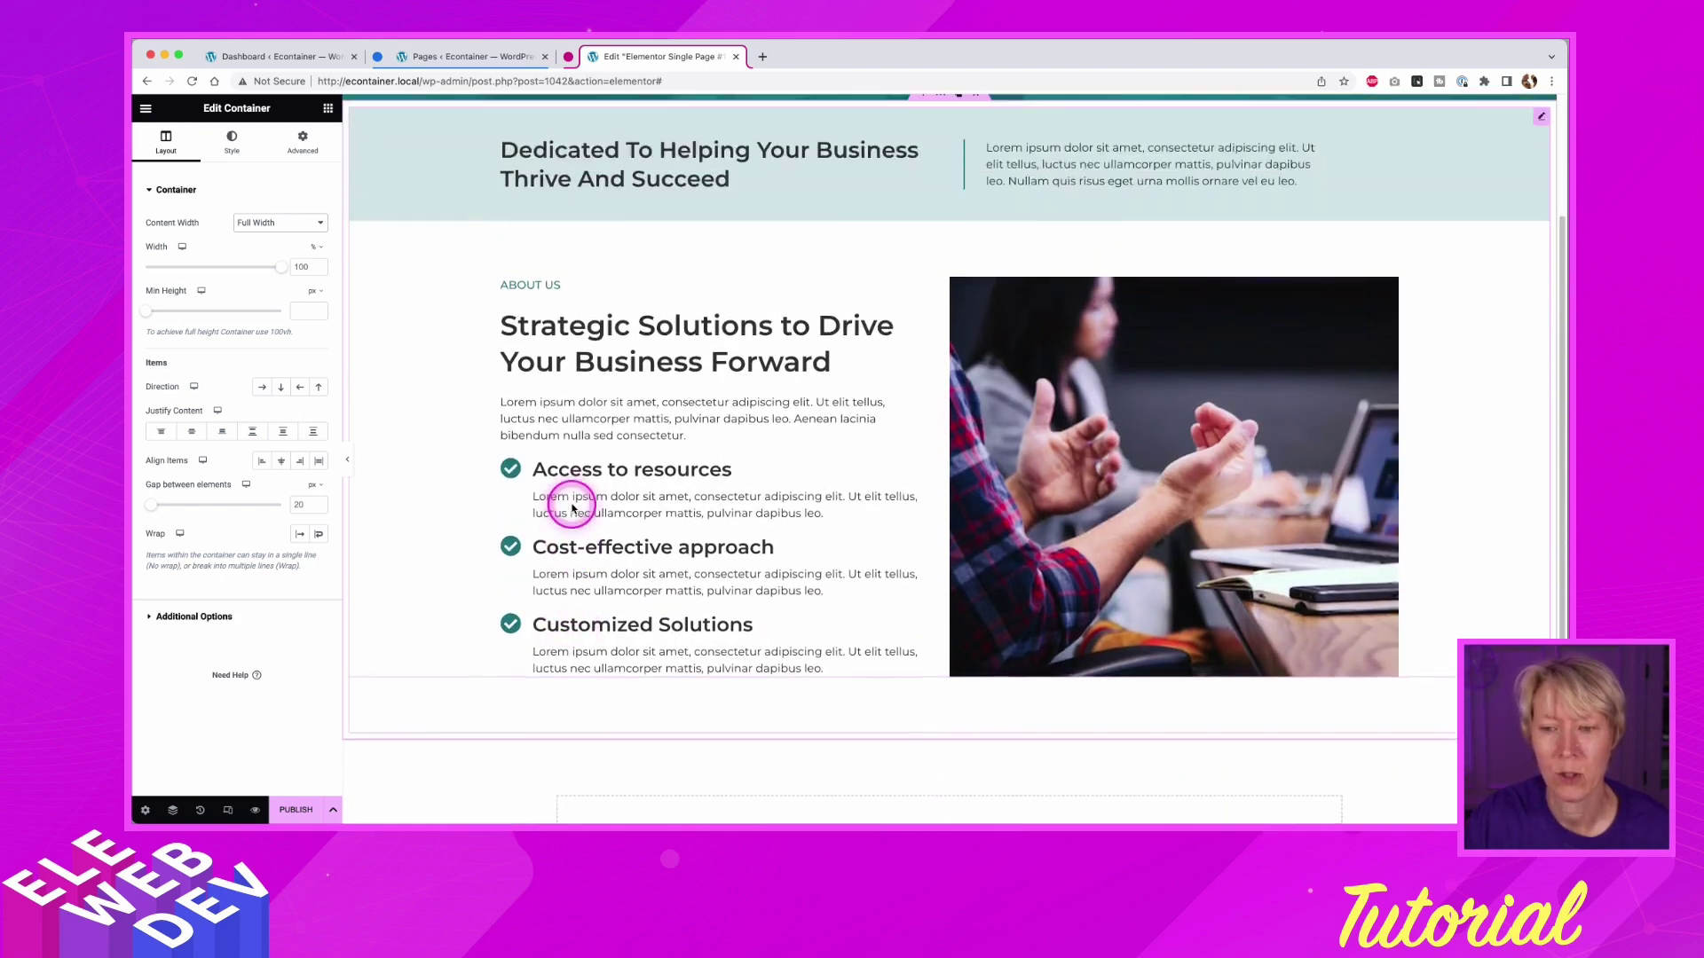
scroll(573, 508, up, 2)
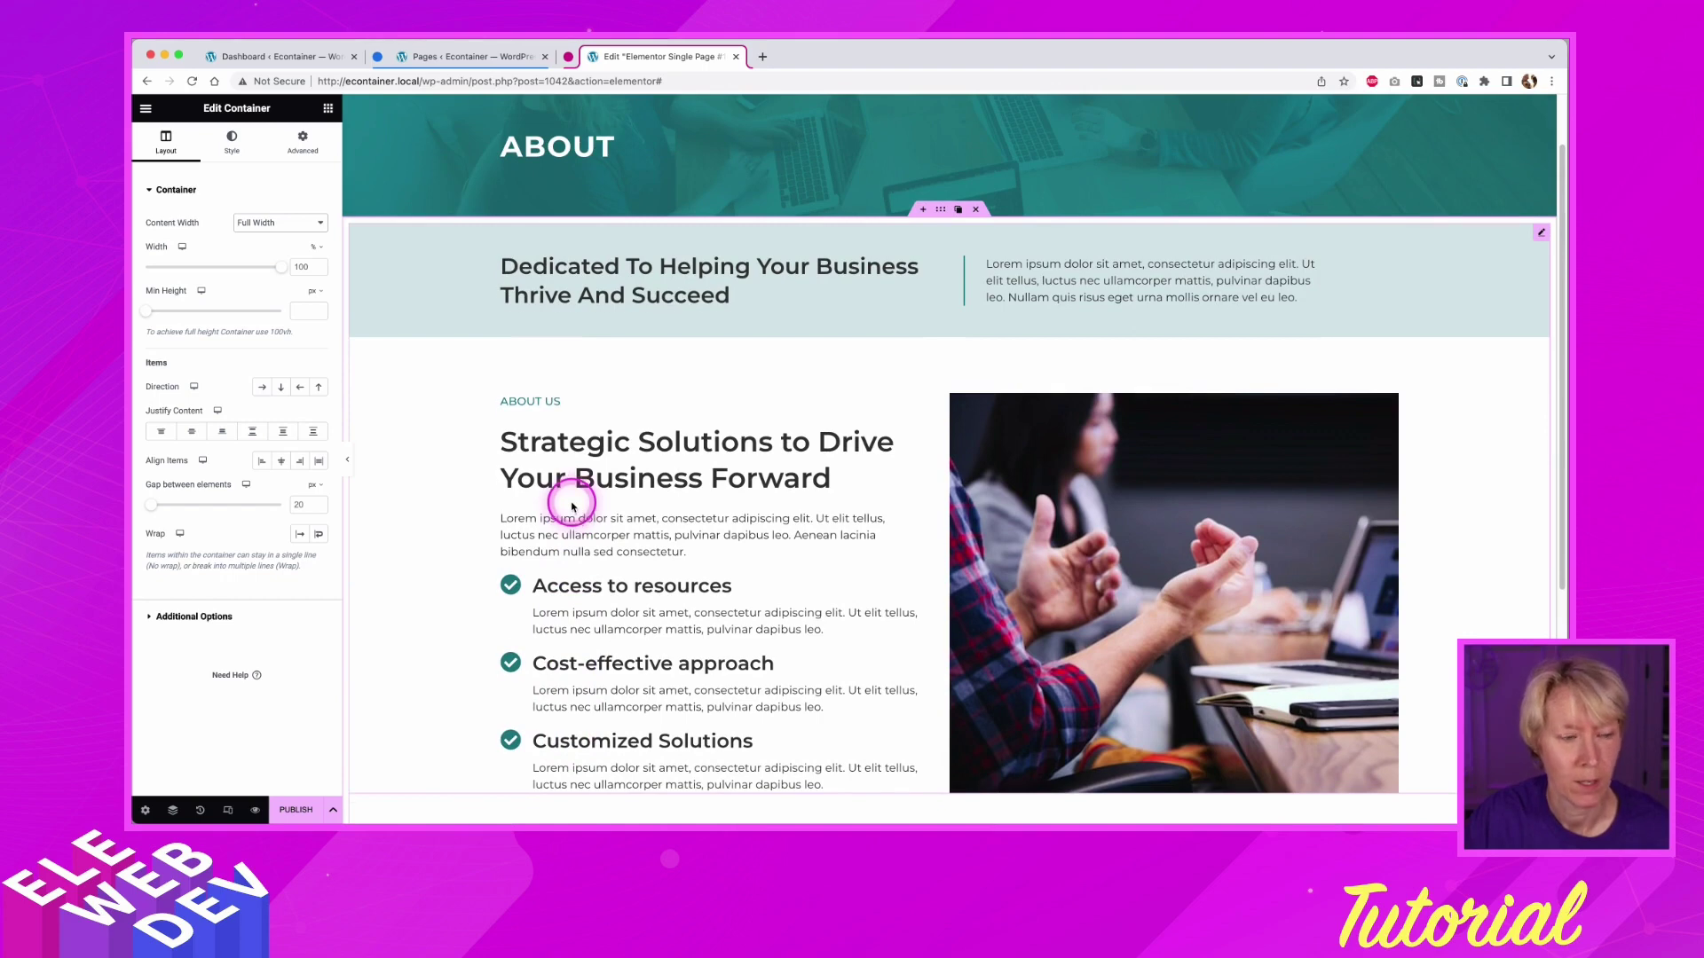
scroll(573, 509, up, 2)
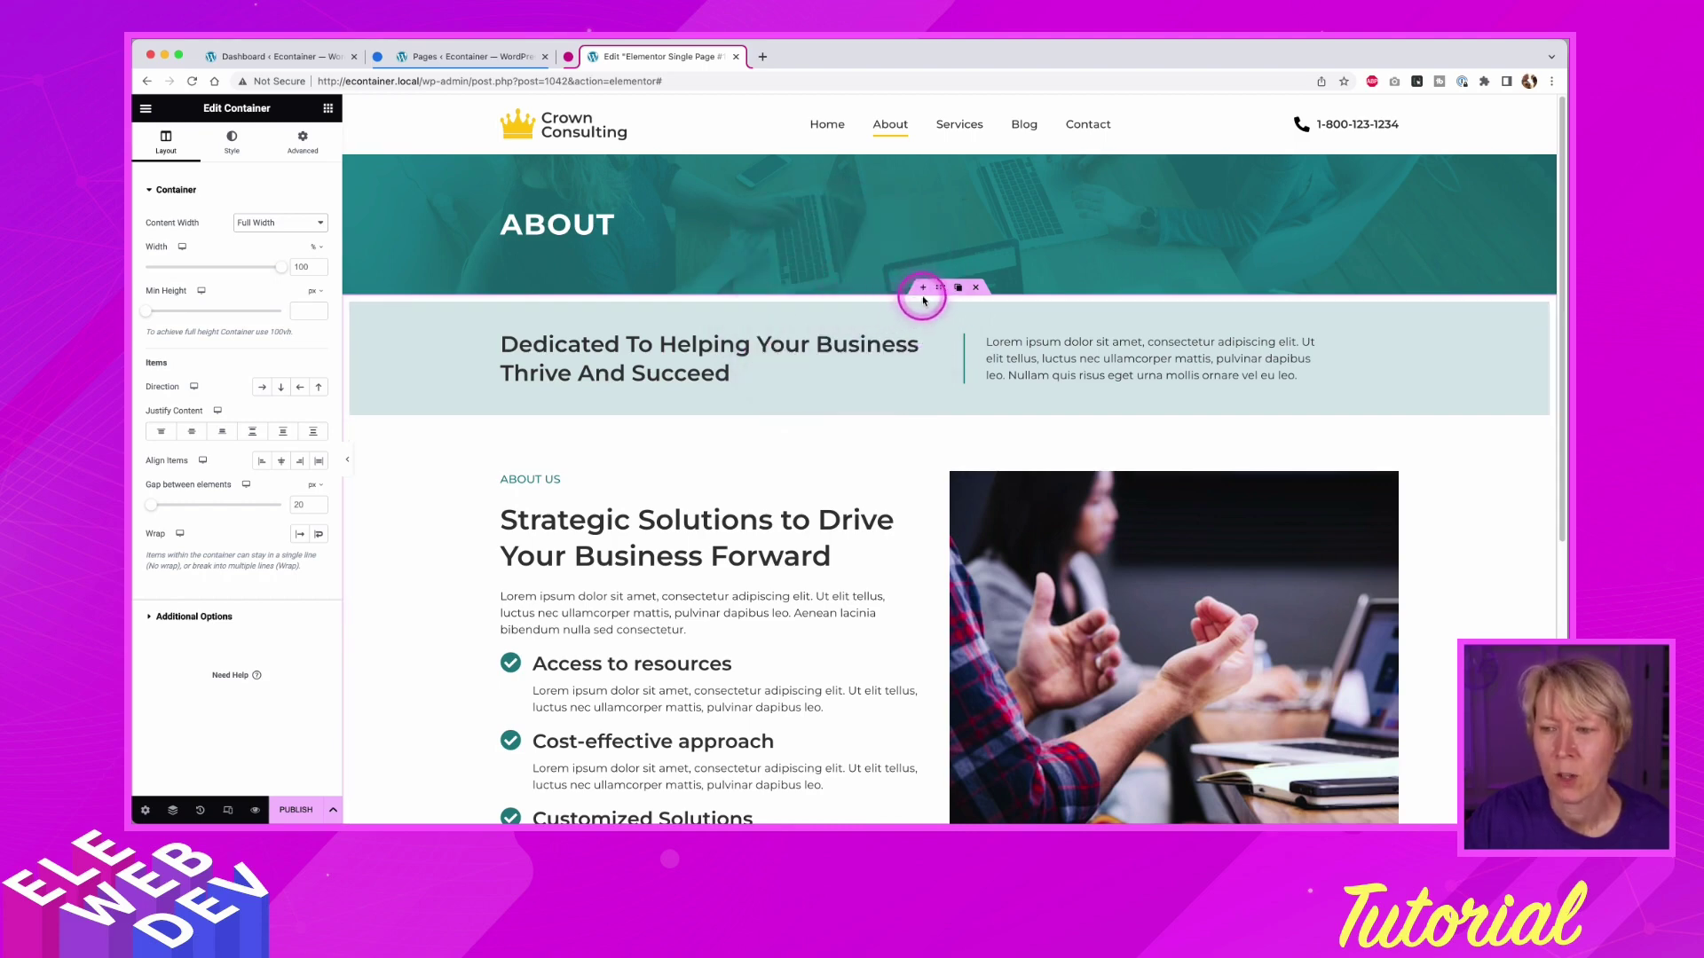
- Set the padding of the Post Content widget's container to 0 px on all sides
right_click(944, 290)
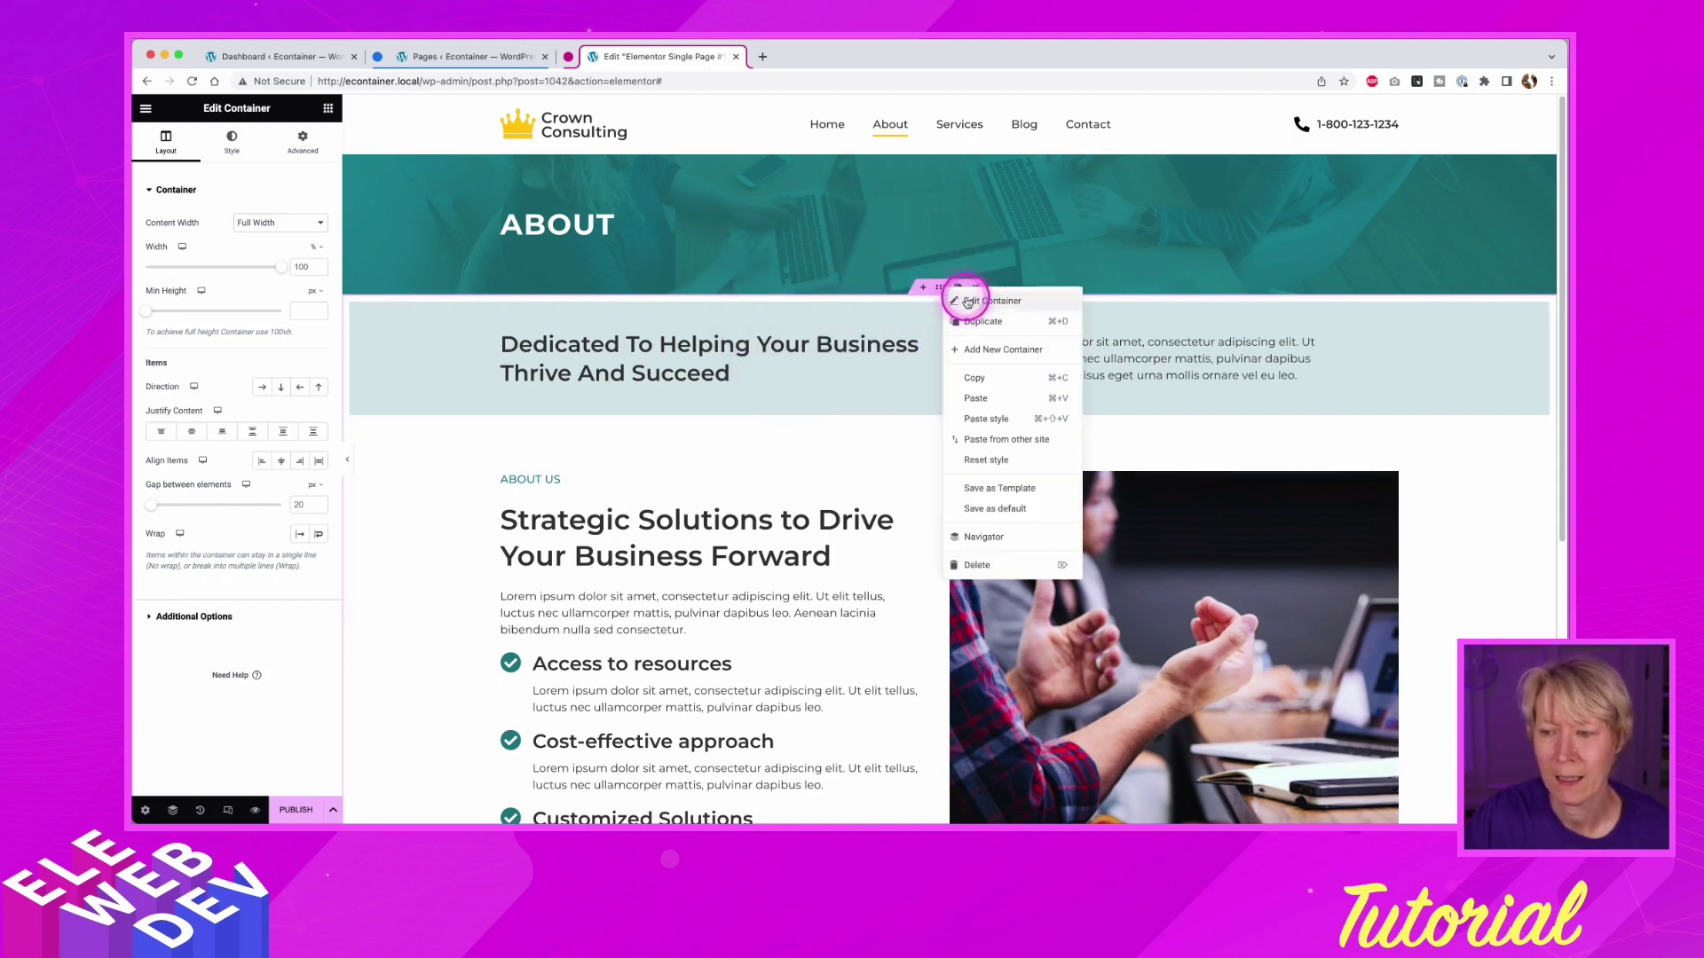
click(967, 302)
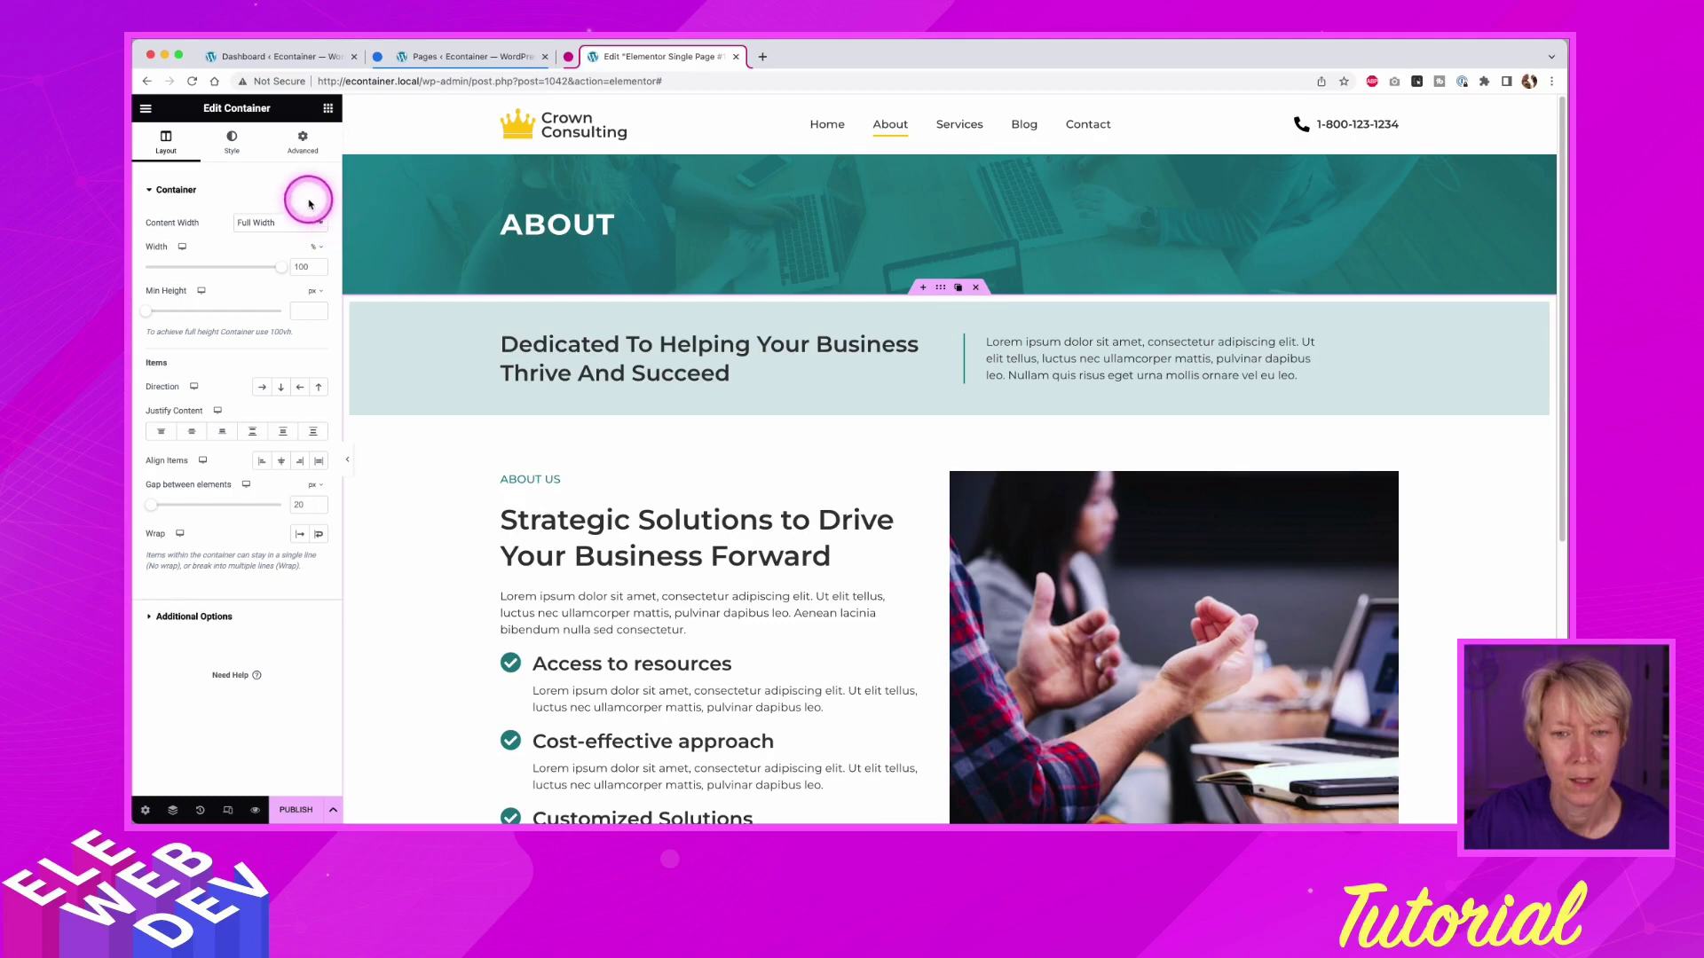
click(303, 142)
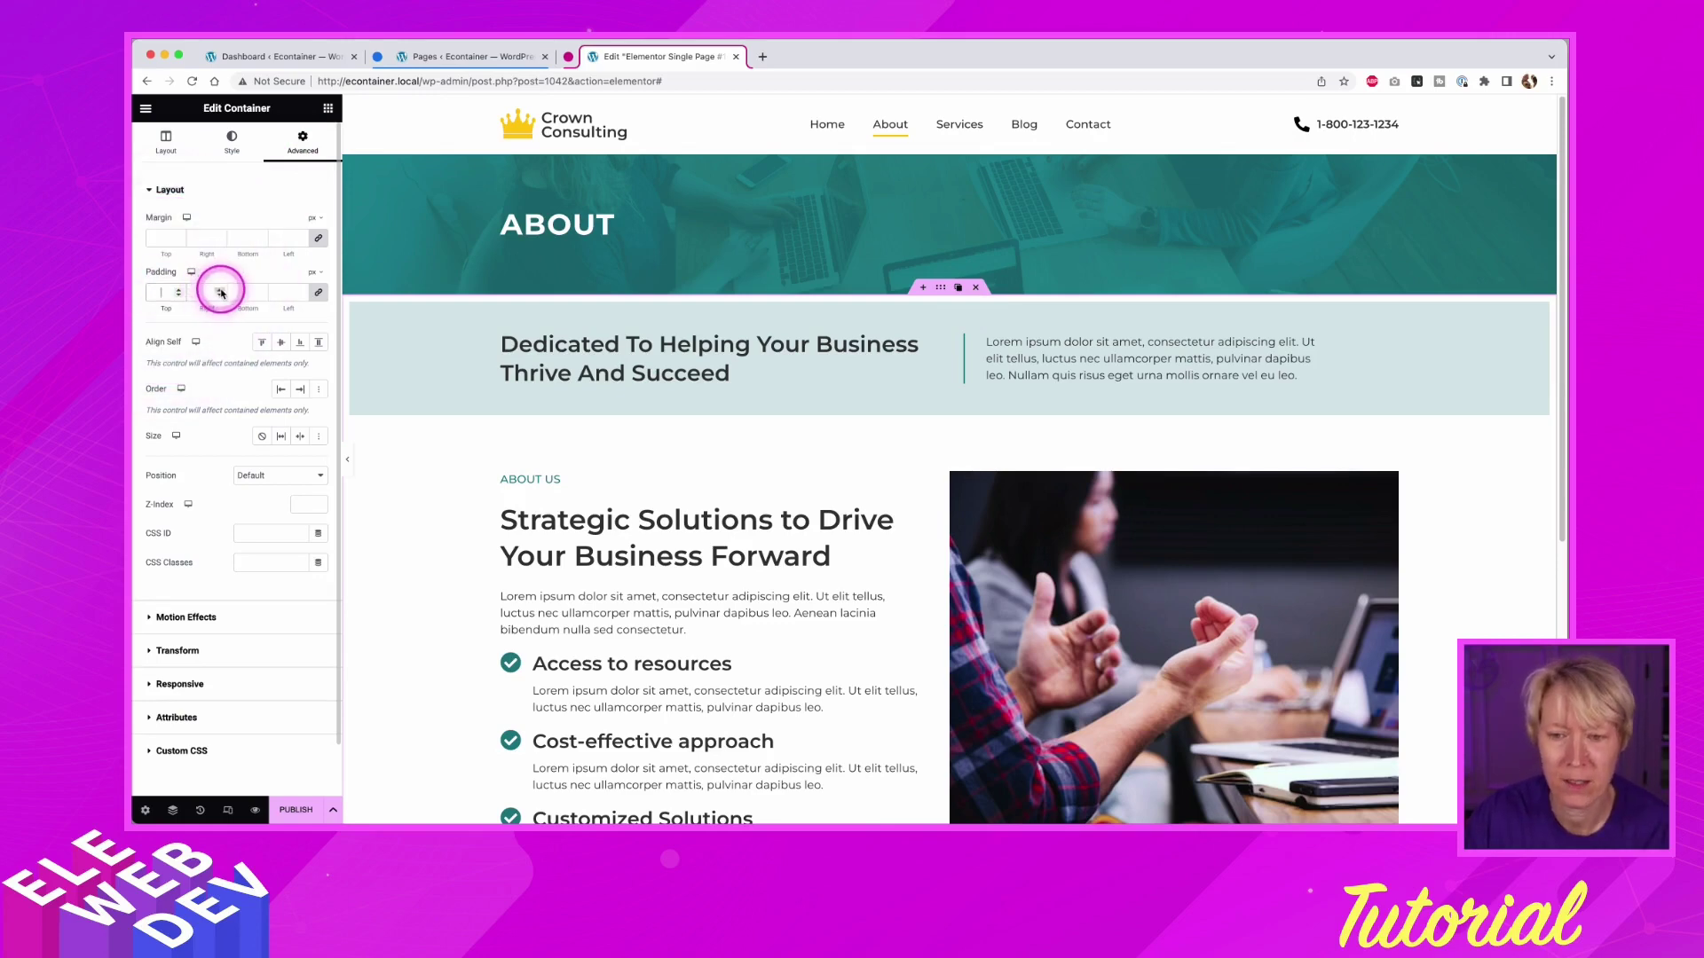
text(0)
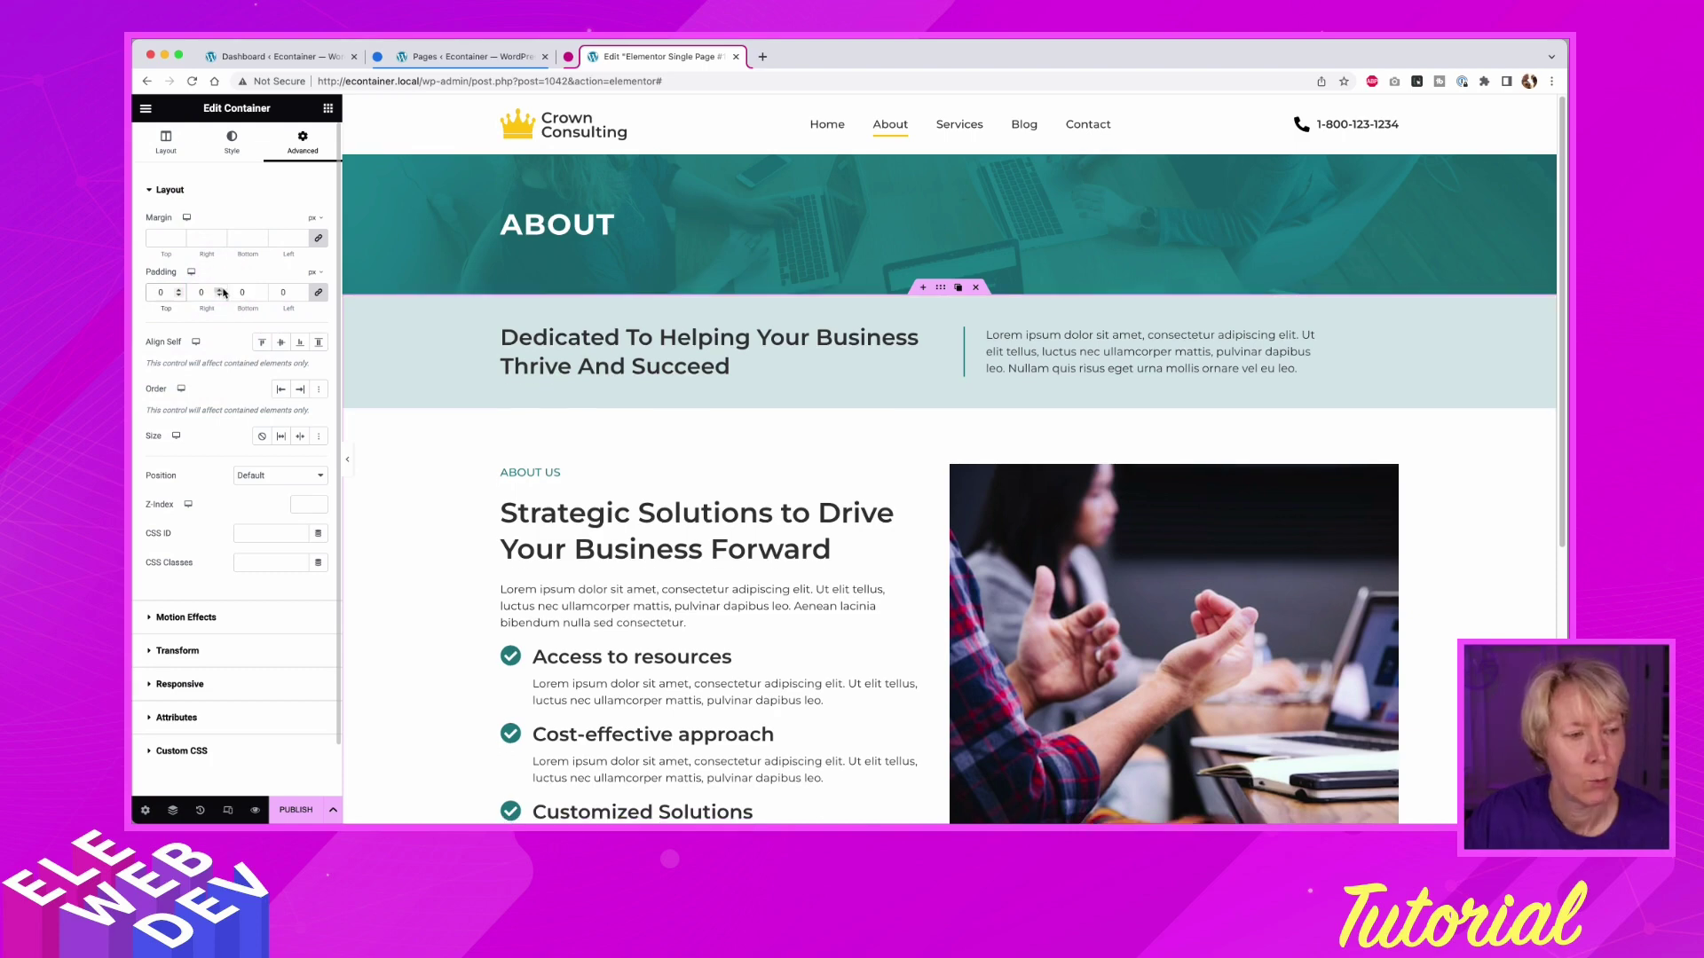
click(645, 305)
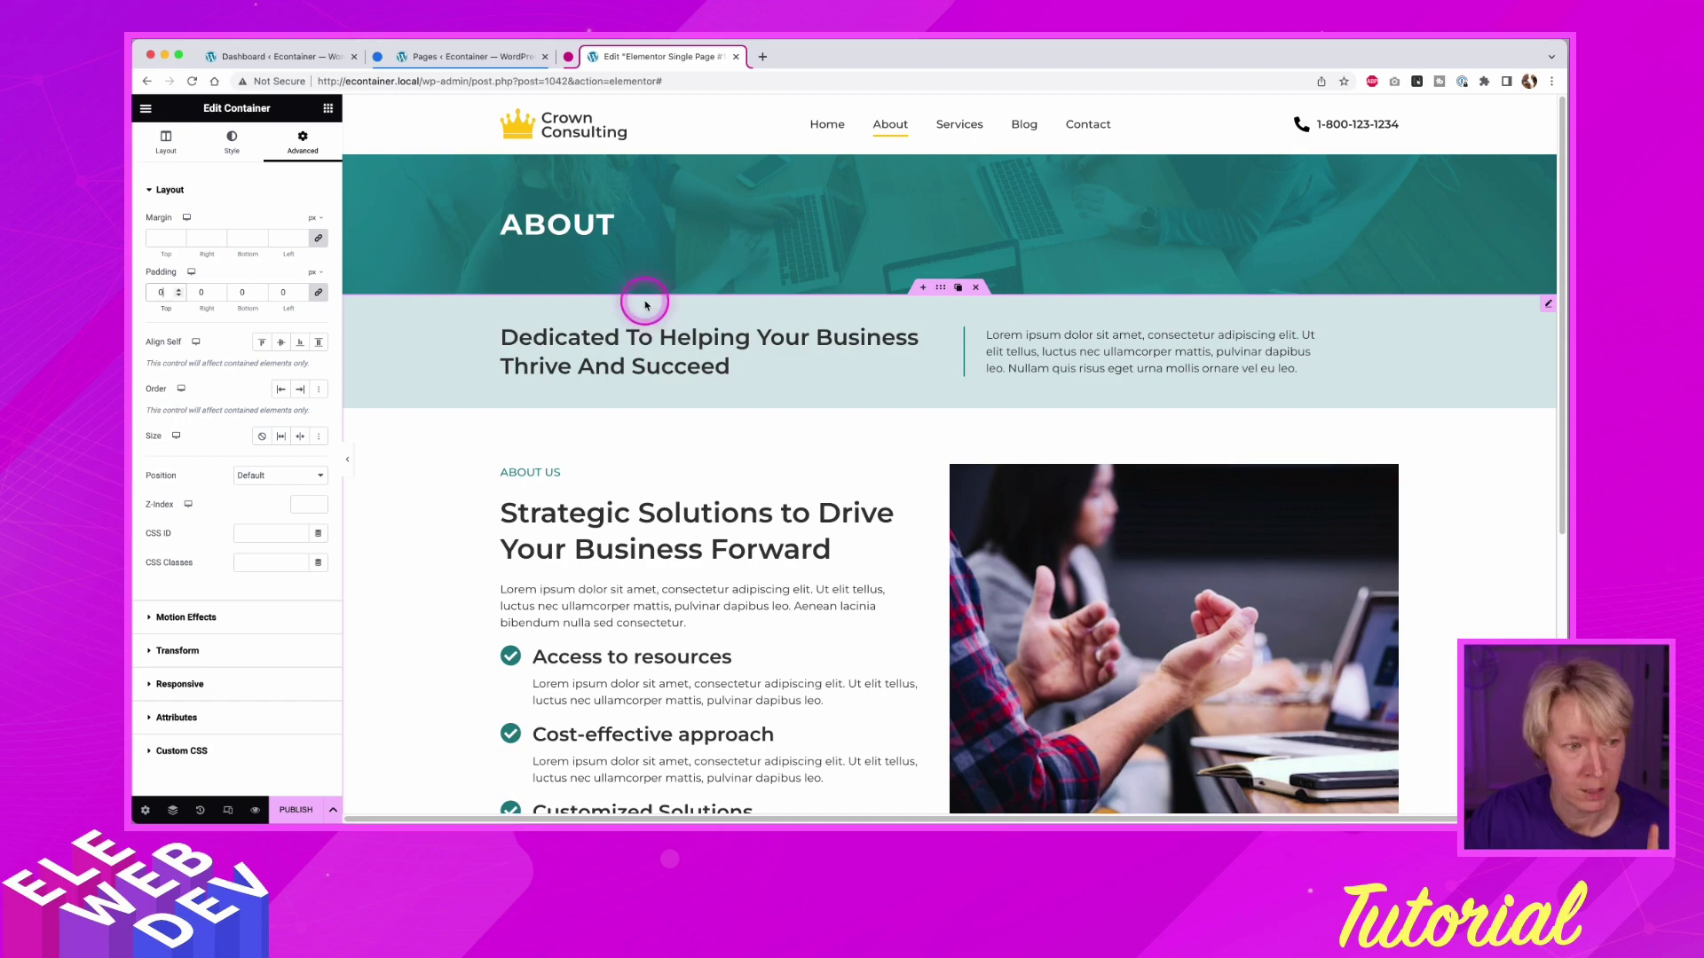
click(760, 319)
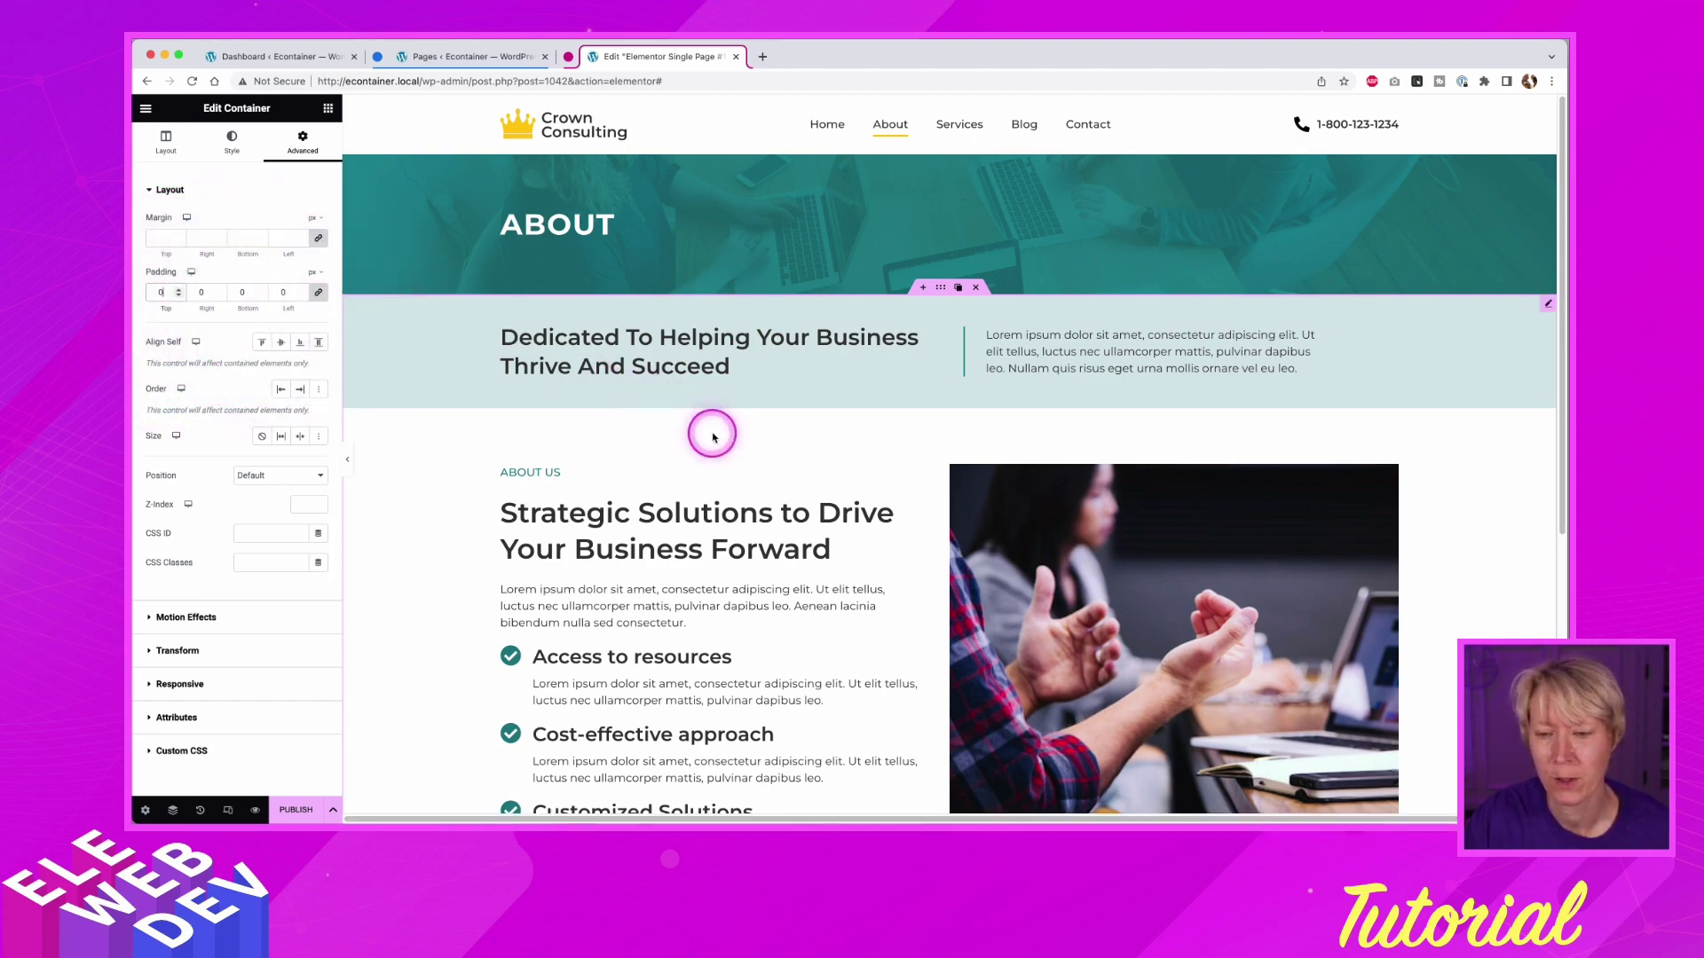
scroll(745, 487, down, 3)
scroll(746, 486, down, 1)
scroll(745, 483, up, 3)
scroll(730, 310, up, 1)
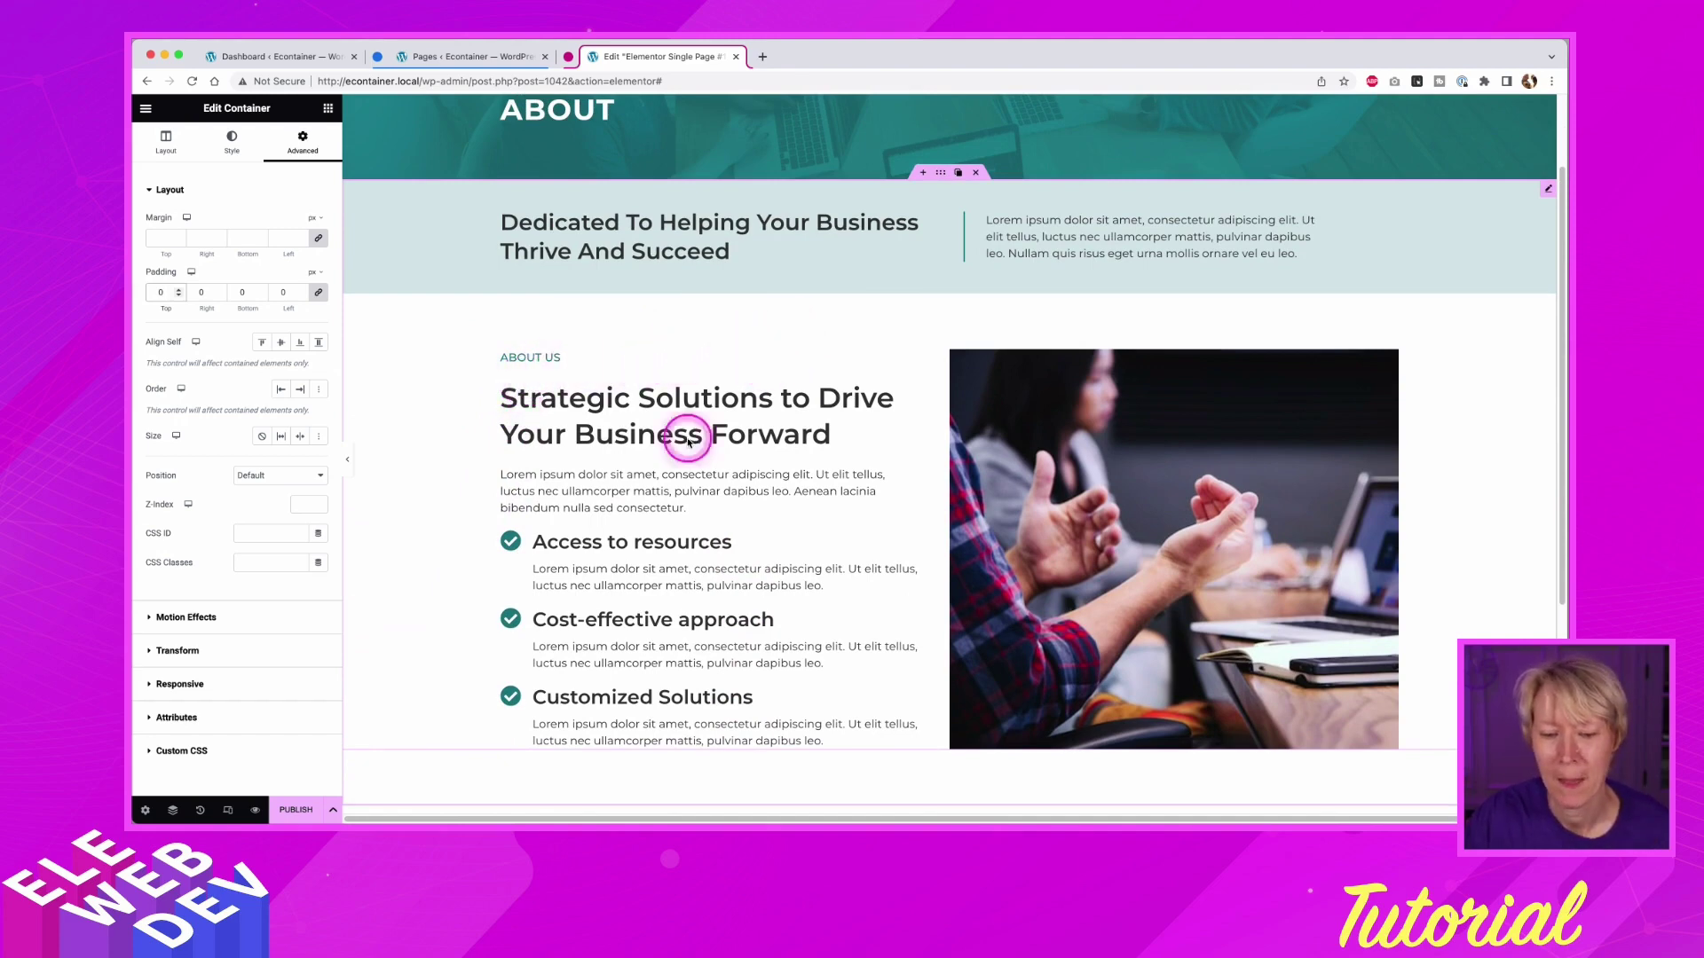
- Start publishing the template and replace its default display condition with one that excludes the Home page under Pages
click(292, 811)
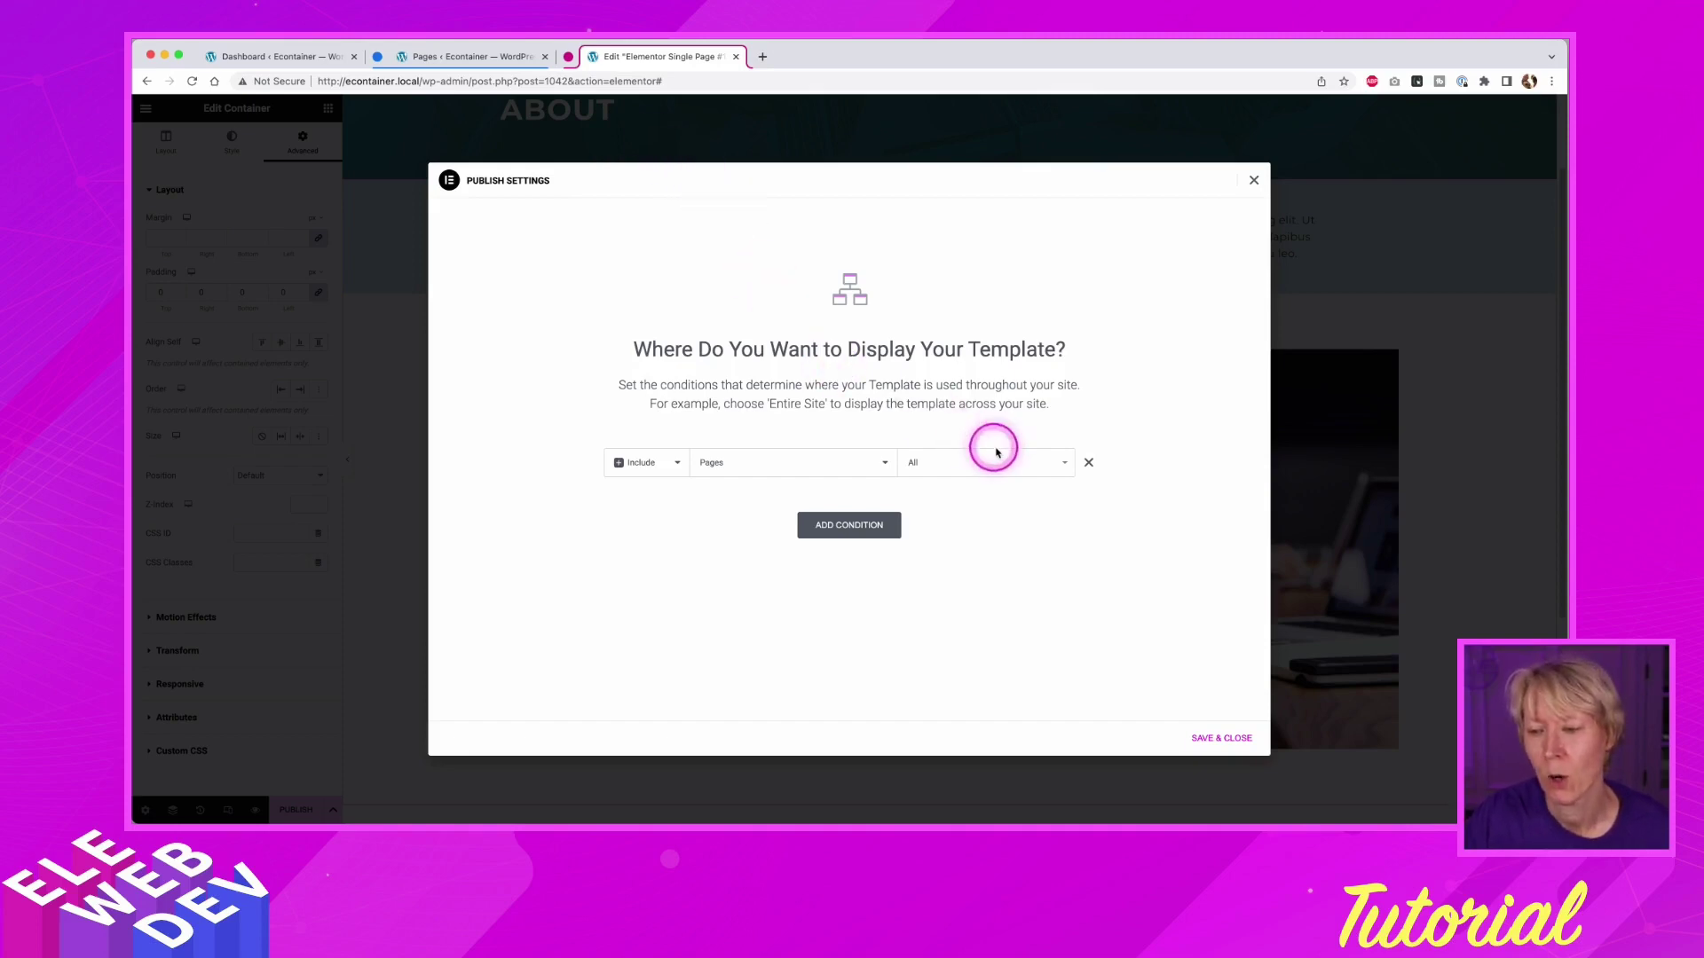
click(1090, 463)
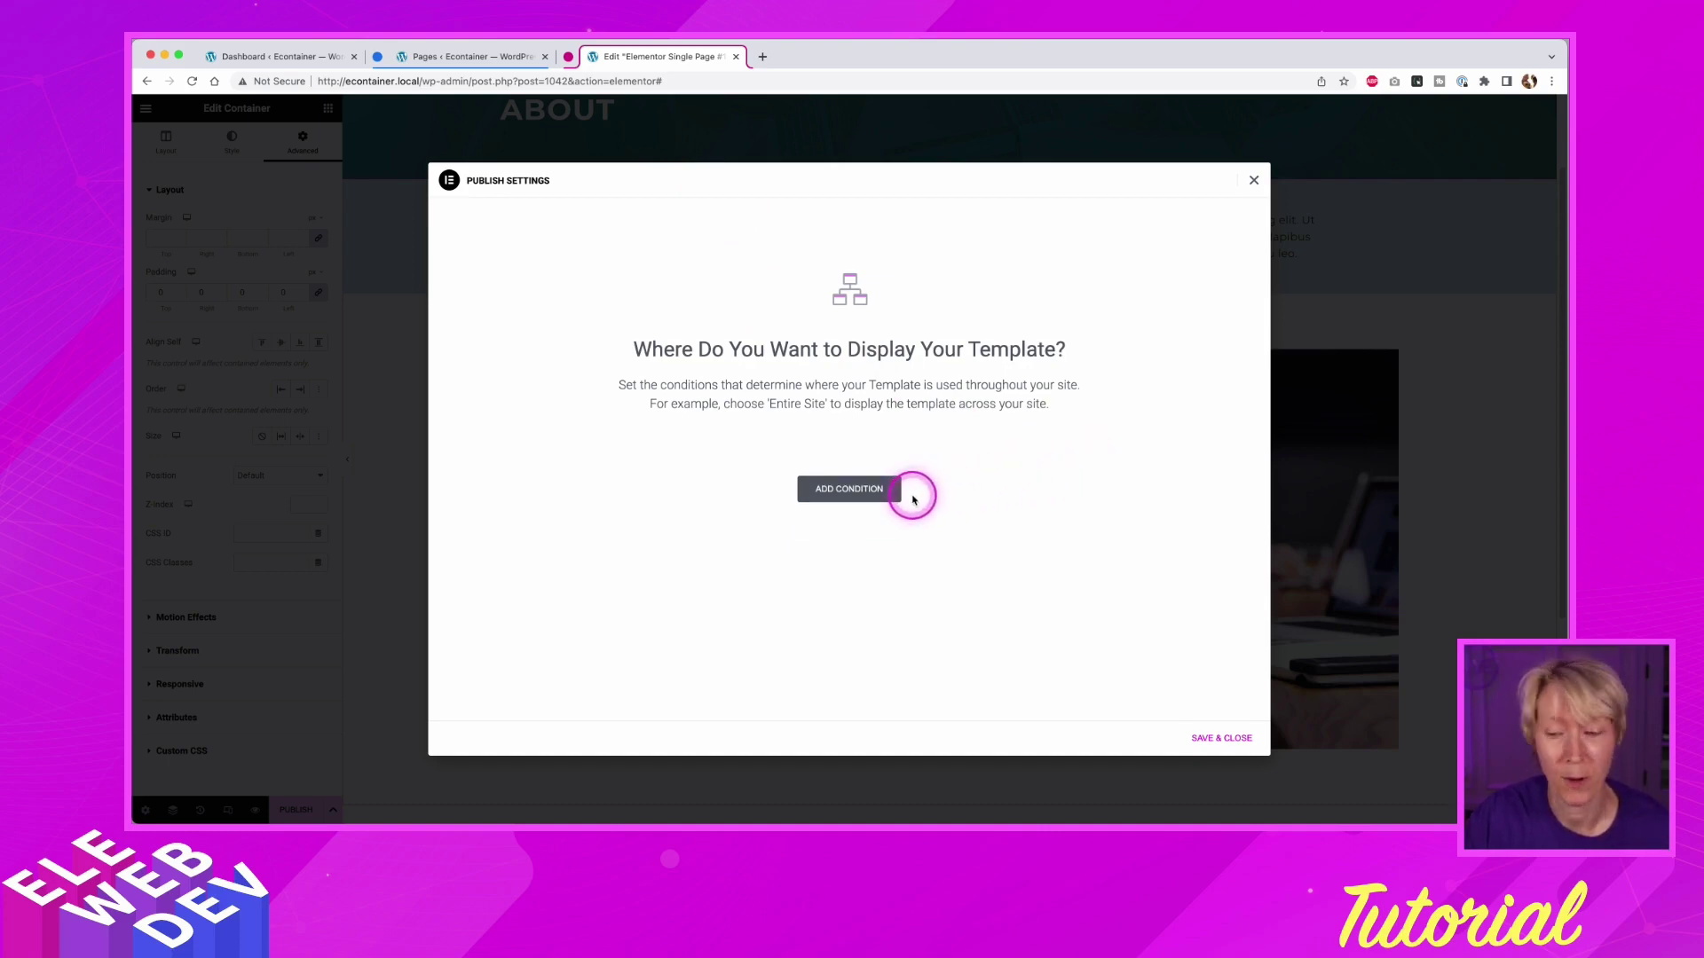
click(852, 488)
click(639, 462)
click(643, 478)
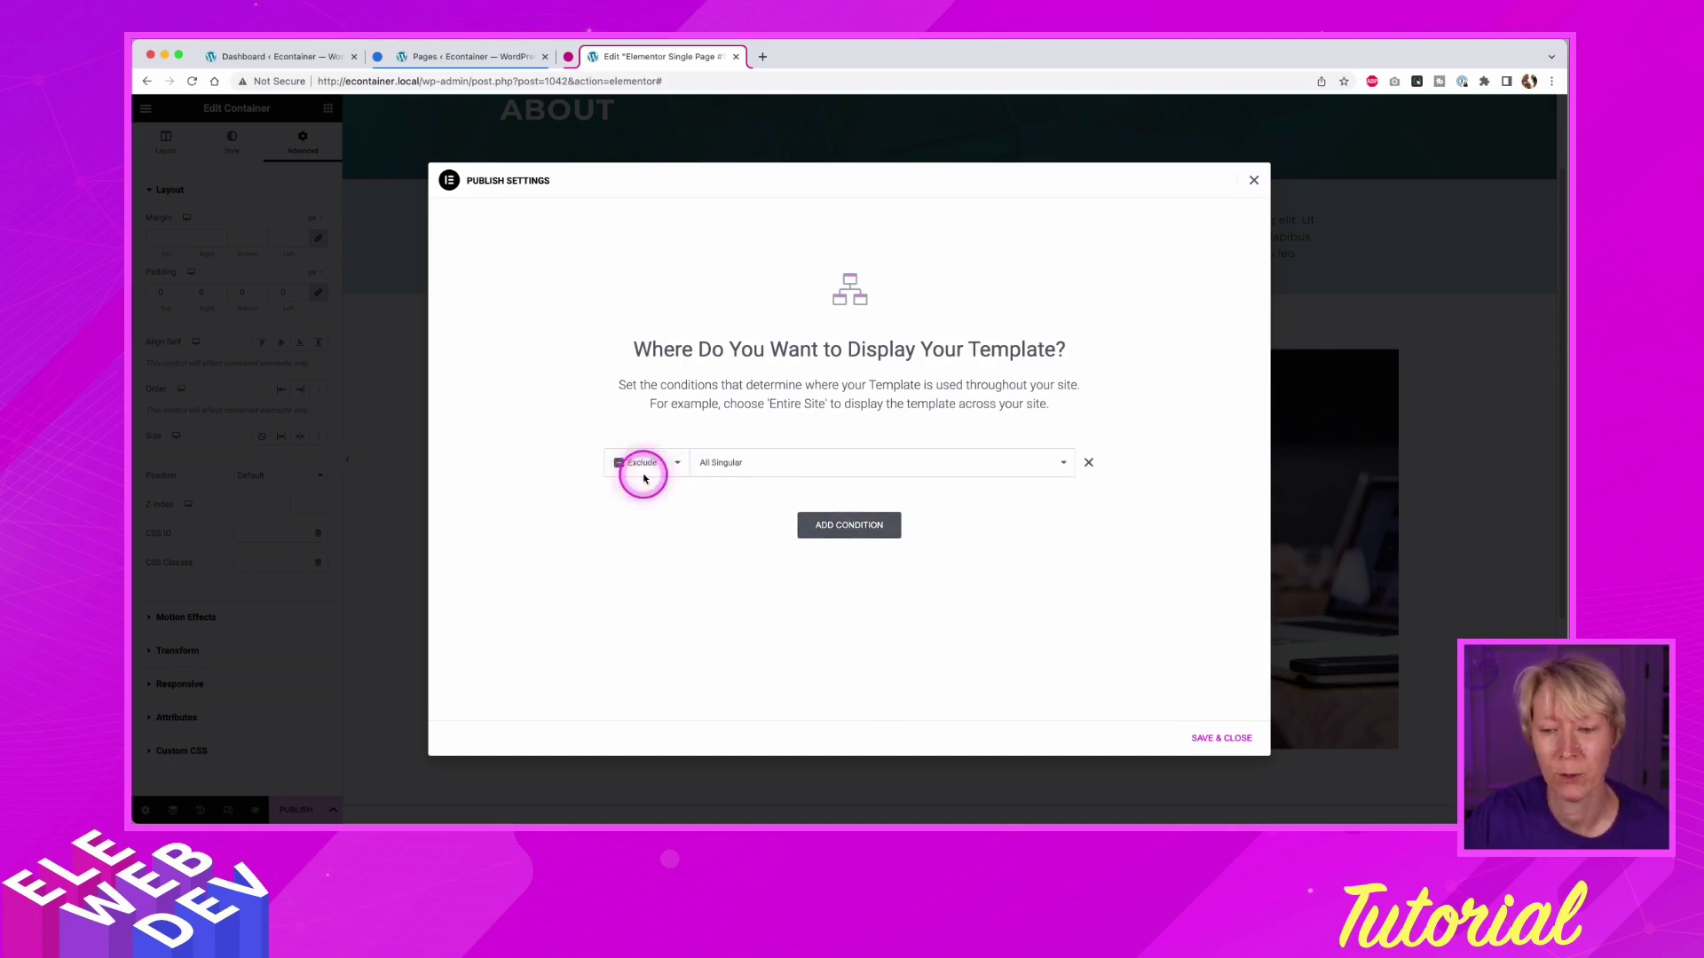
click(764, 465)
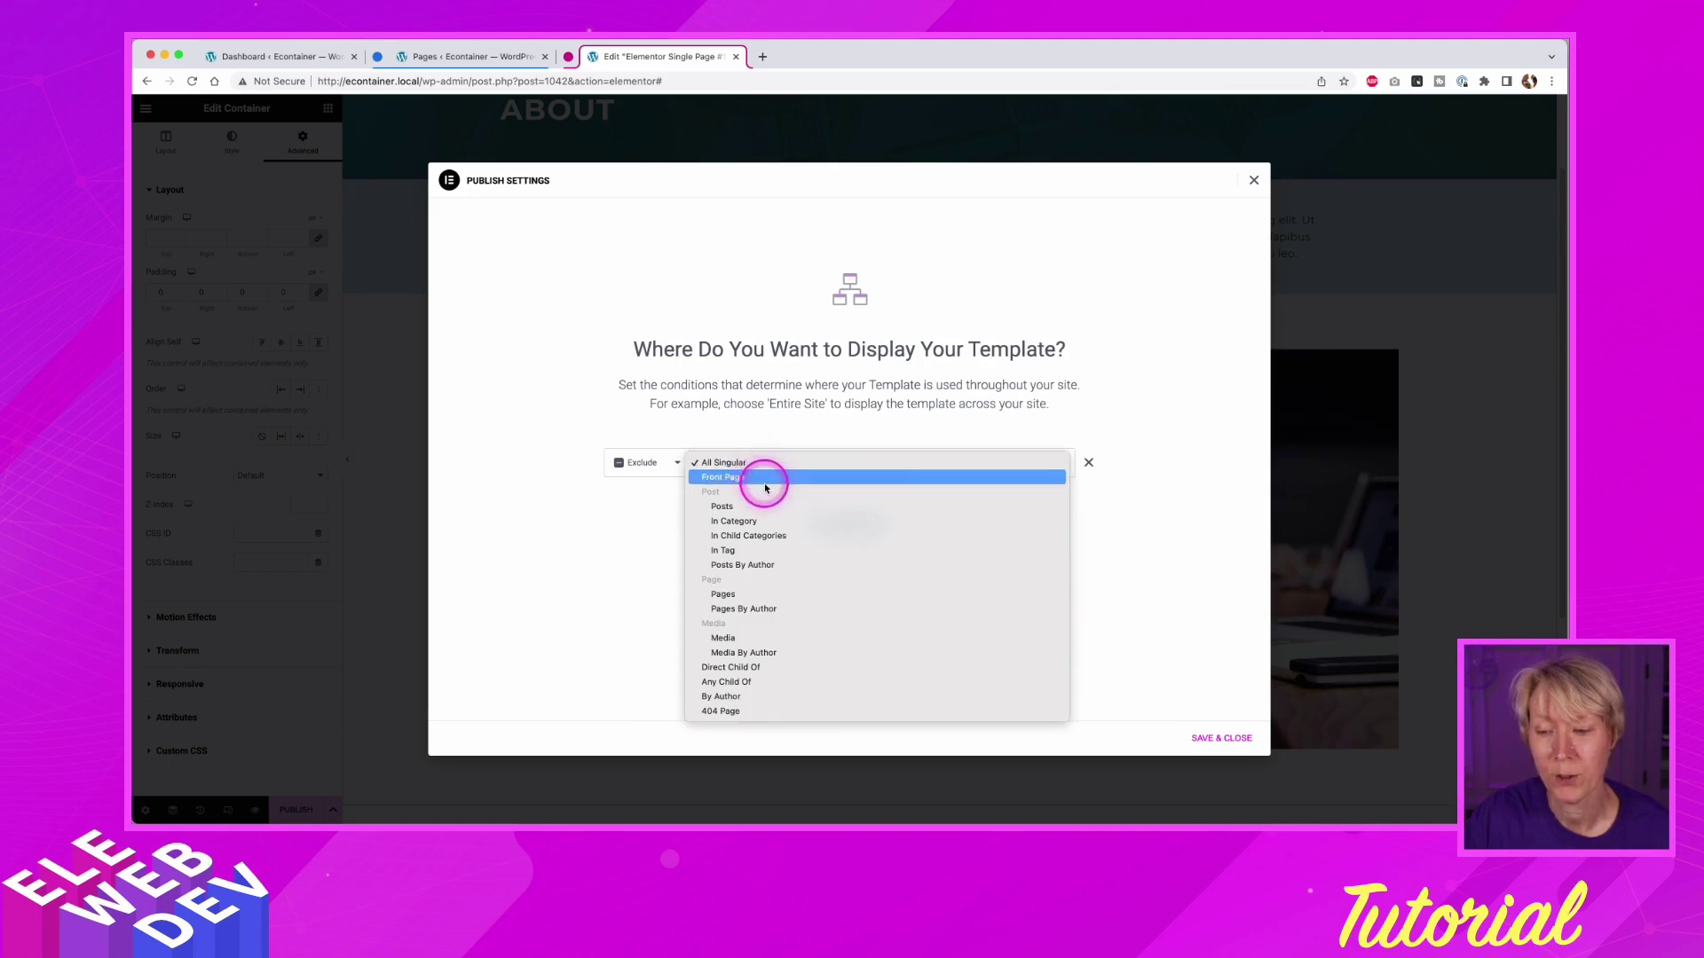
click(758, 595)
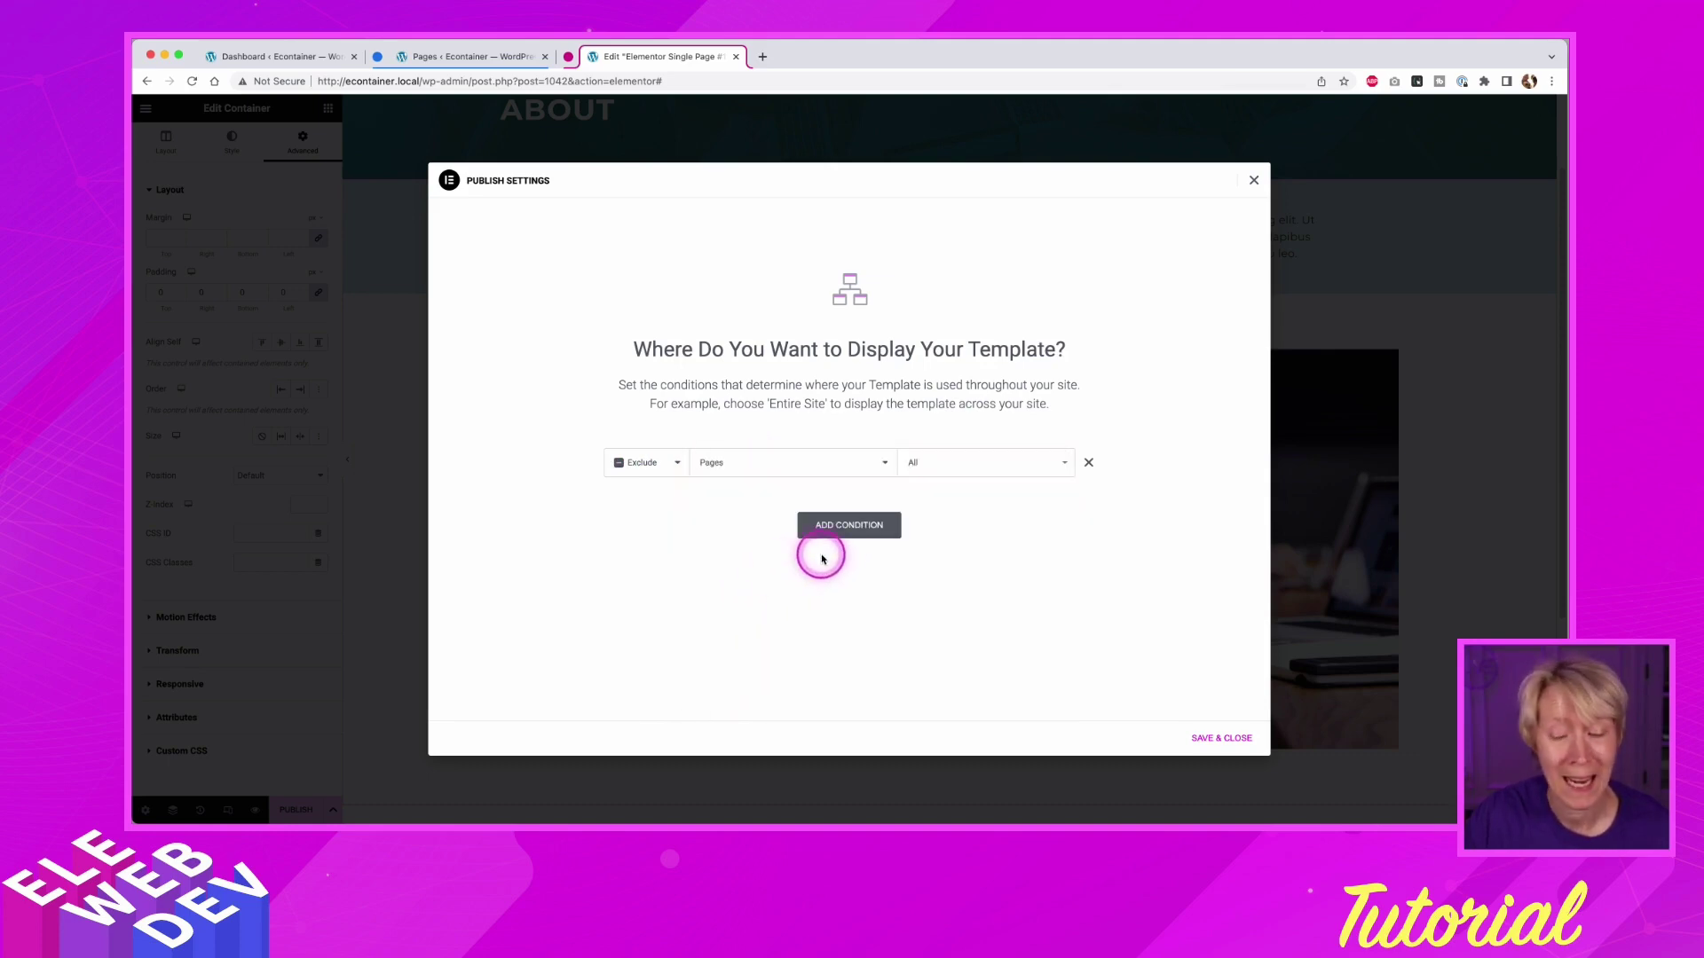
click(938, 471)
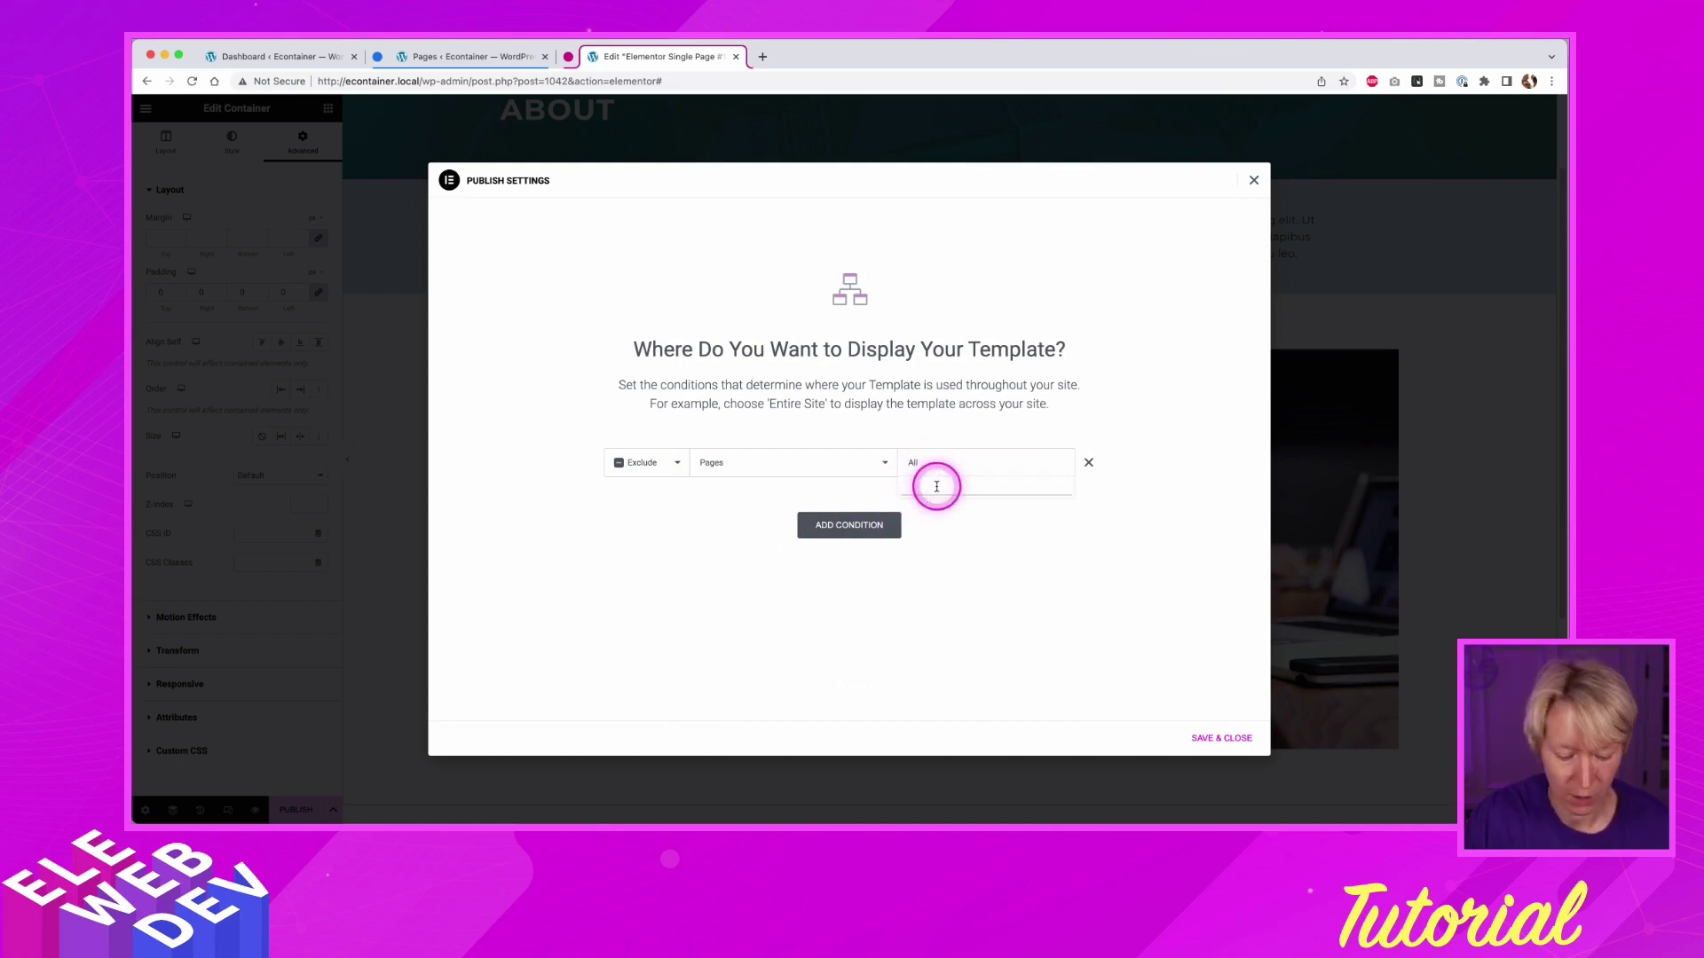
text(Home)
click(923, 507)
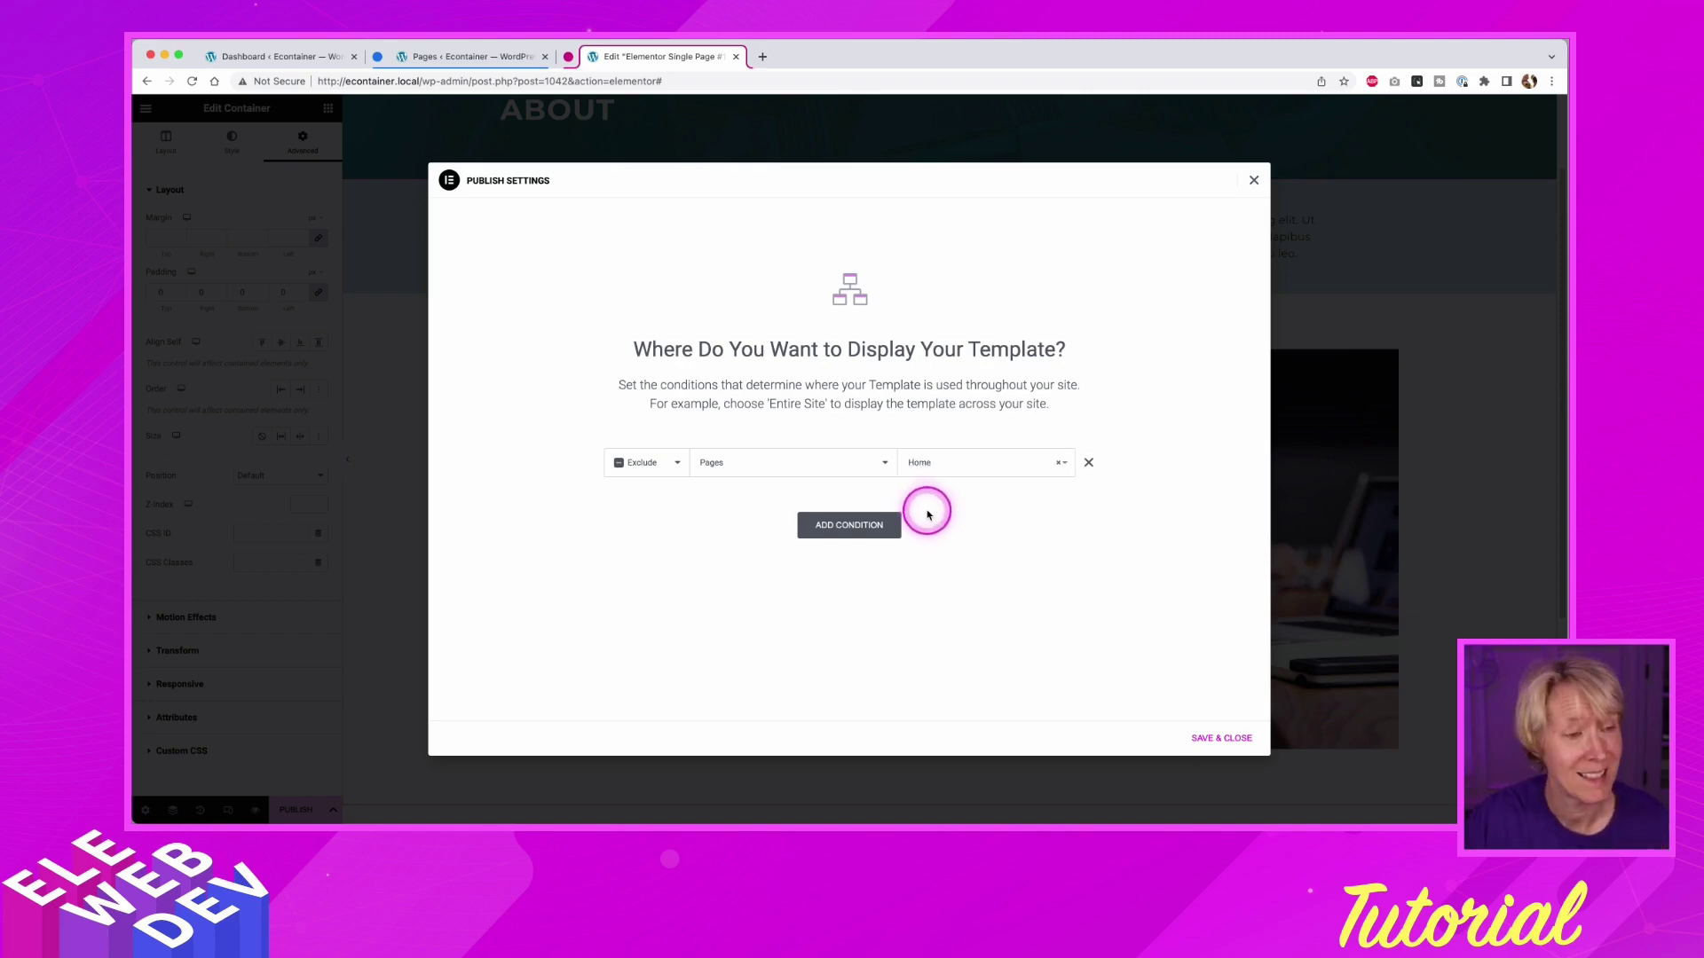
- Add a second display condition that includes all Pages
click(863, 530)
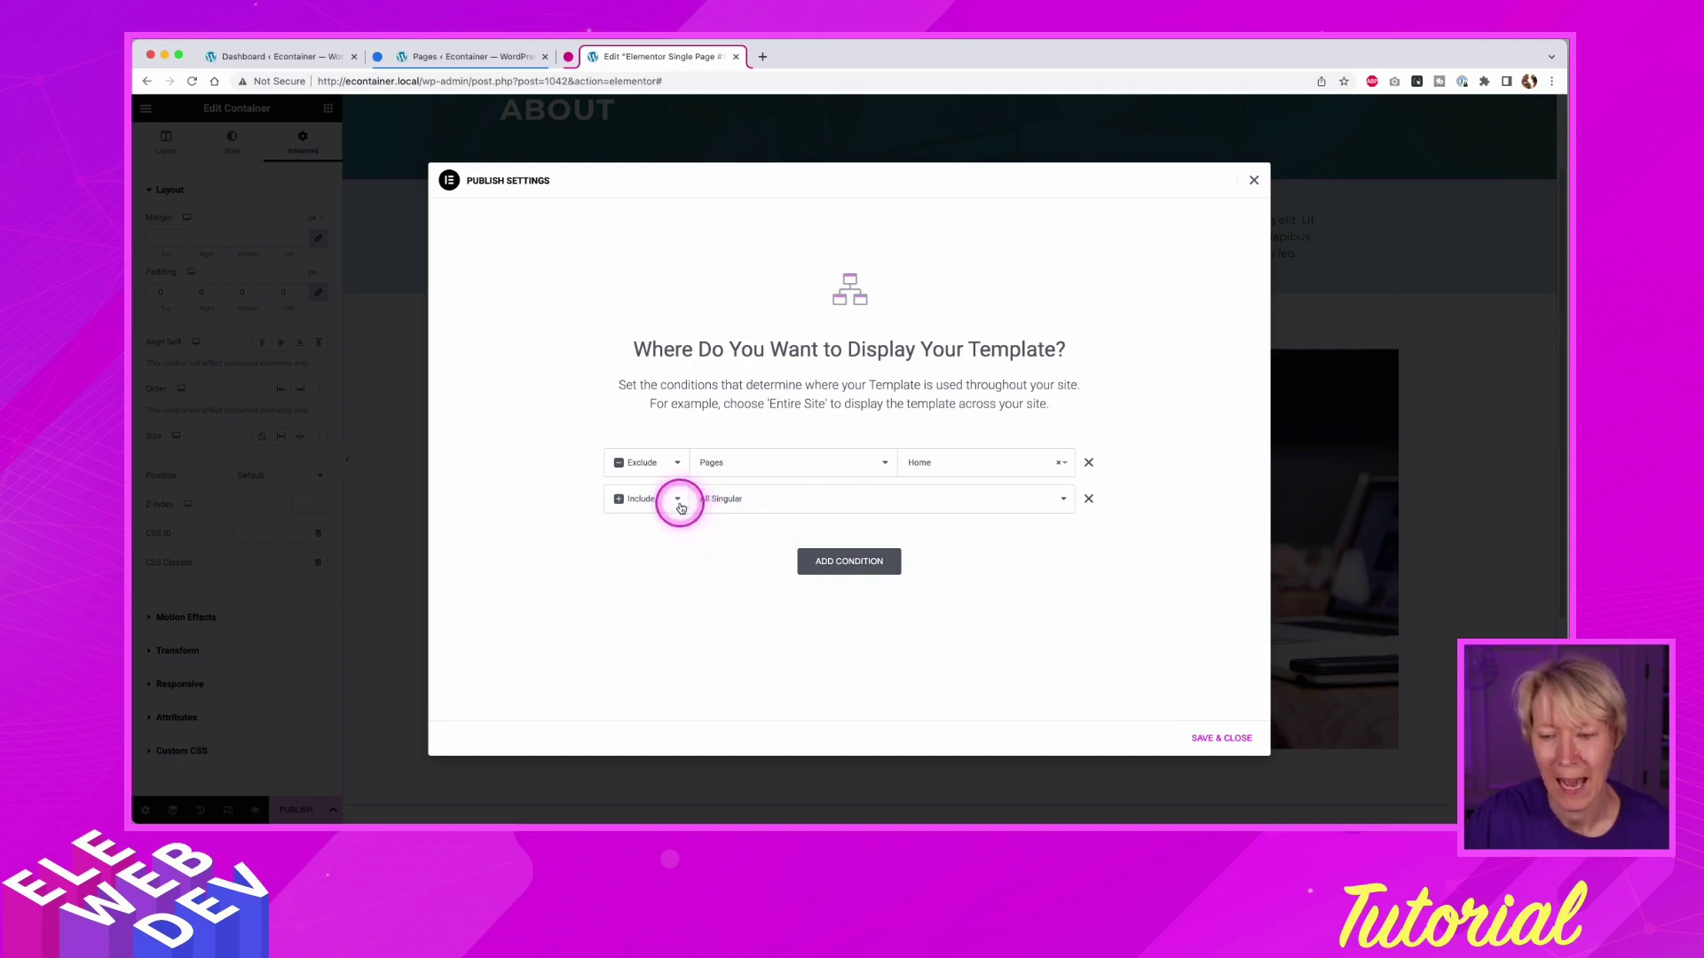
click(758, 505)
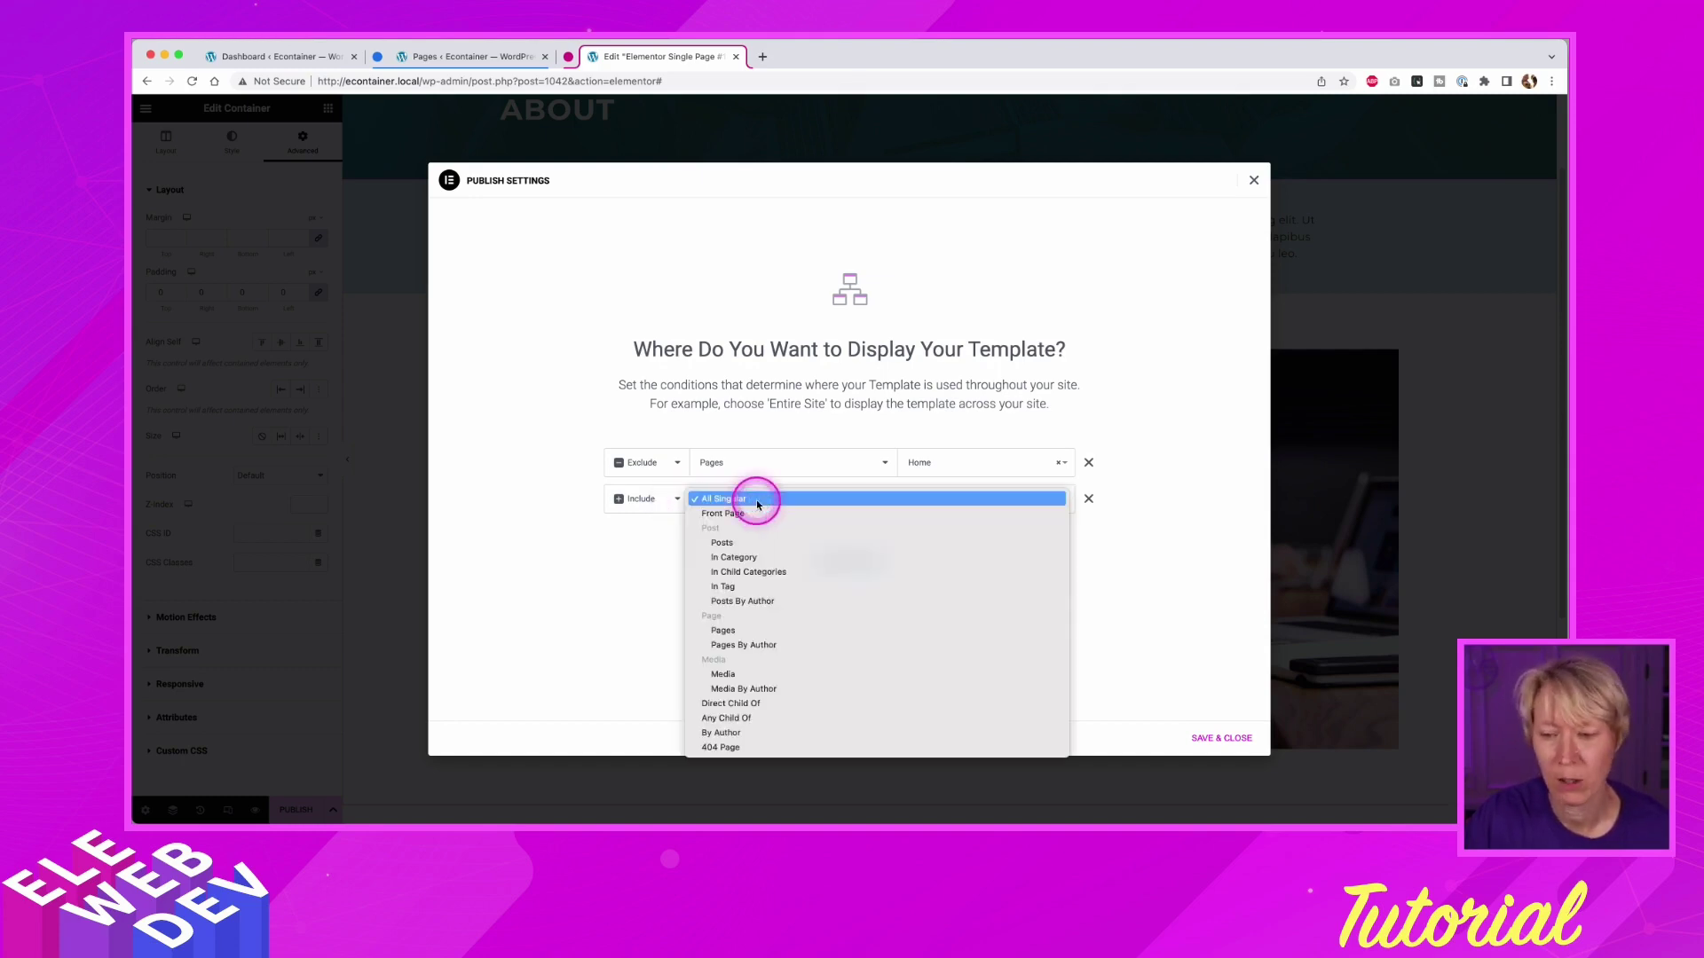
click(759, 631)
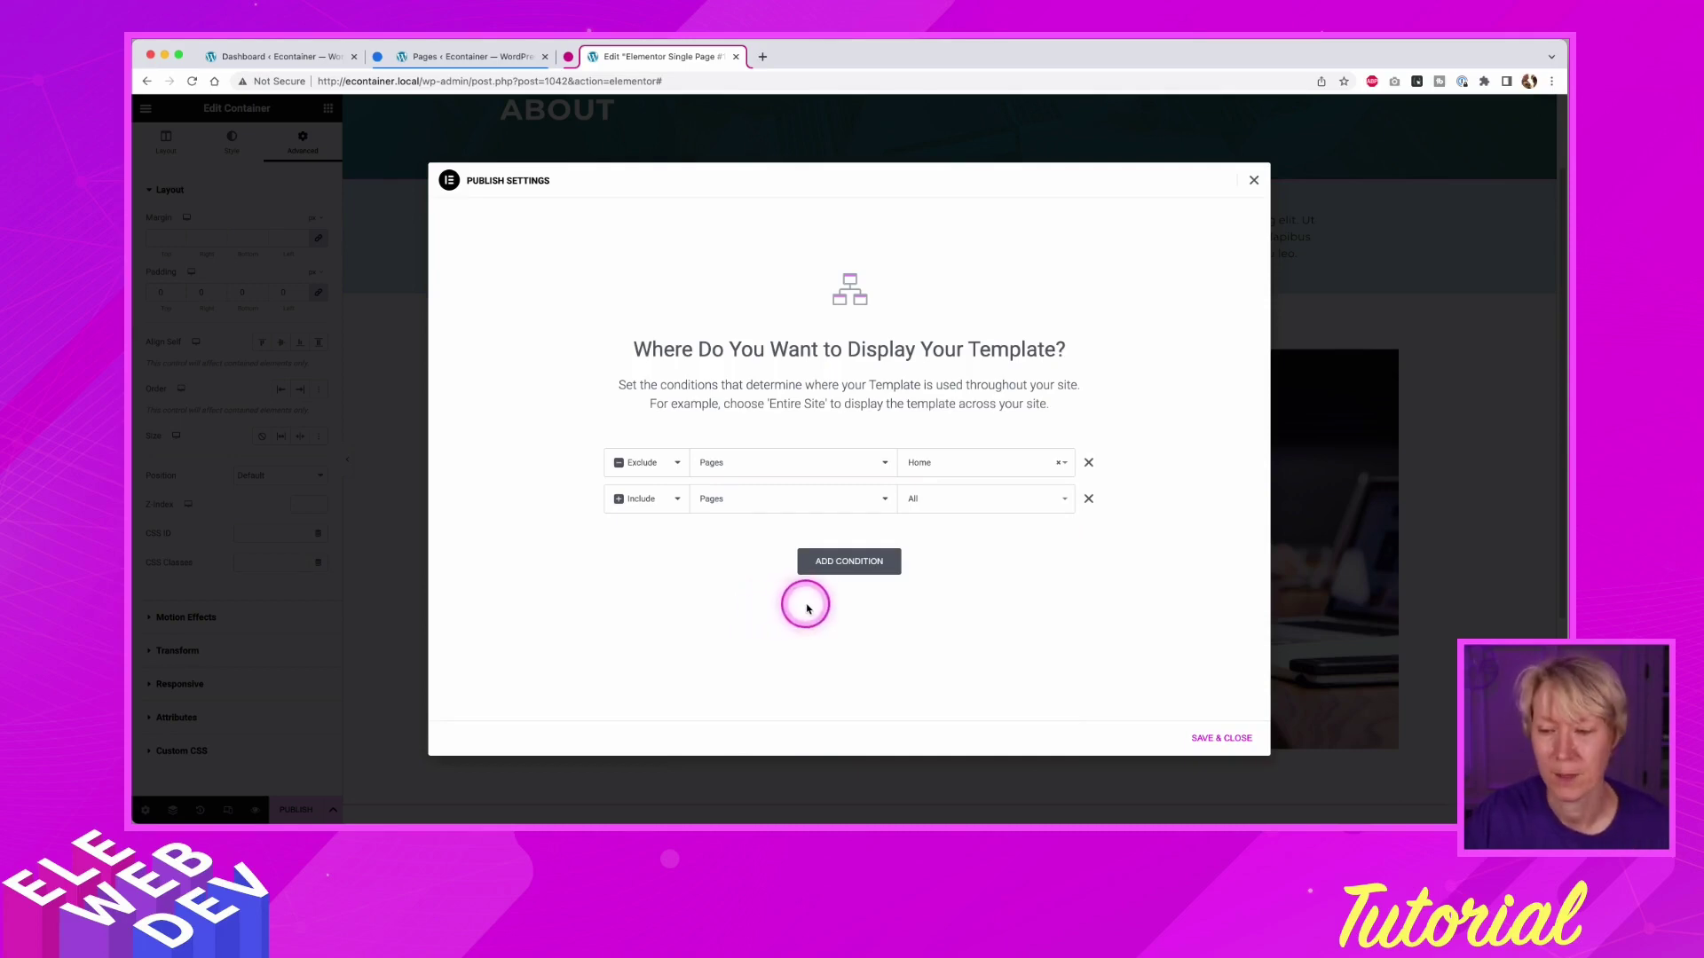
- Save the display conditions to publish the template, and open the About page for editing with Elementor in a new browser tab
click(1222, 738)
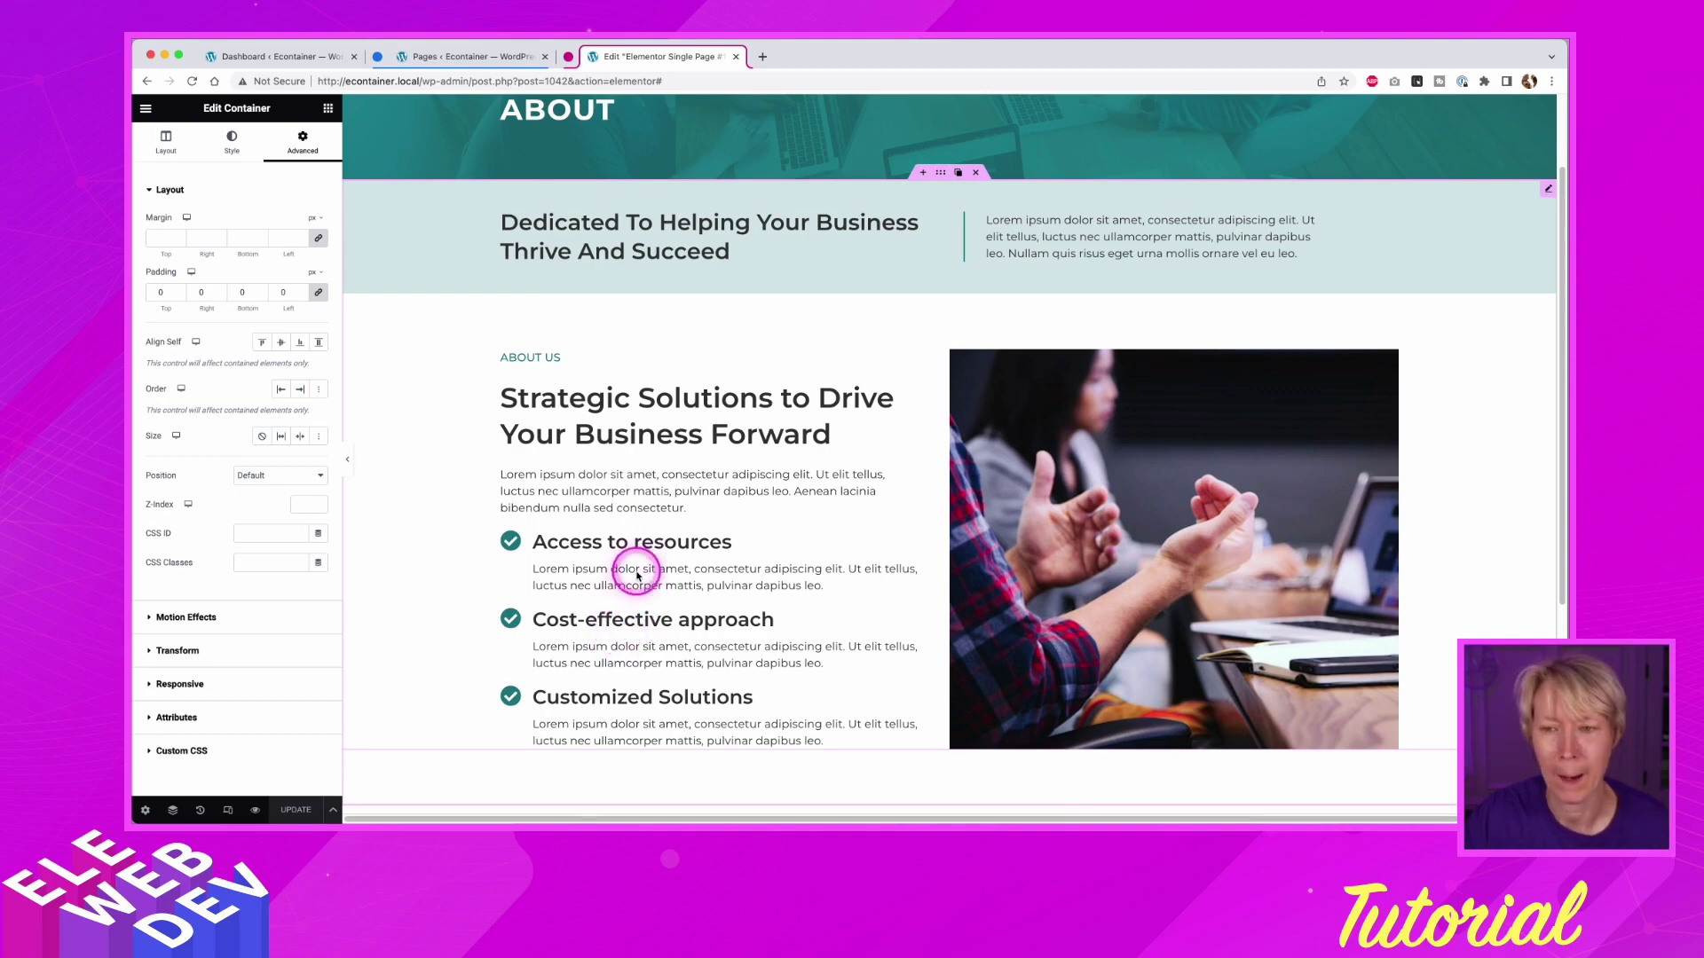
click(462, 60)
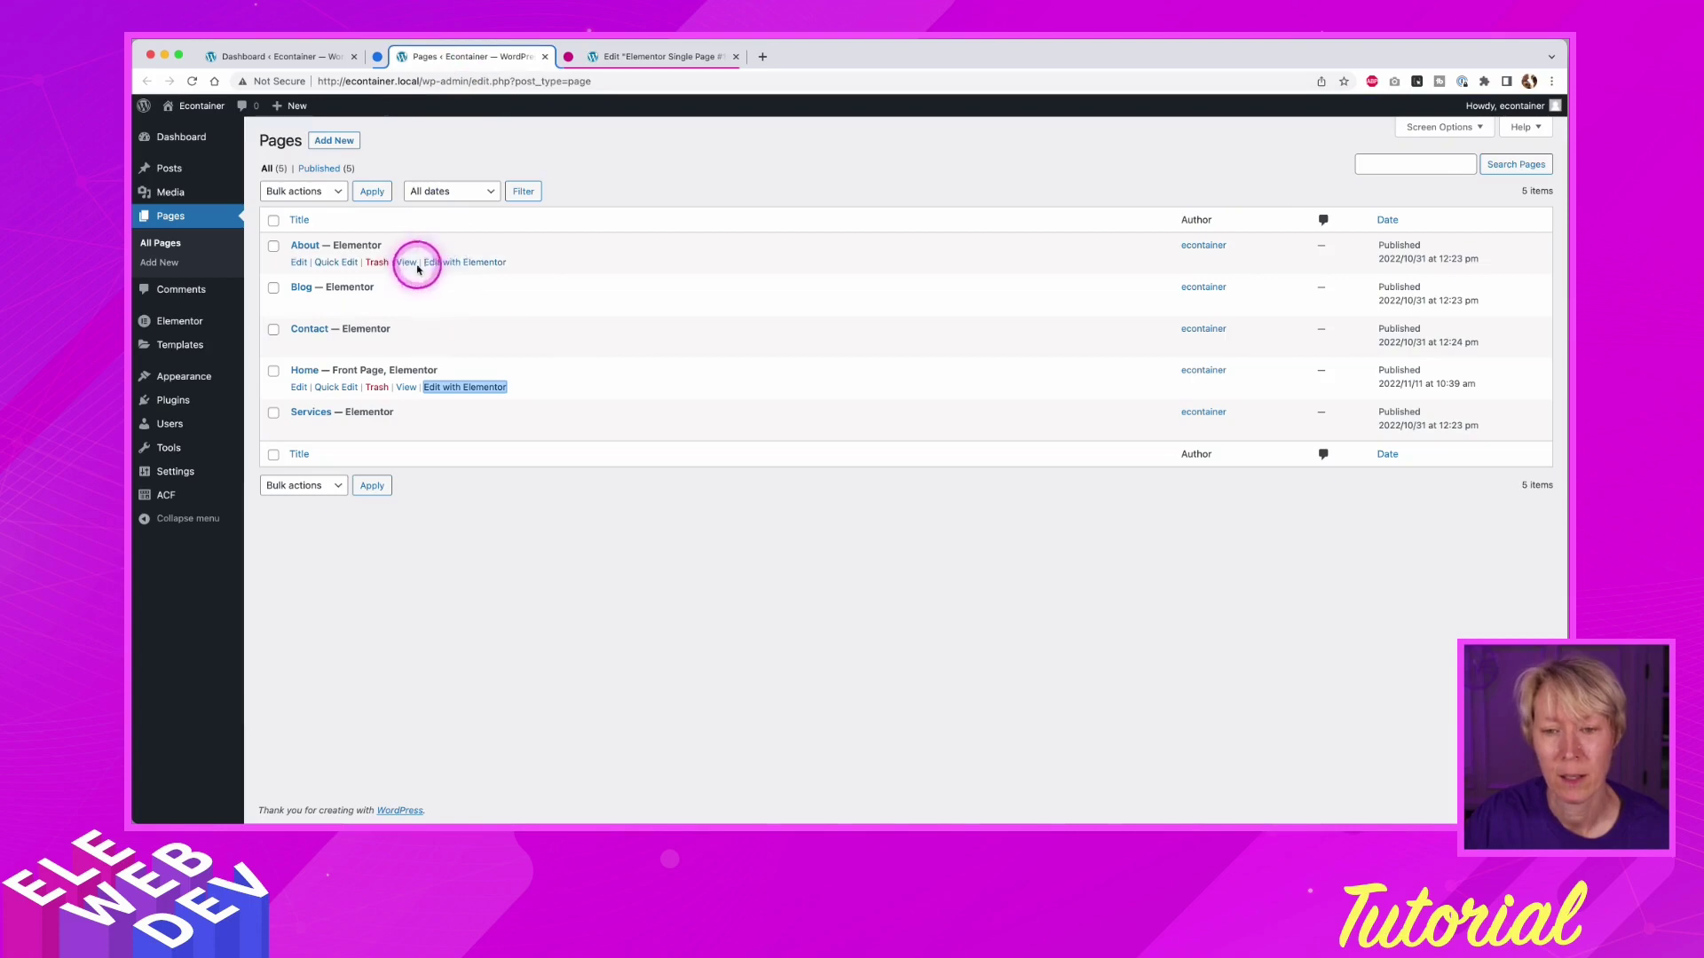
right_click(449, 260)
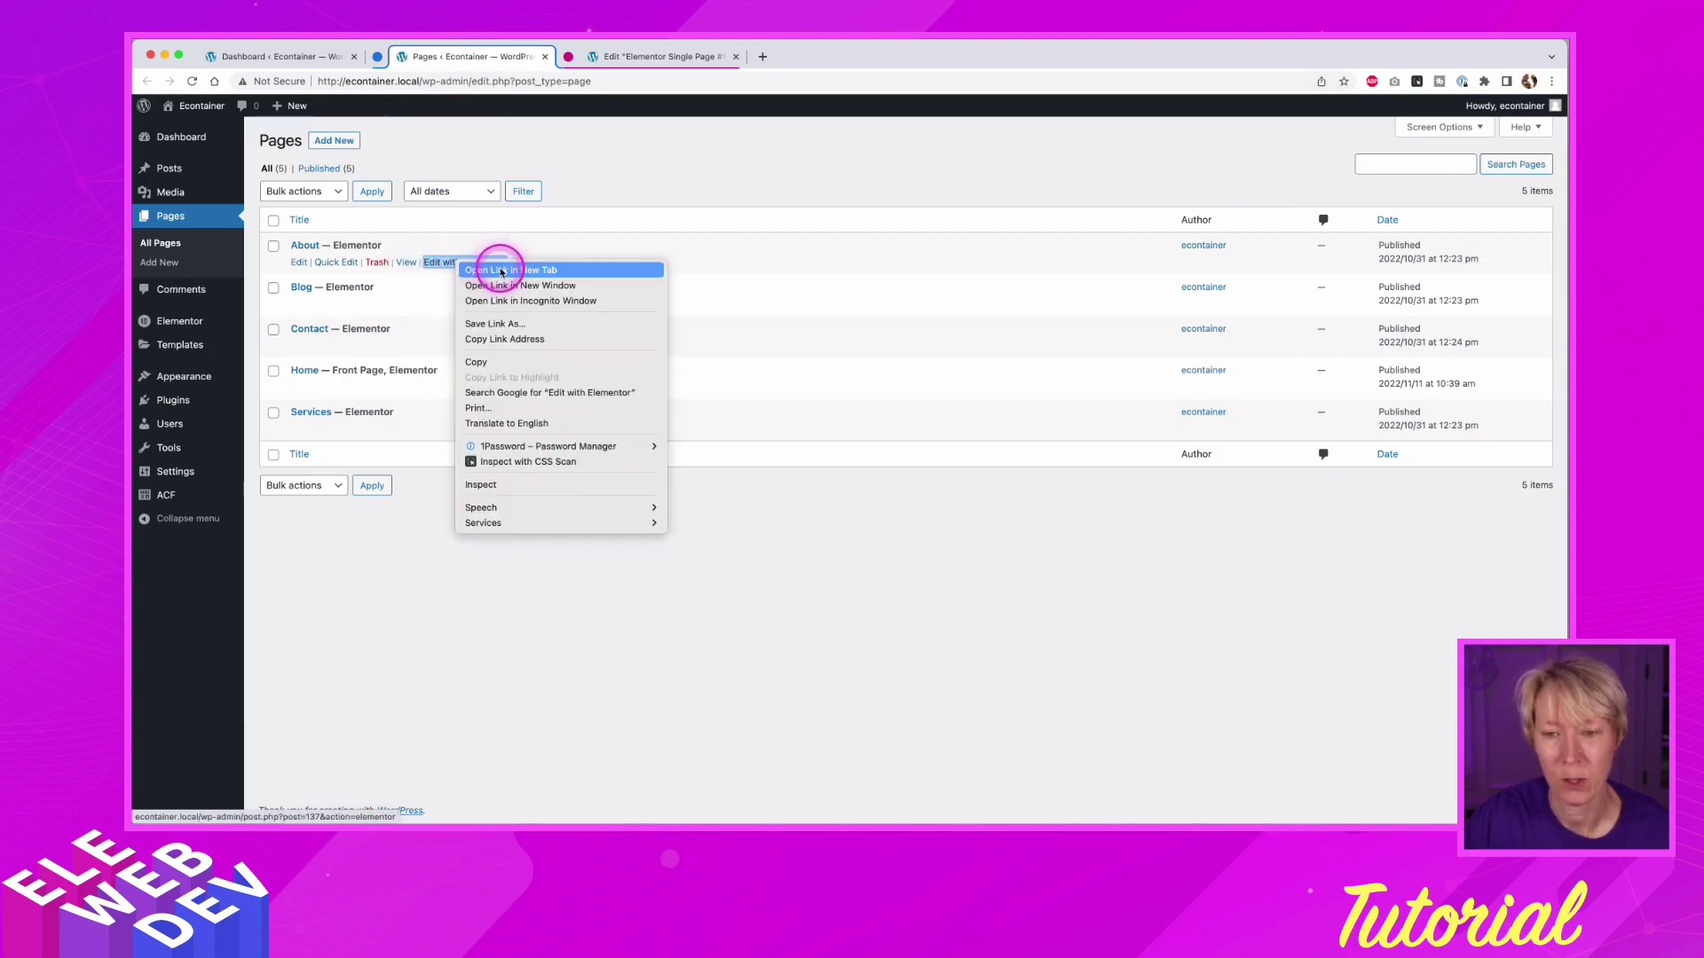
click(533, 269)
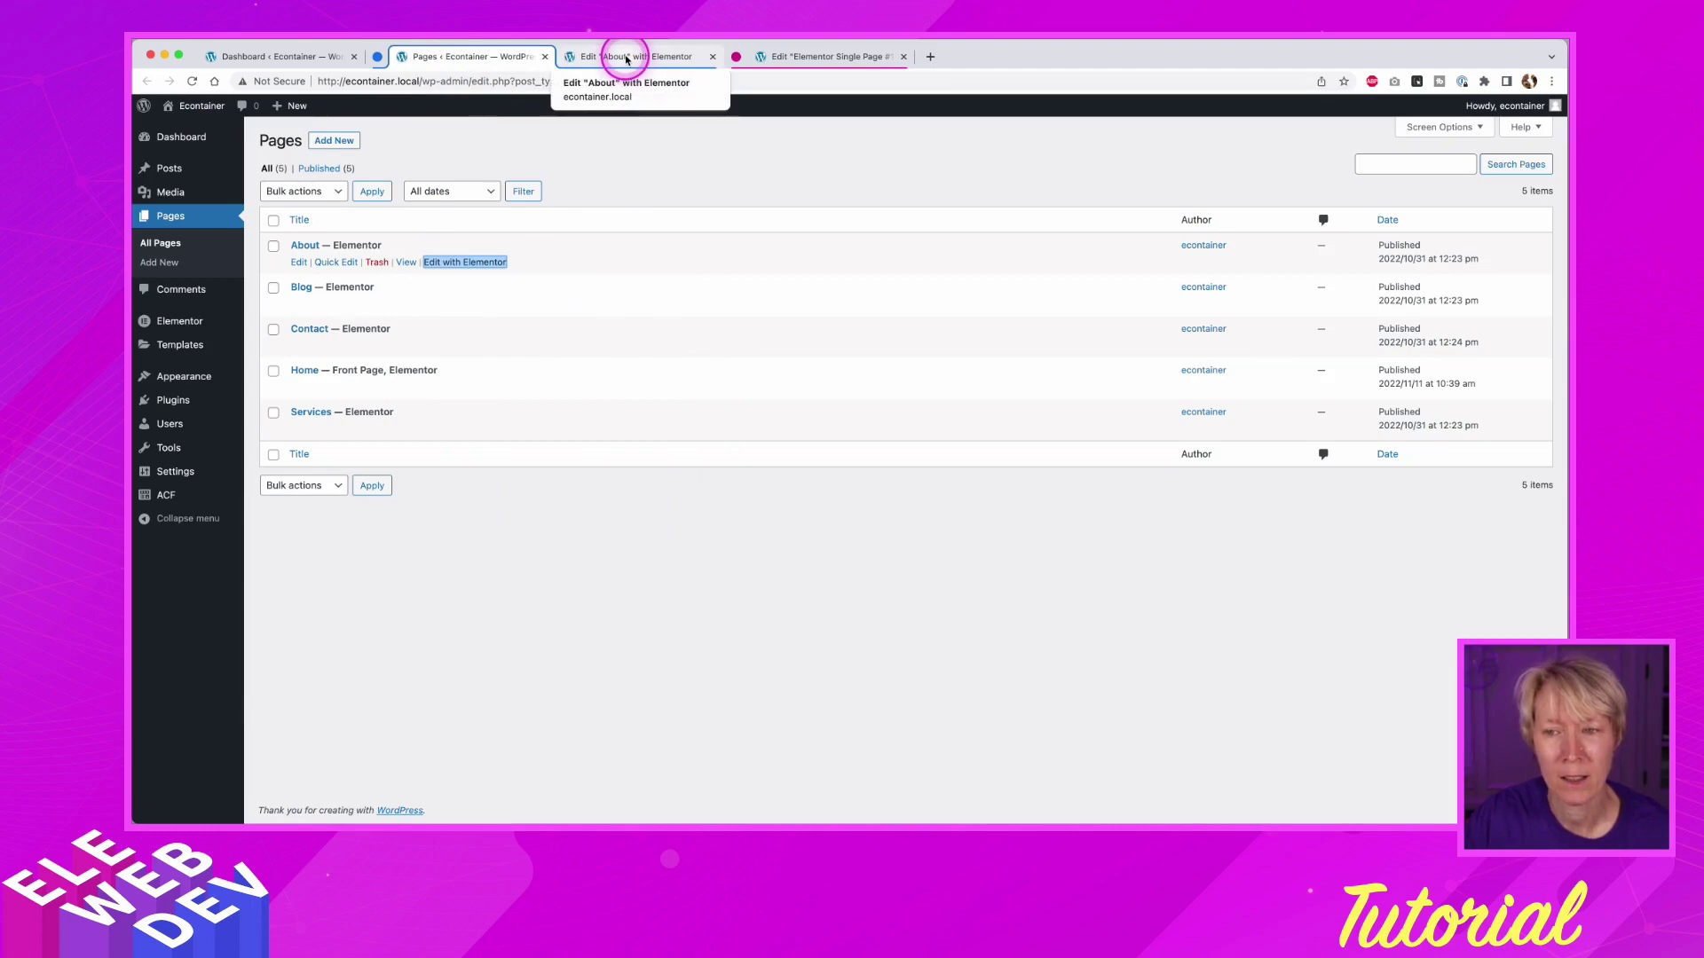
click(627, 61)
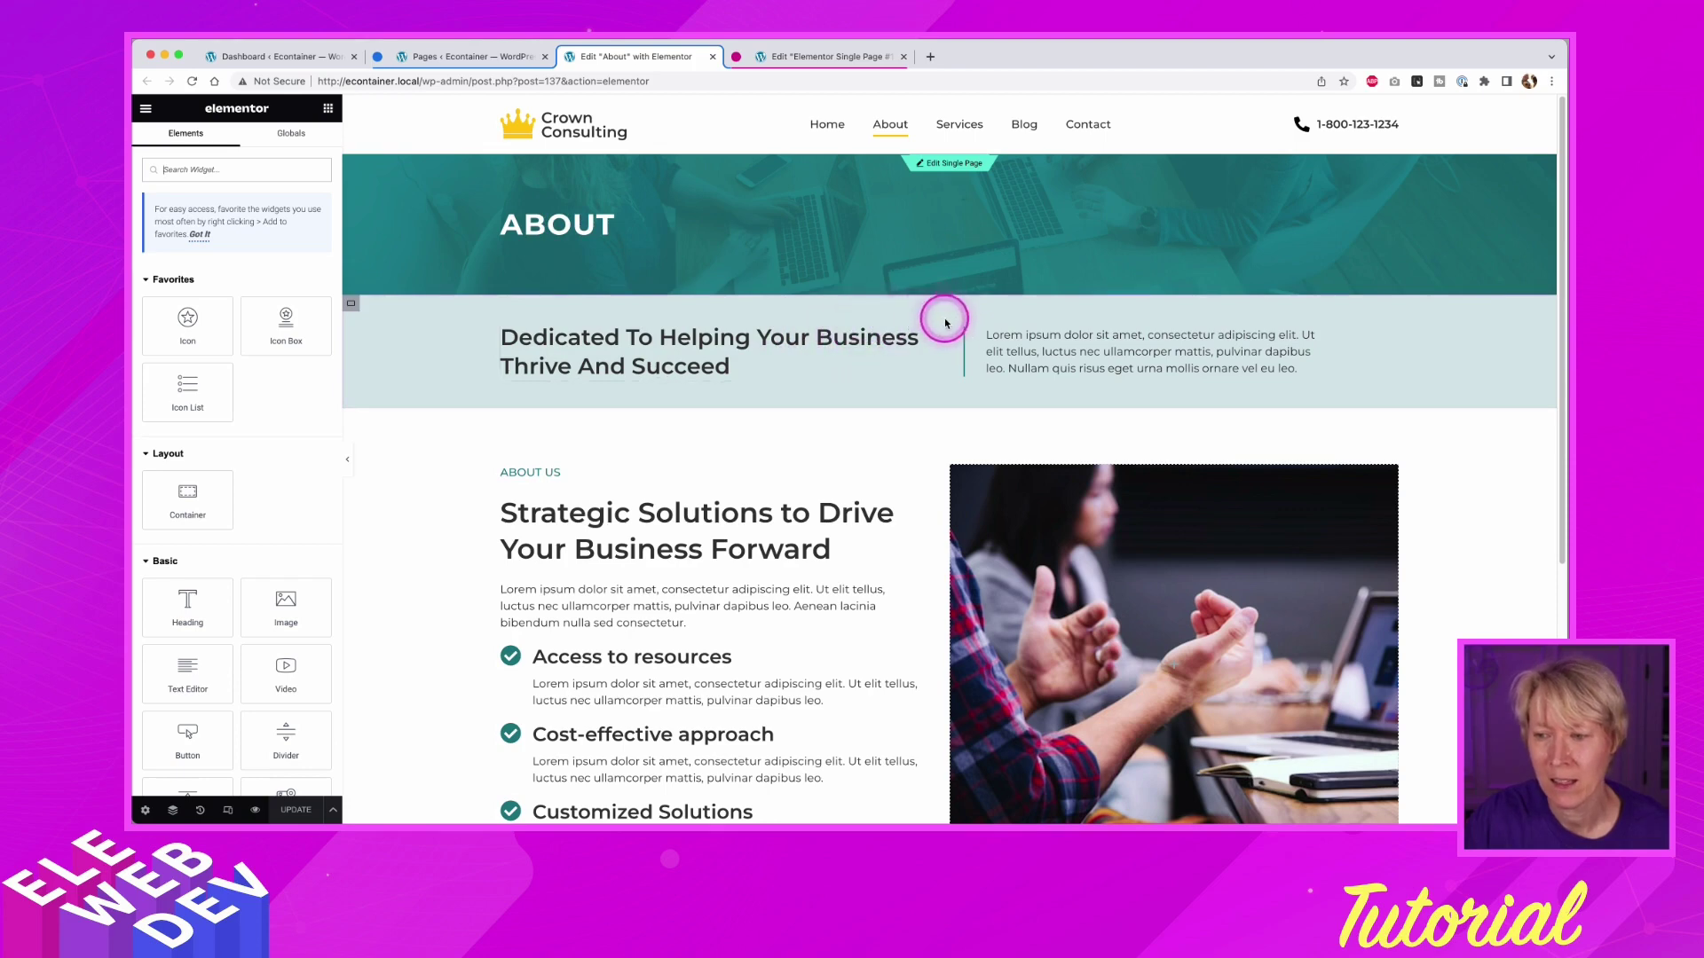
- Examine the layout and background colour settings of the container with the "Dedicated To Helping Your Business Thrive And Succeed" heading
drag(189, 331, 347, 312)
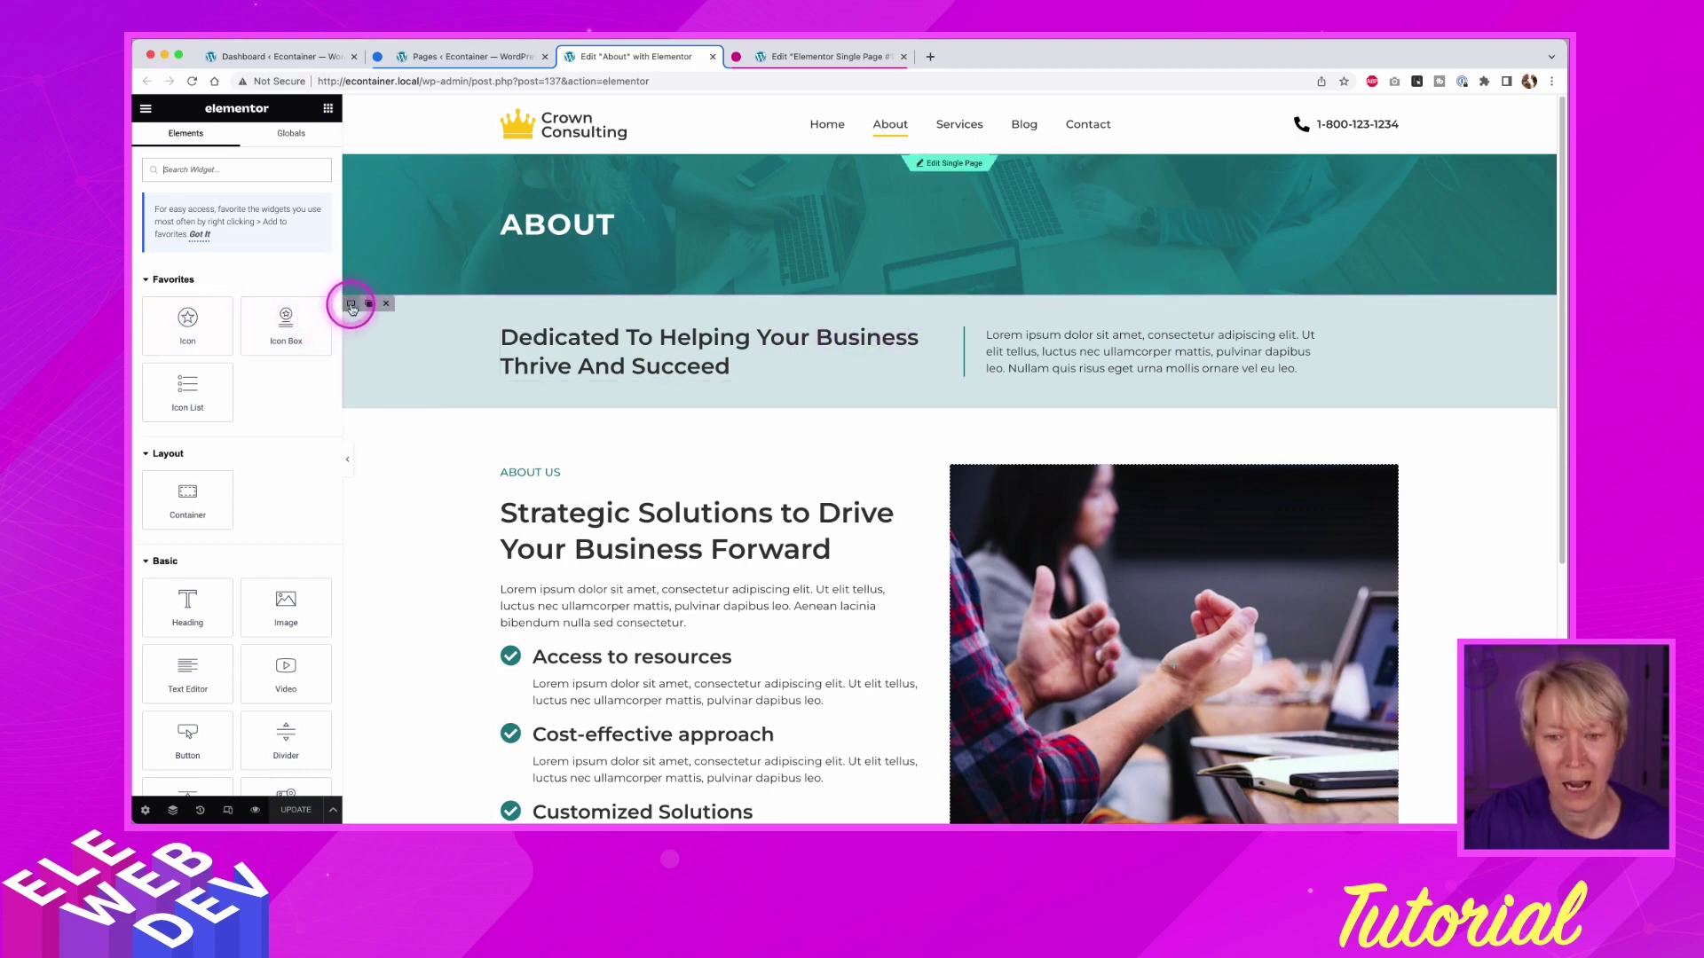
click(352, 304)
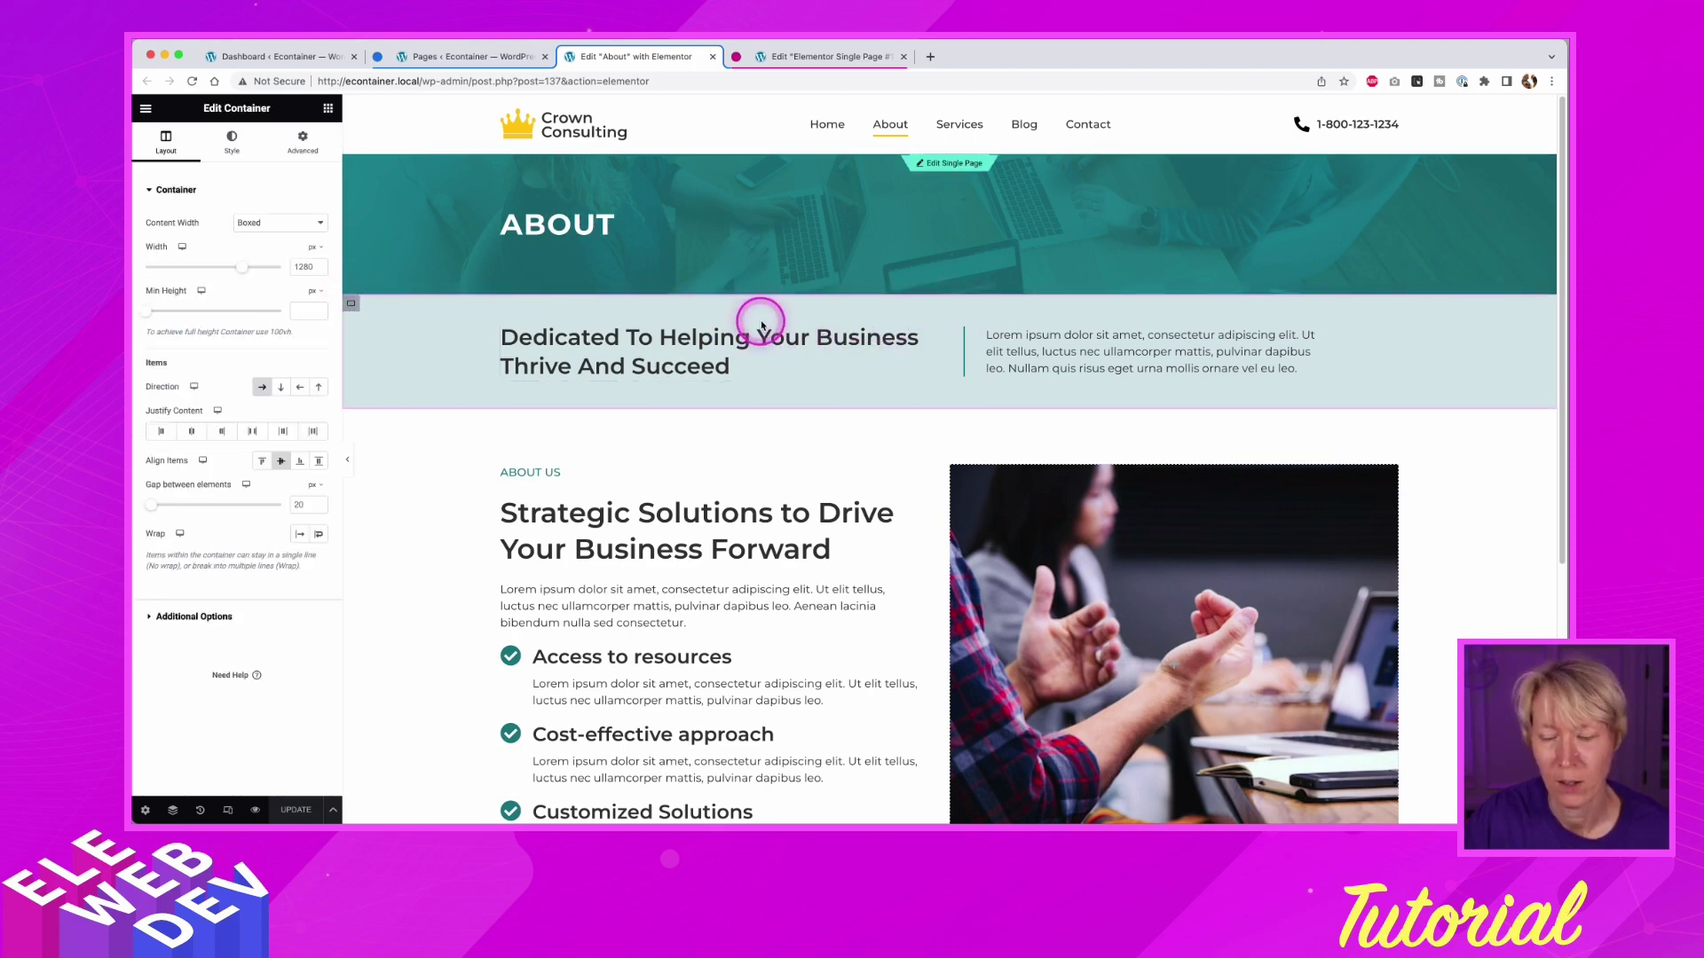
right_click(352, 307)
click(380, 312)
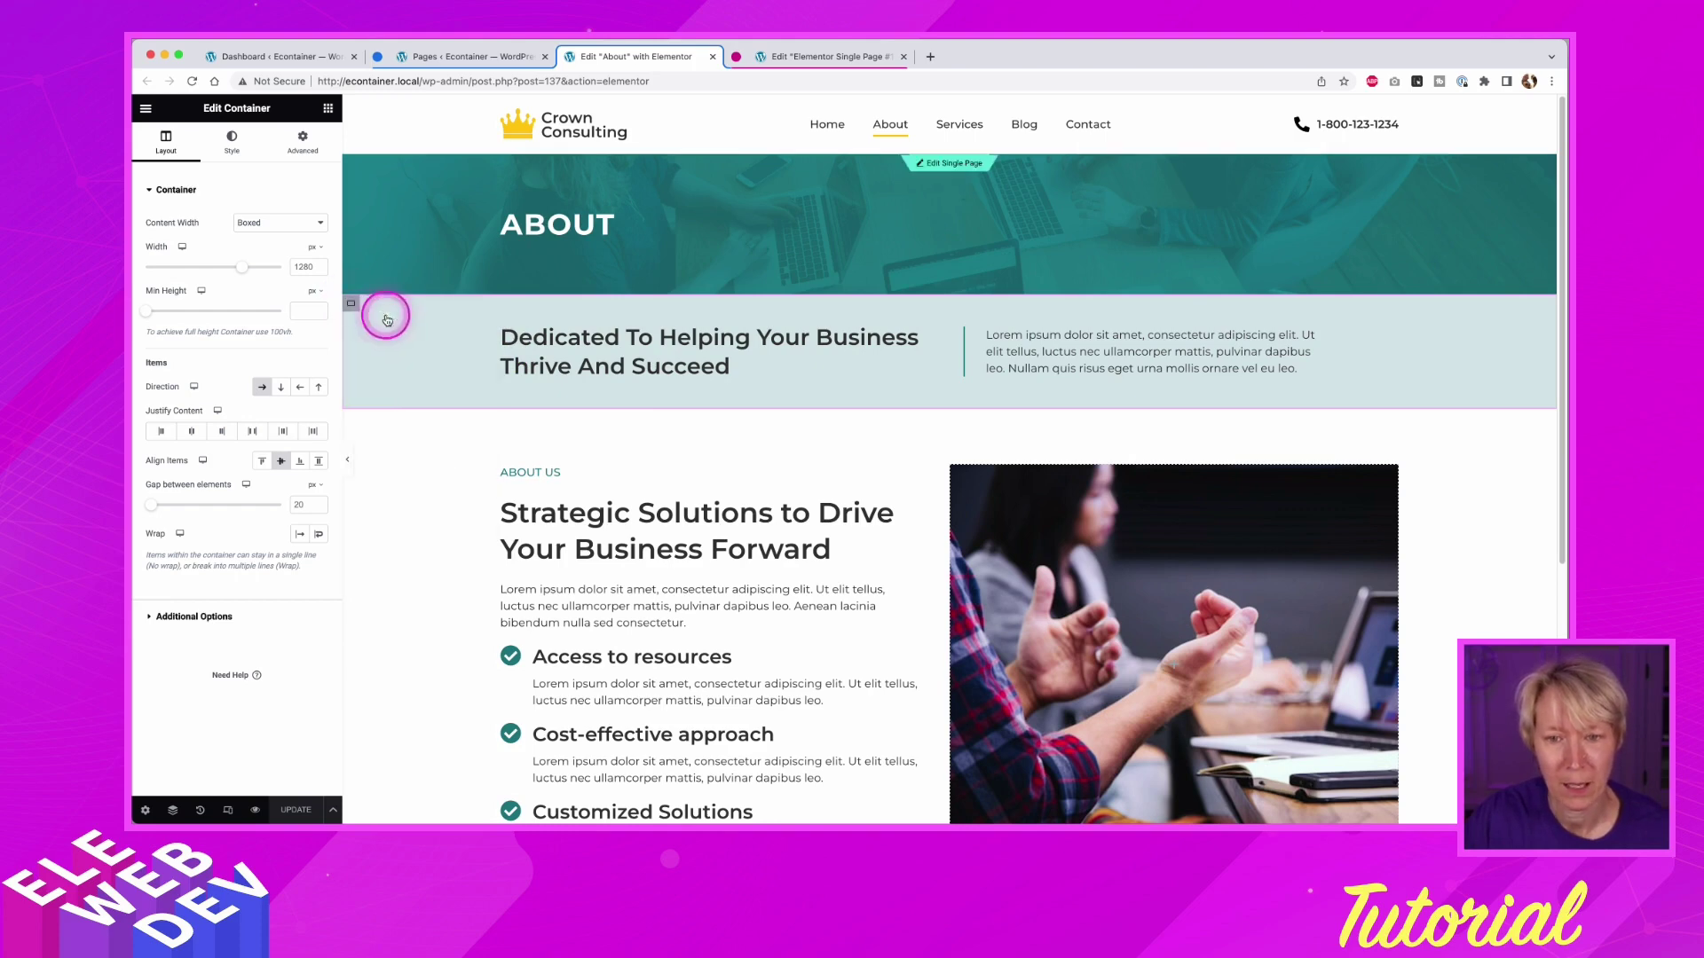
click(230, 142)
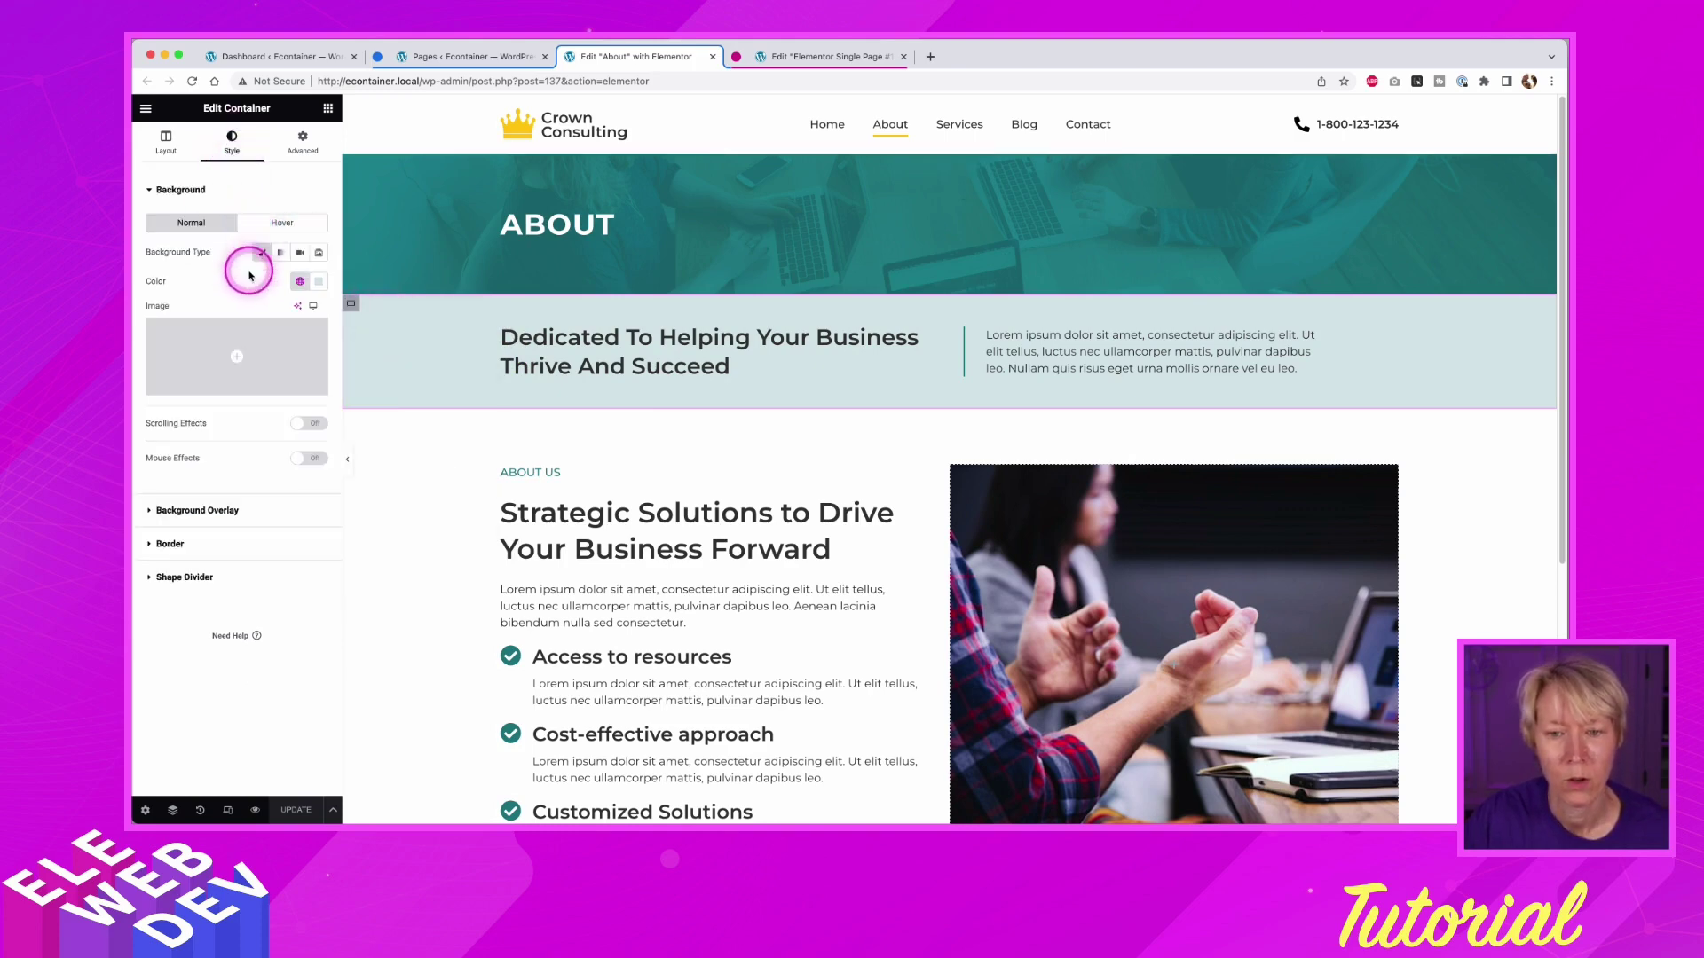
click(299, 284)
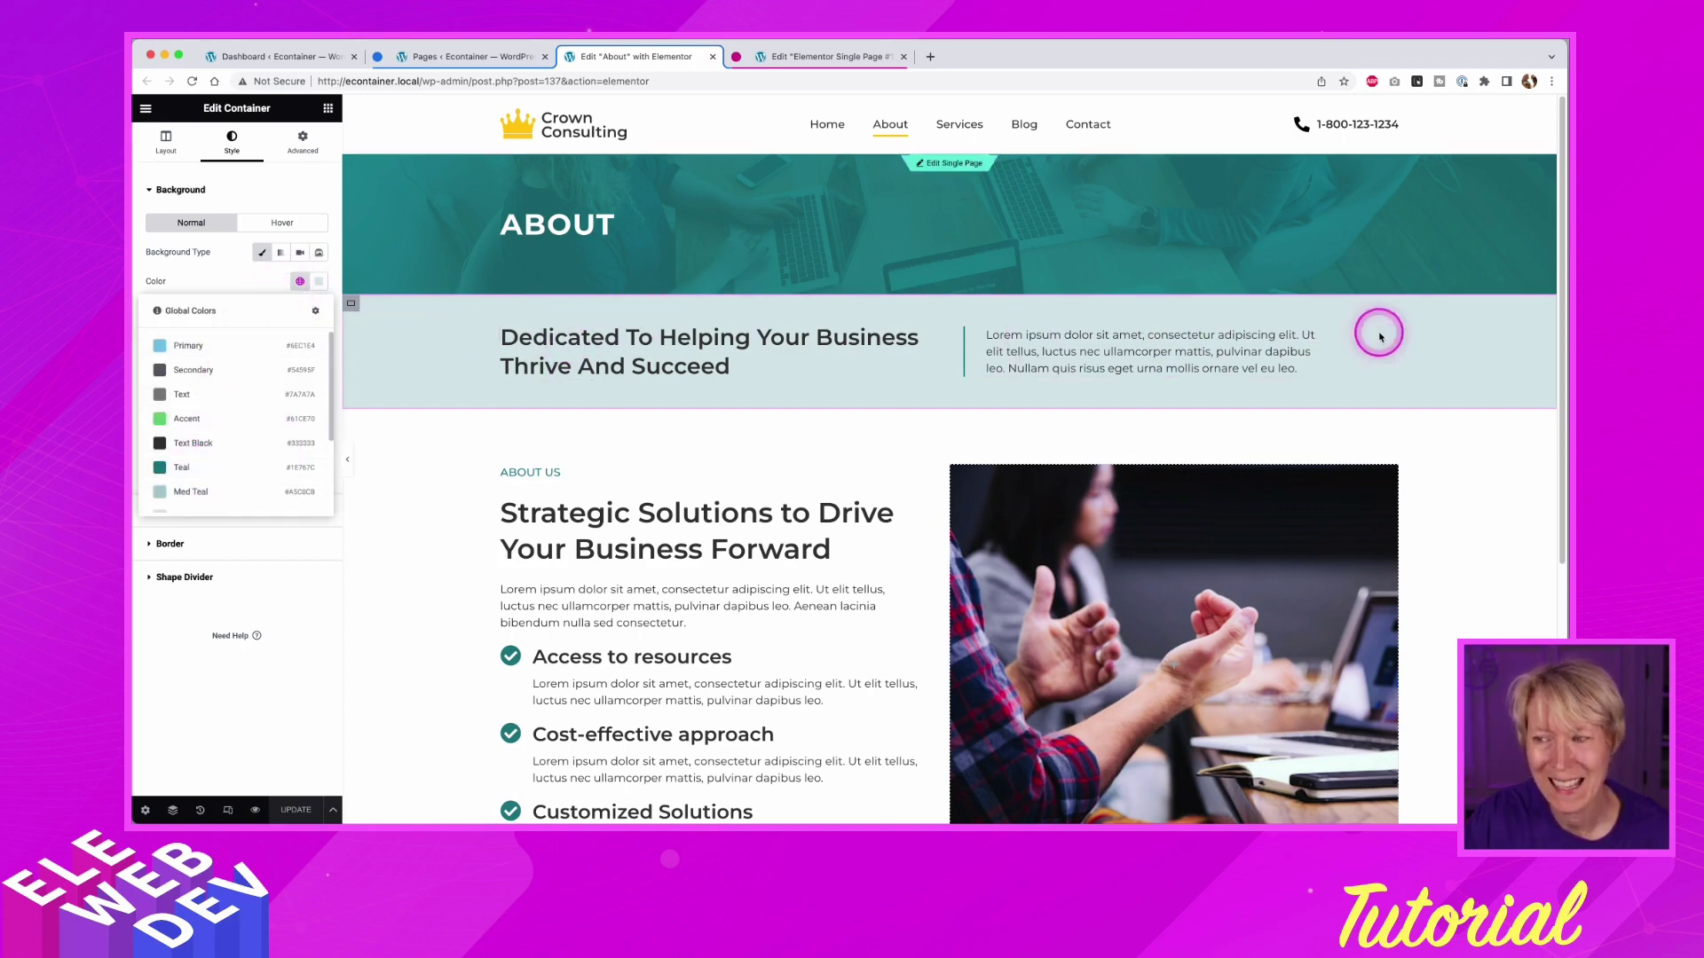
click(352, 305)
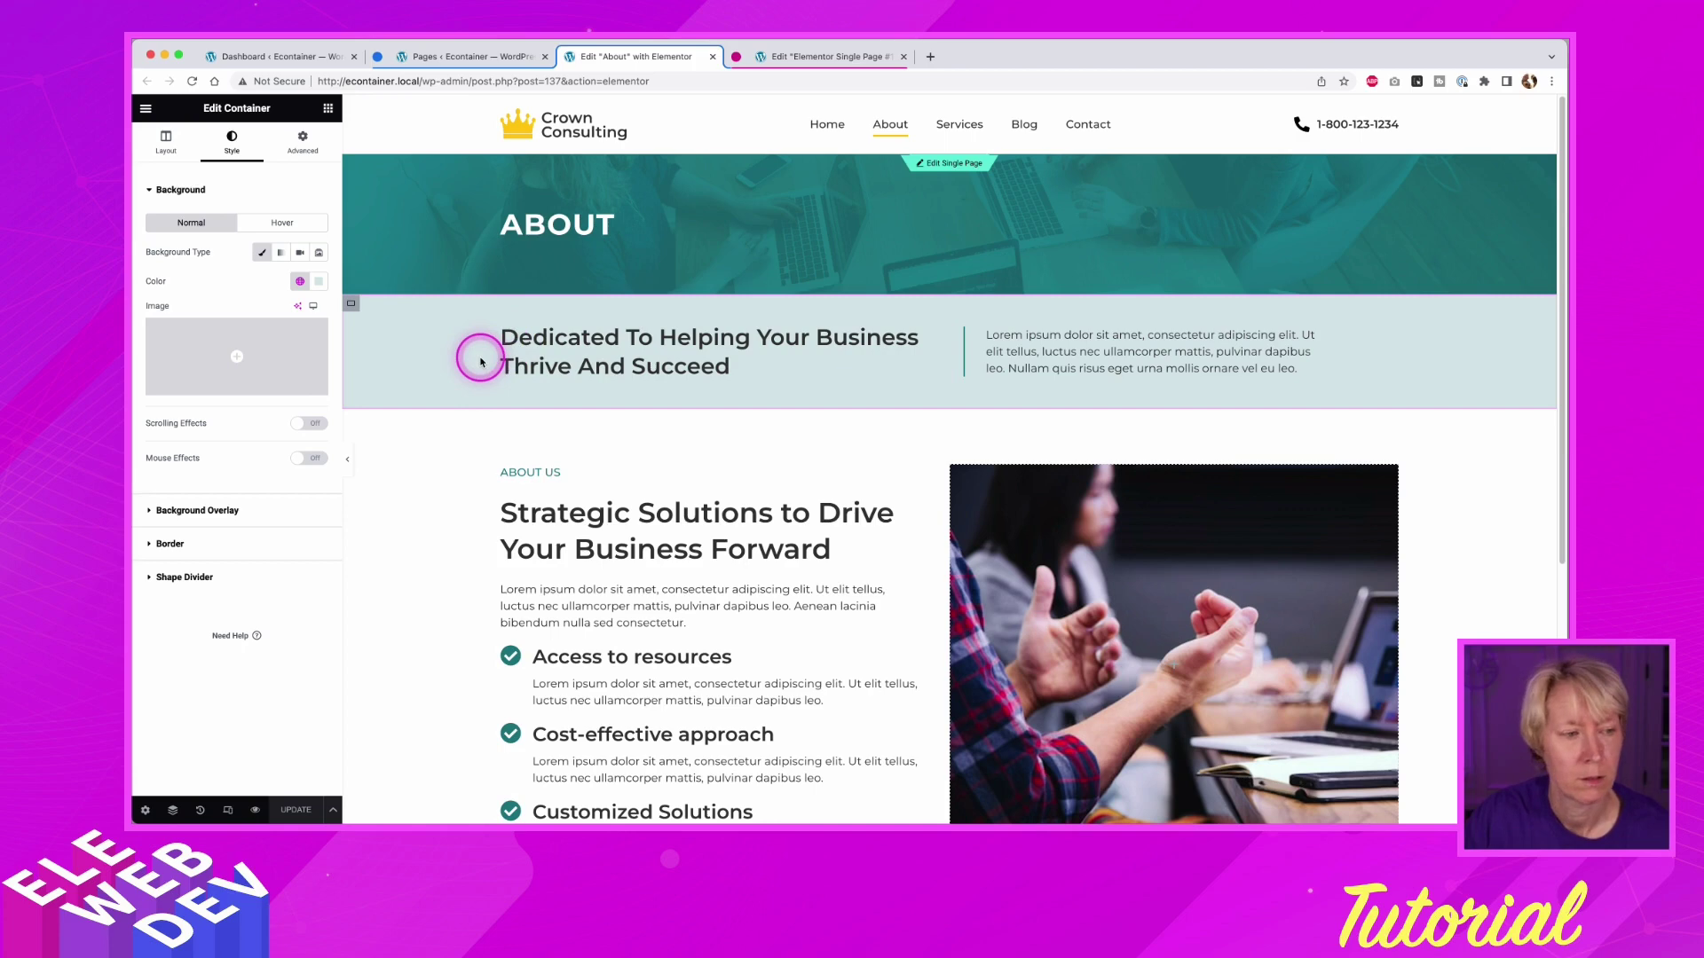
right_click(352, 305)
click(167, 149)
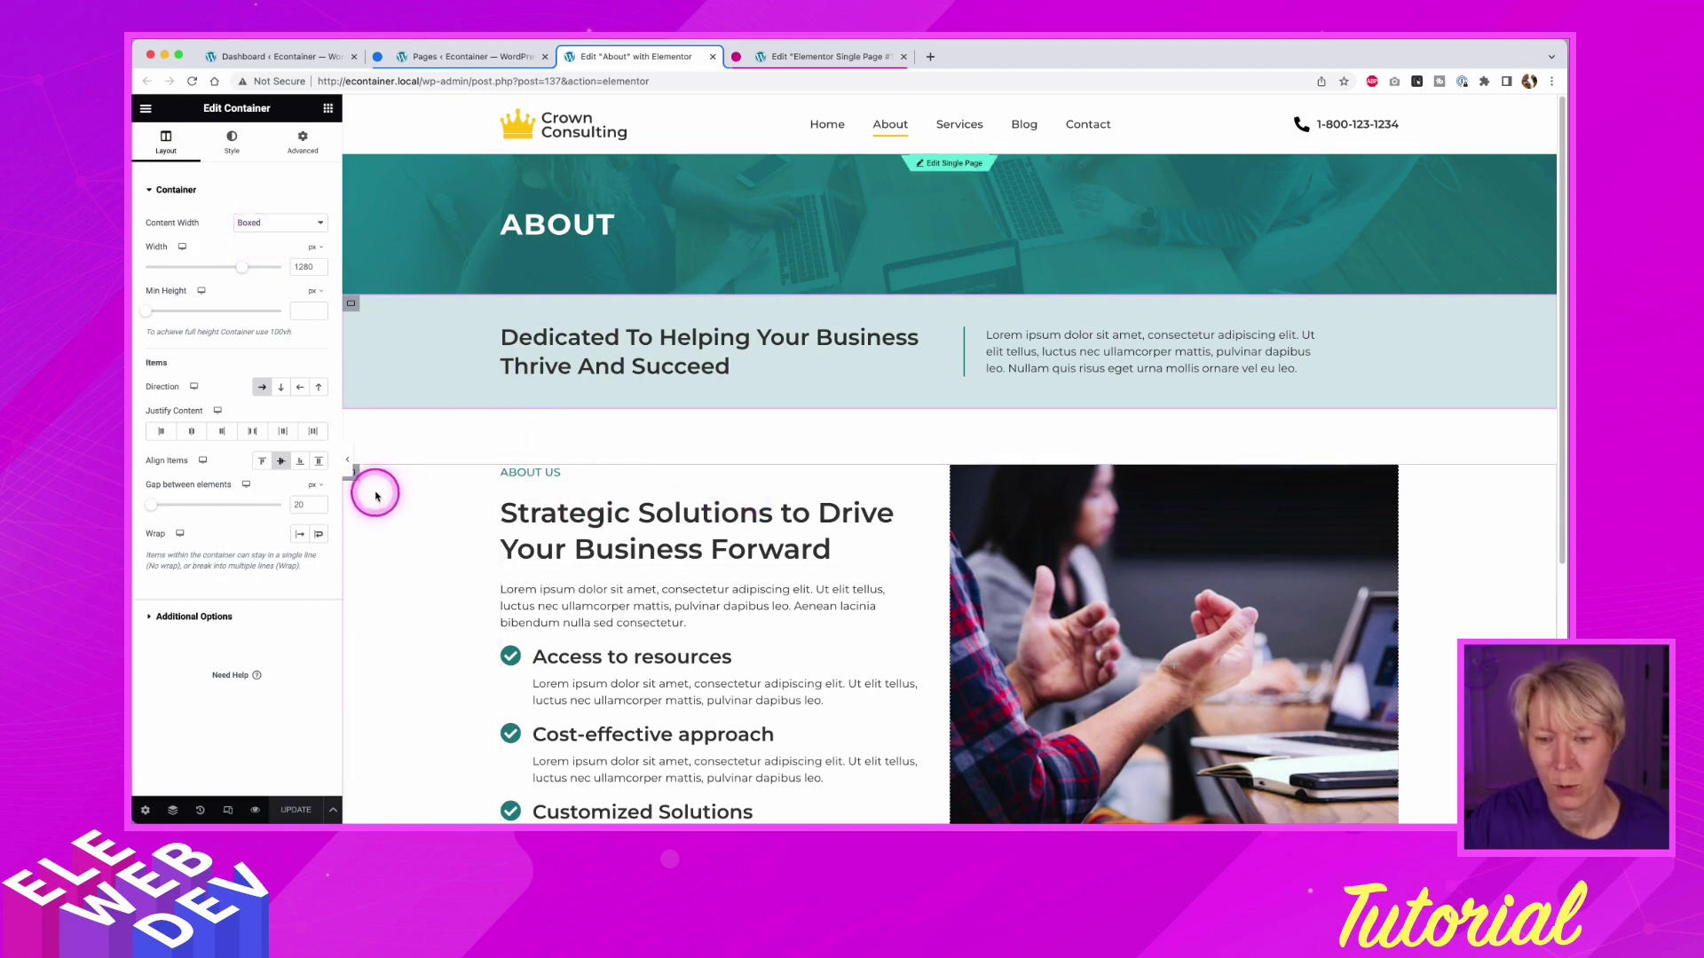
- Open the layout settings of the About Us container for review
right_click(356, 479)
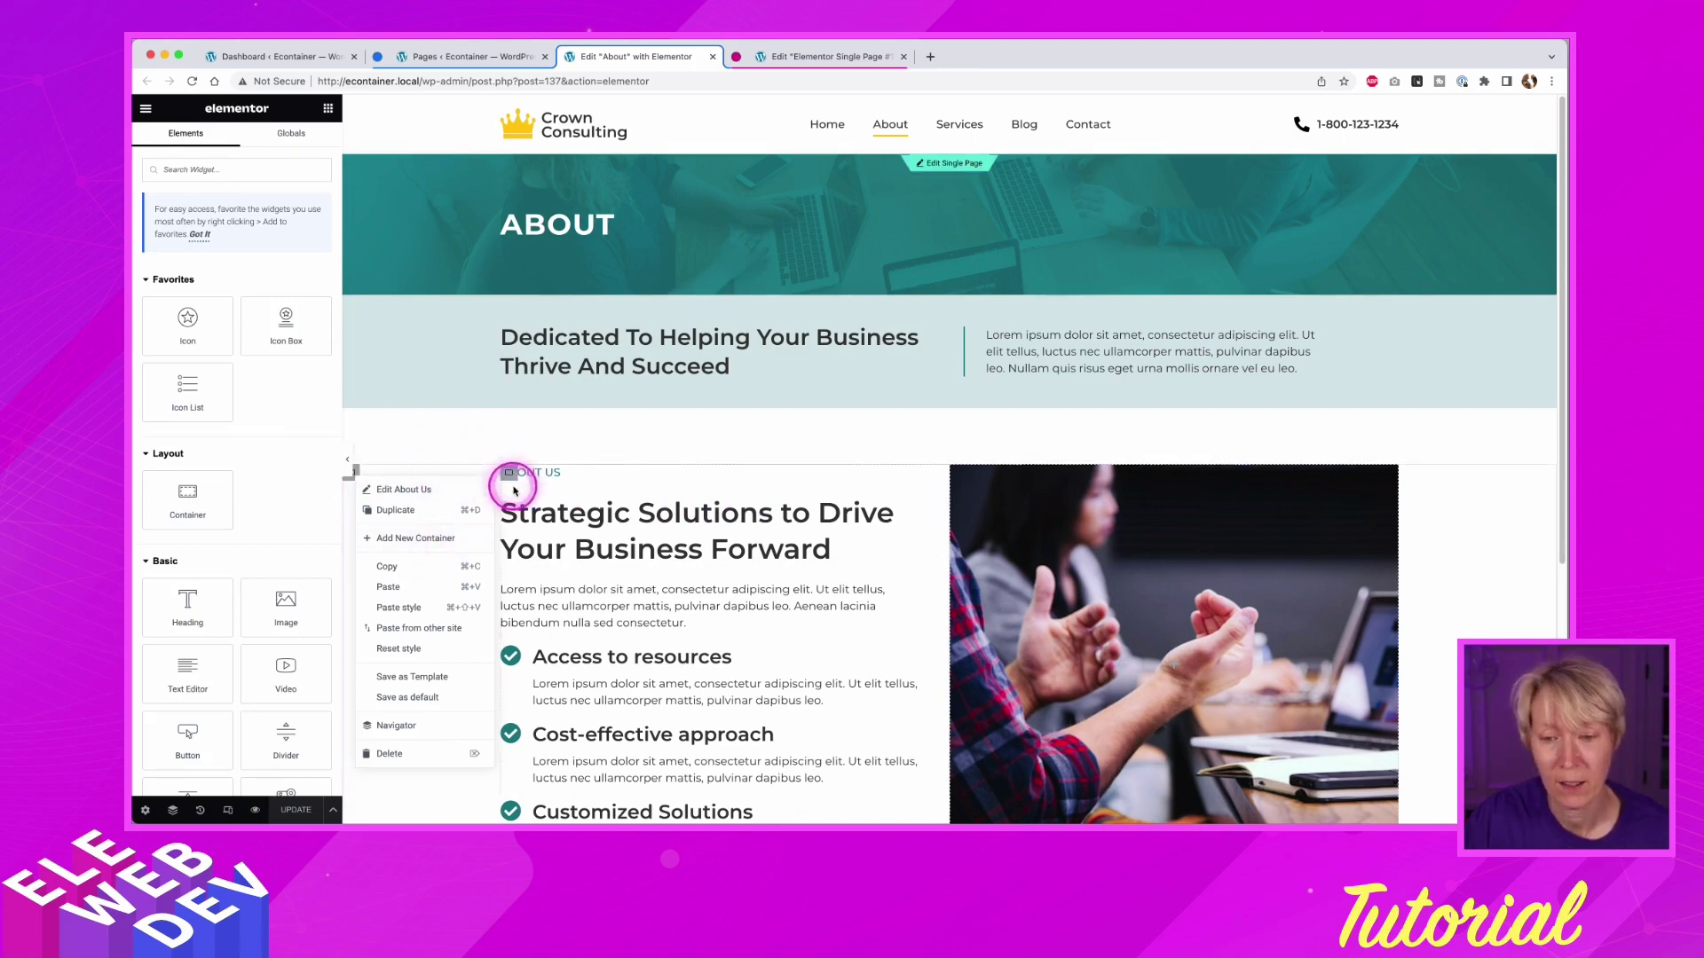
click(363, 478)
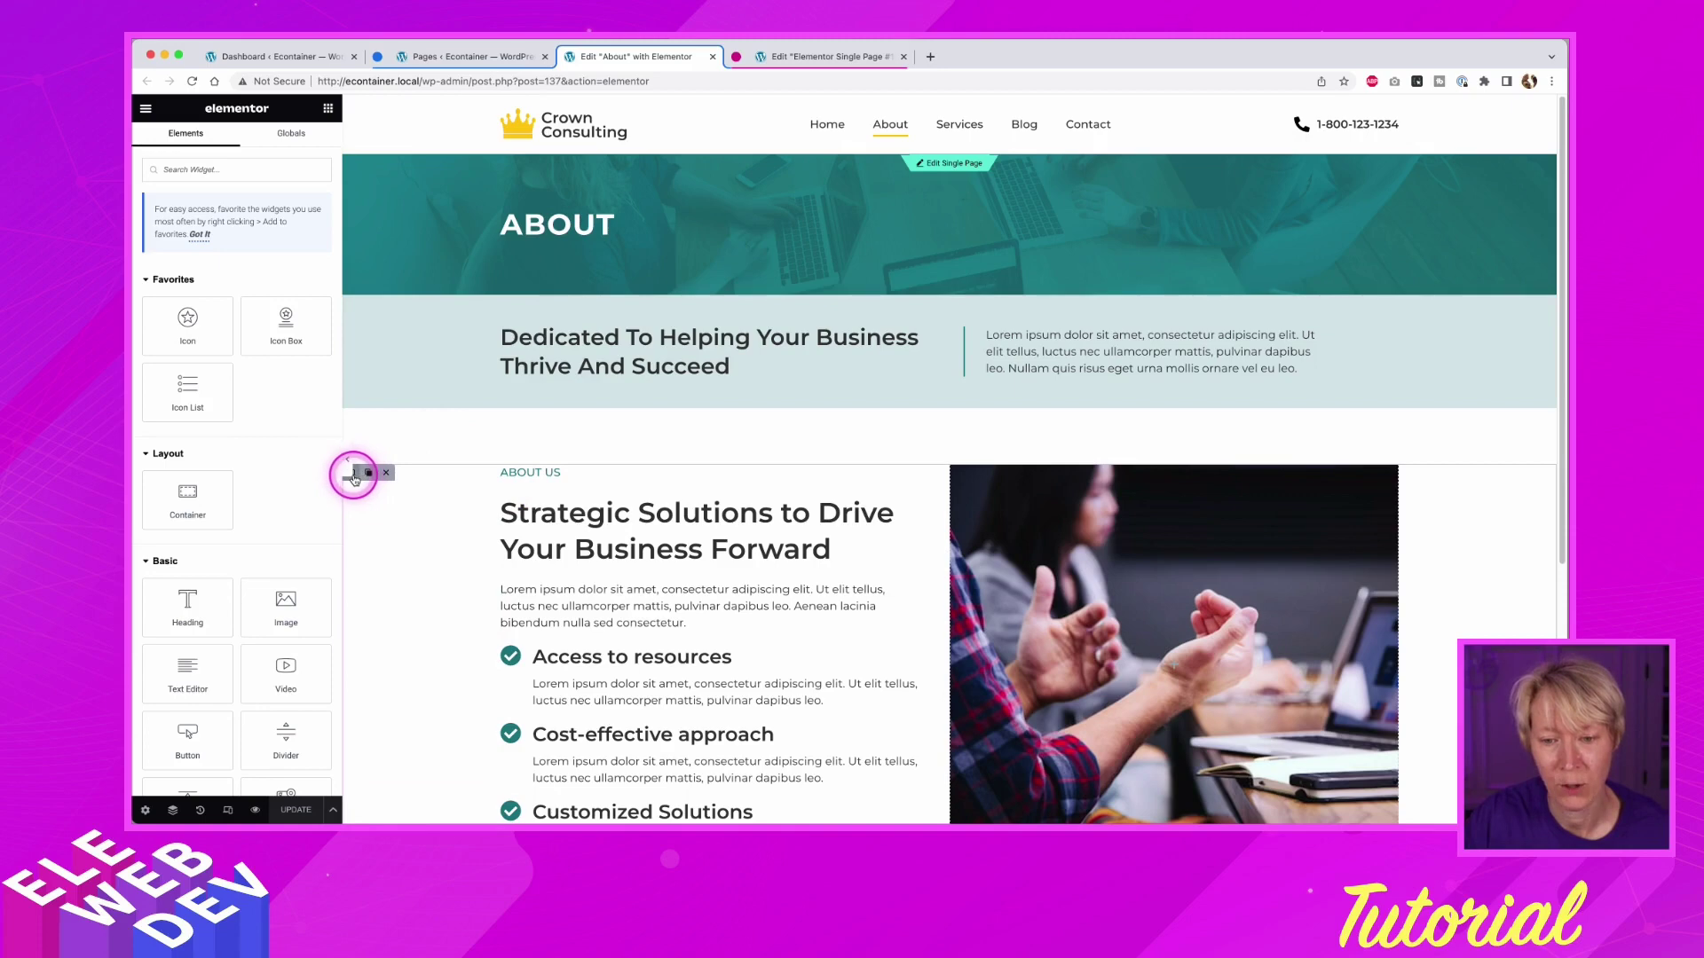
right_click(353, 479)
click(401, 489)
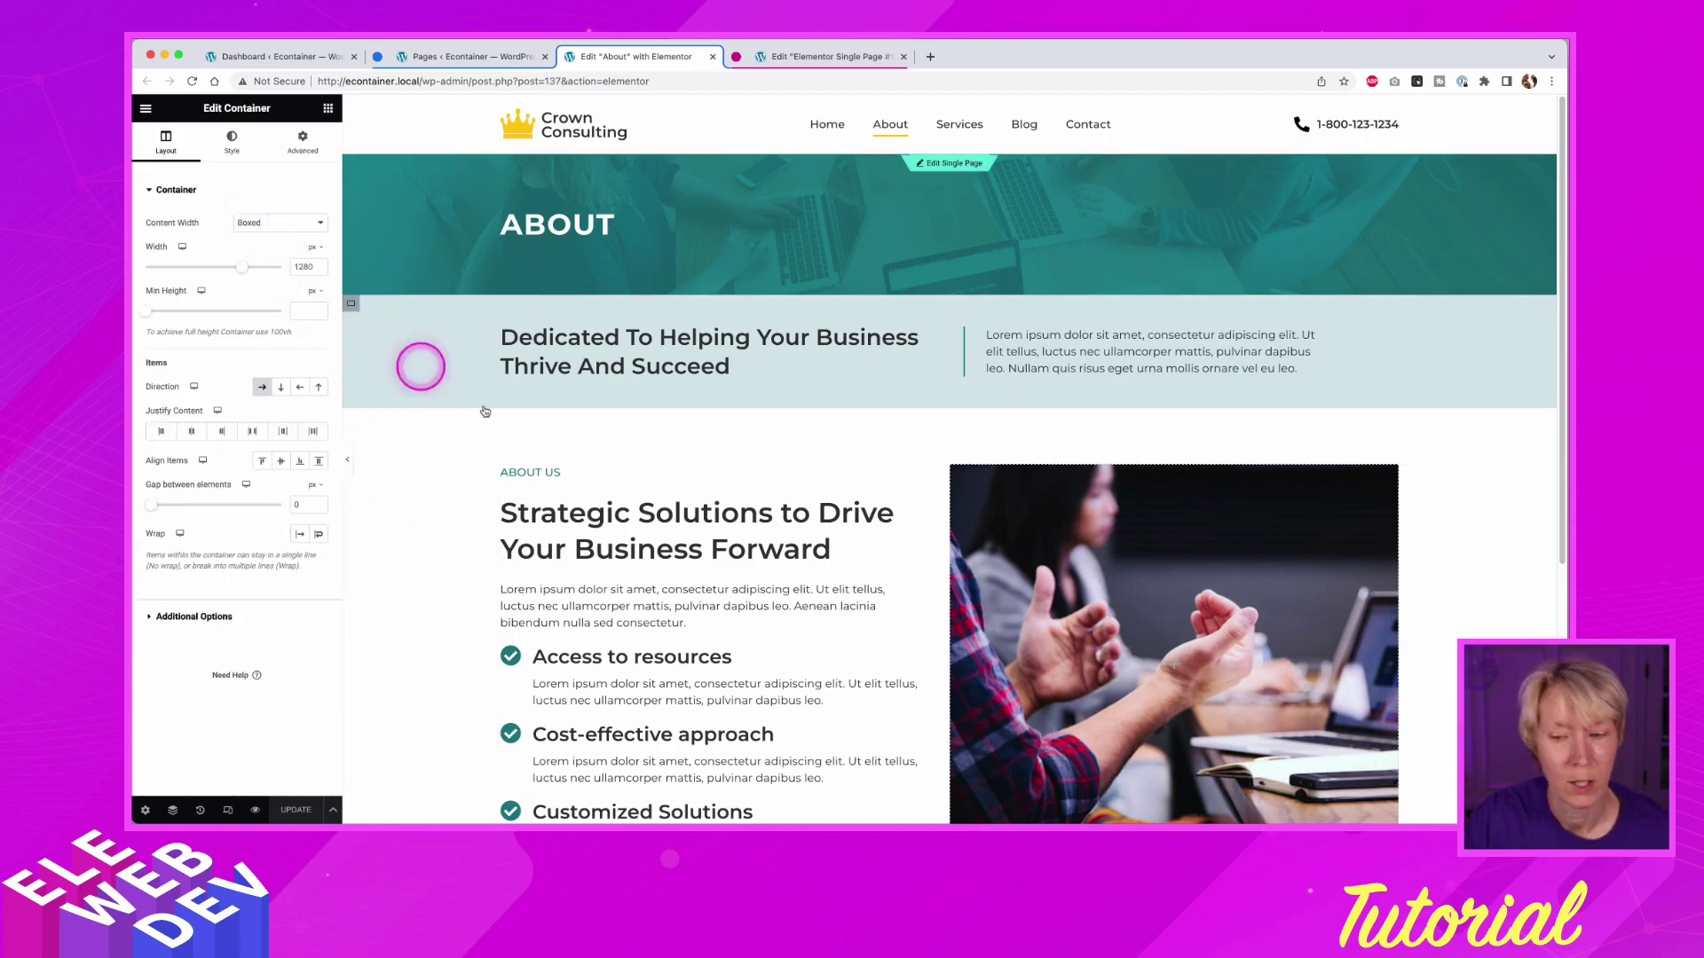
- Add a new empty container with row direction below the About Us section
scroll(747, 524, down, 2)
scroll(747, 524, down, 5)
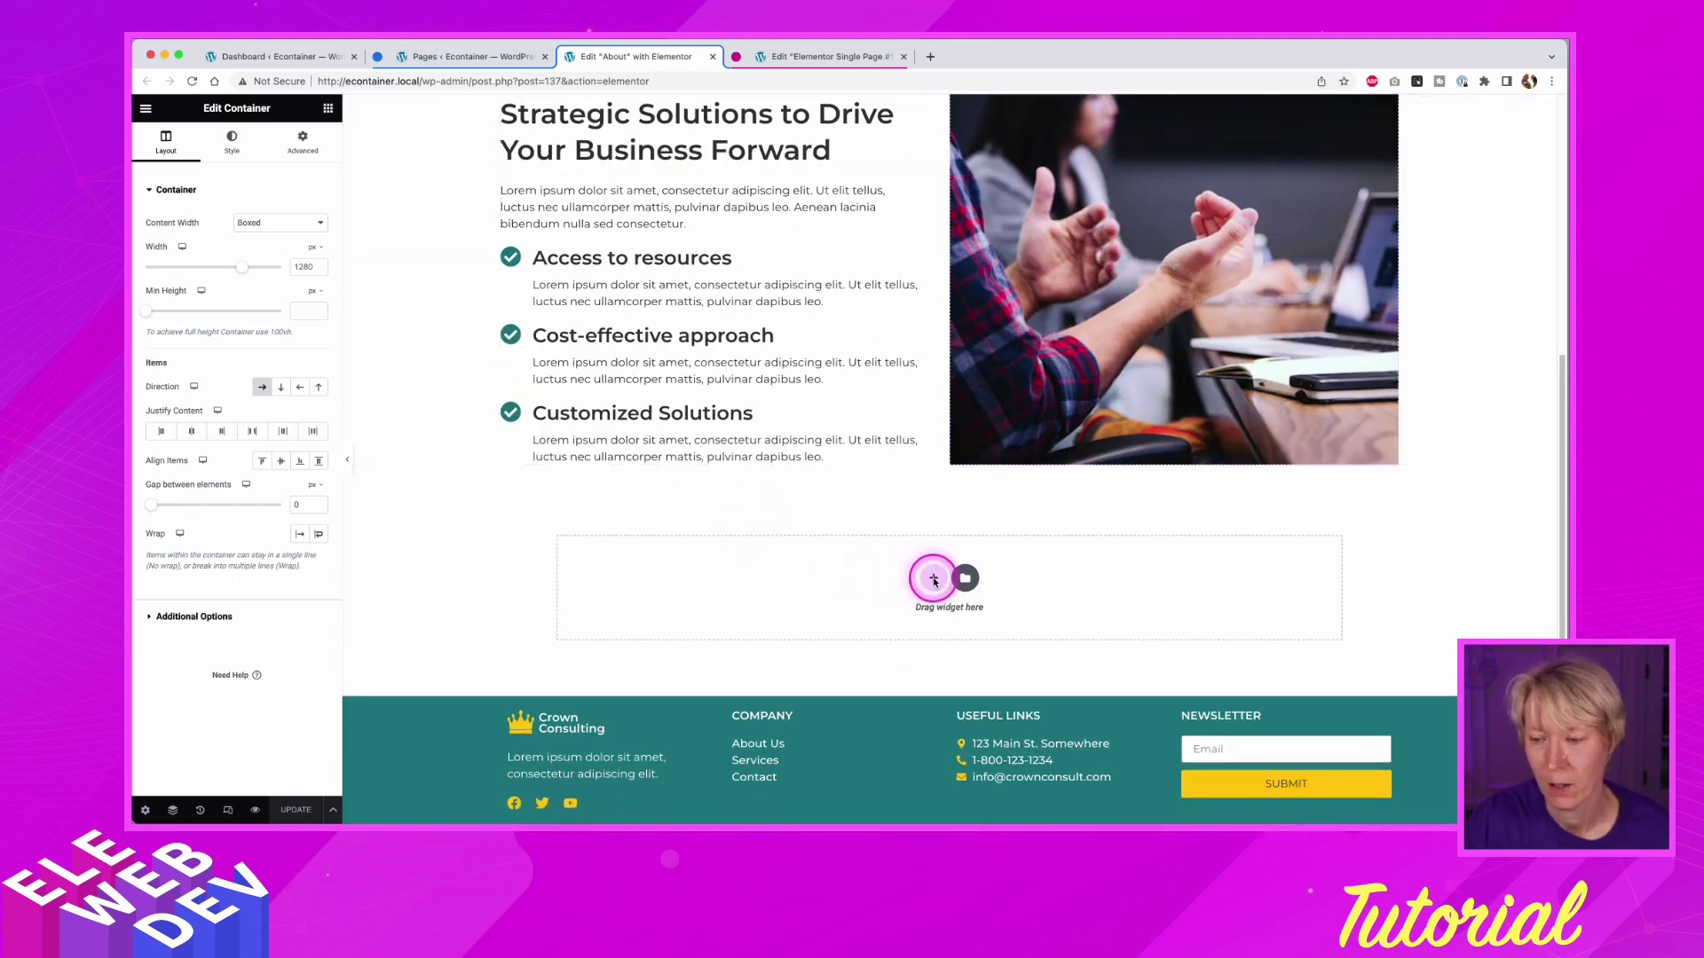
click(918, 580)
click(833, 612)
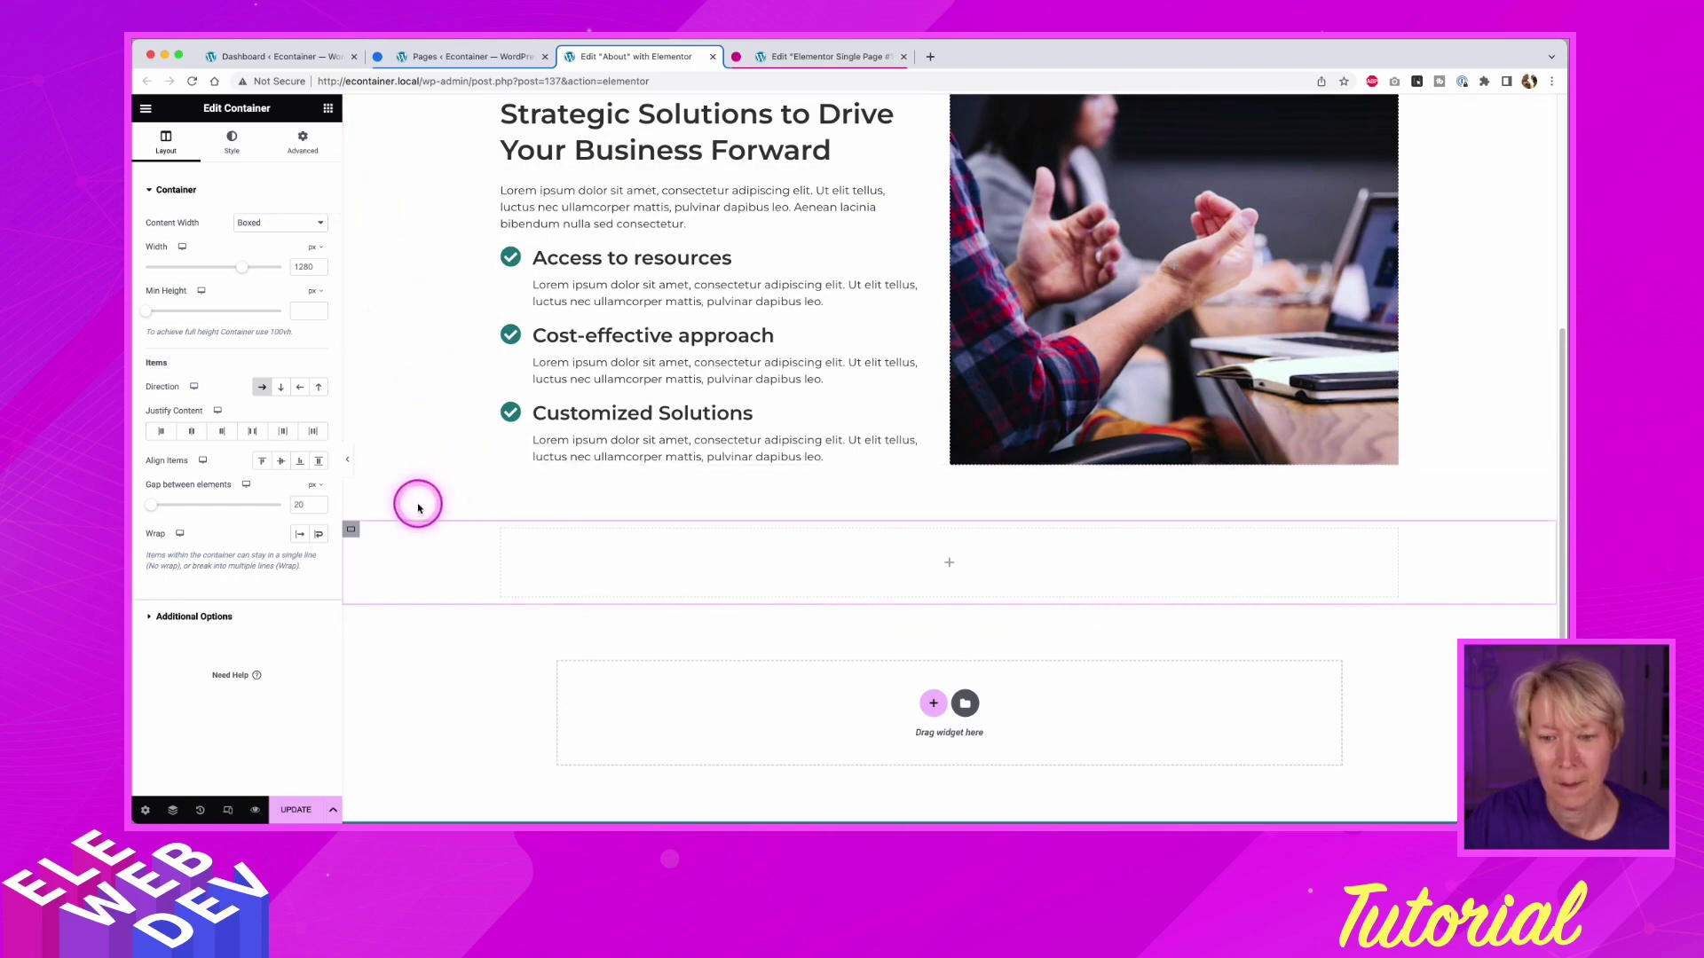
- Give the new container the photo of the team around a laptop as background image, with display size Cover
right_click(352, 531)
click(395, 543)
click(234, 142)
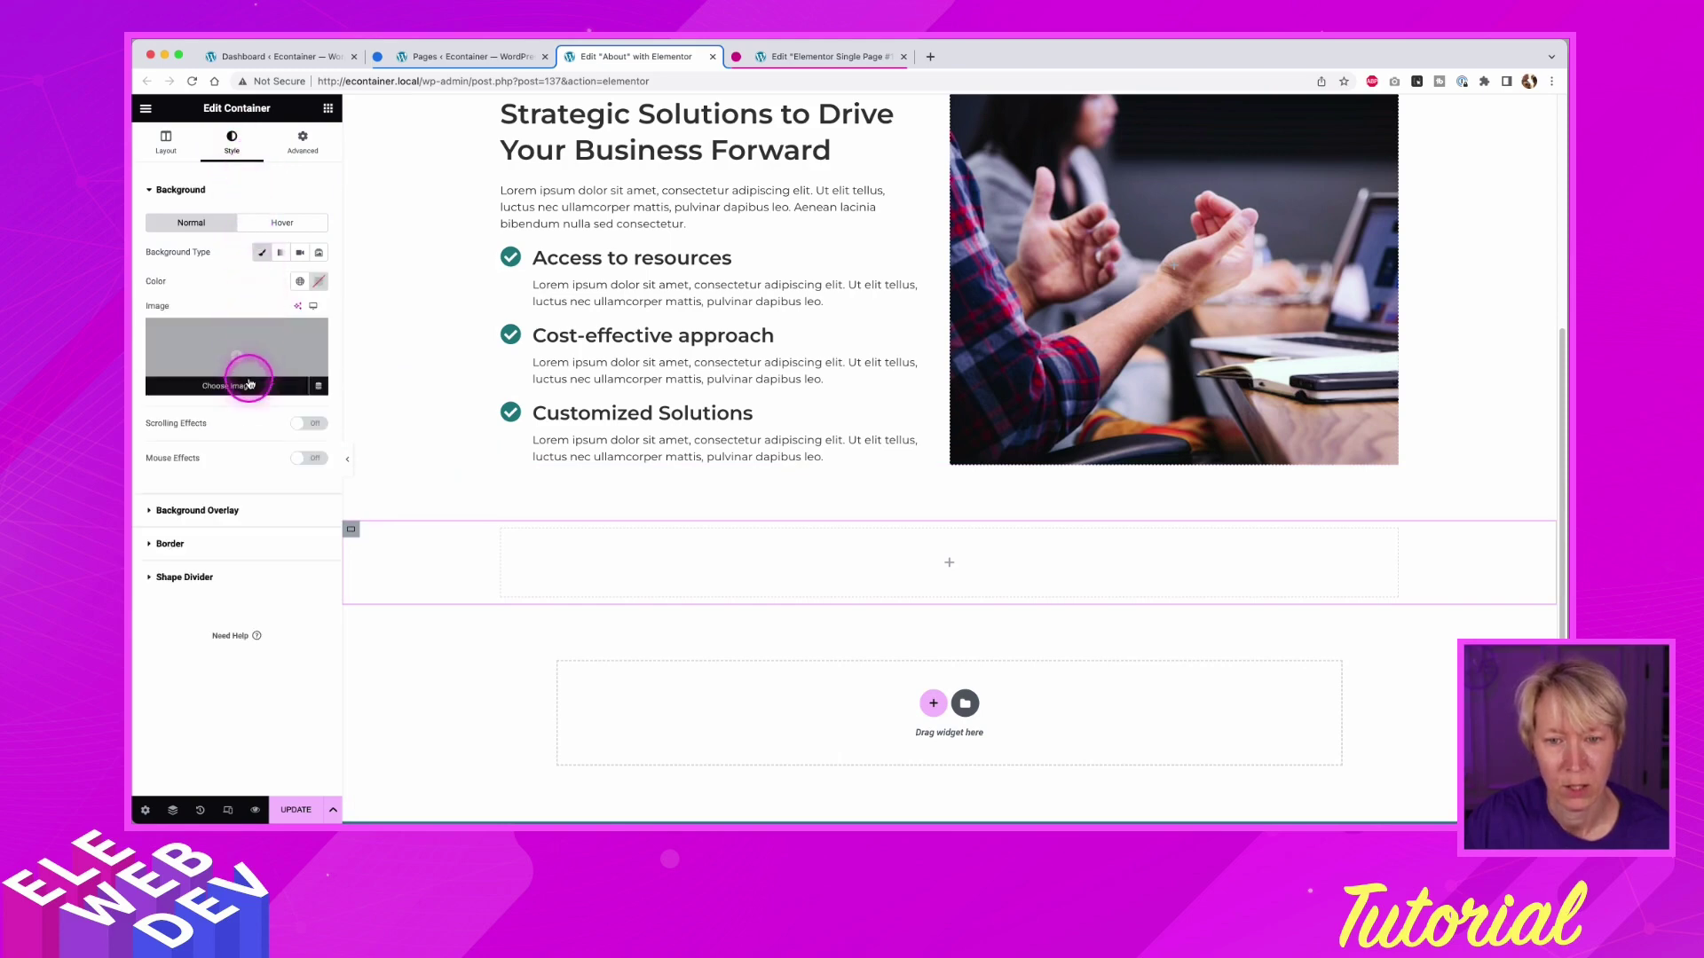
click(241, 375)
click(658, 277)
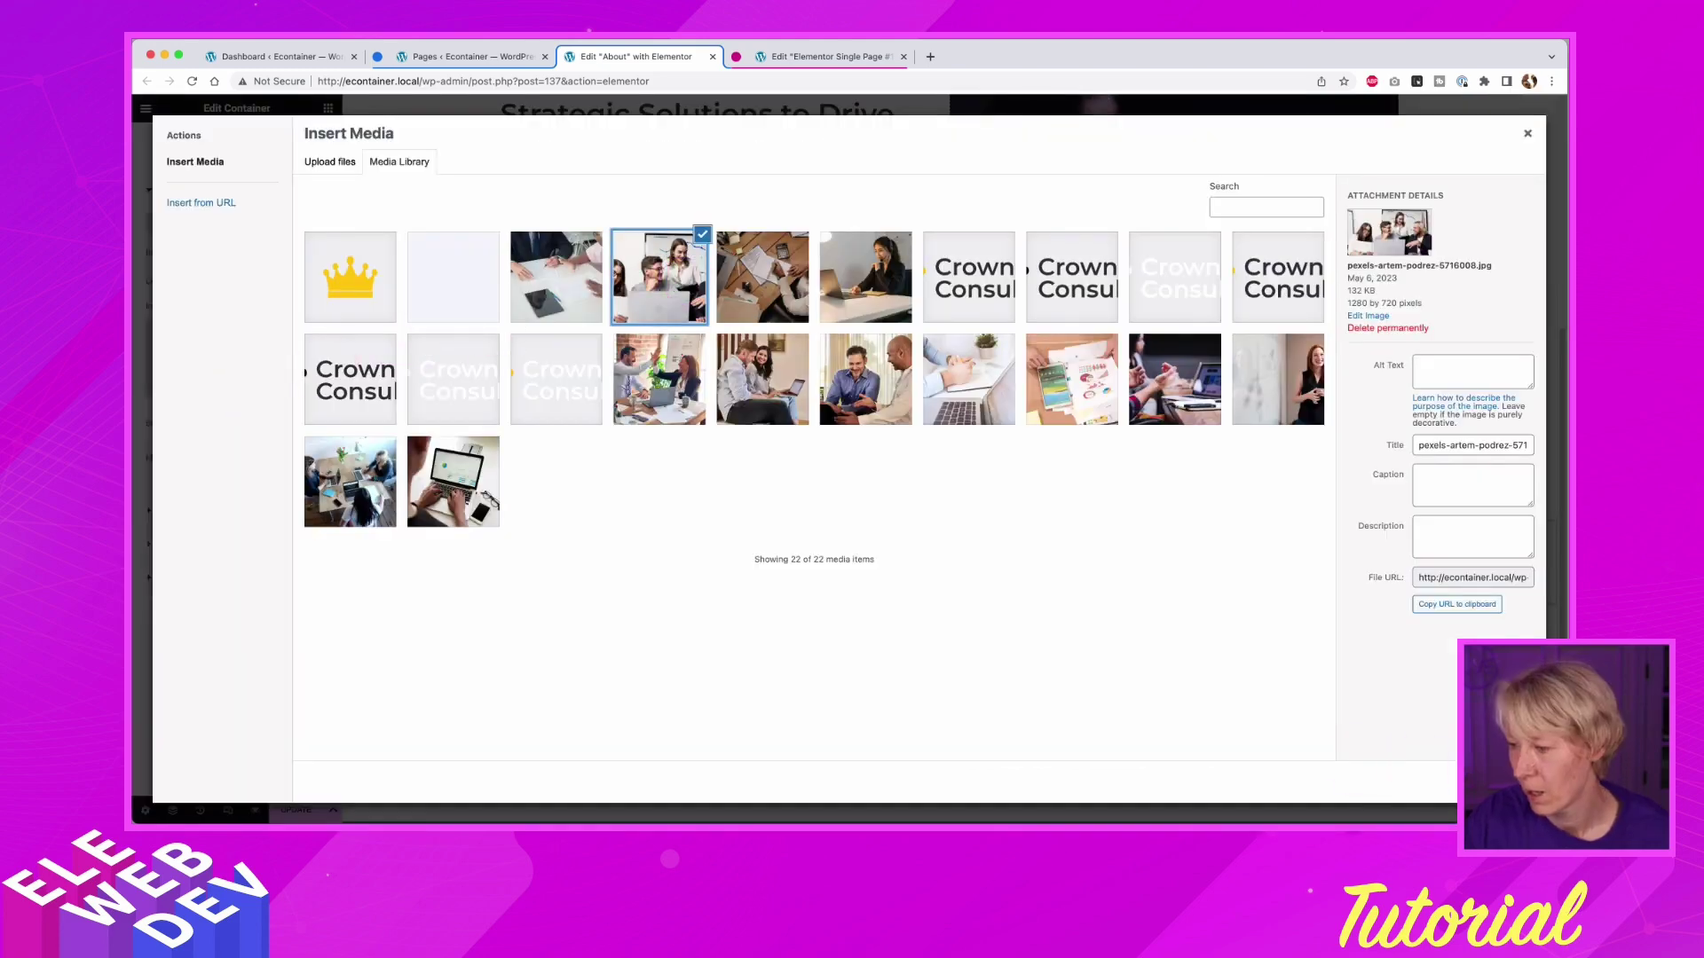
click(1491, 783)
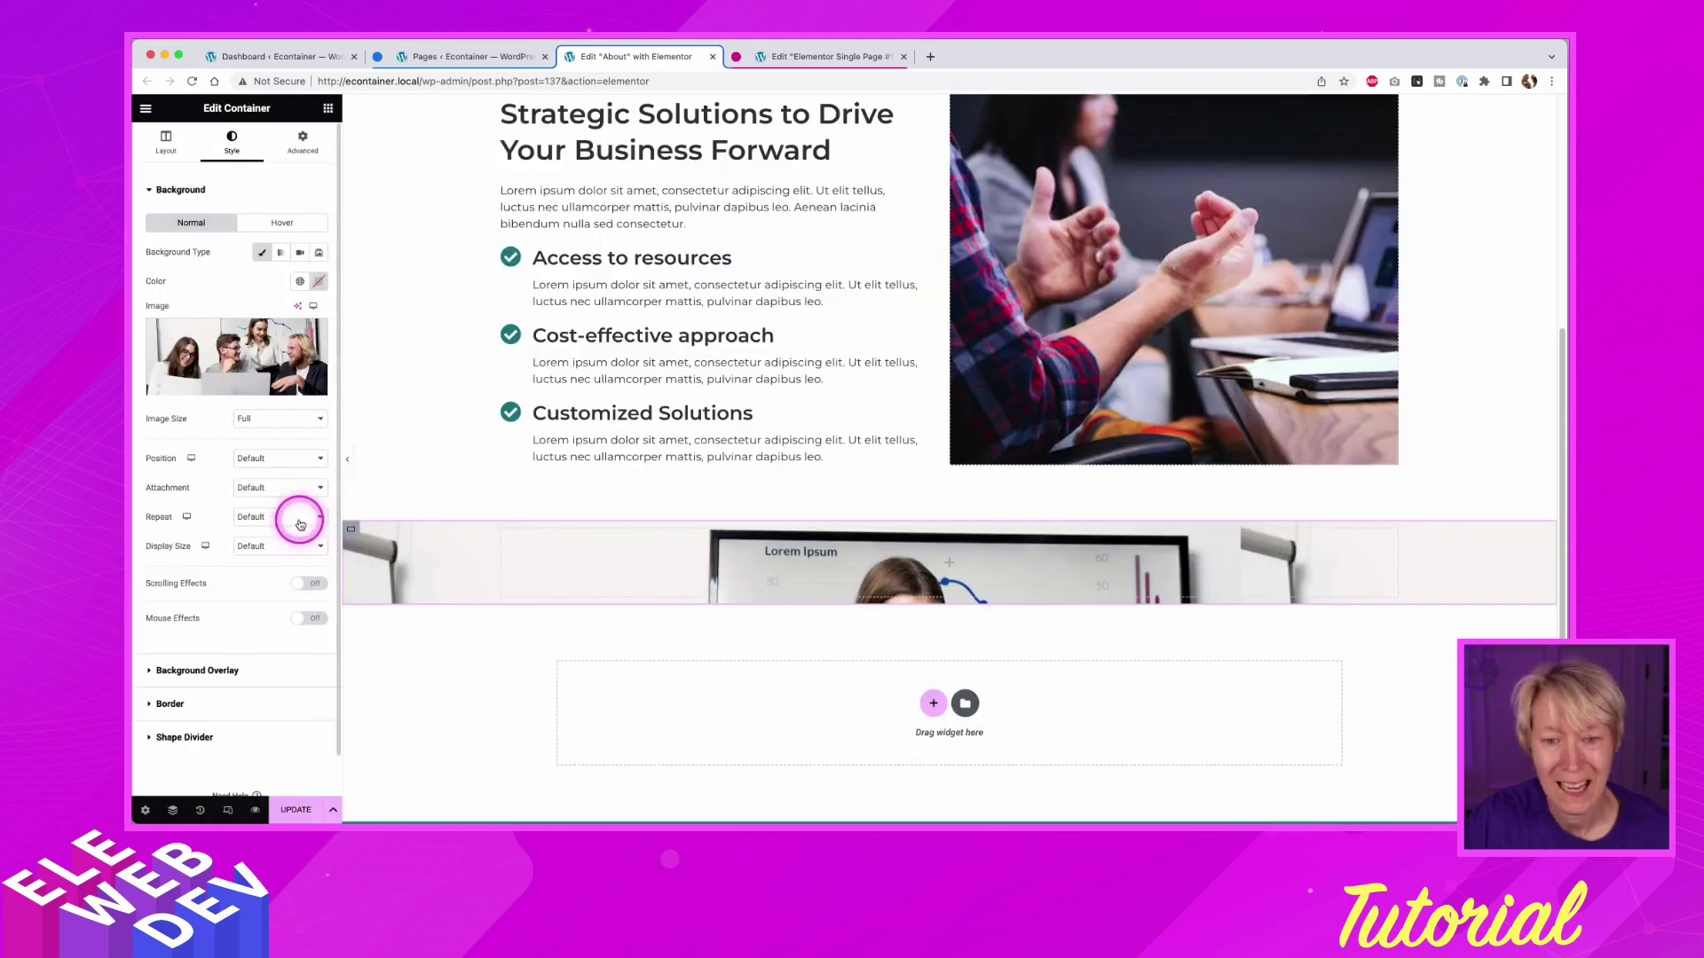
click(263, 547)
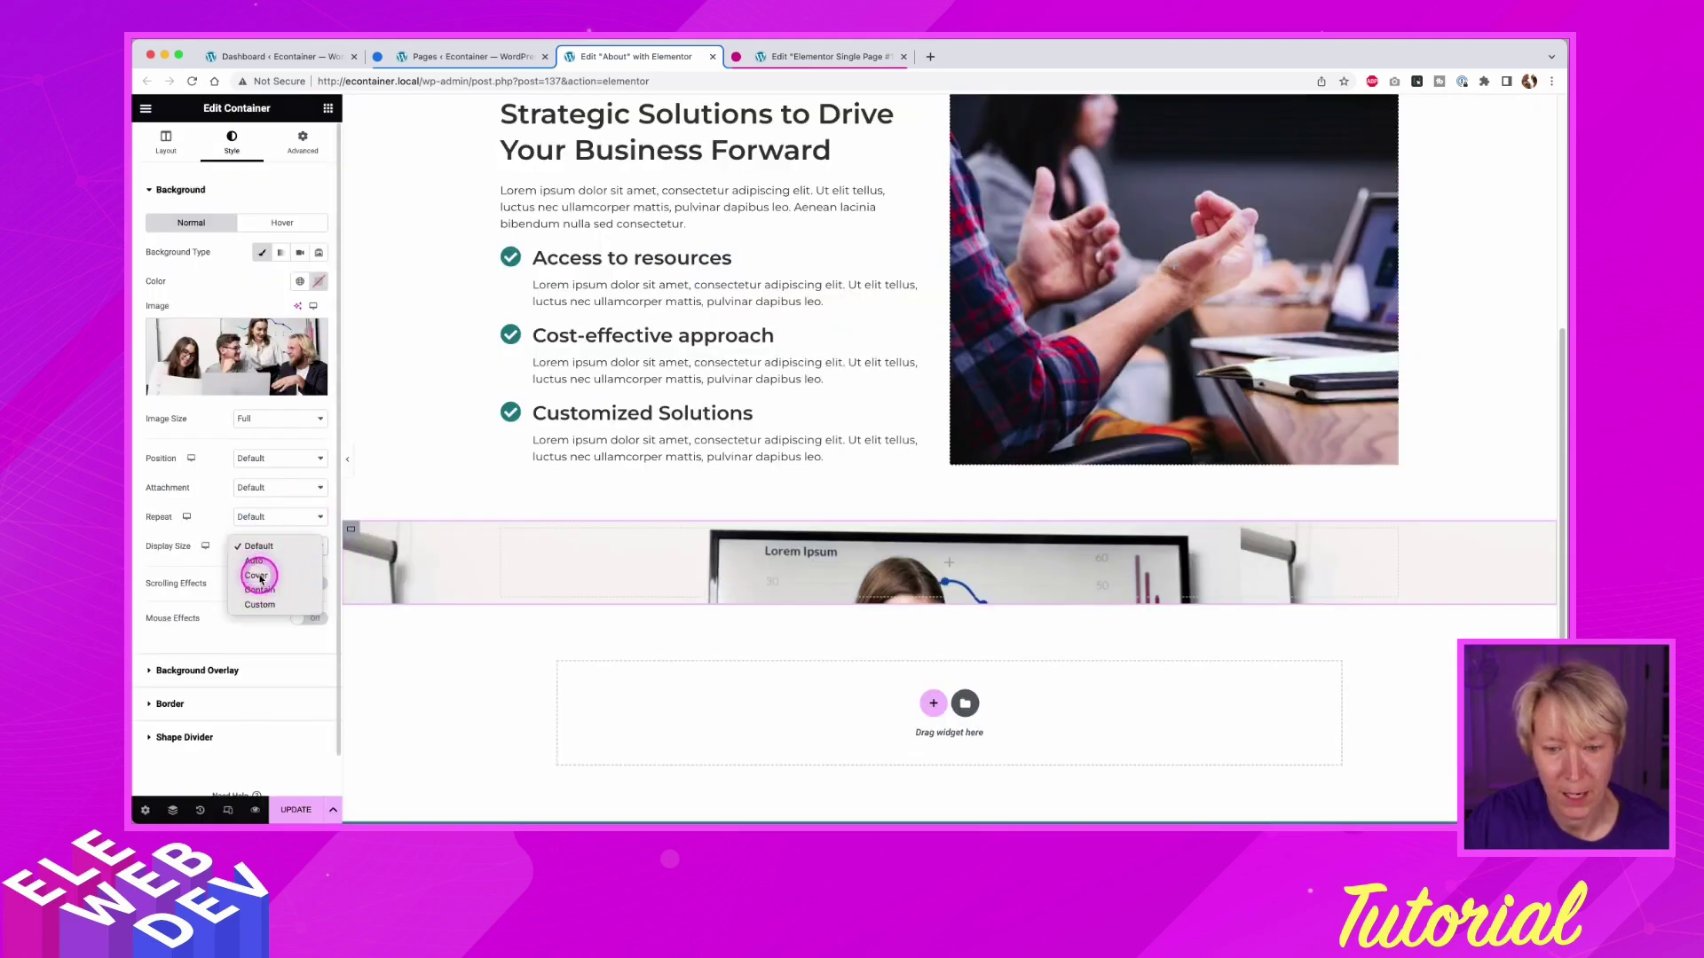
click(256, 575)
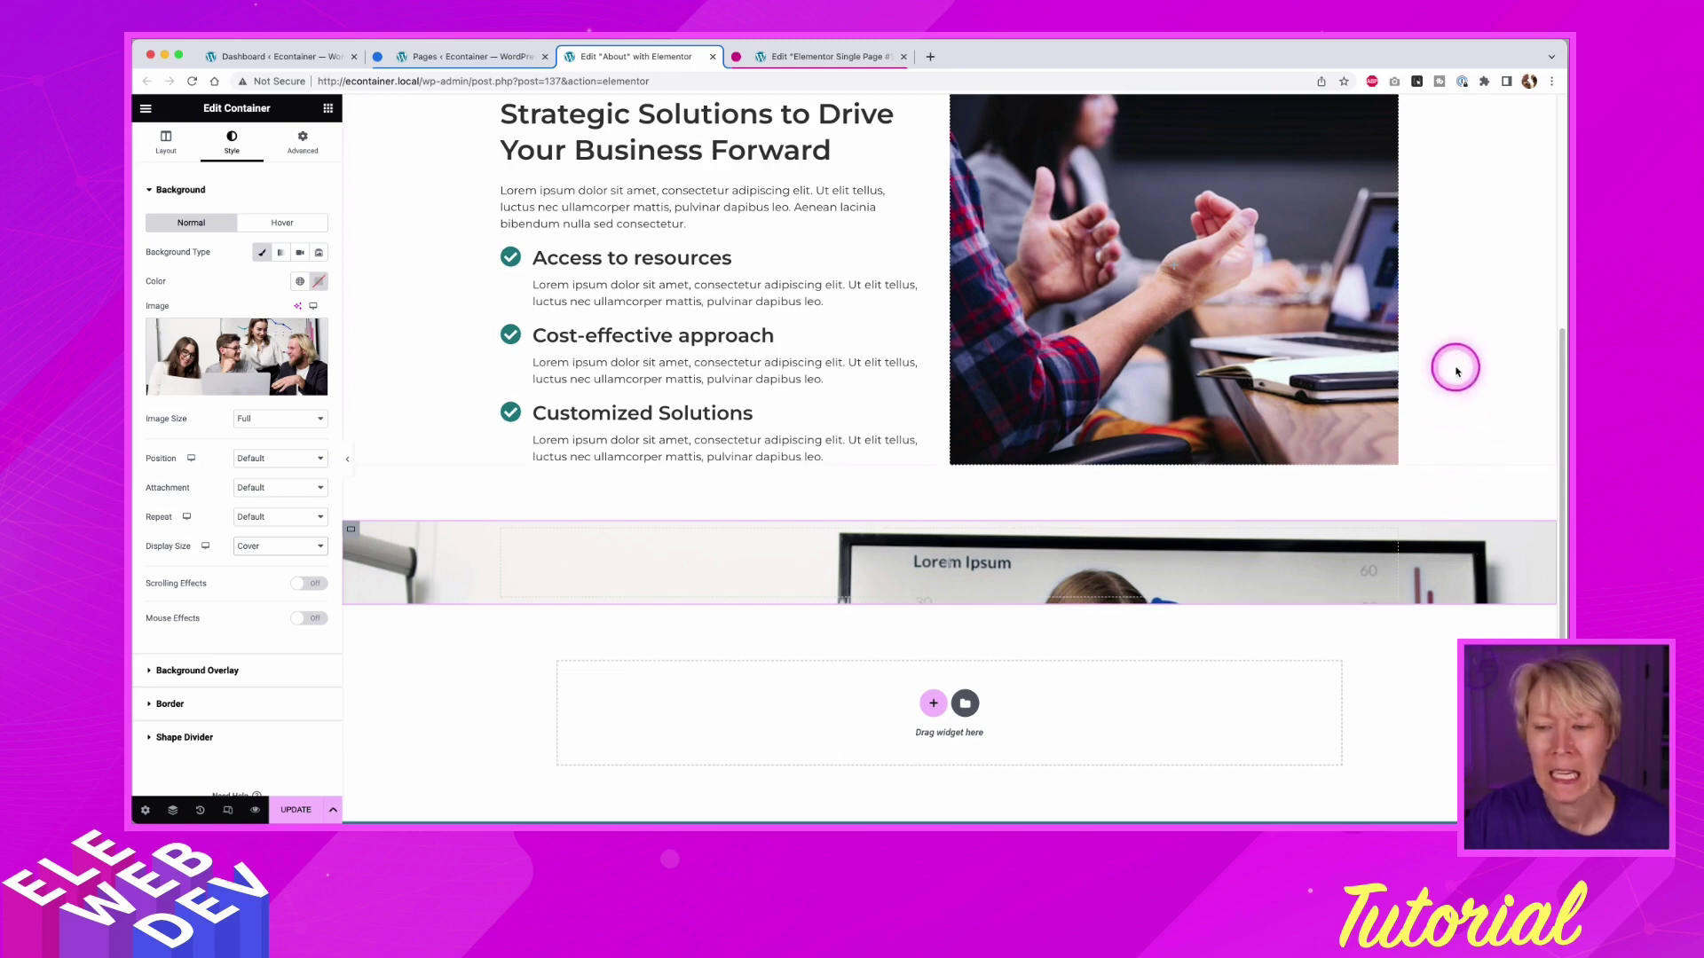
scroll(874, 360, up, 2)
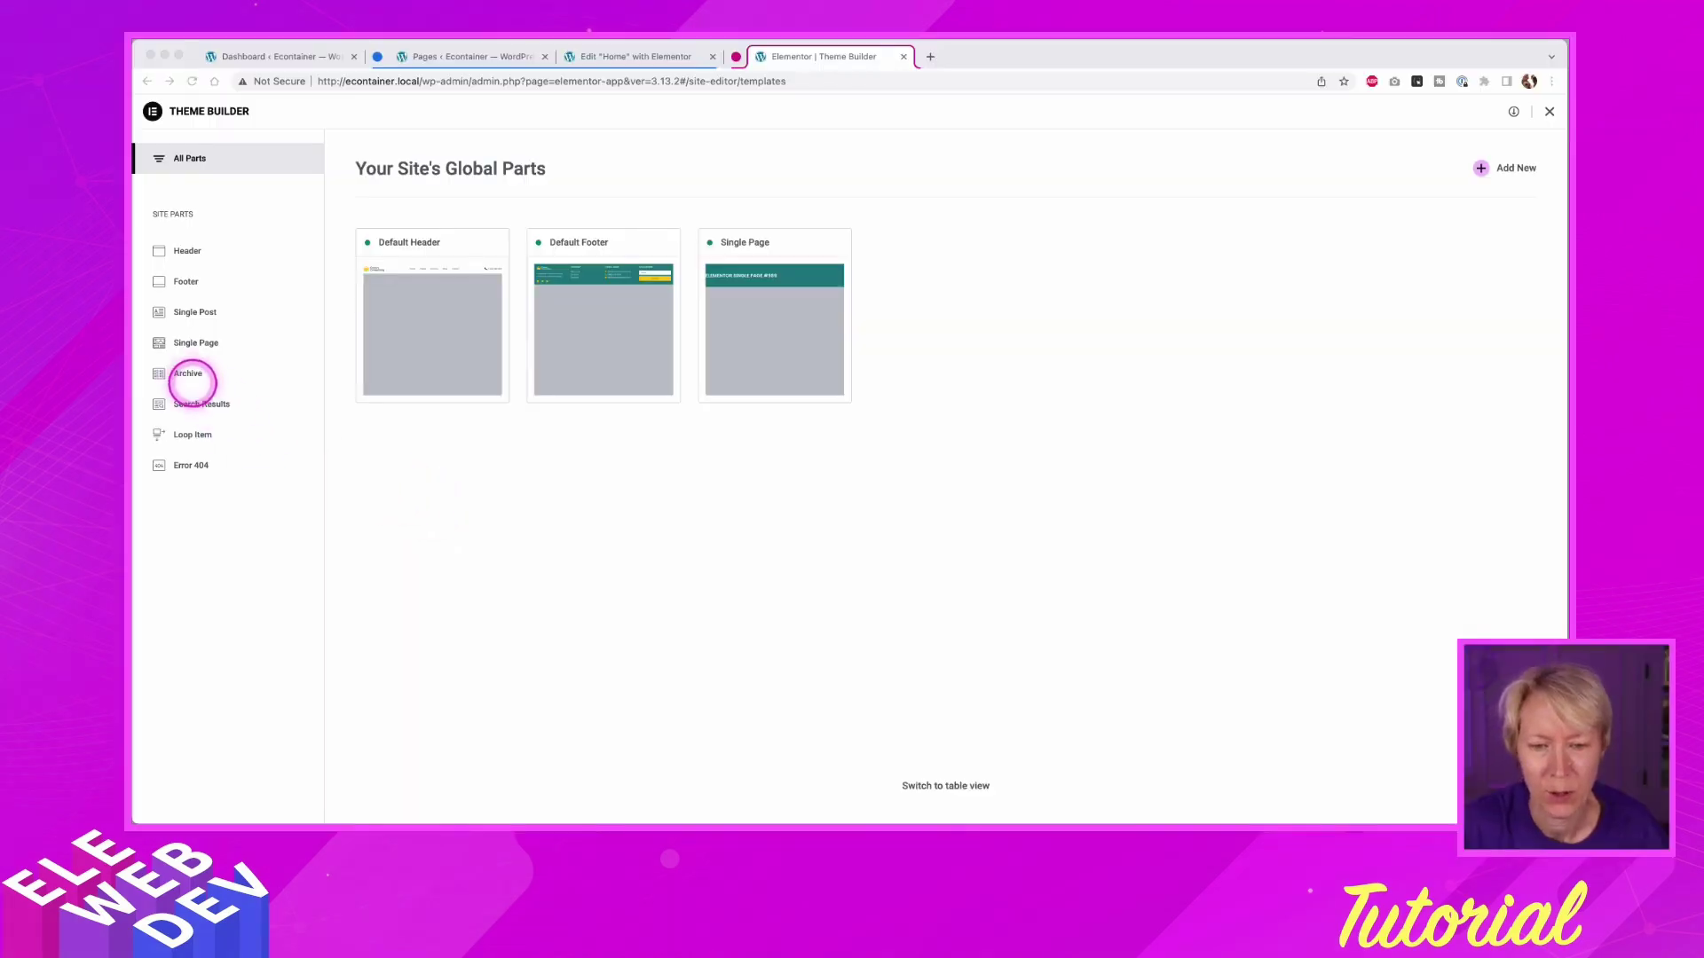
- Create a new Archive template in the Theme Builder and dismiss the block library
click(187, 376)
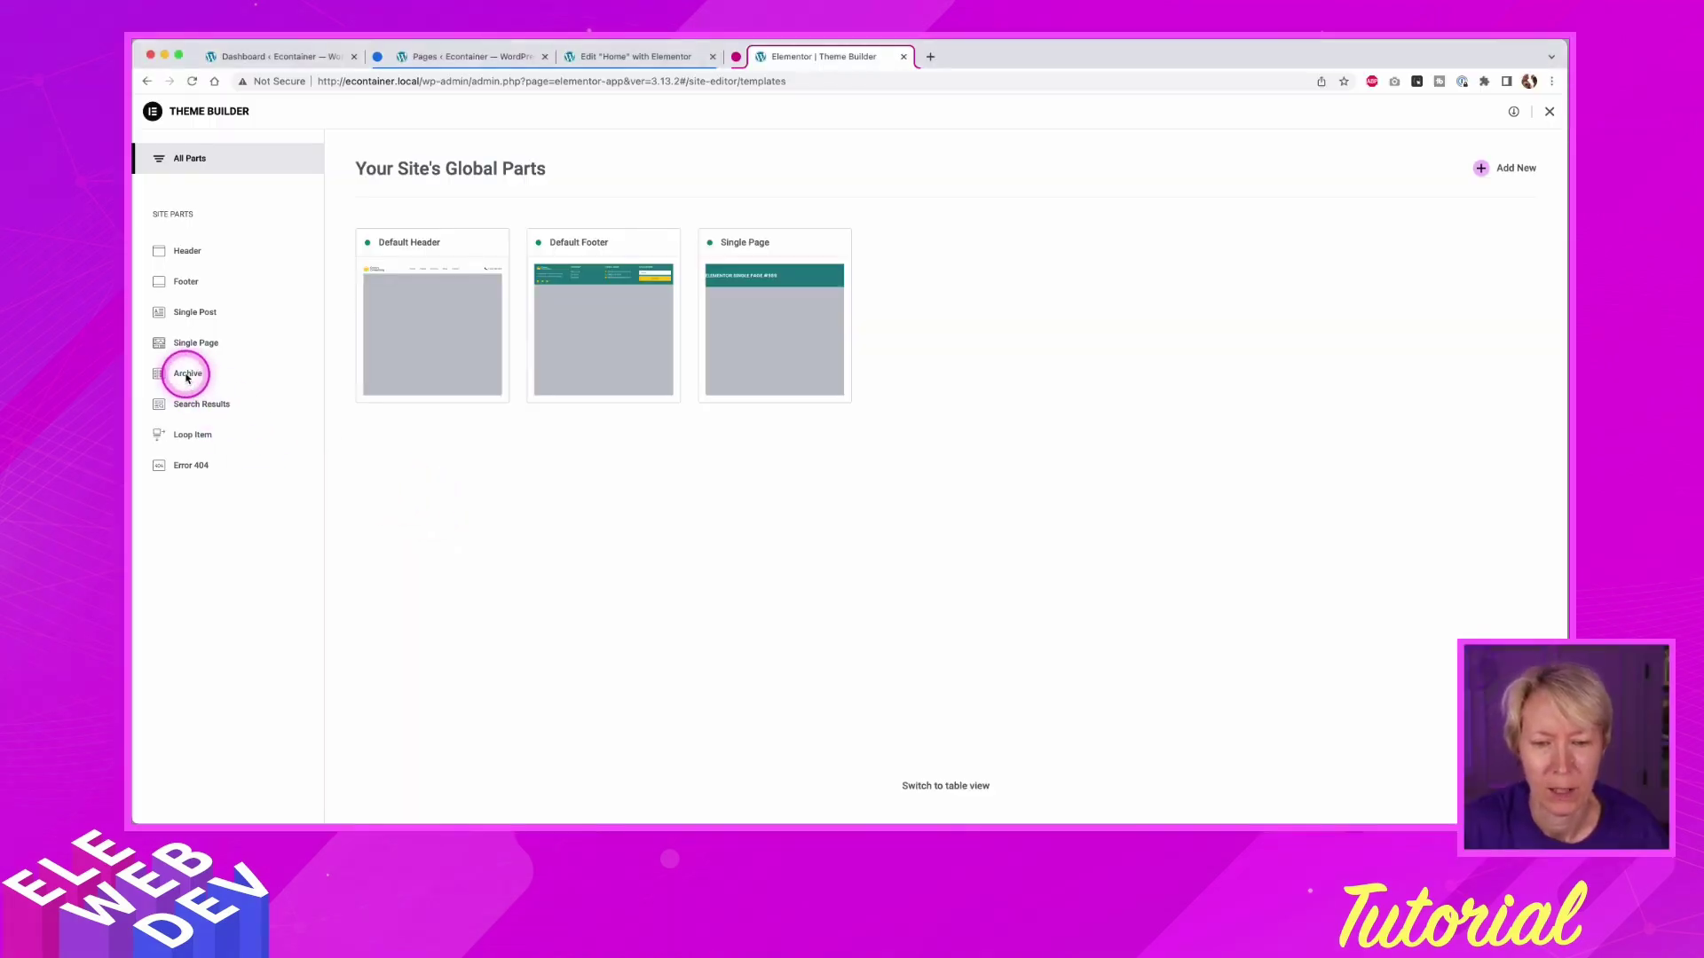
click(187, 376)
click(1501, 171)
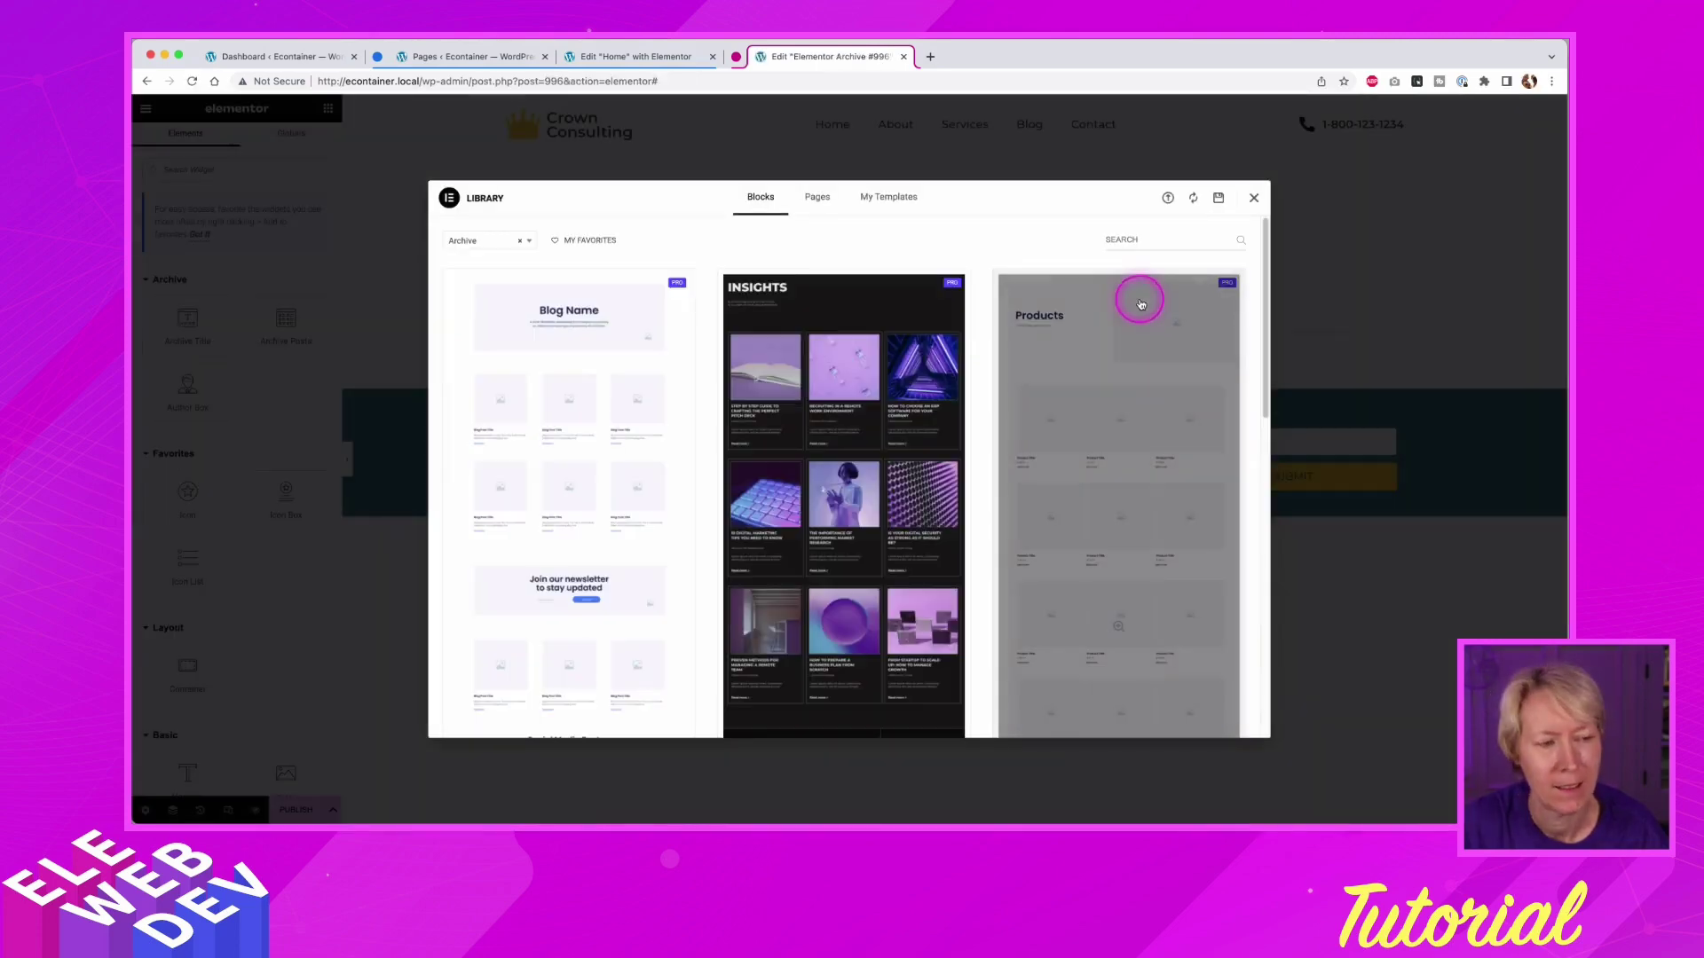
click(1254, 199)
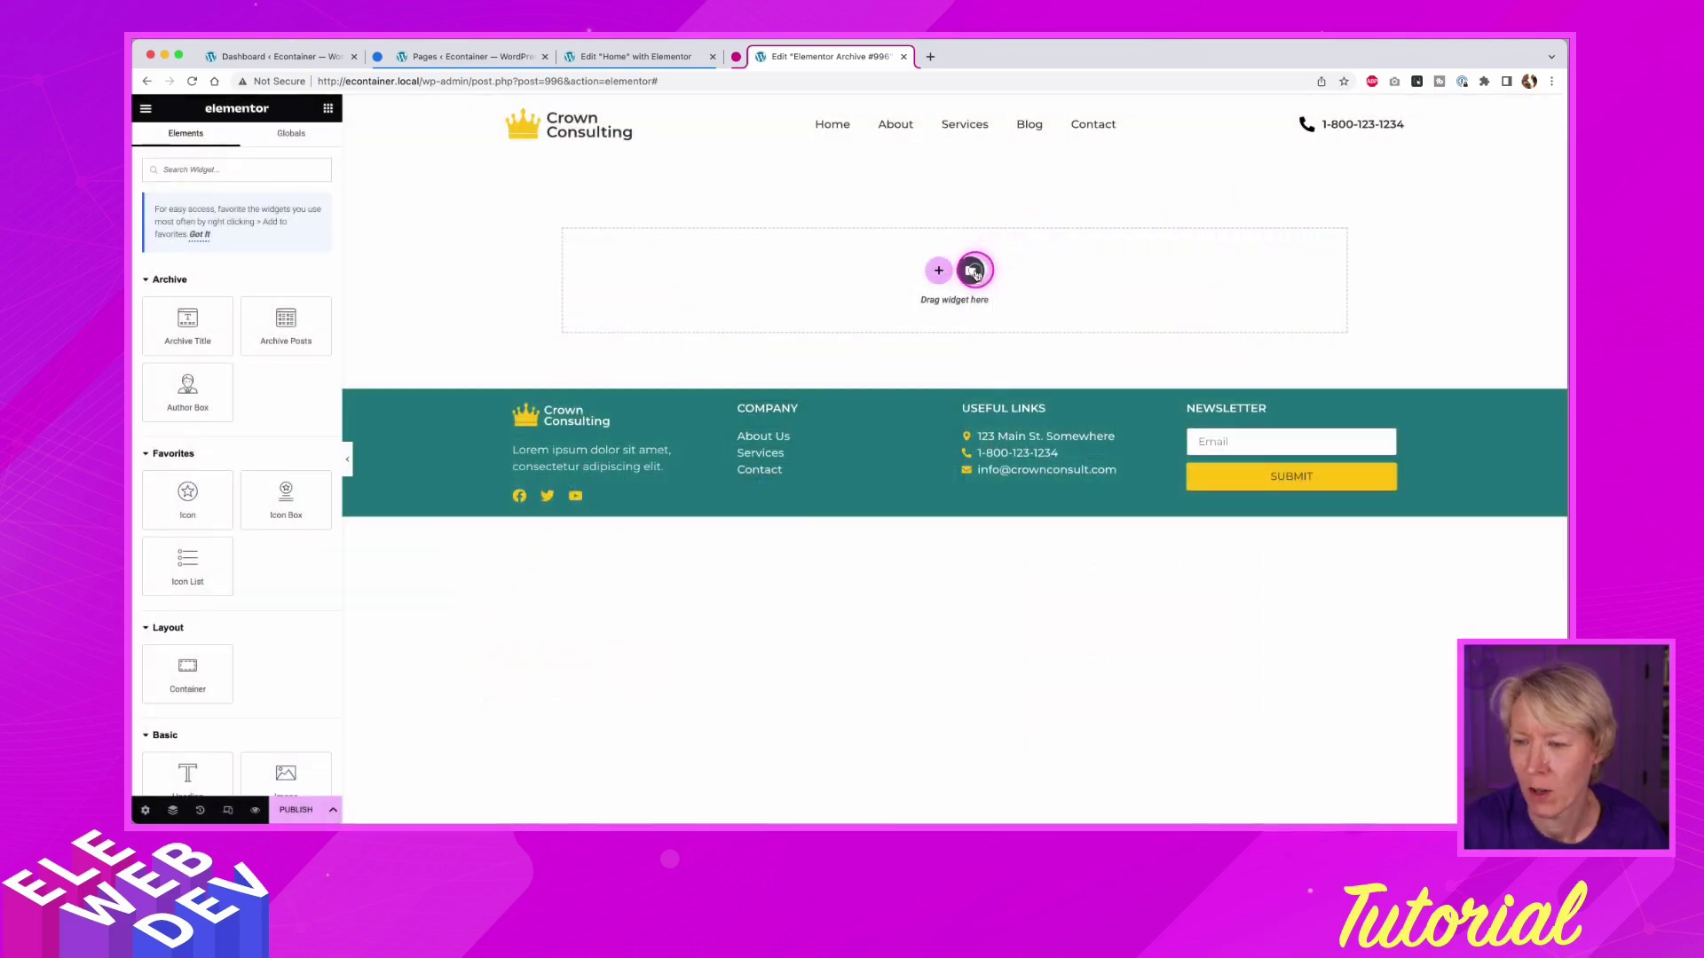
- Insert the saved "Blog Posts" container template into the archive template
click(975, 272)
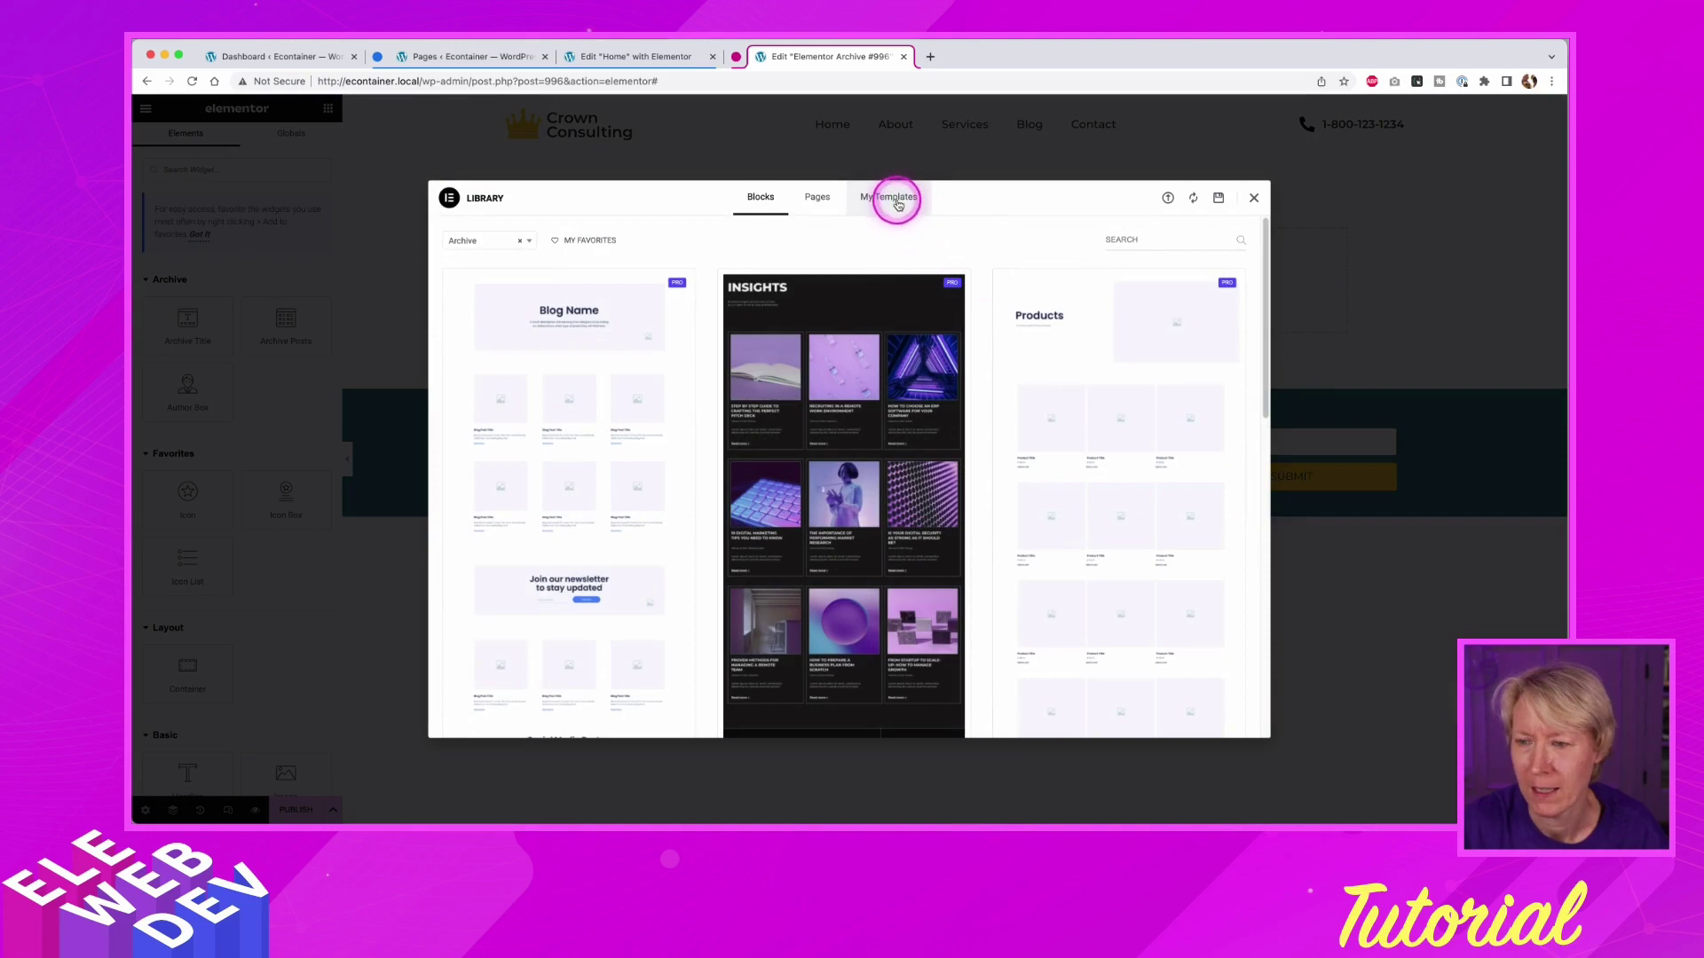
click(895, 199)
scroll(563, 463, down, 10)
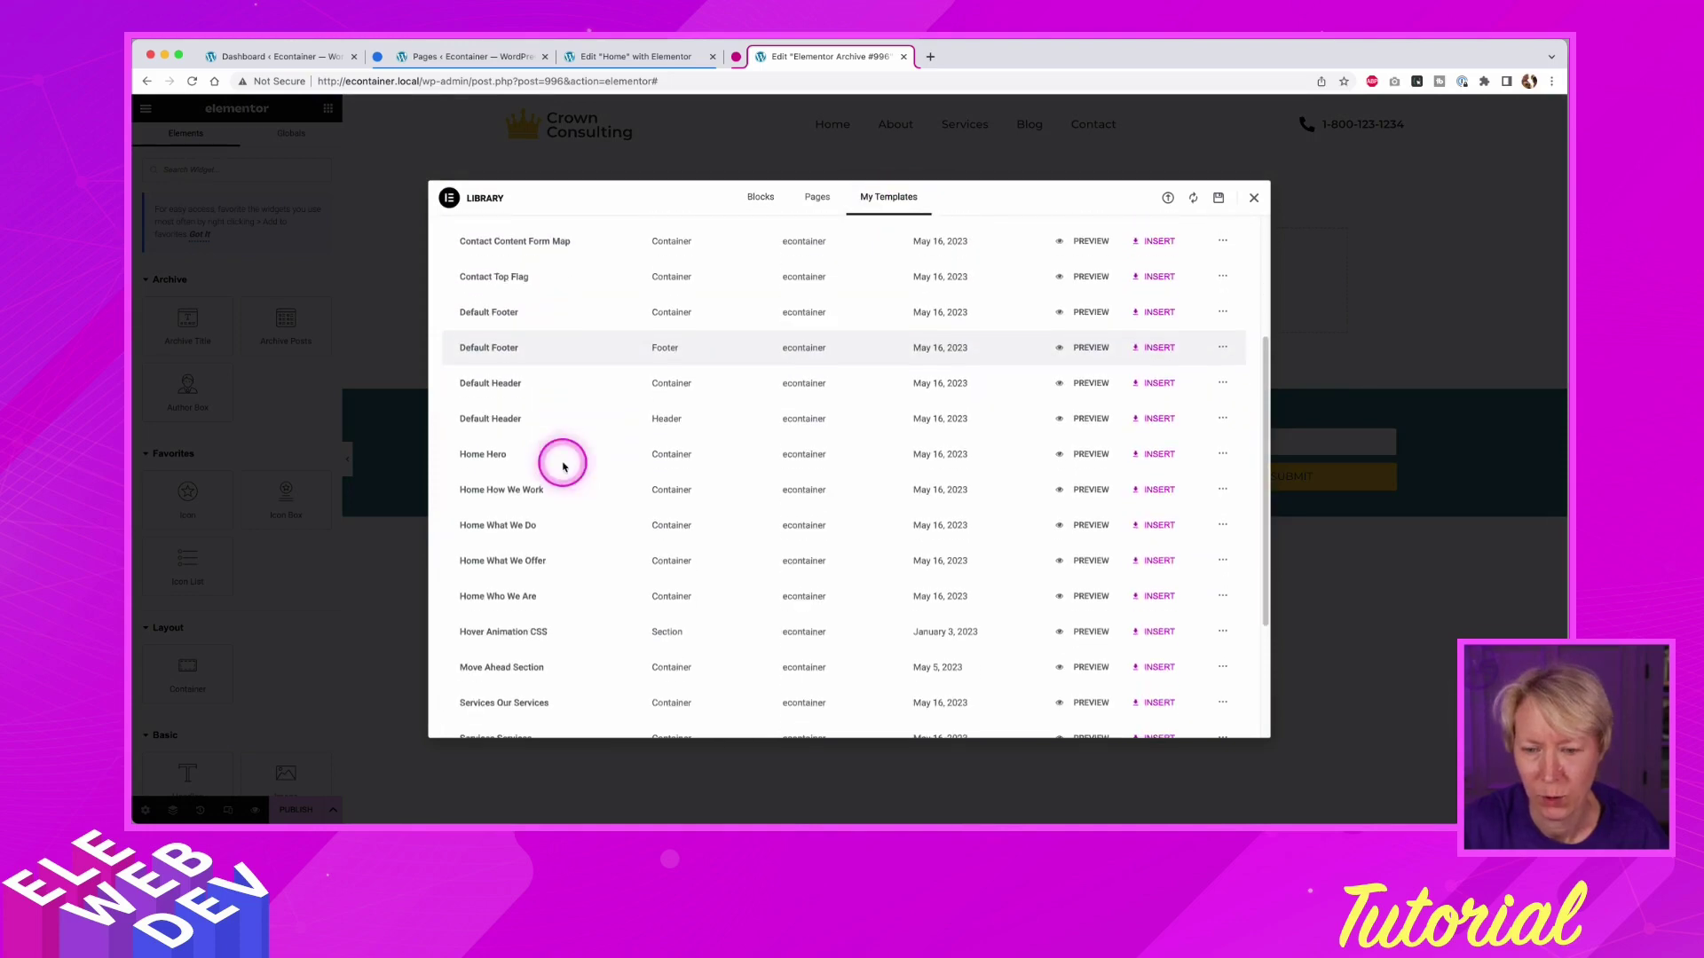
scroll(563, 464, down, 2)
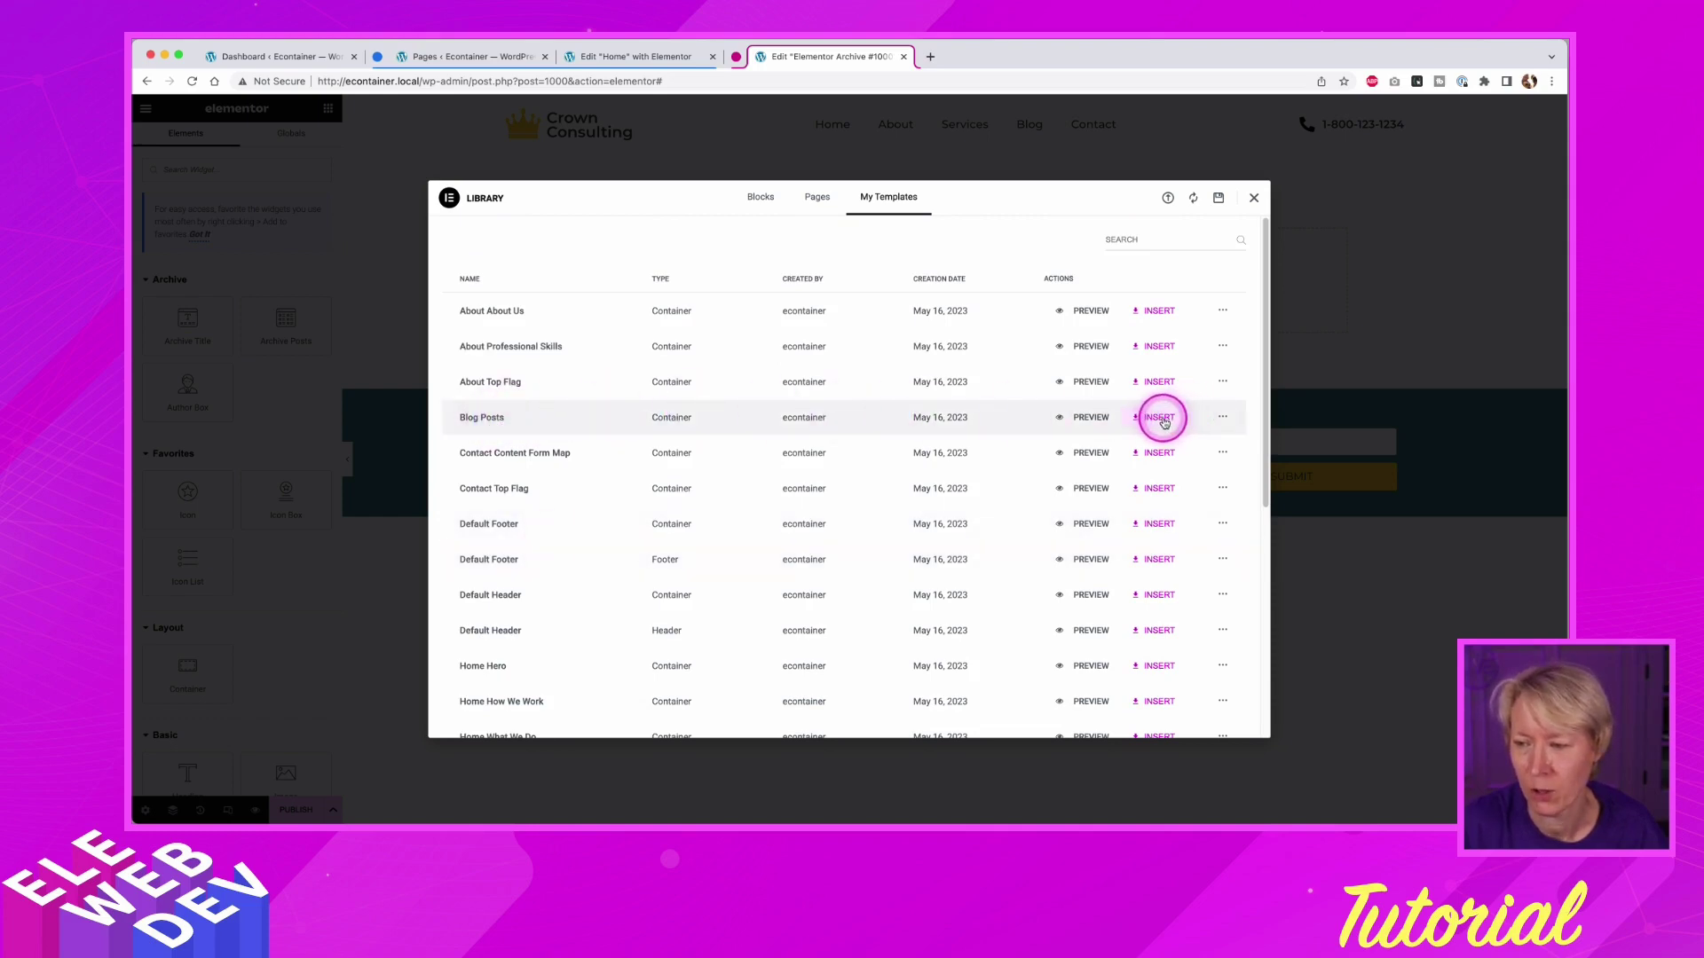
click(1160, 419)
click(957, 493)
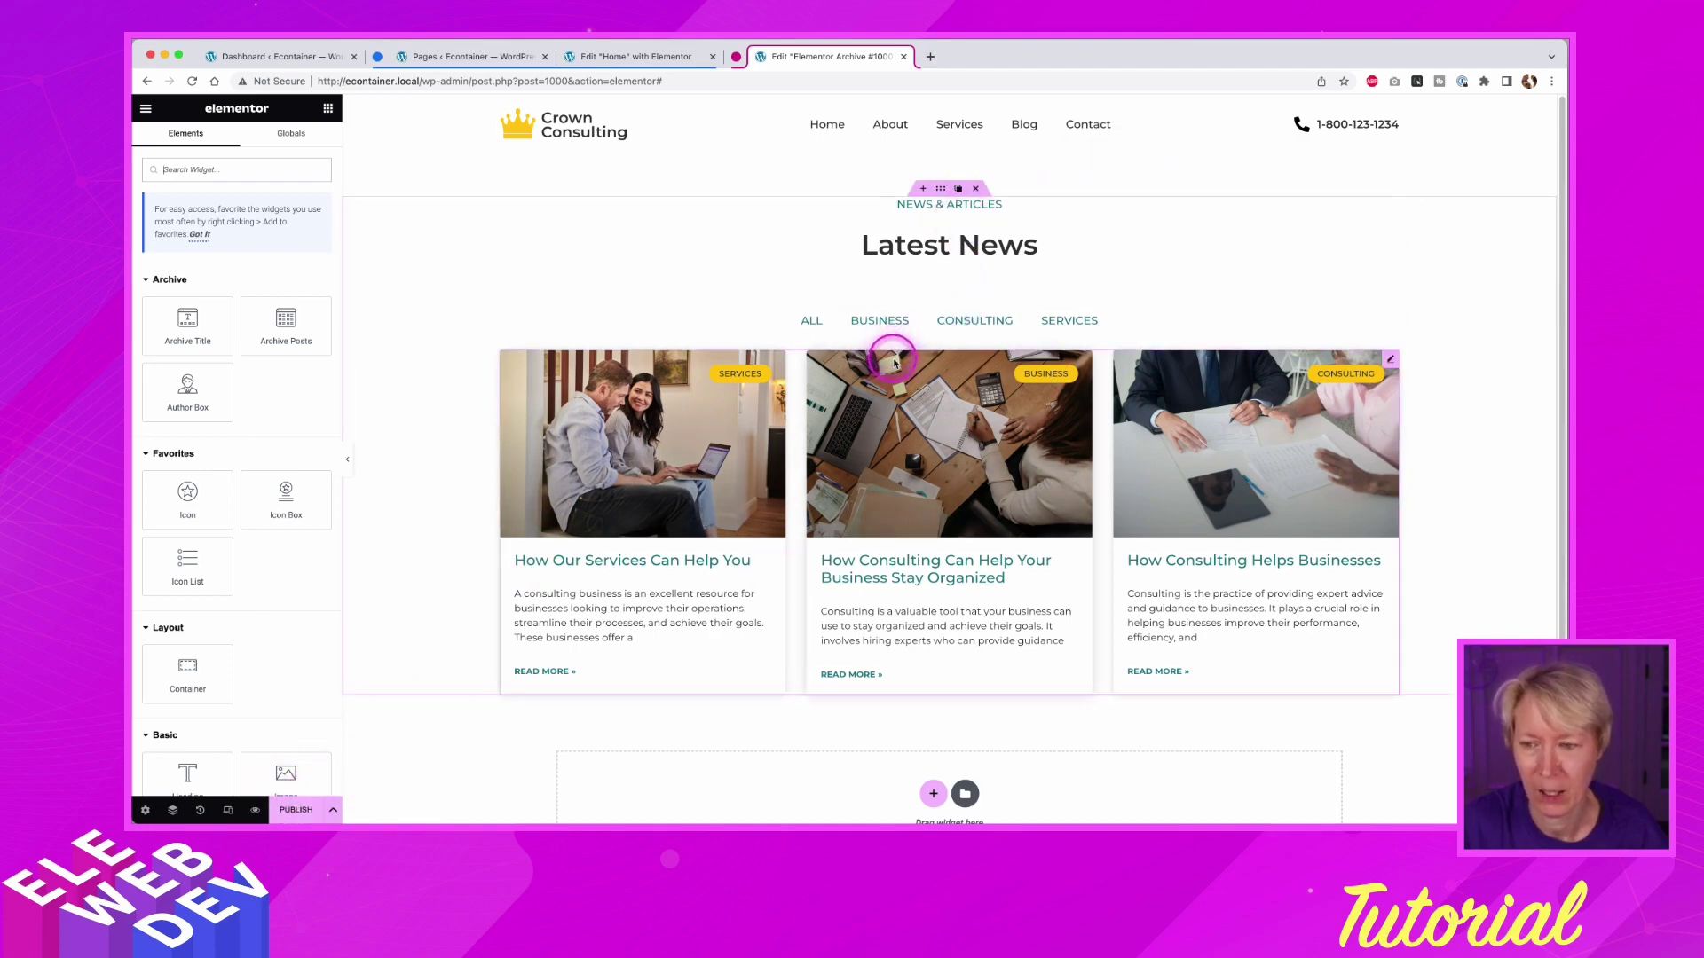
- Publish the archive template with a display condition that includes All Archives
click(296, 810)
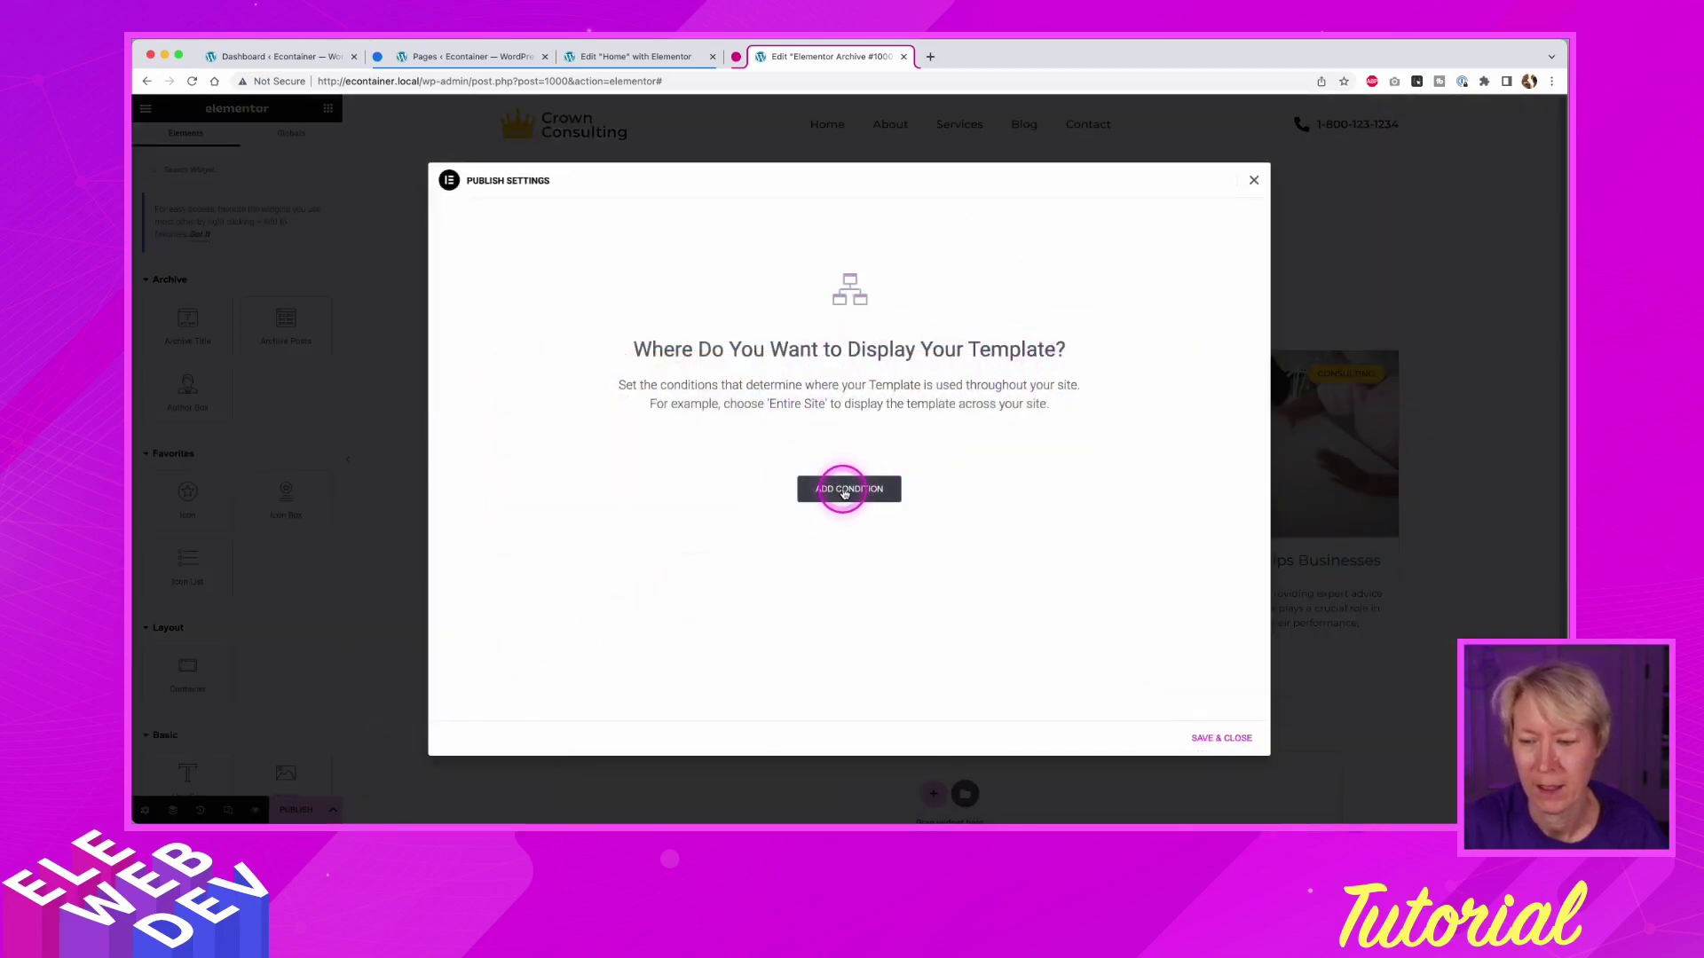
click(844, 491)
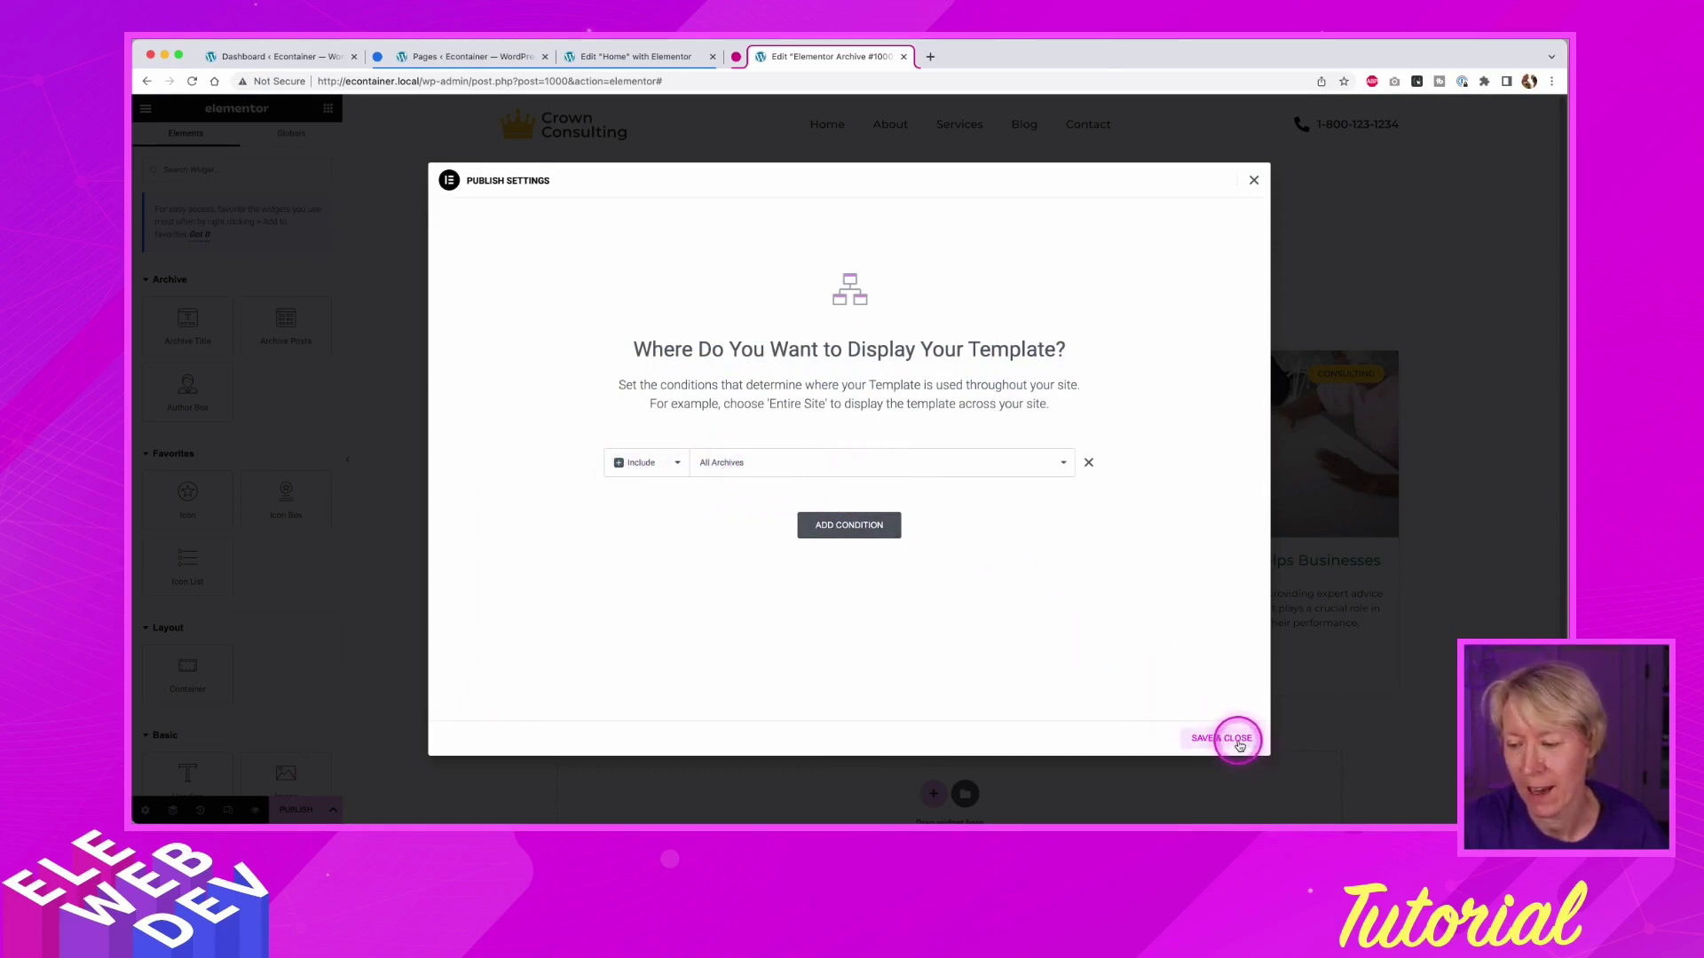
click(1238, 743)
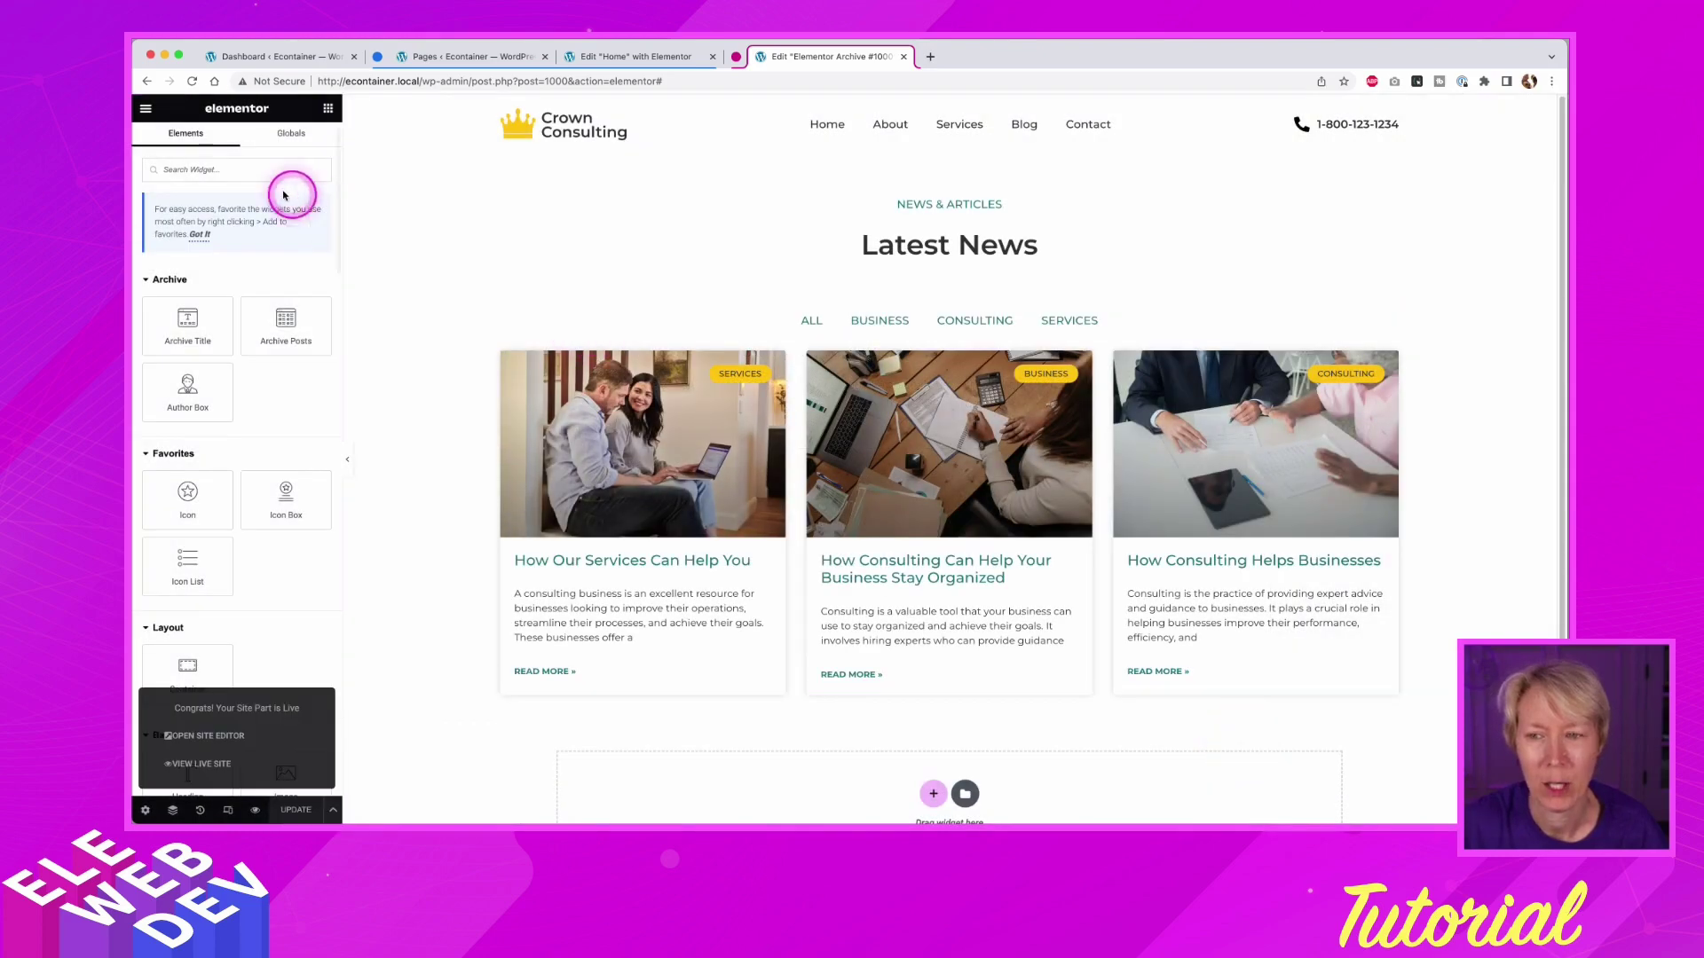
- Return to the Theme Builder's archive list and rename the new archive template as "Archive"
click(146, 81)
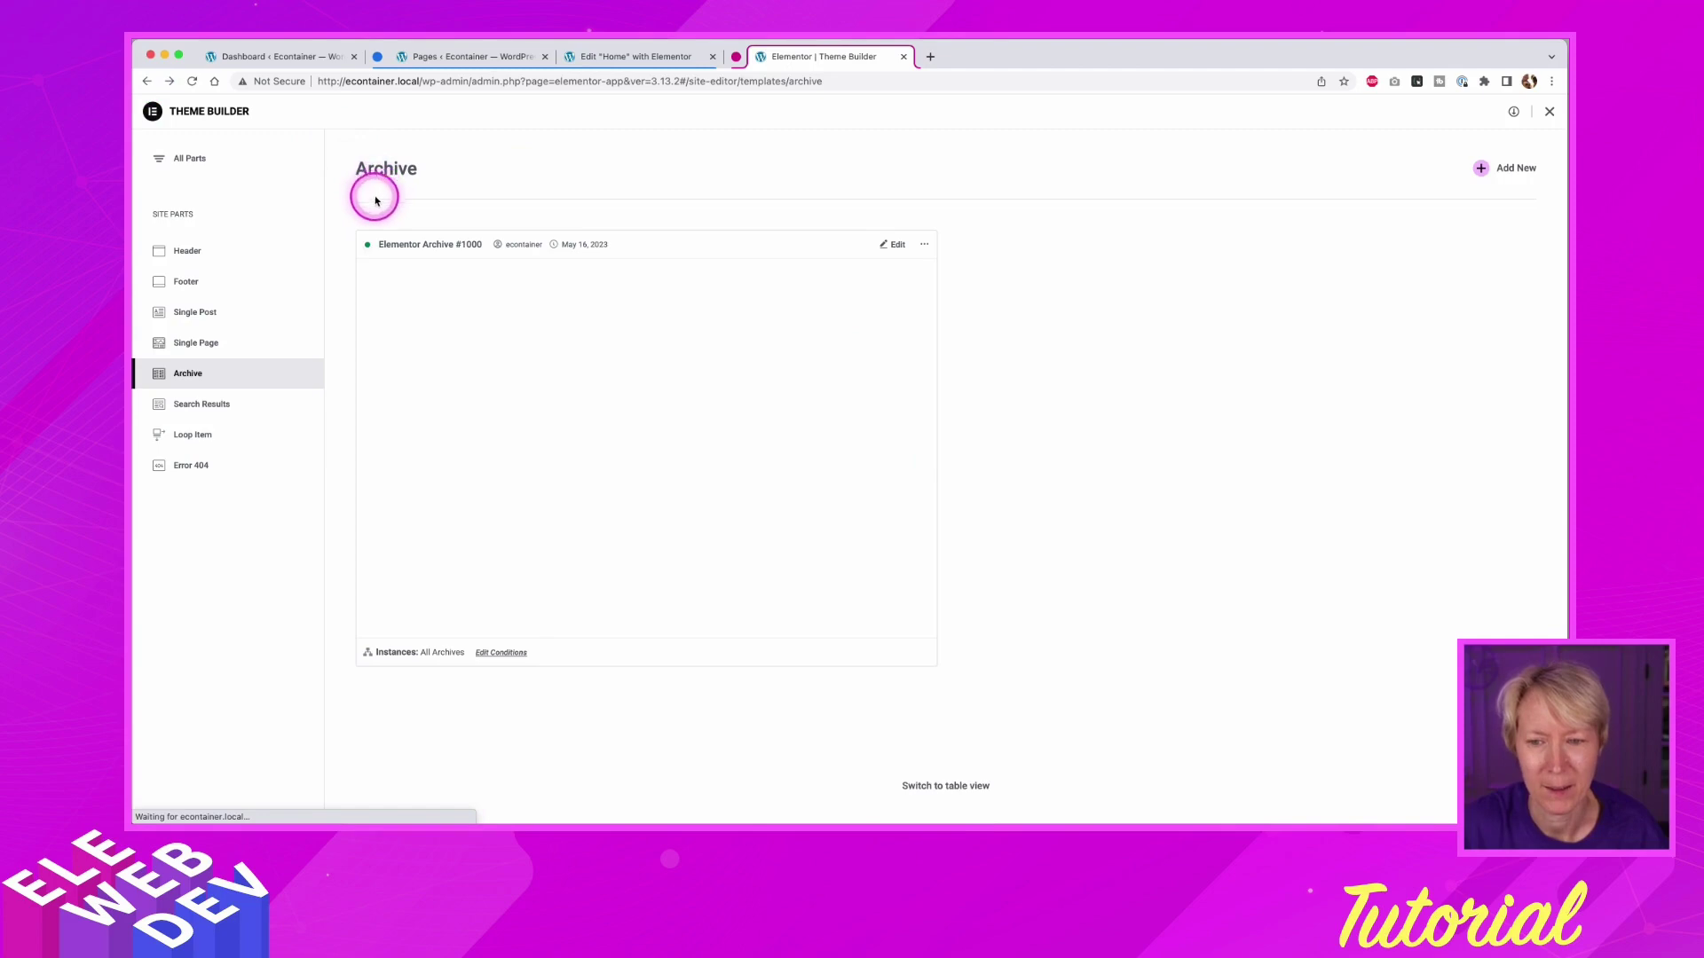
click(927, 247)
click(909, 309)
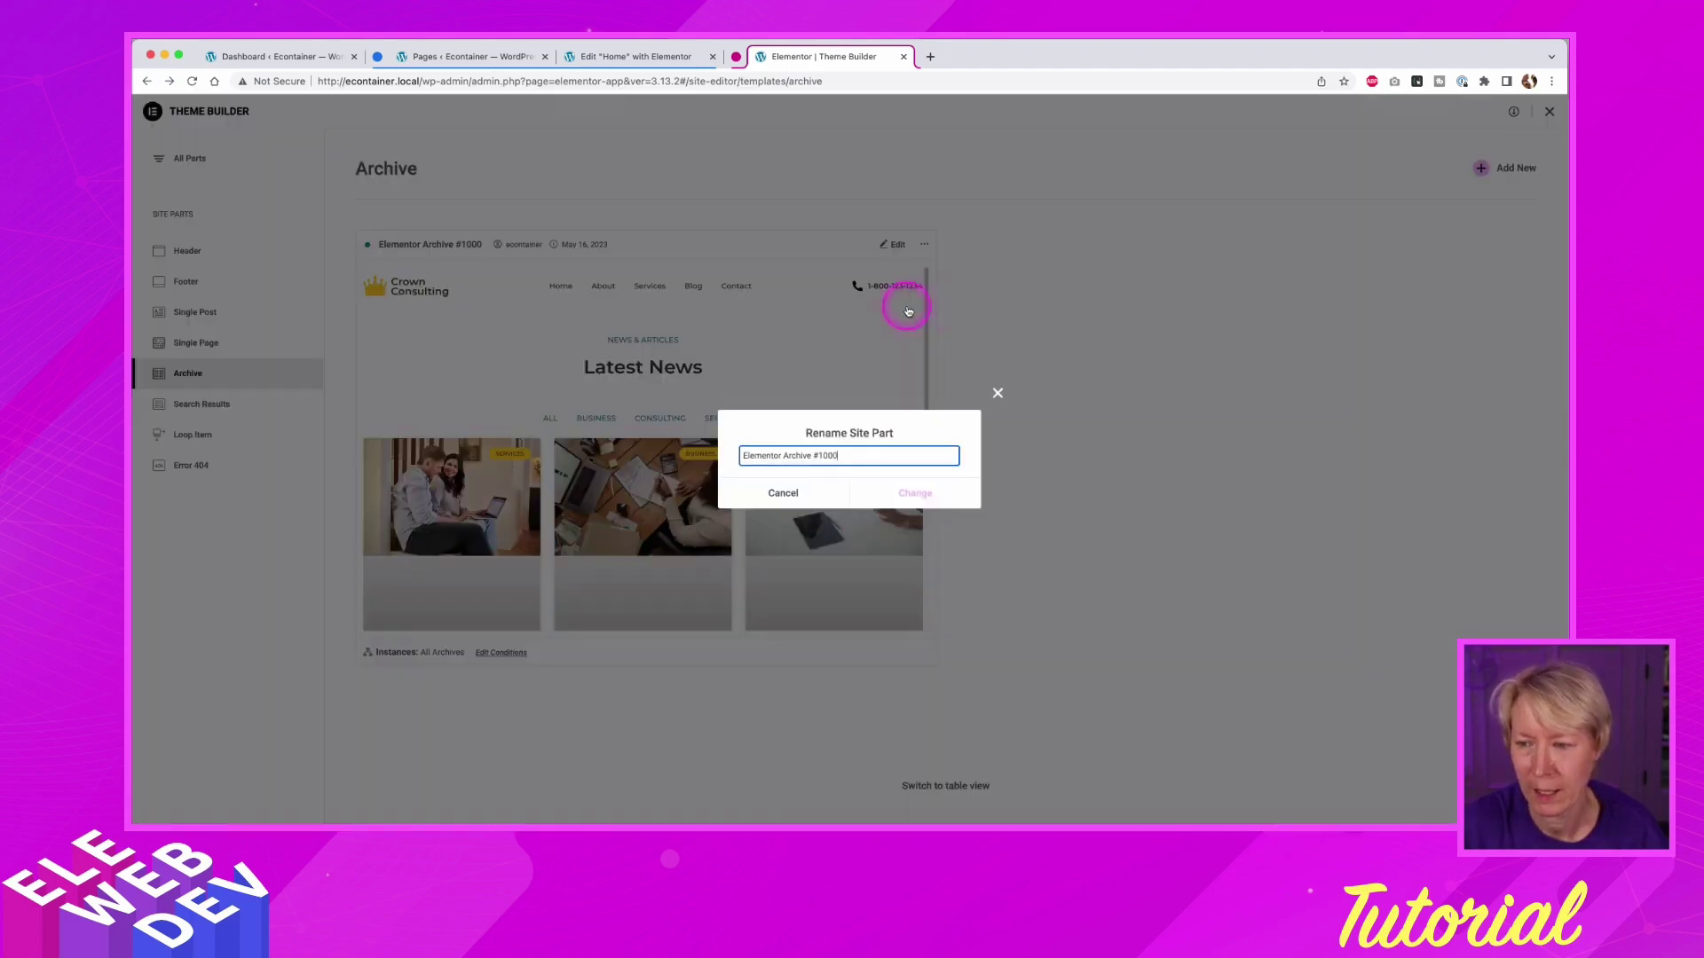
drag(839, 455, 812, 455)
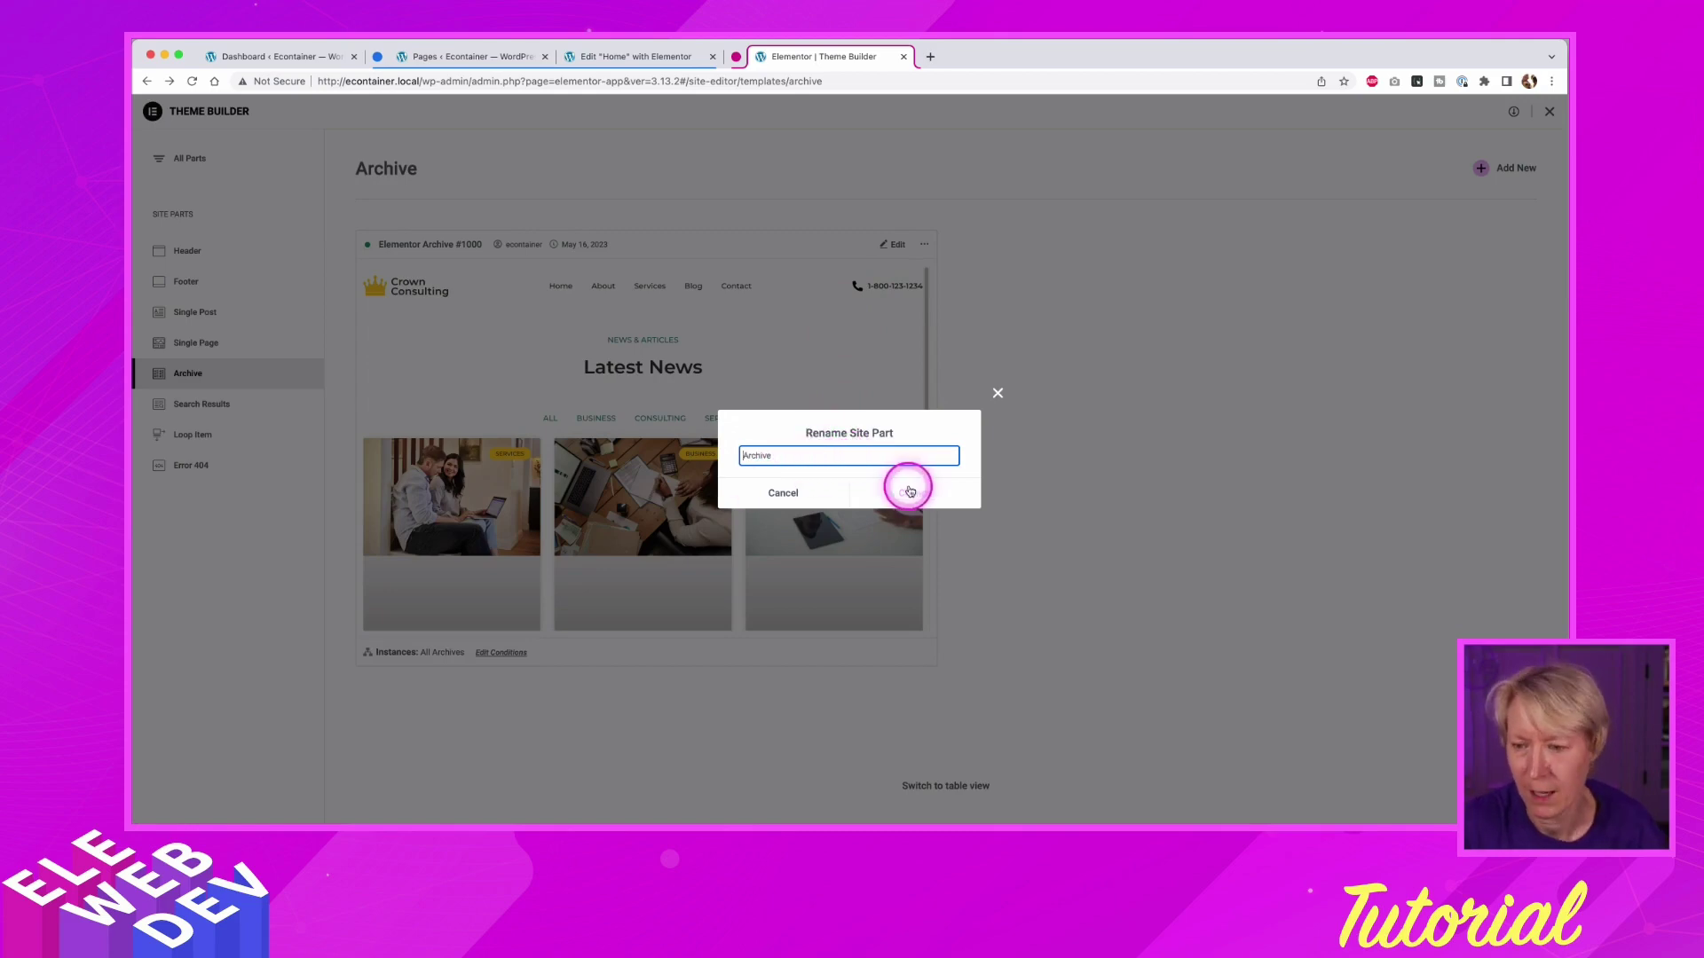
click(913, 490)
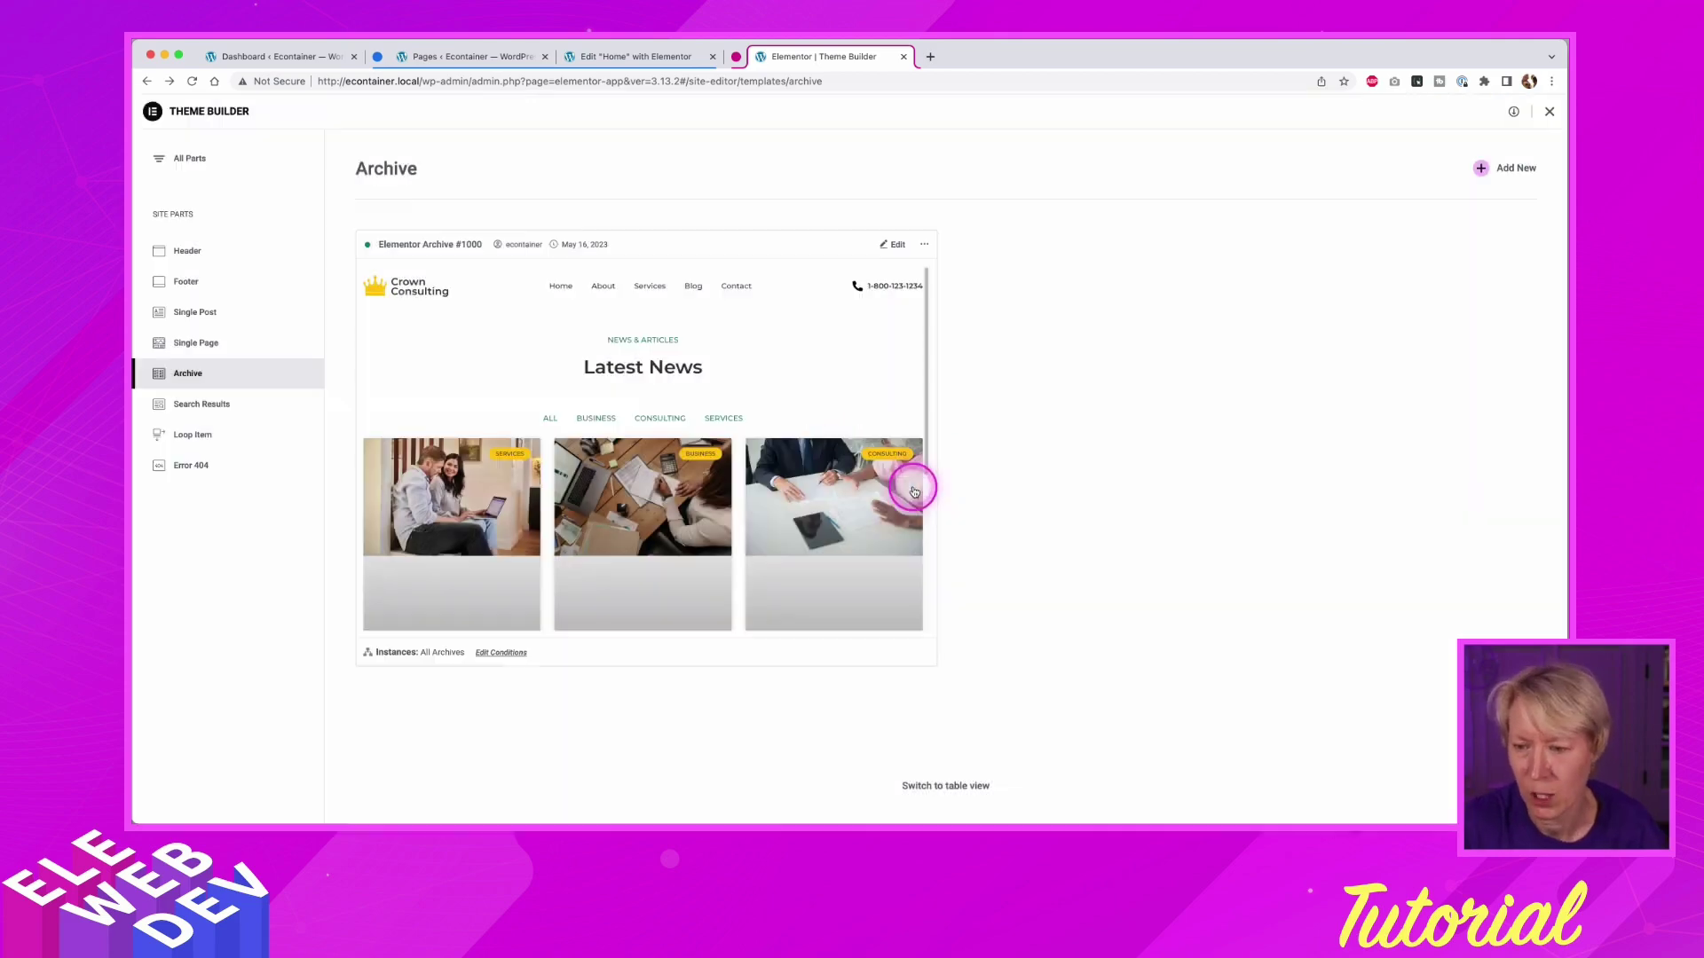
- Show all global parts and open the Single Page template for editing in a new browser tab
click(189, 159)
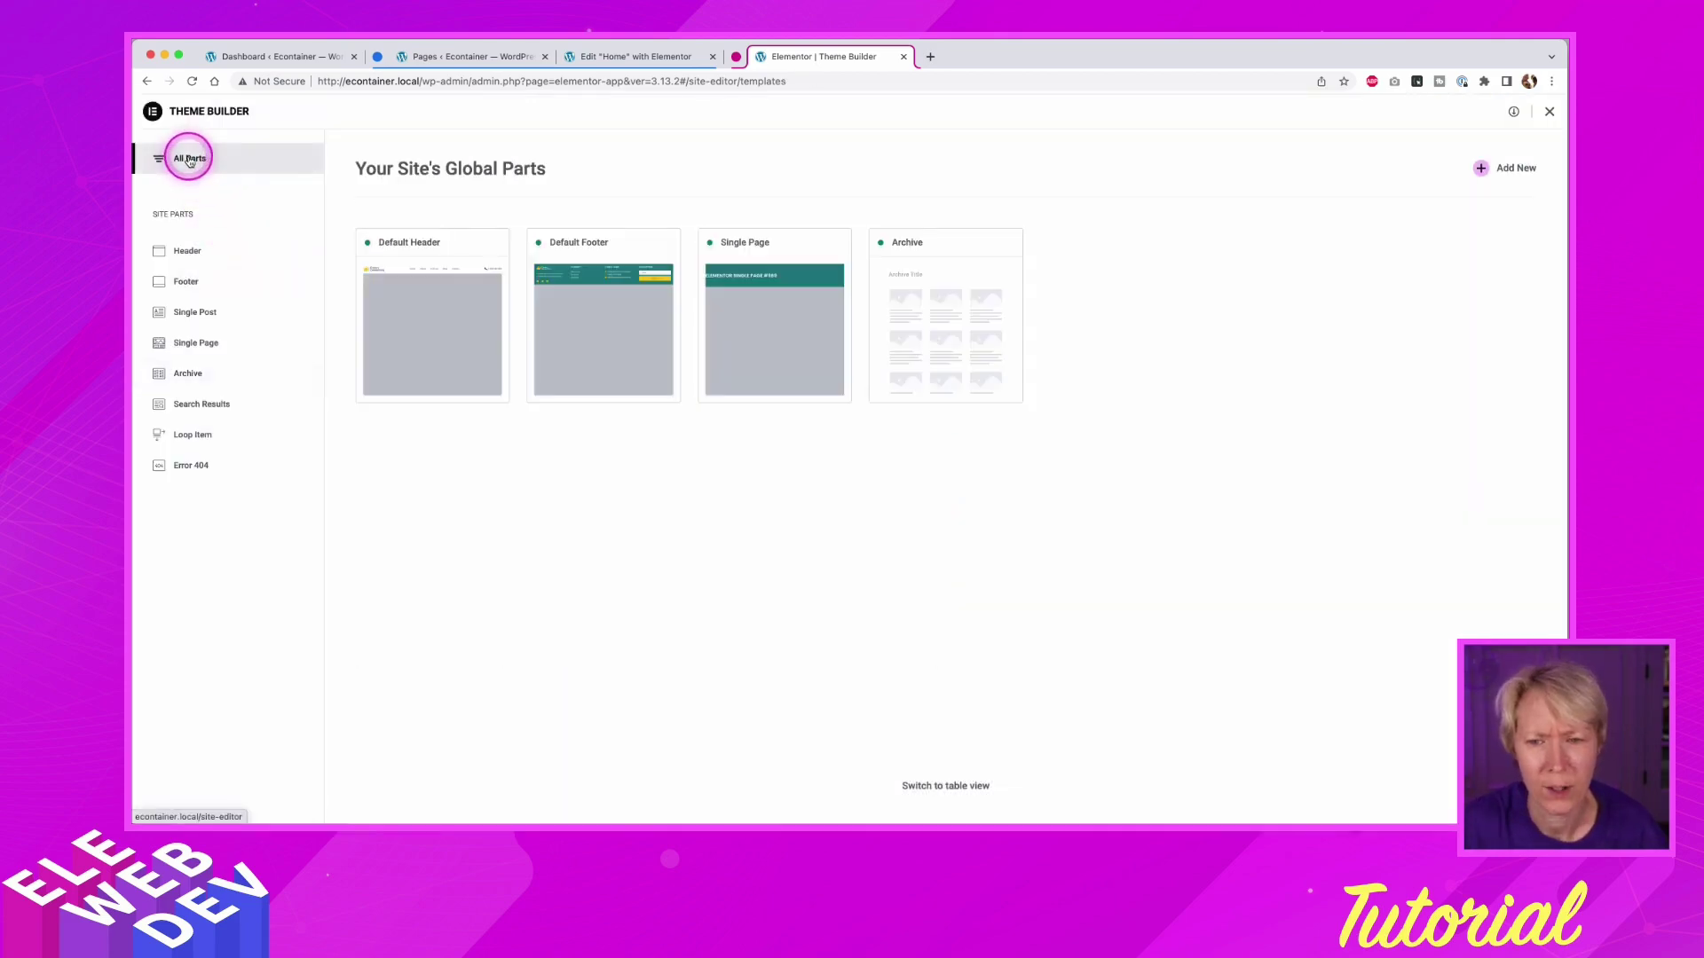
mouse_move(777, 310)
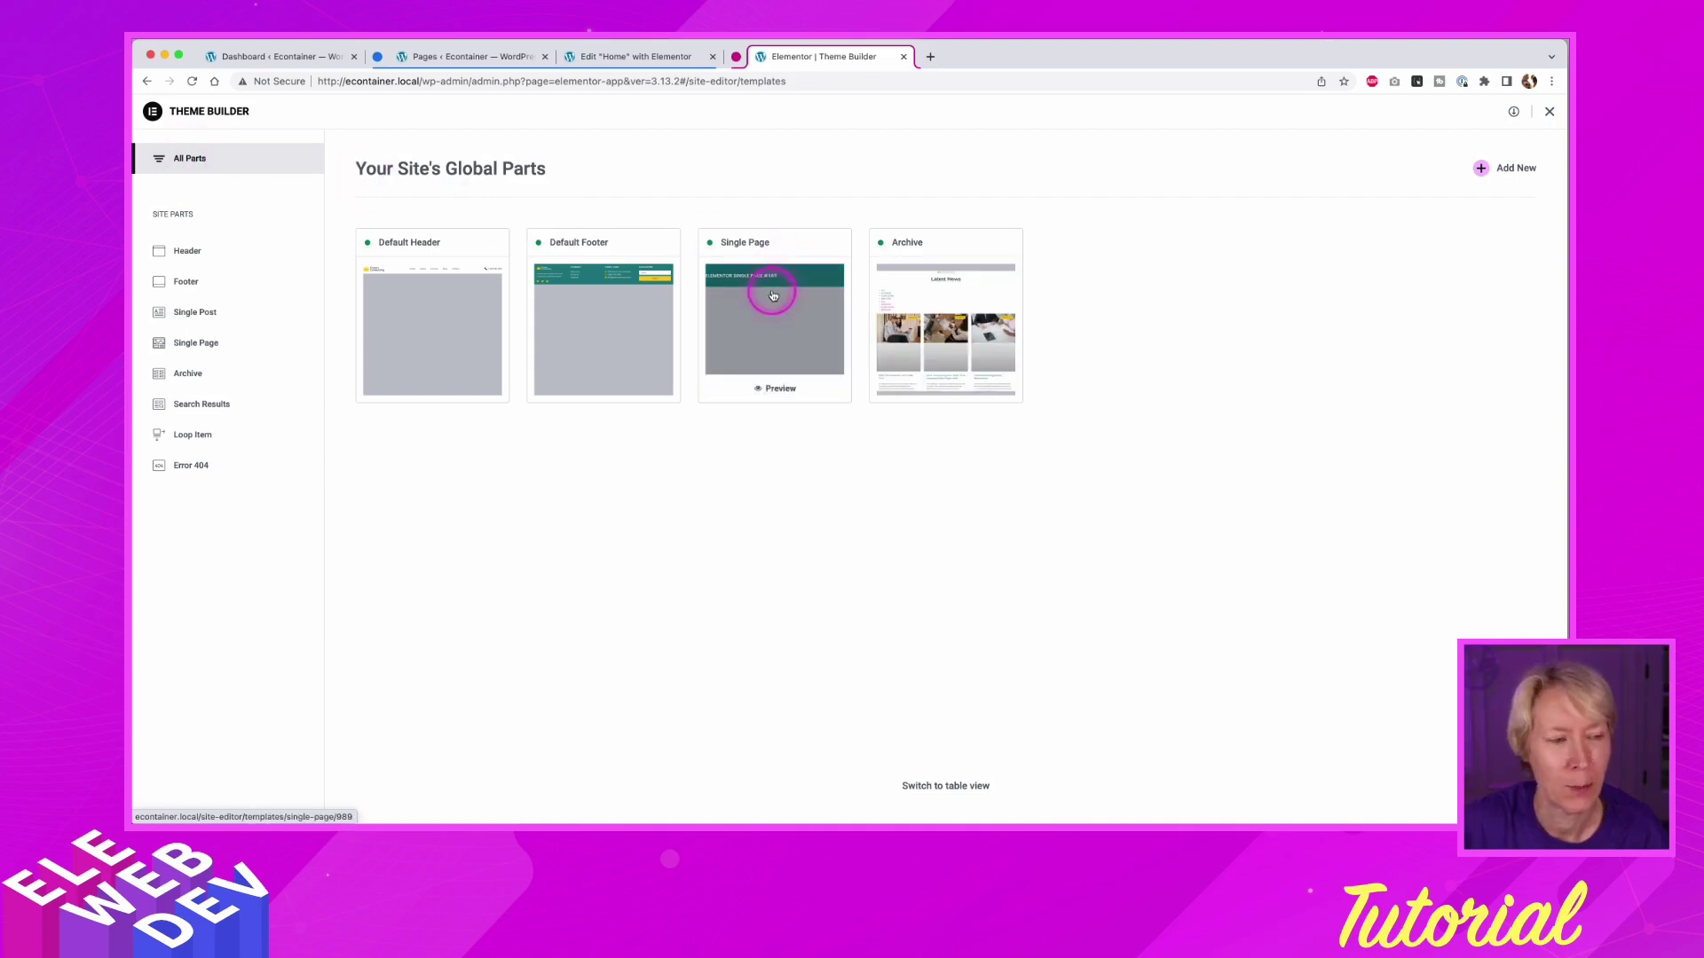
mouse_move(962, 316)
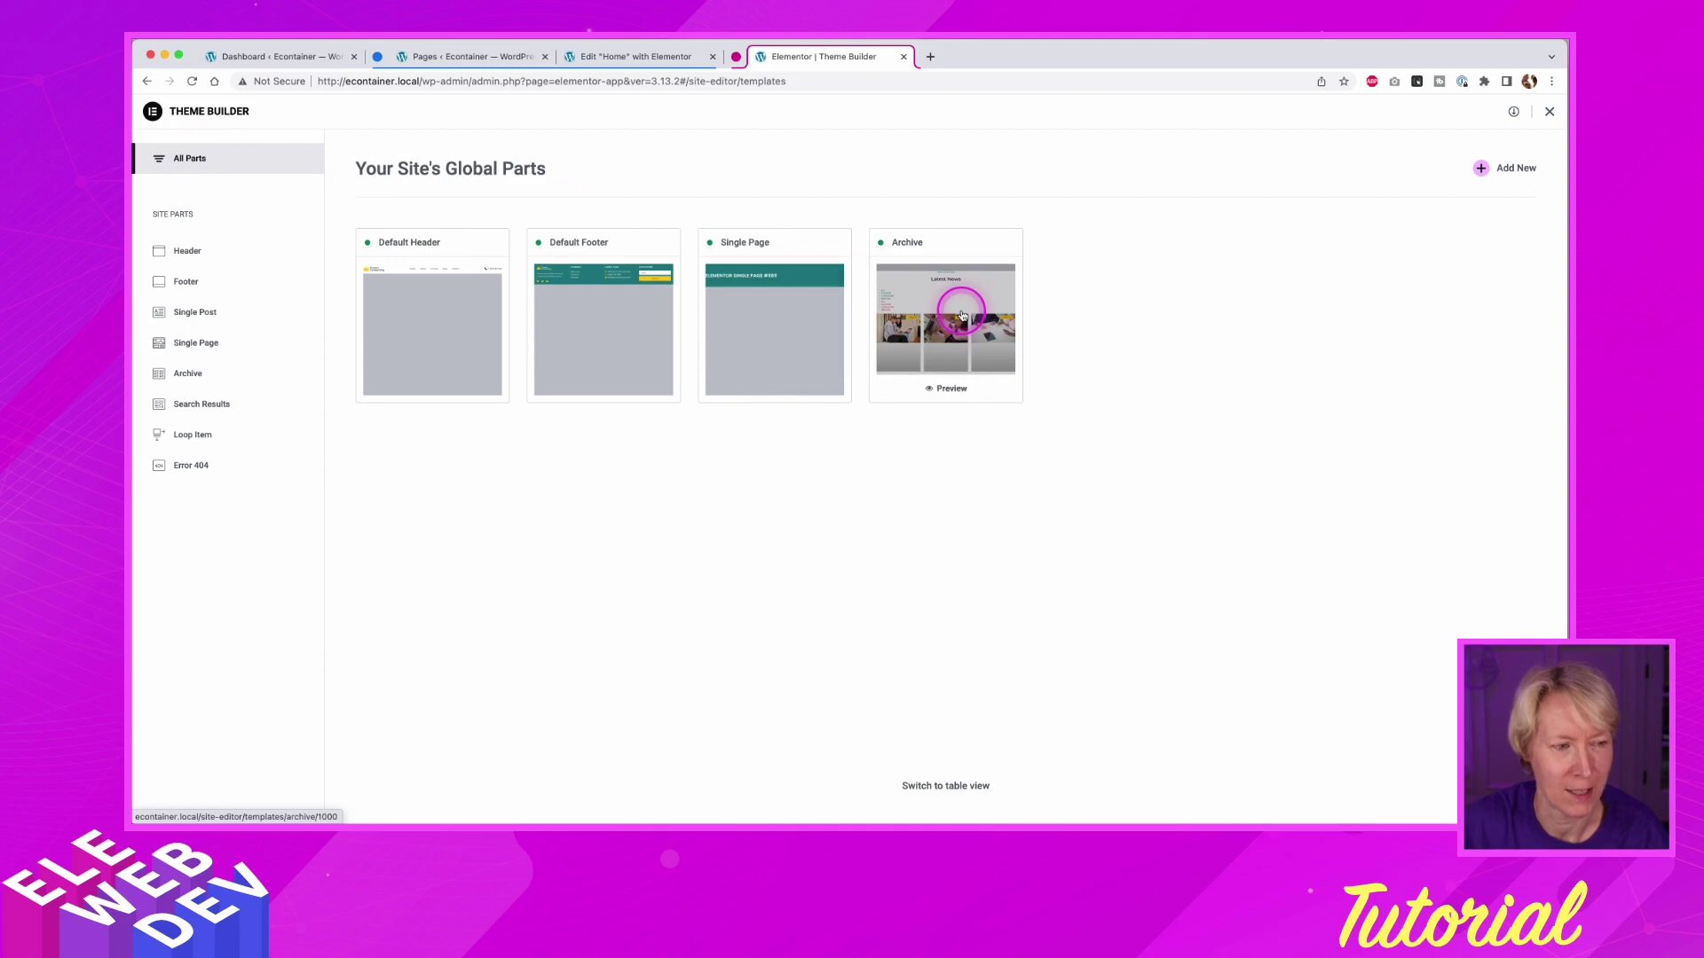
click(762, 316)
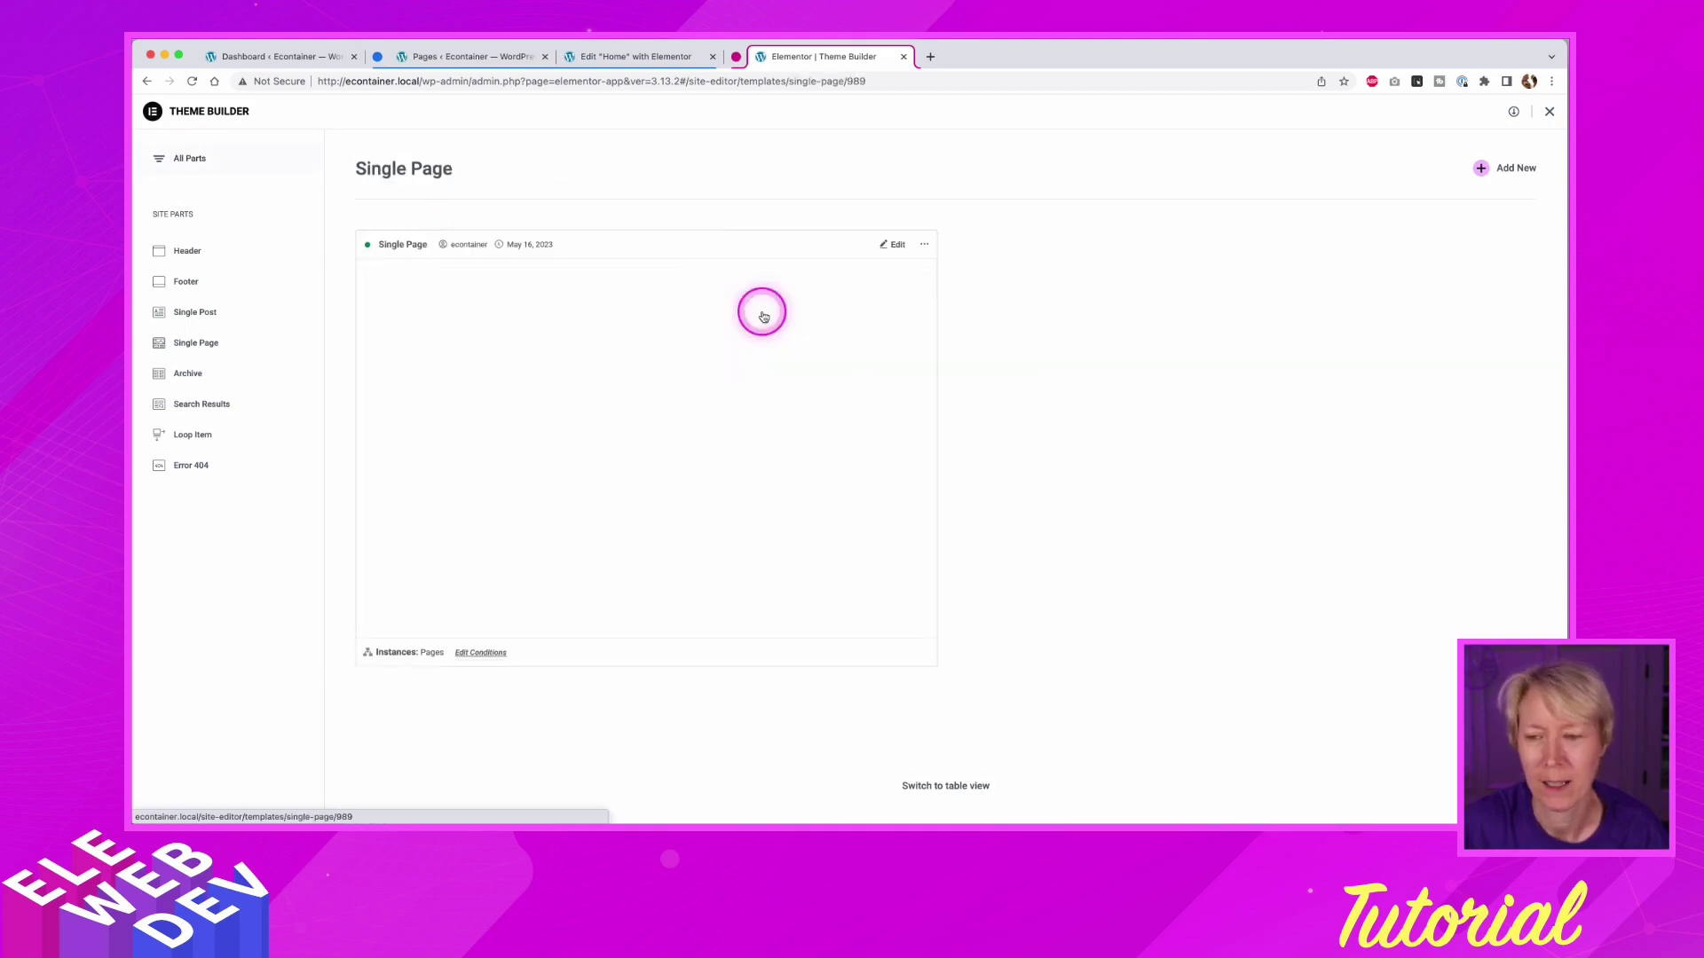
right_click(897, 249)
click(918, 254)
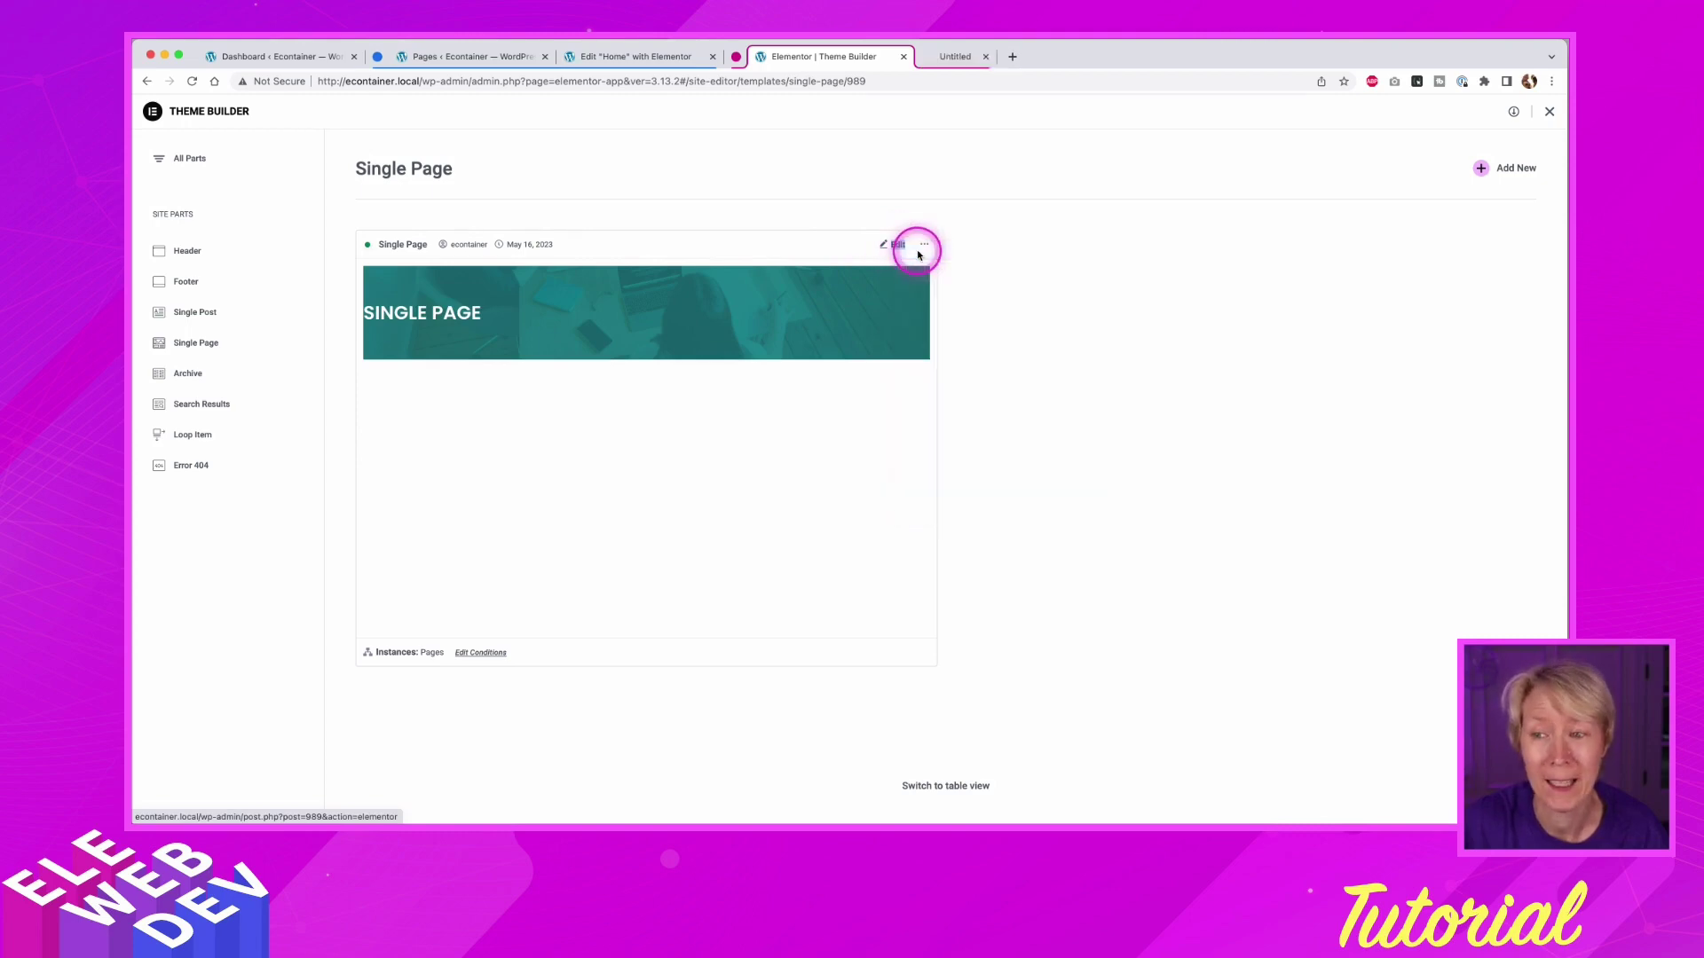
- Return to all global parts and open the Archive template for editing in a new browser tab
click(182, 162)
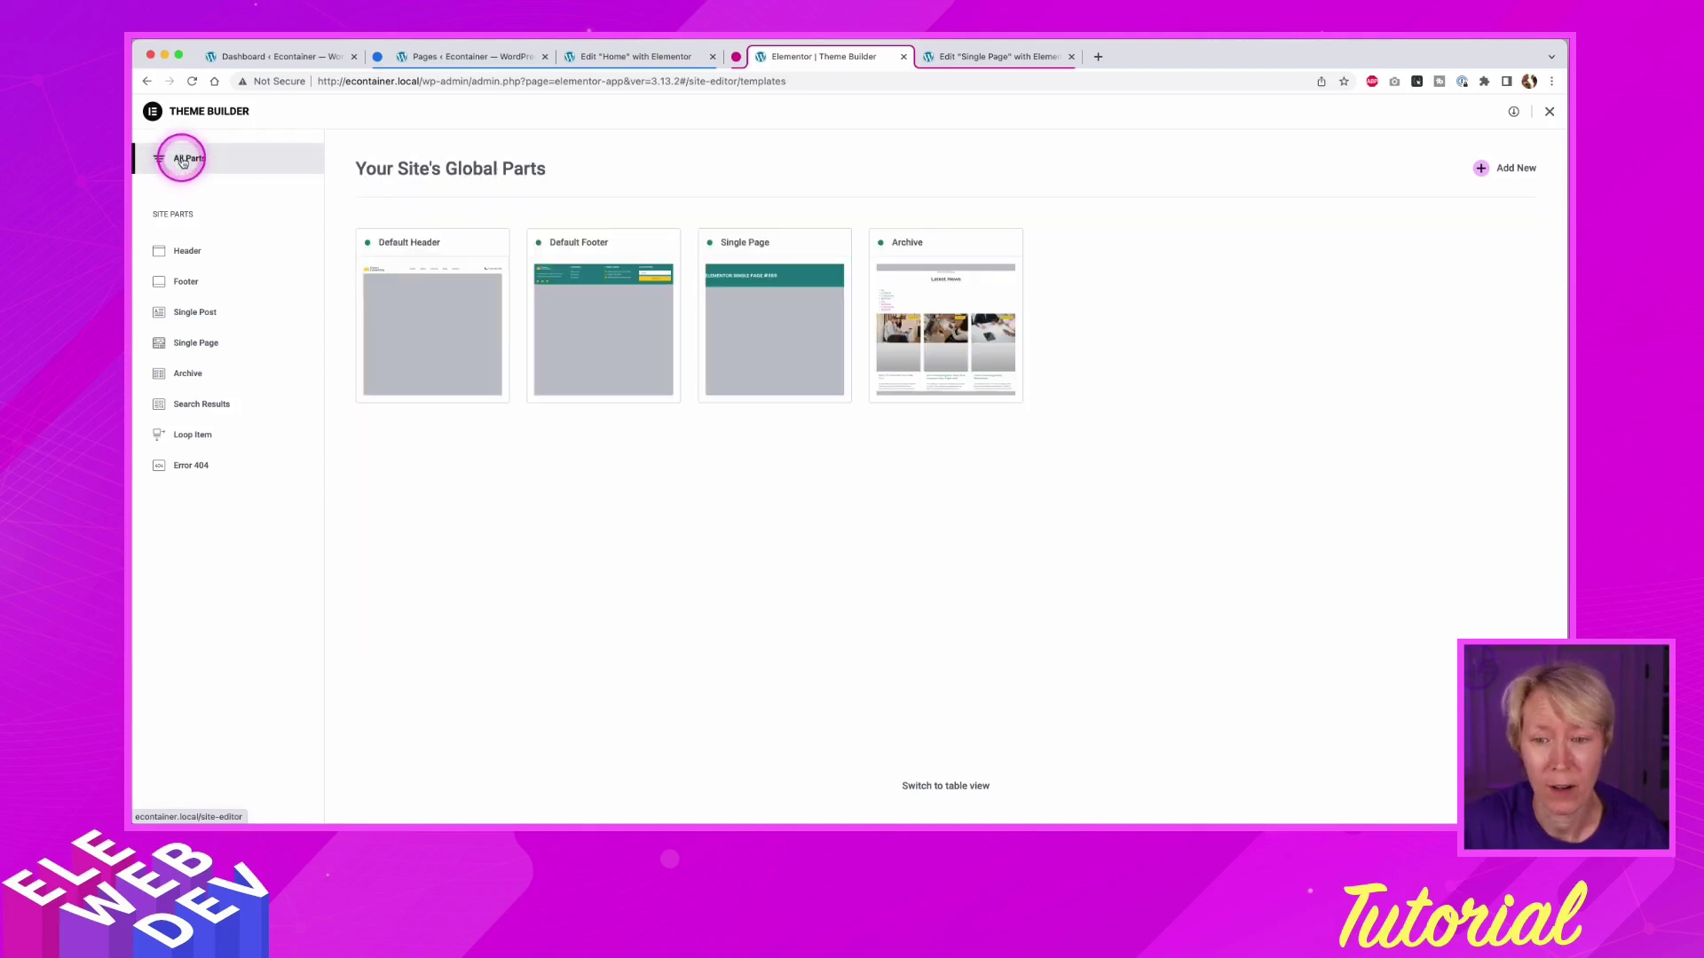
mouse_move(943, 282)
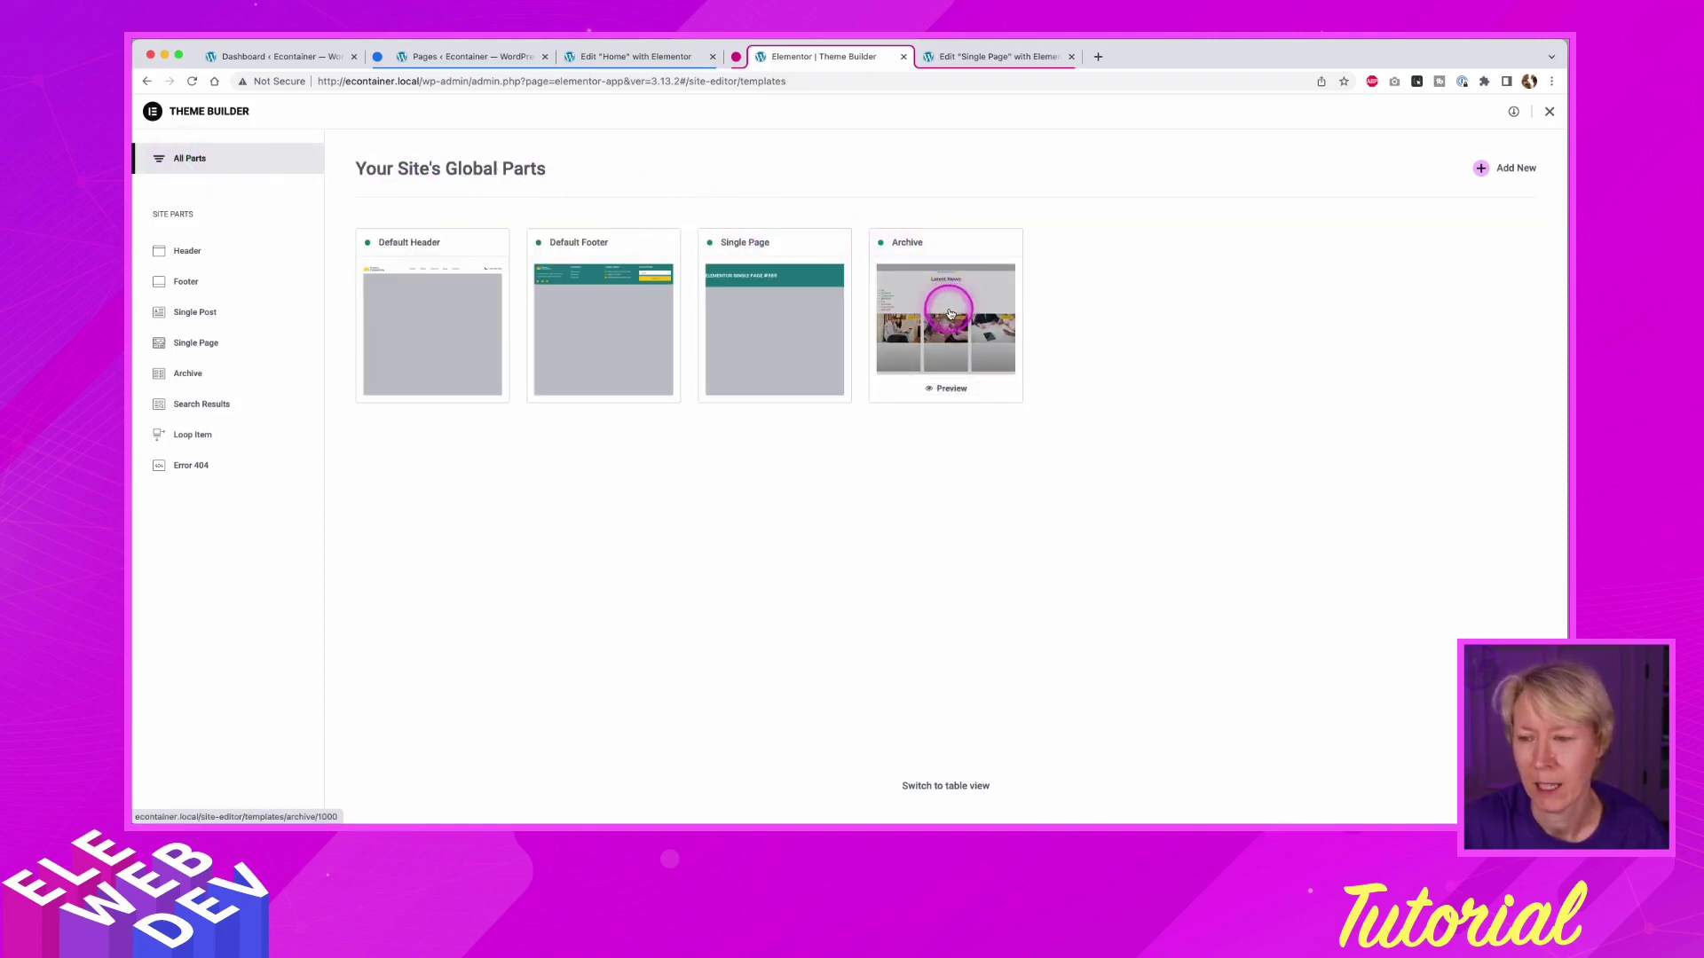
click(949, 313)
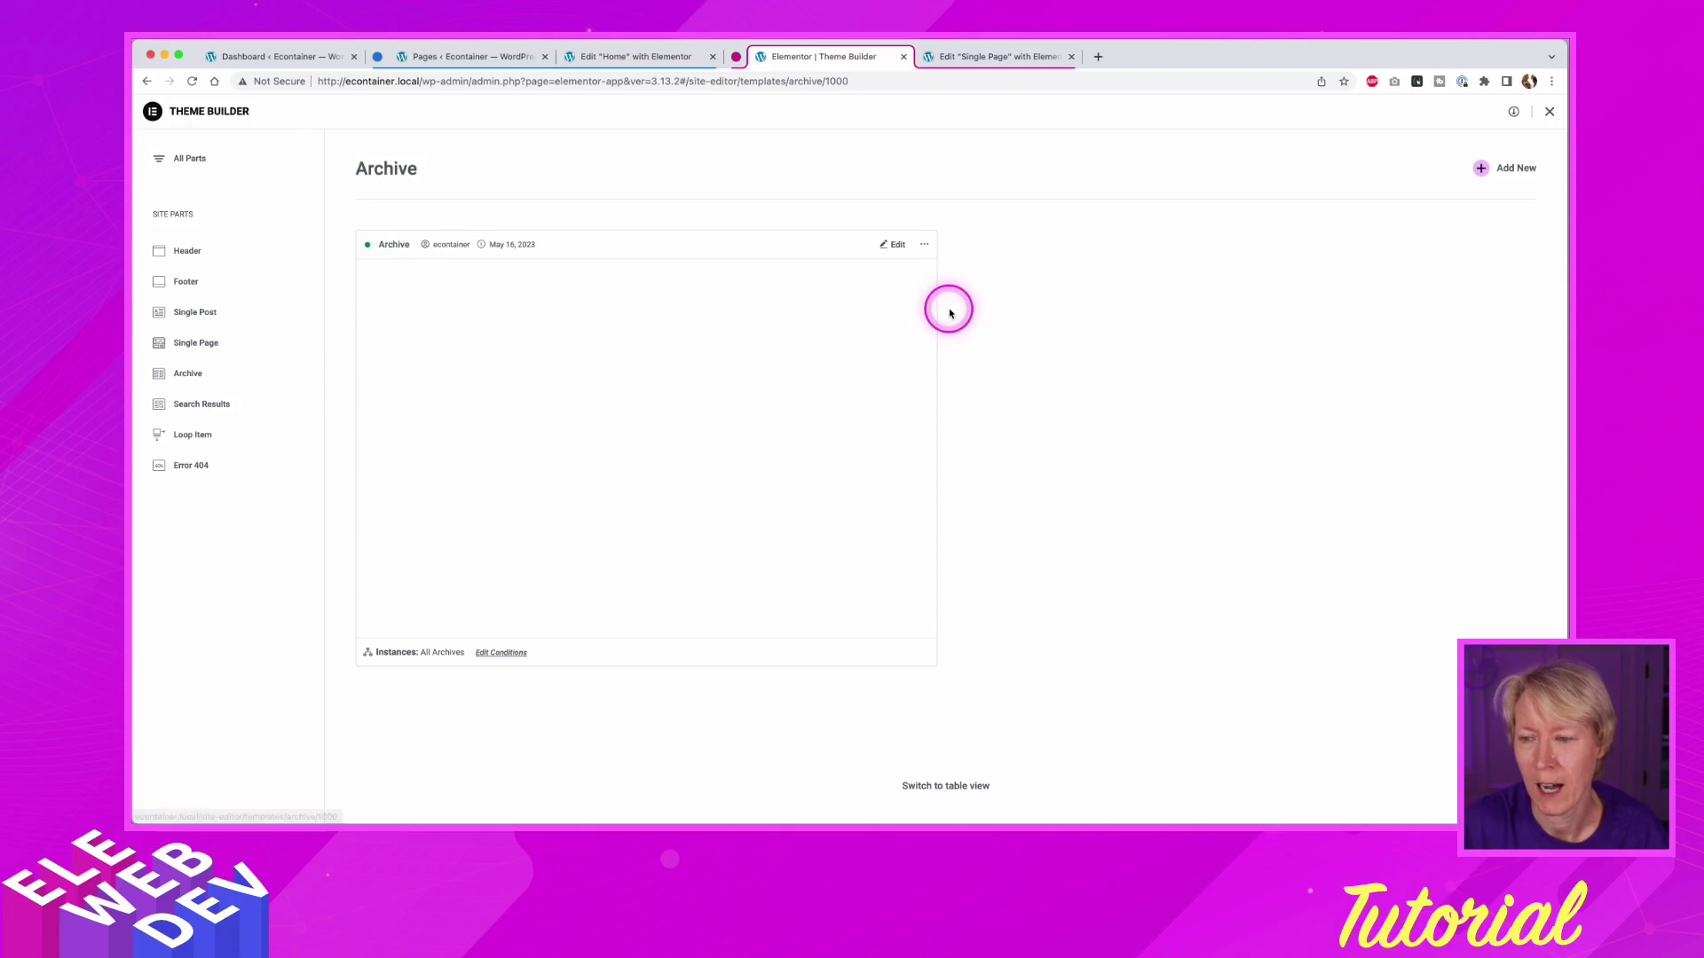
right_click(896, 249)
click(918, 255)
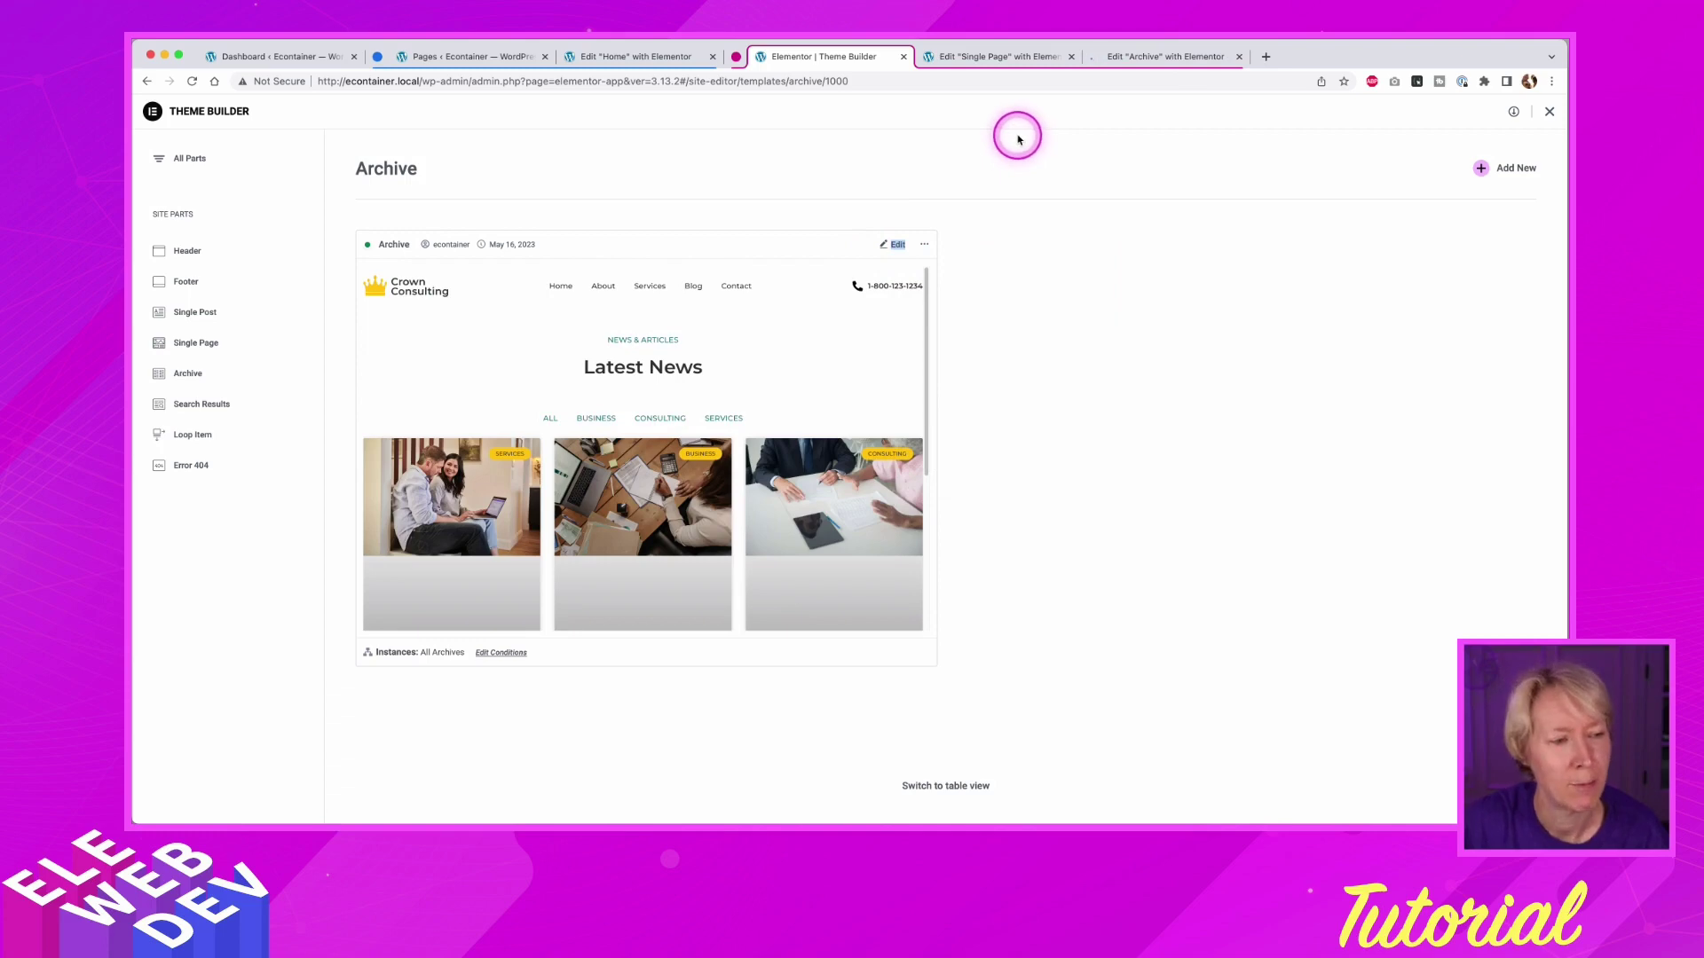
- Copy the teal title banner container from the Single Page template
click(985, 60)
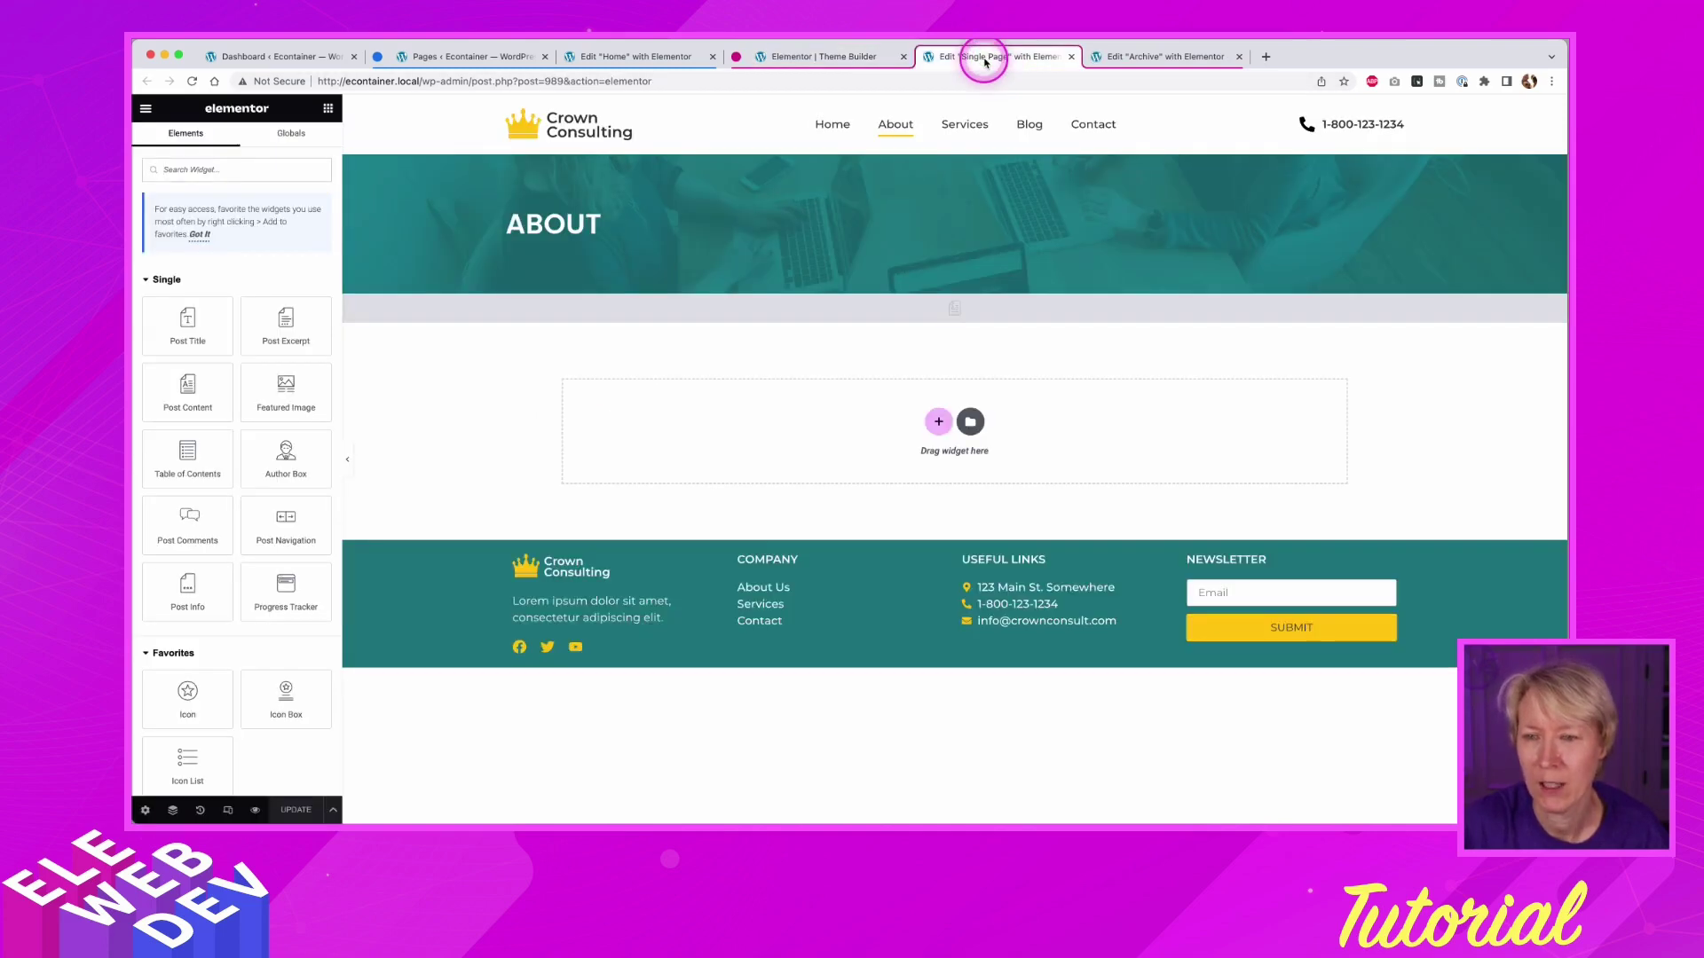
click(1145, 62)
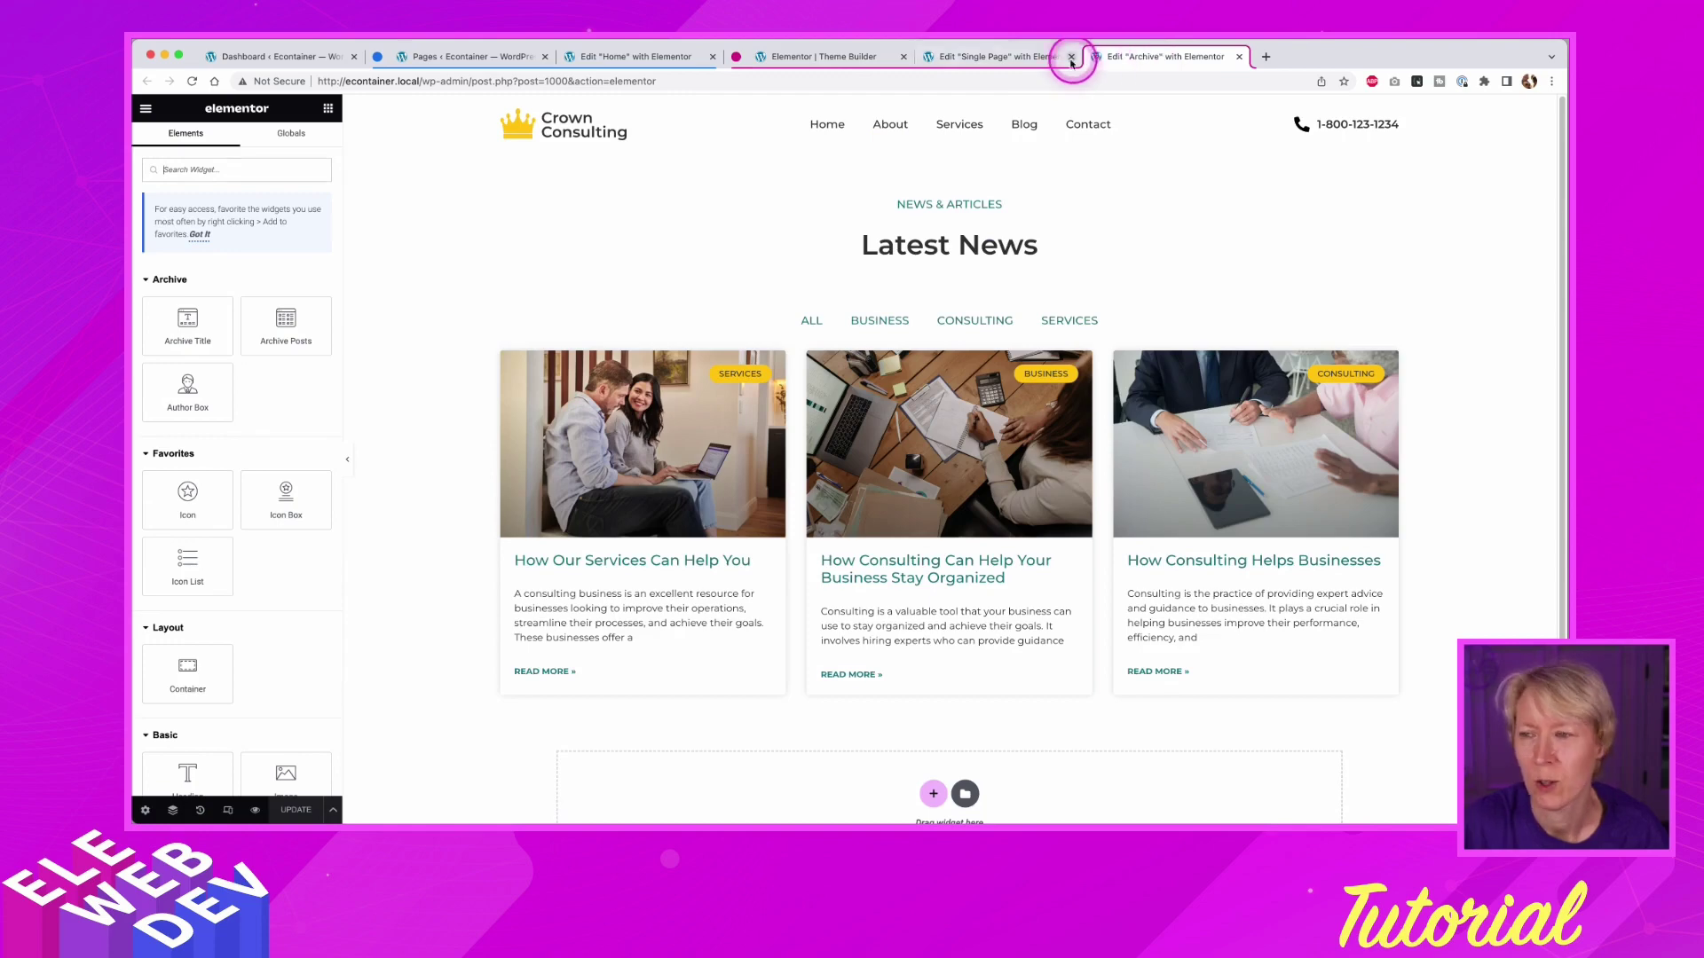
click(1001, 59)
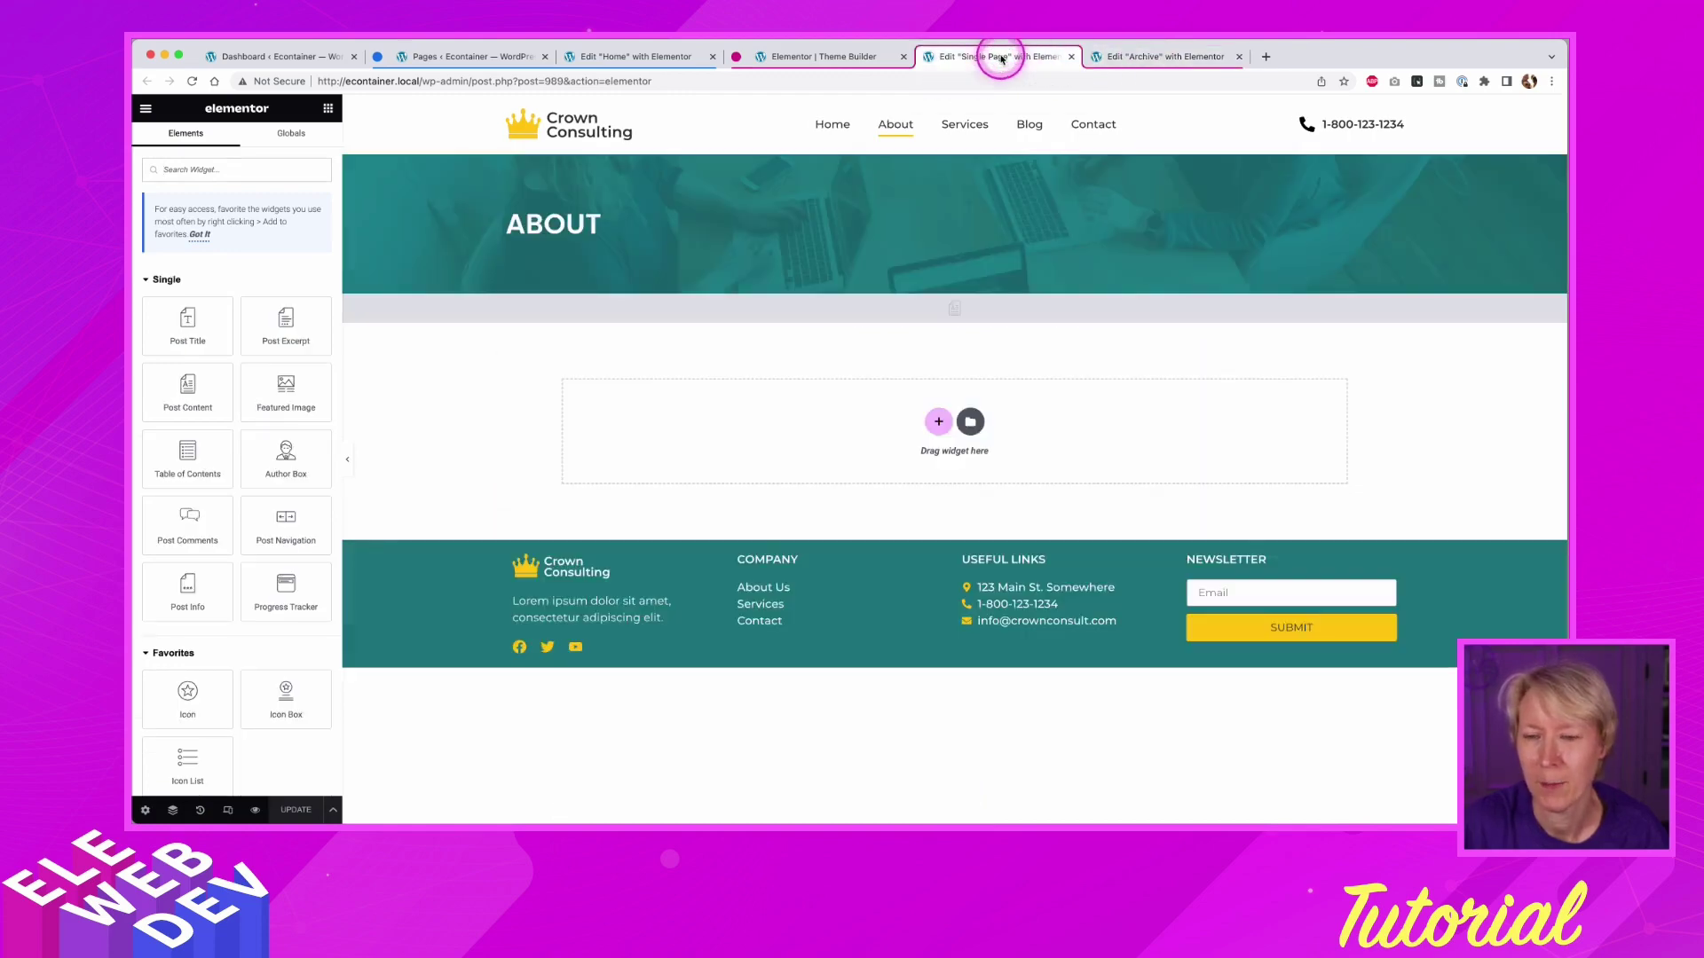
mouse_move(921, 182)
right_click(947, 152)
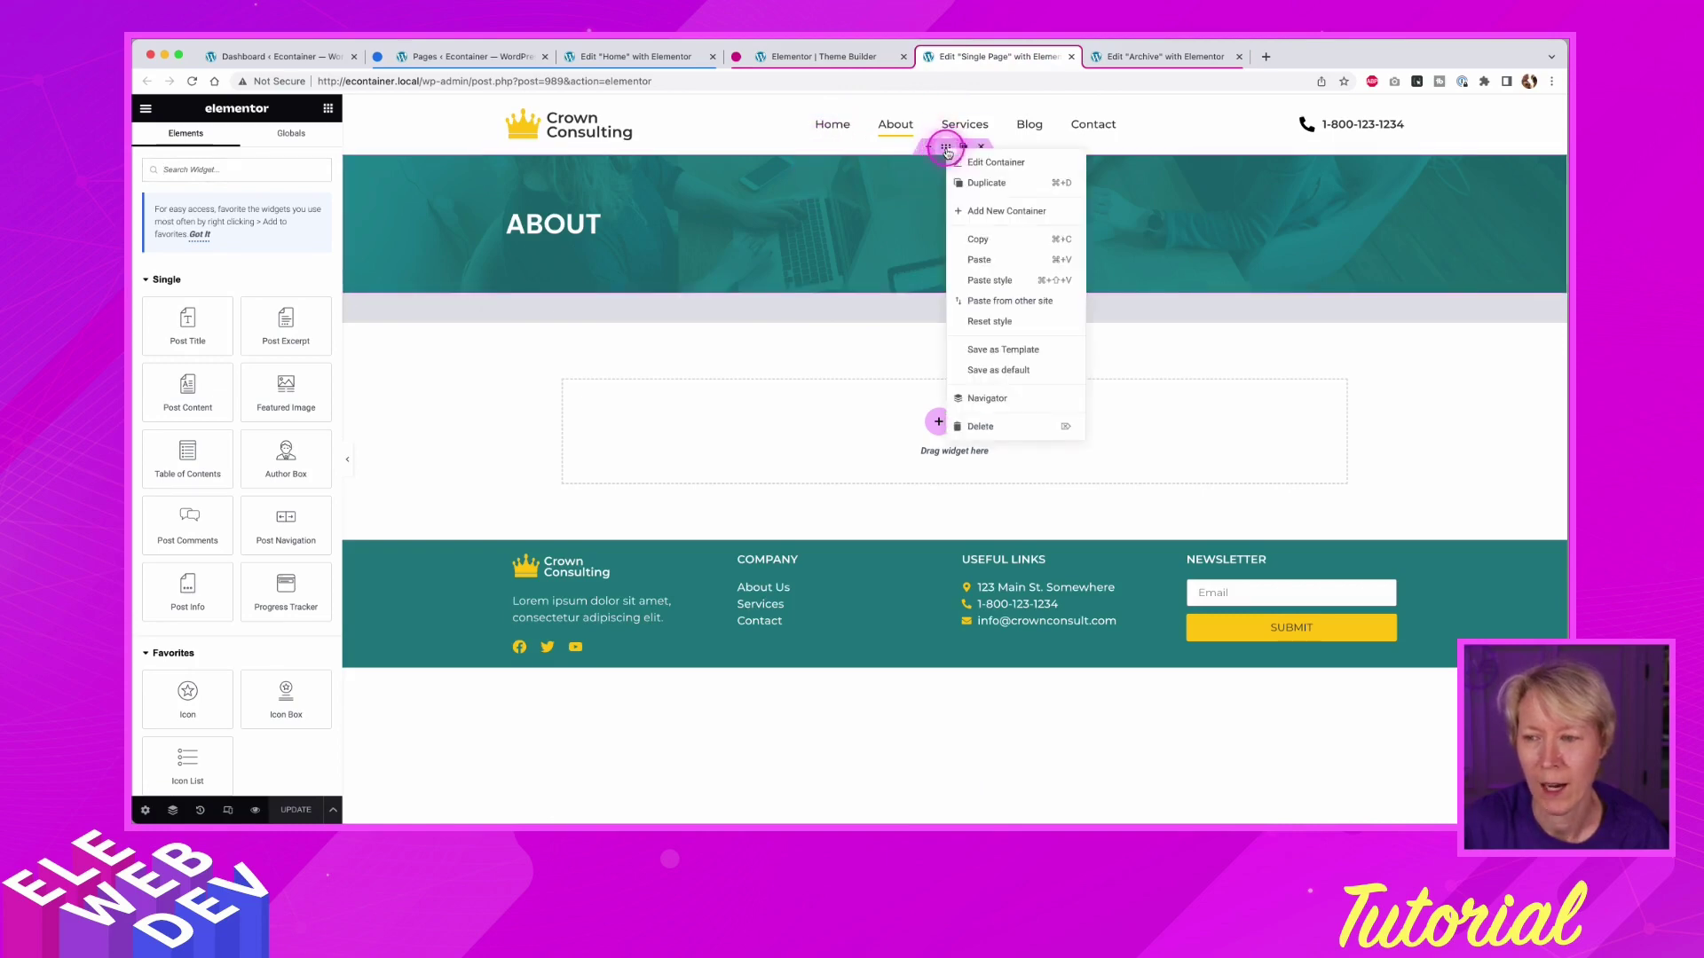
click(977, 241)
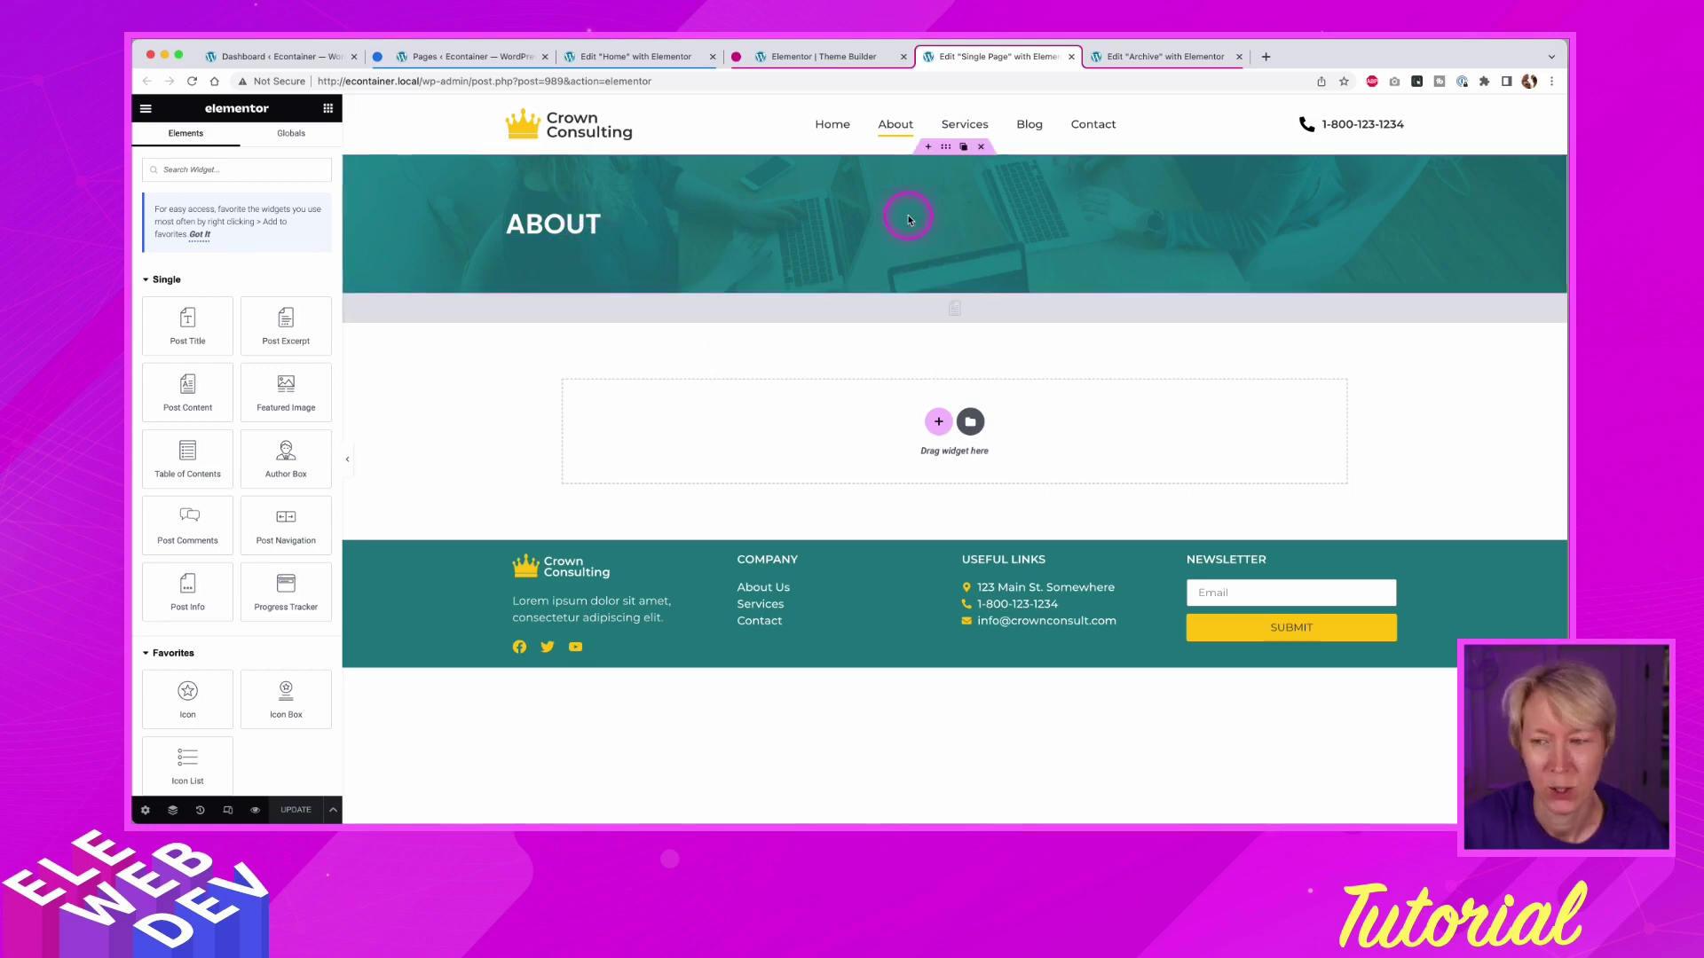
- Paste the copied banner container above the Latest News container in the Archive template
click(1148, 59)
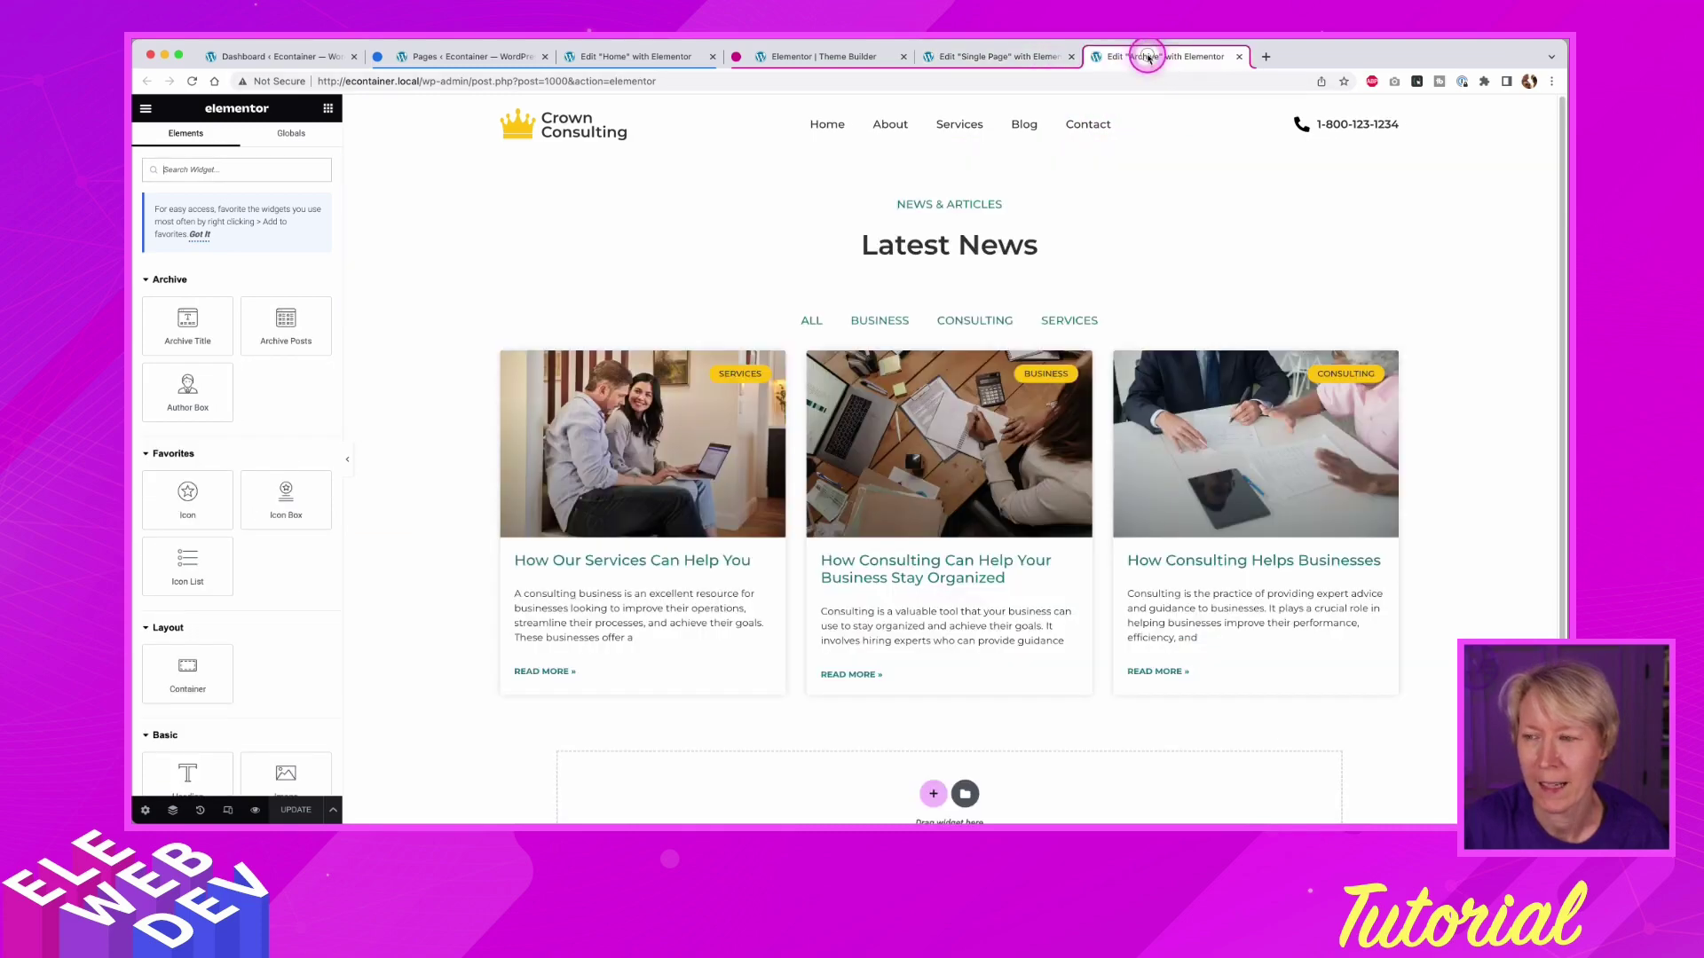
click(925, 180)
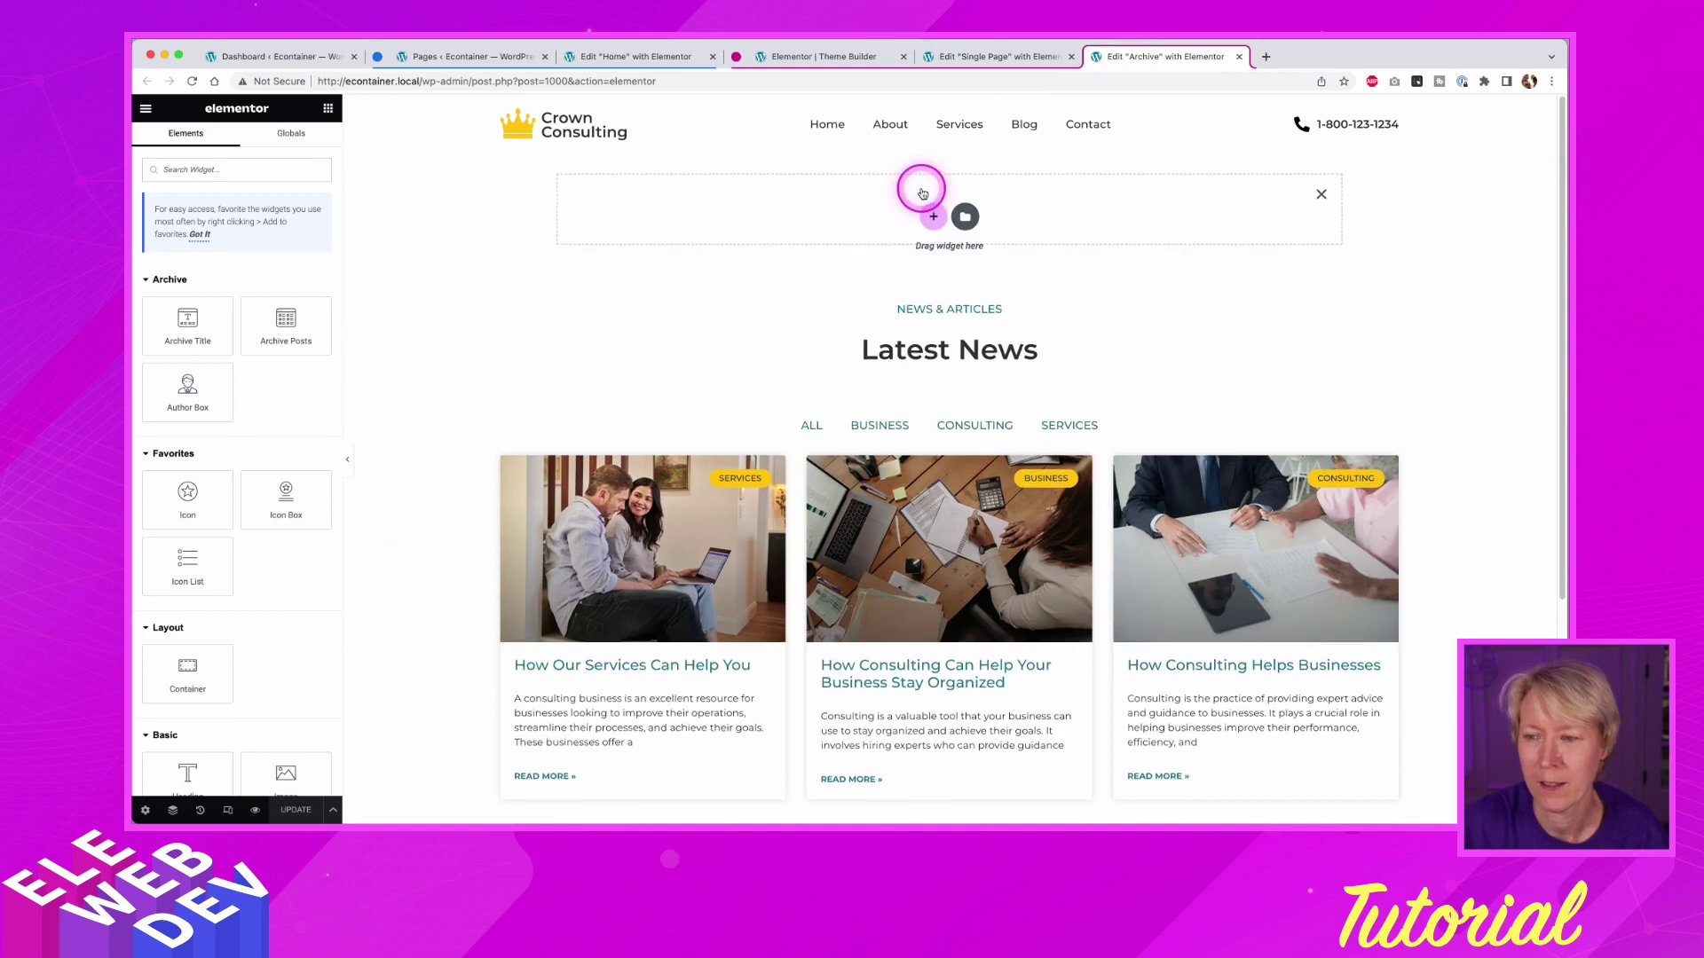
right_click(741, 227)
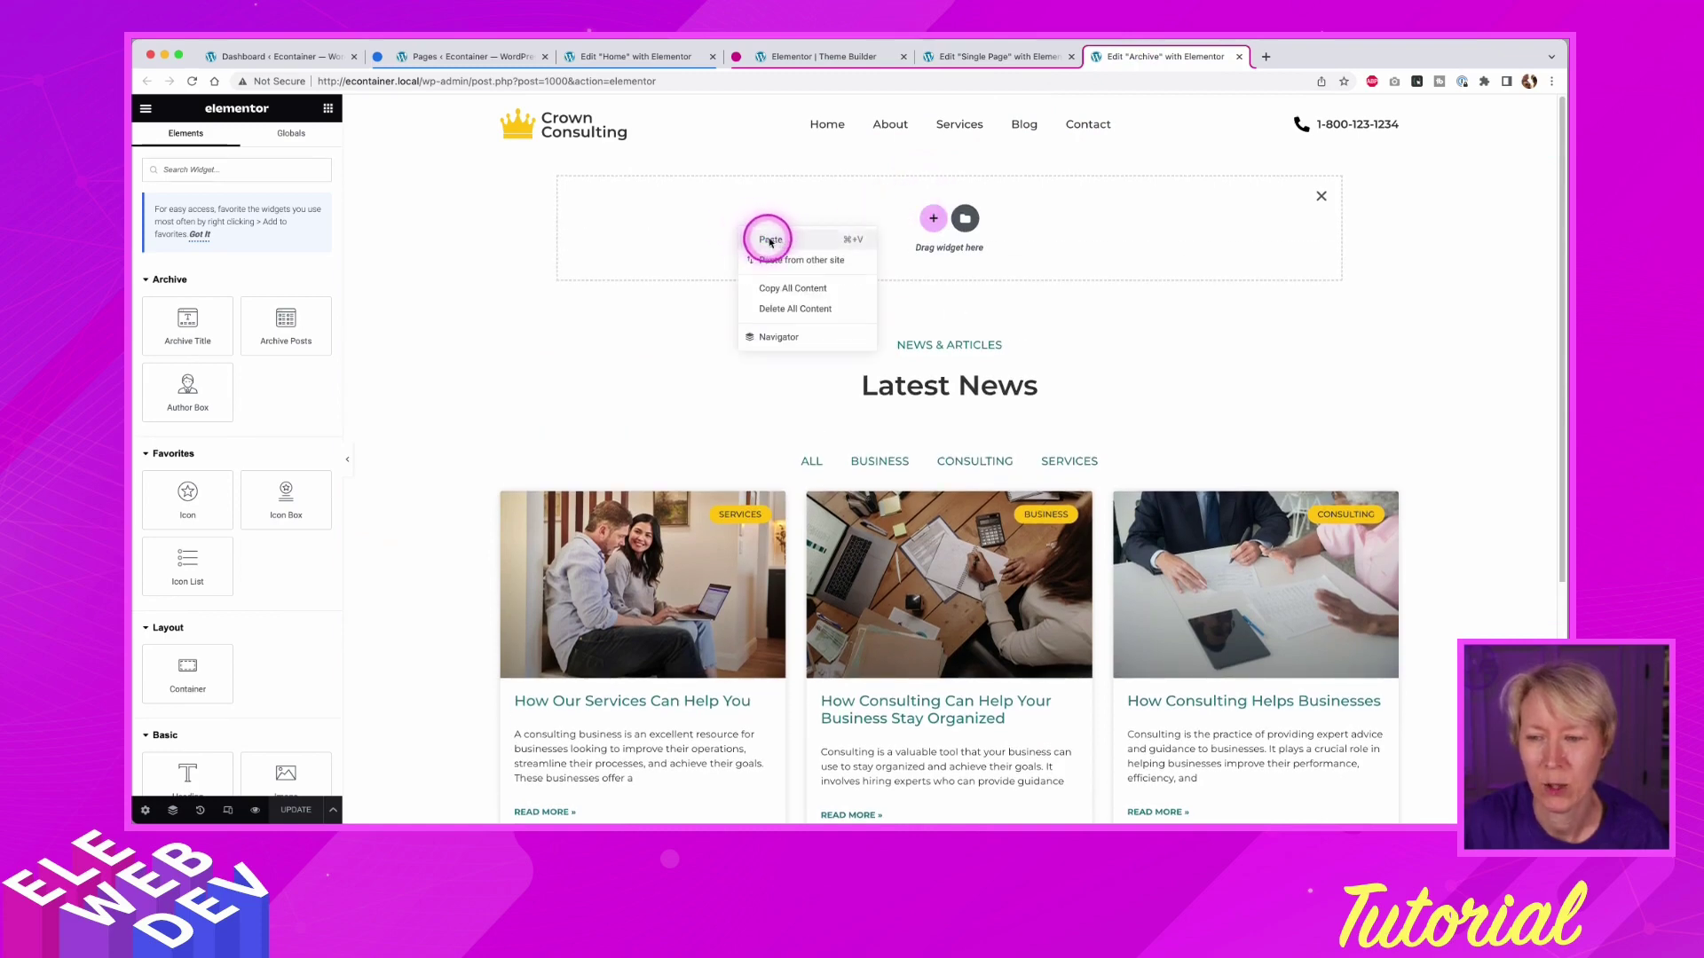
click(766, 241)
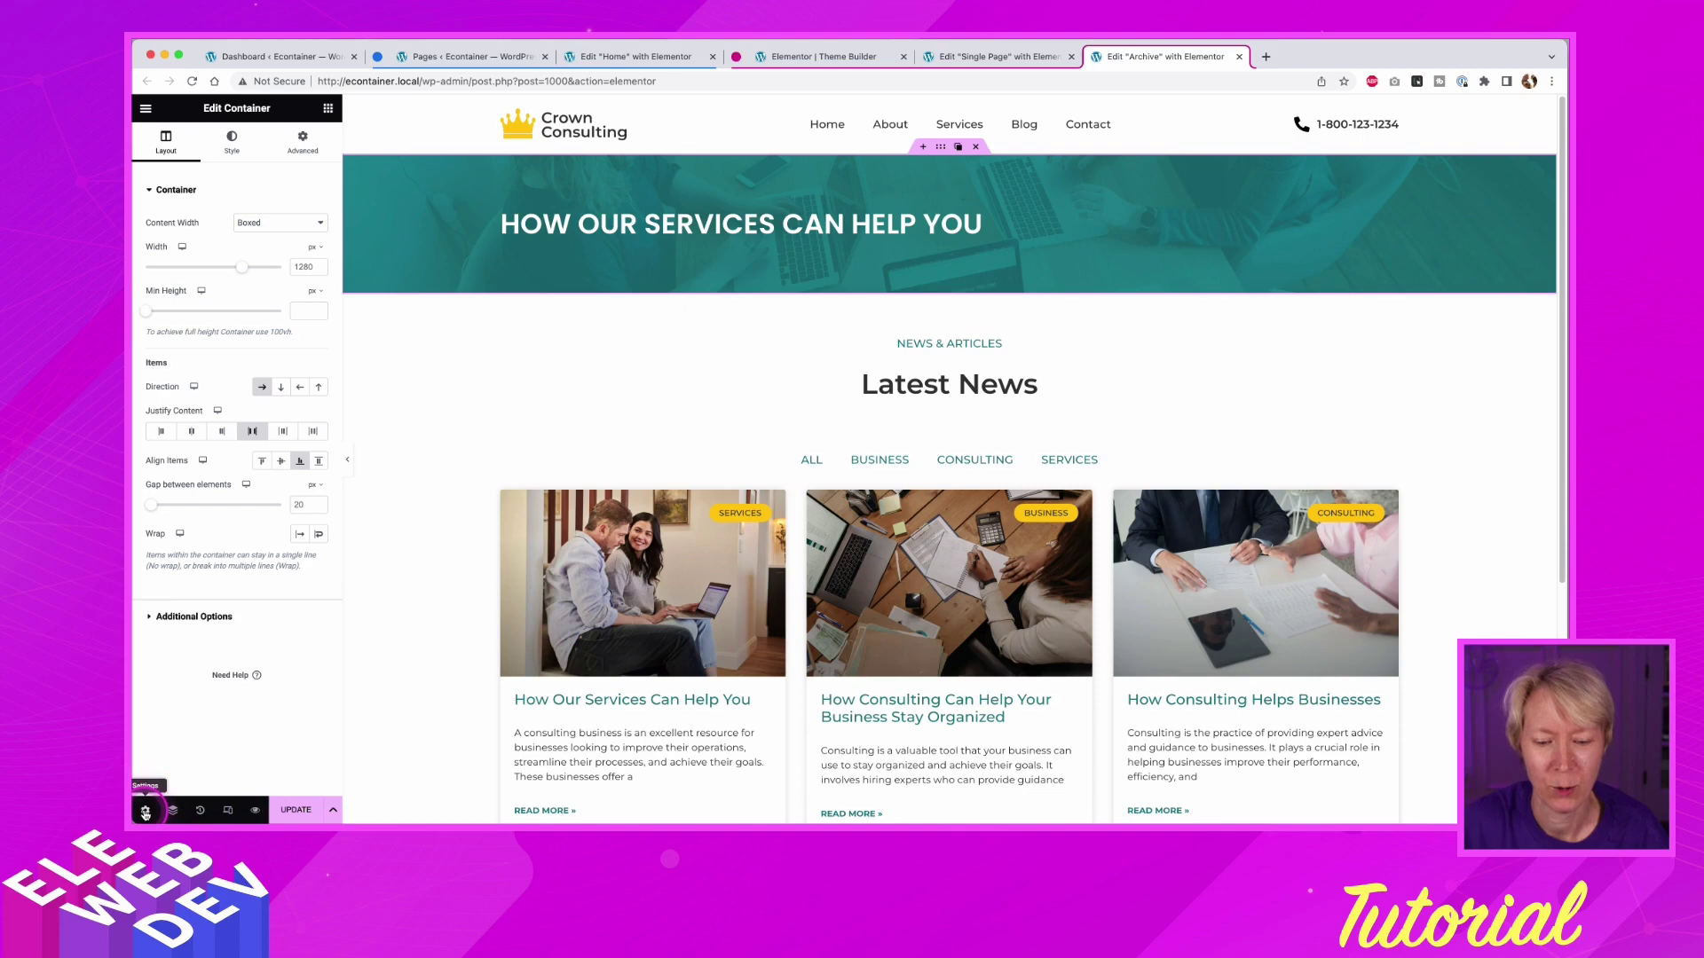
click(145, 812)
click(190, 438)
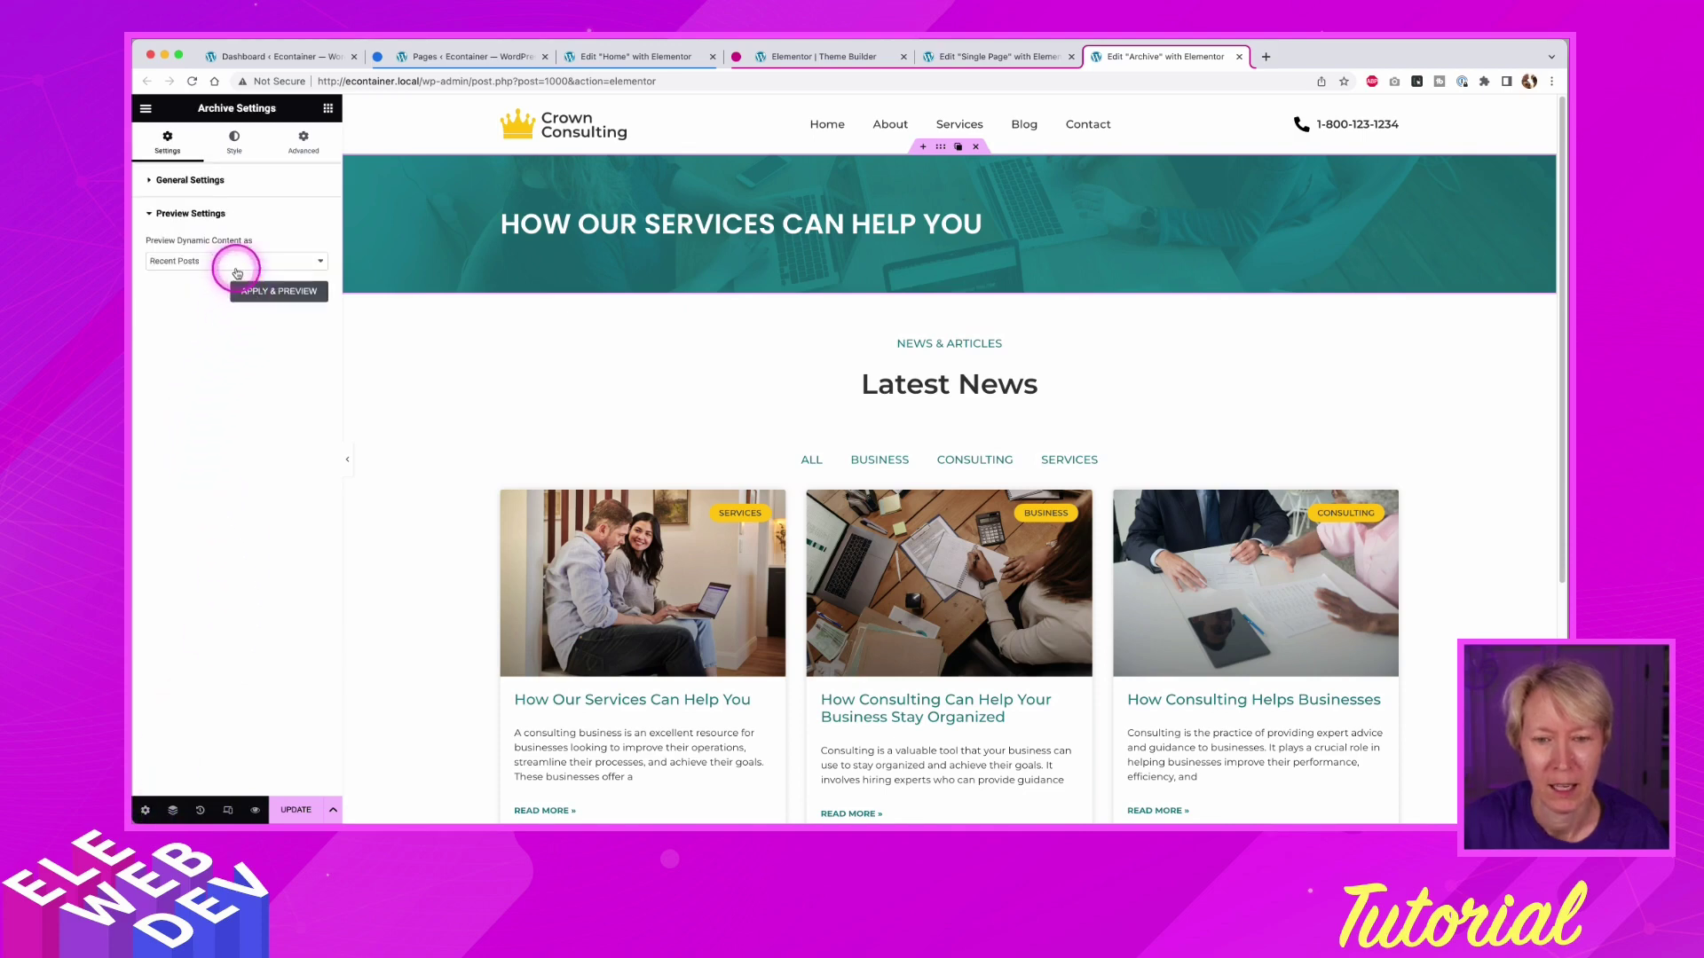
click(232, 268)
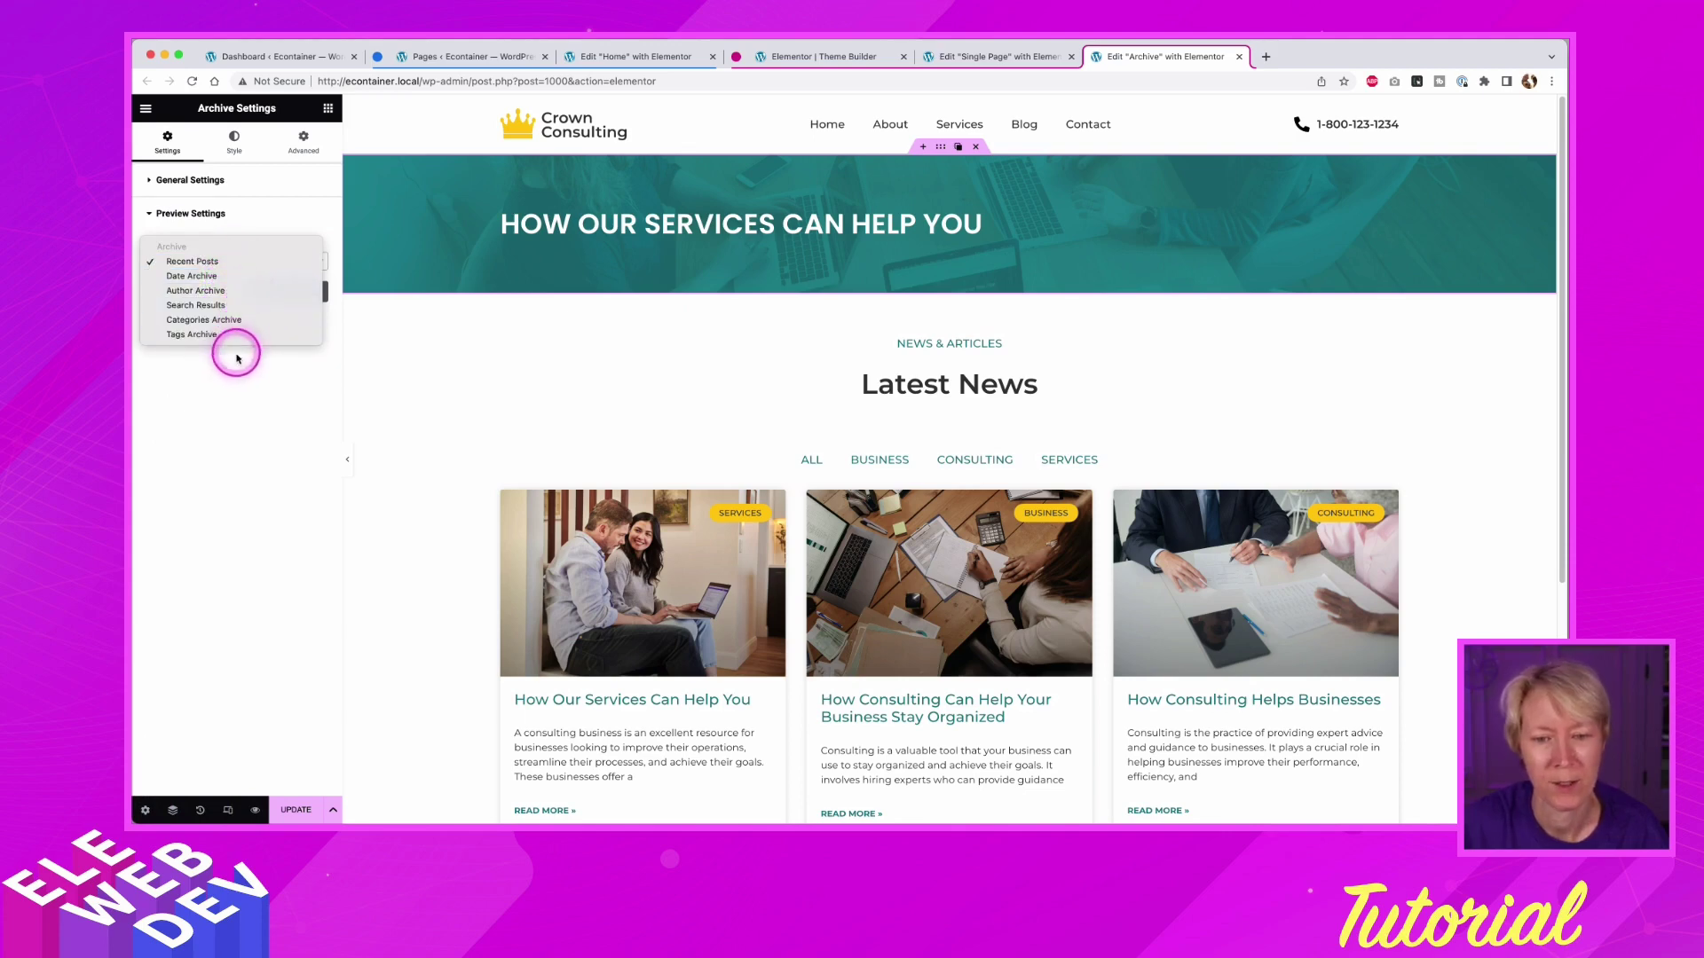
click(228, 386)
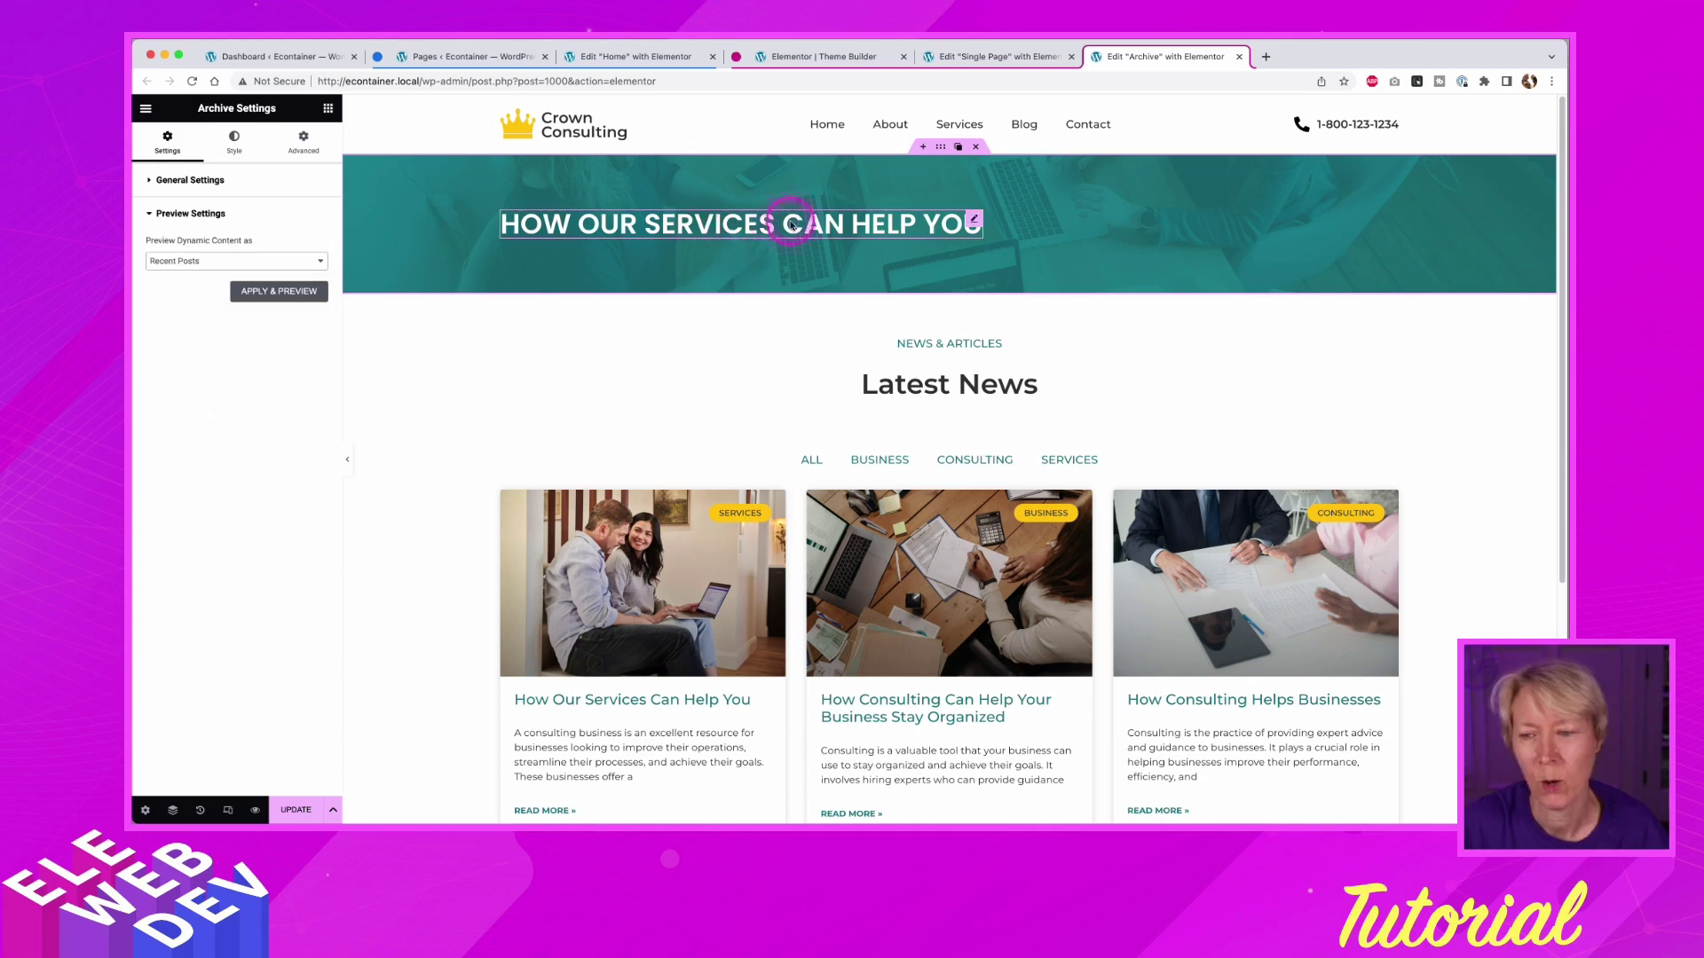
- Copy the Post Title widget in the archive banner, and delete it from the banner
click(973, 221)
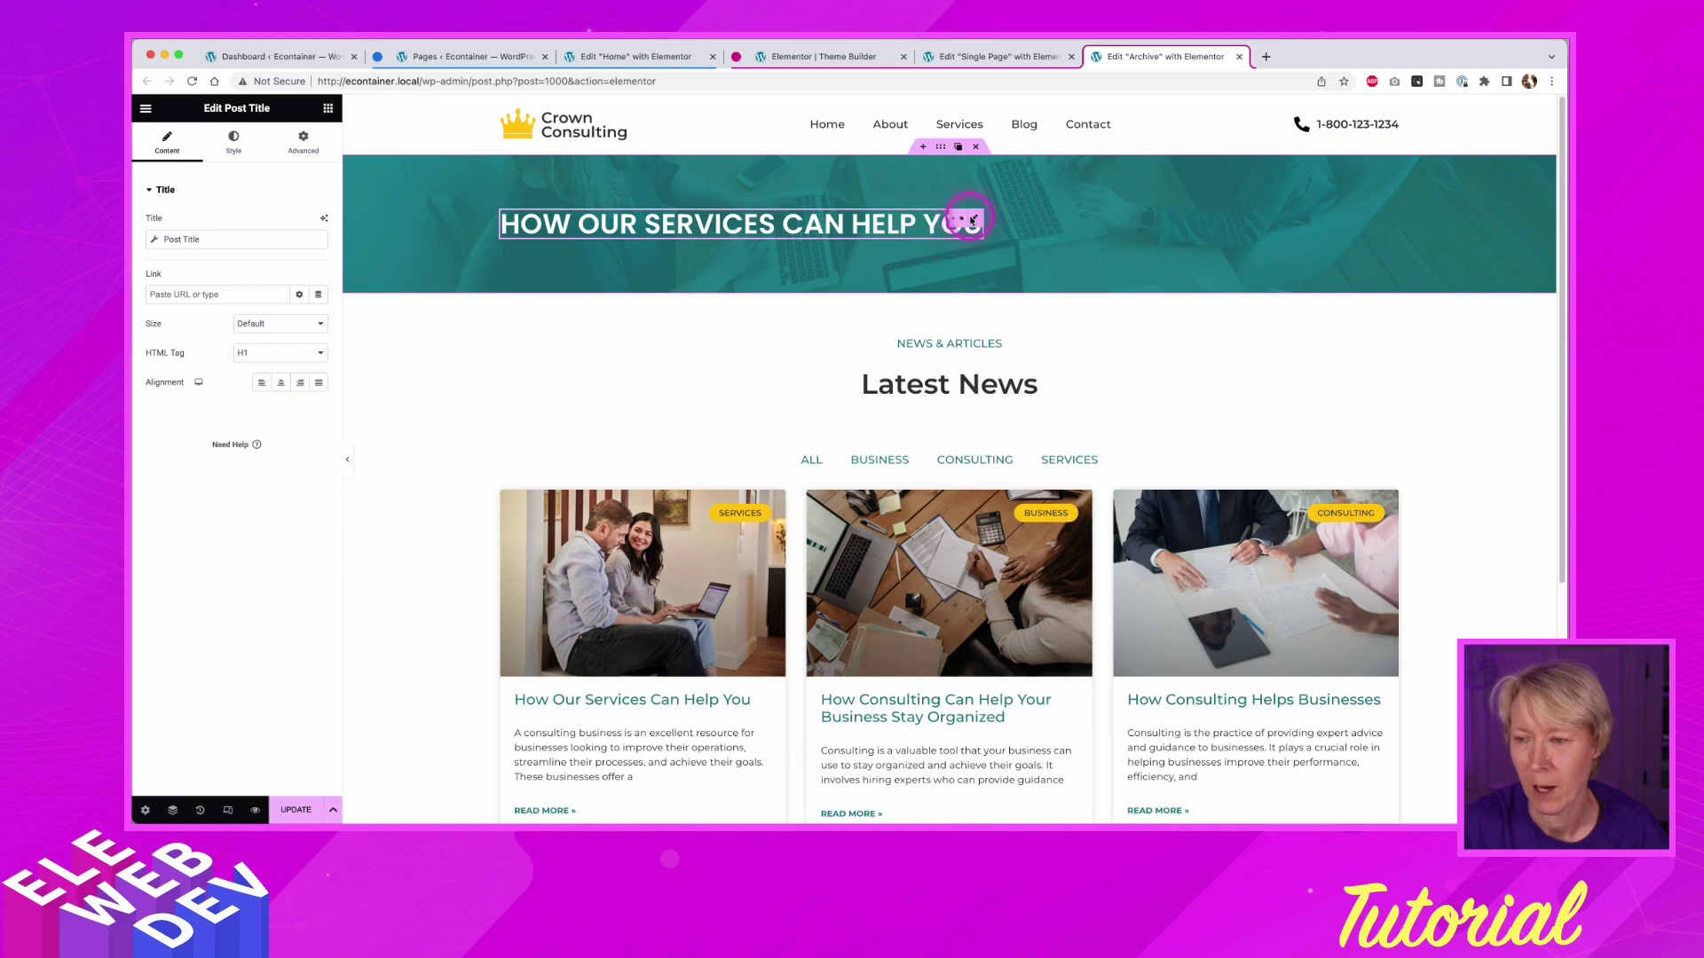
right_click(975, 221)
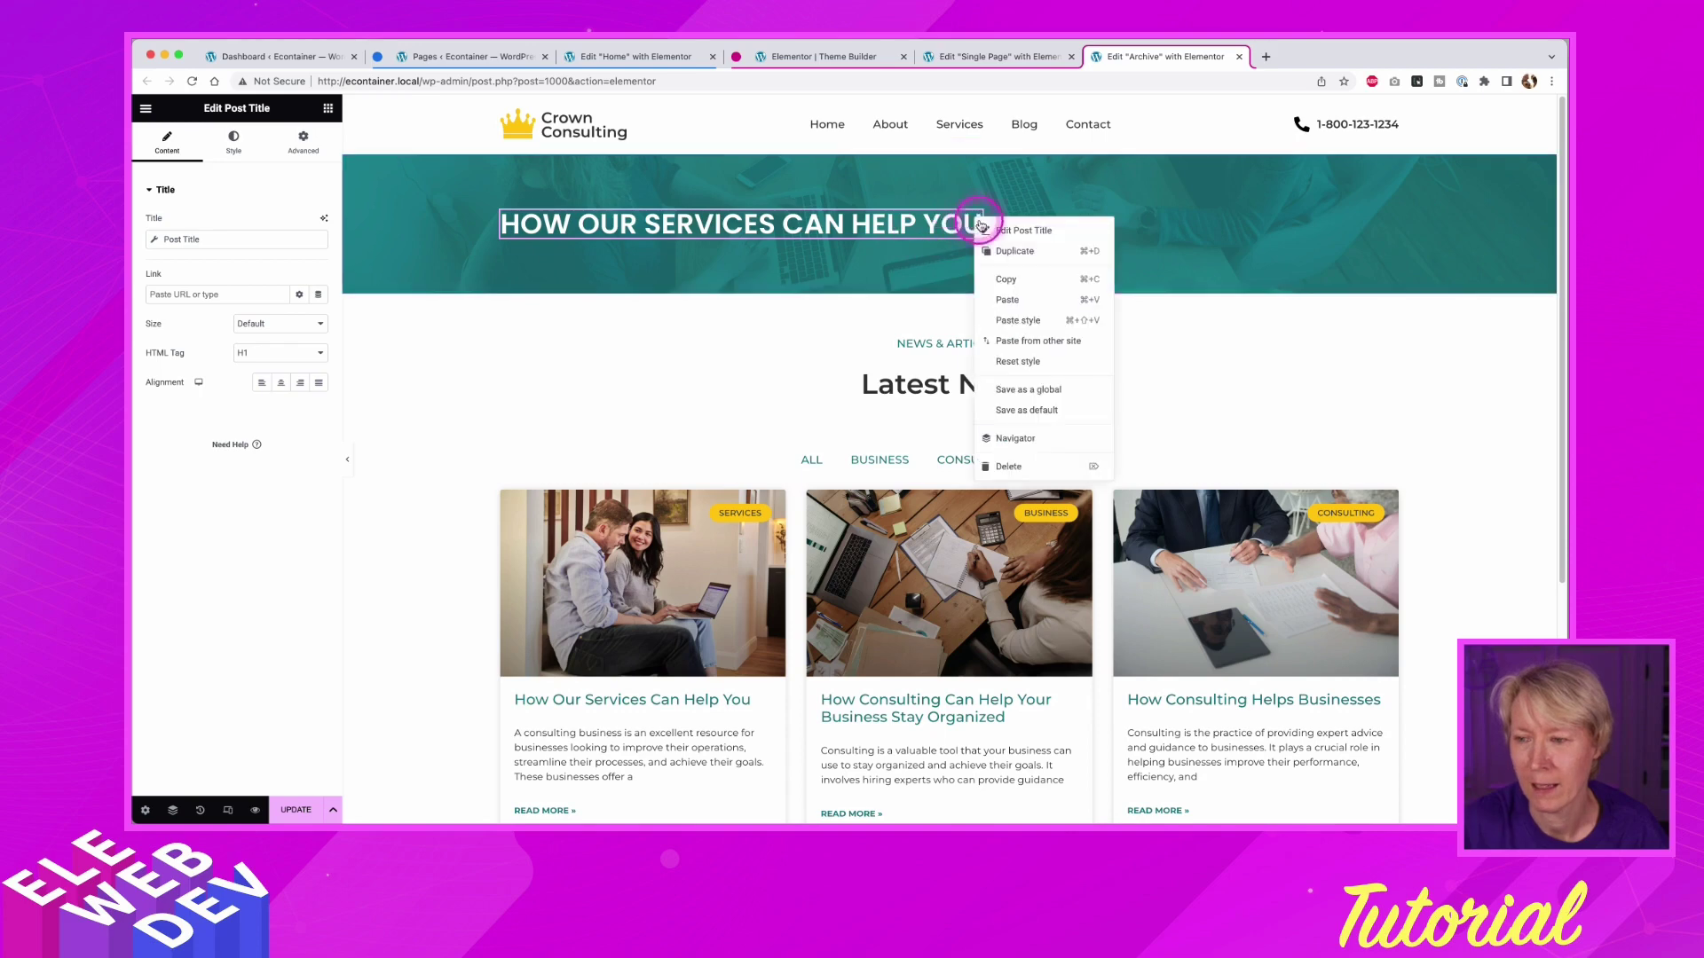
click(1003, 282)
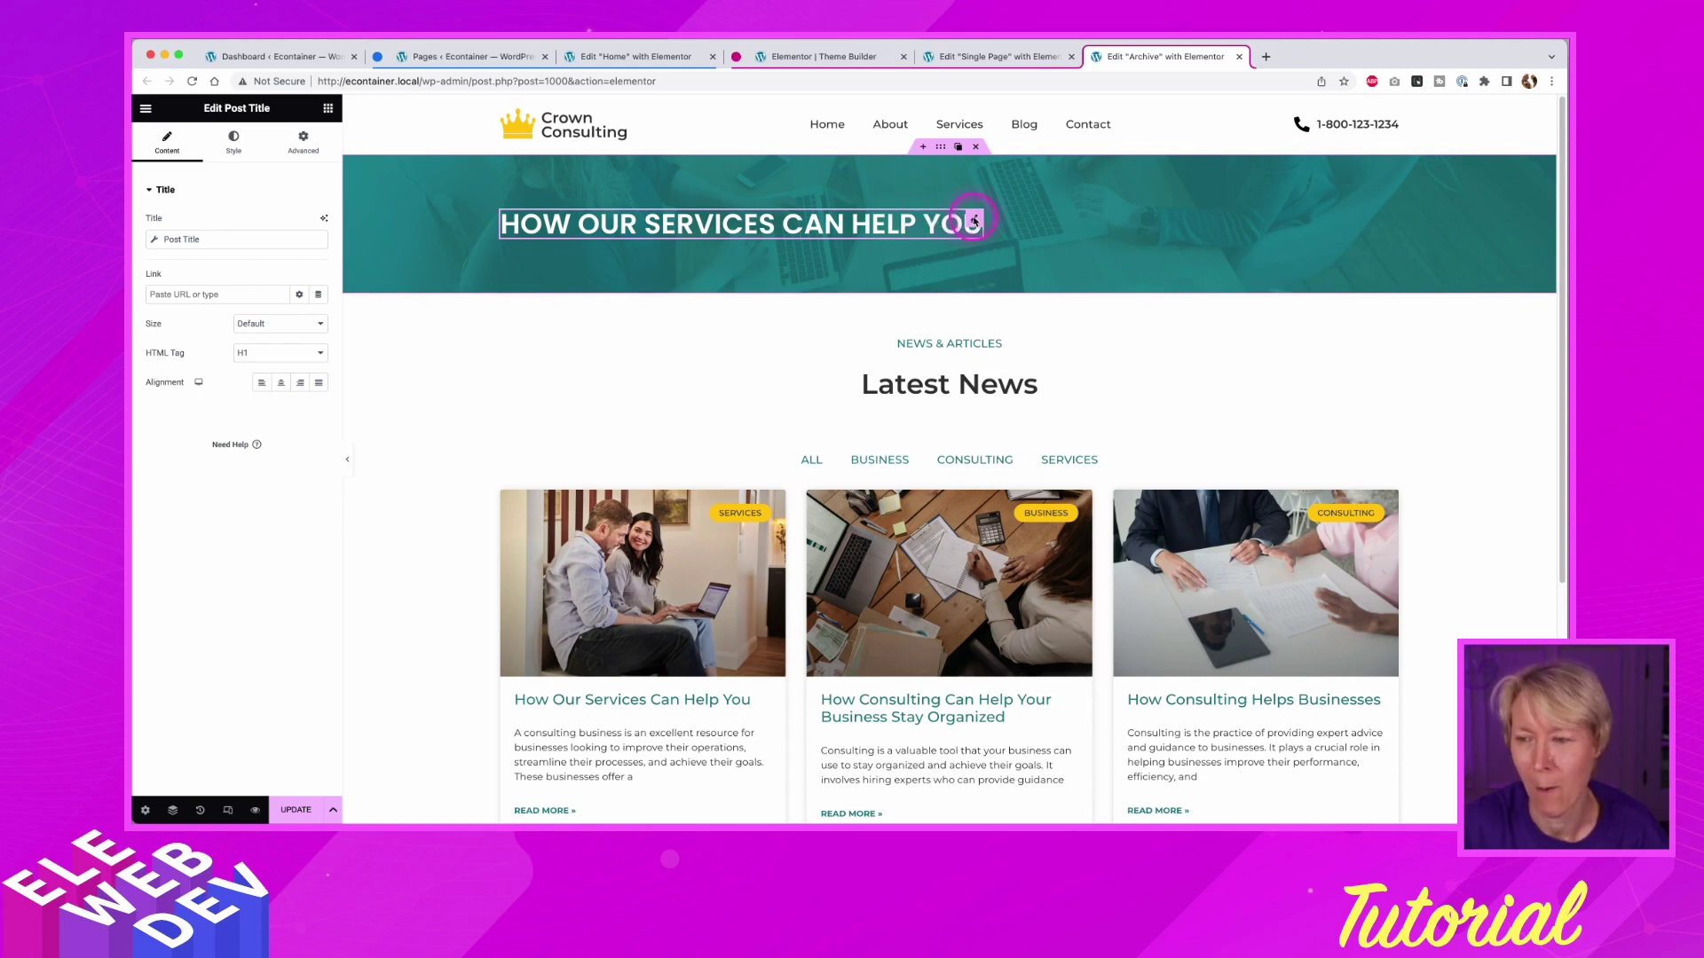
click(940, 220)
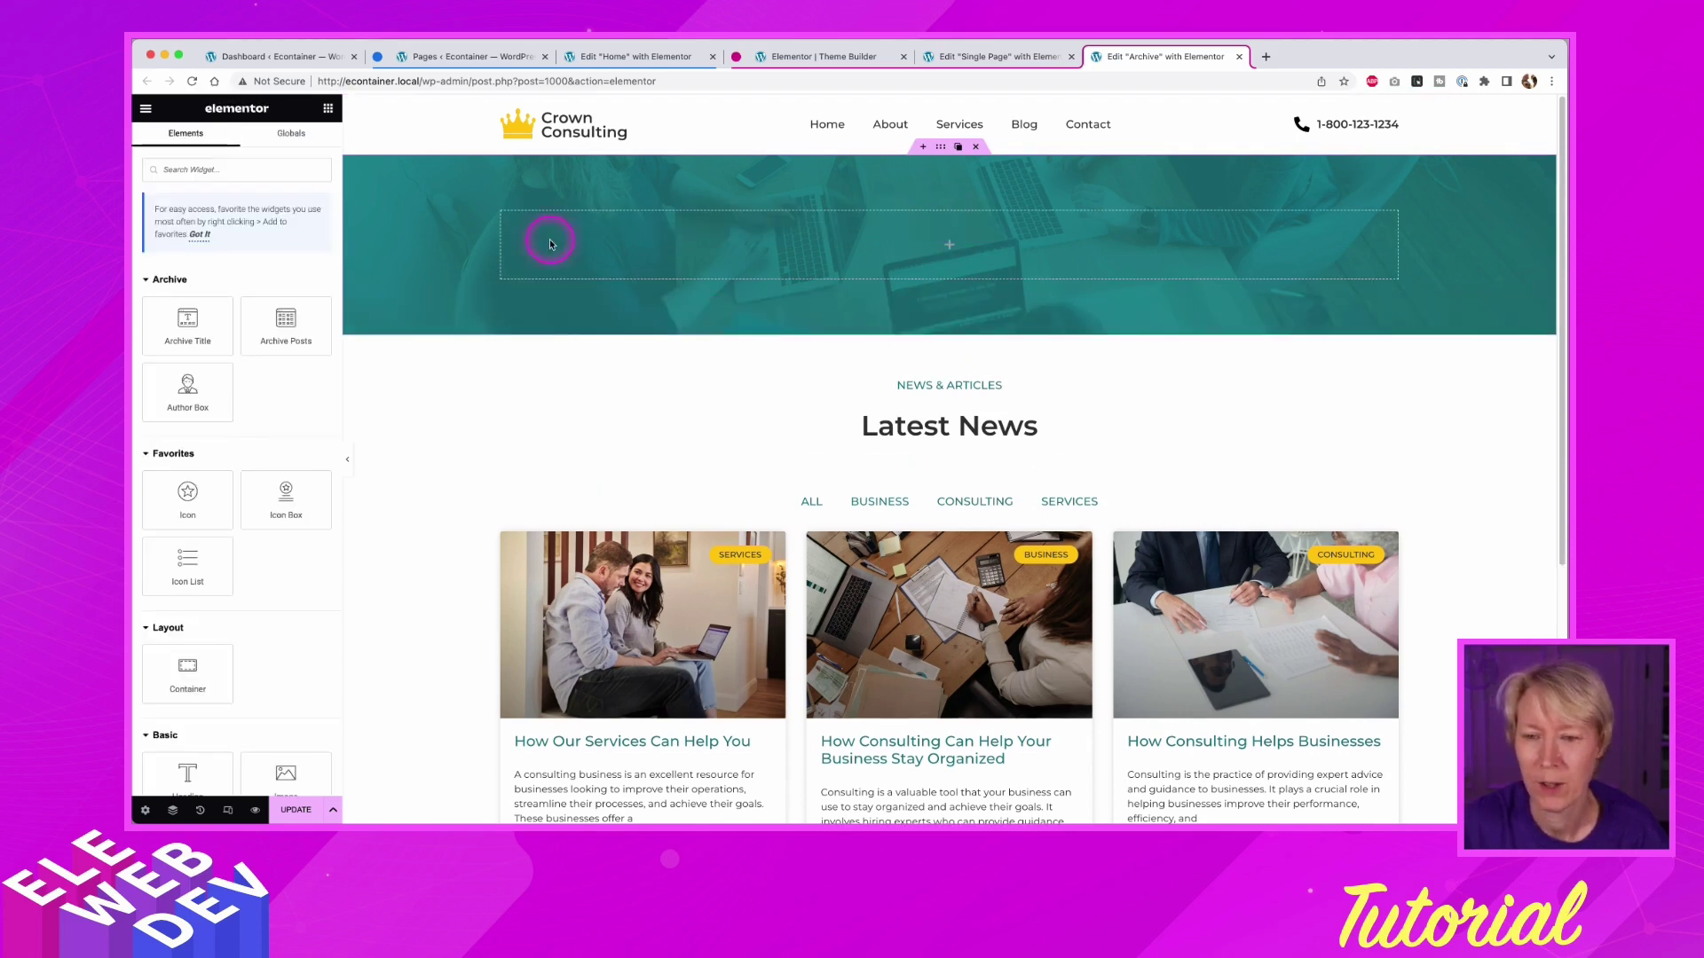
- Add a Heading widget to the empty banner container and paste the copied title's style onto it
scroll(178, 550, down, 5)
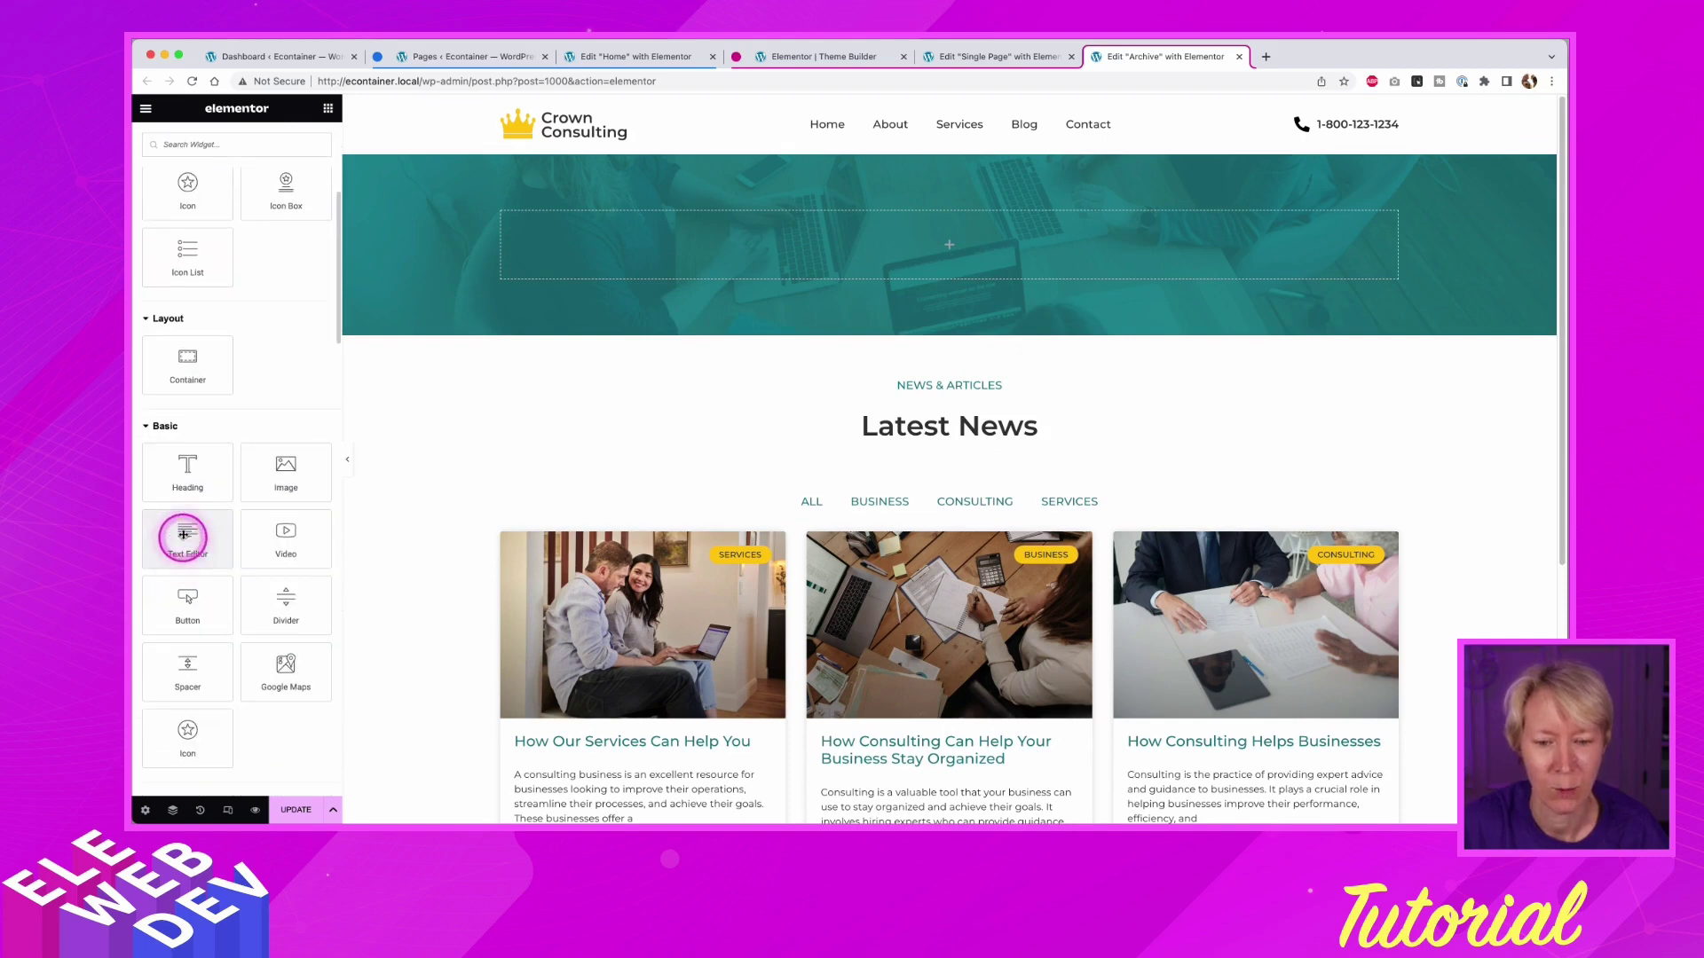
drag(182, 479, 604, 257)
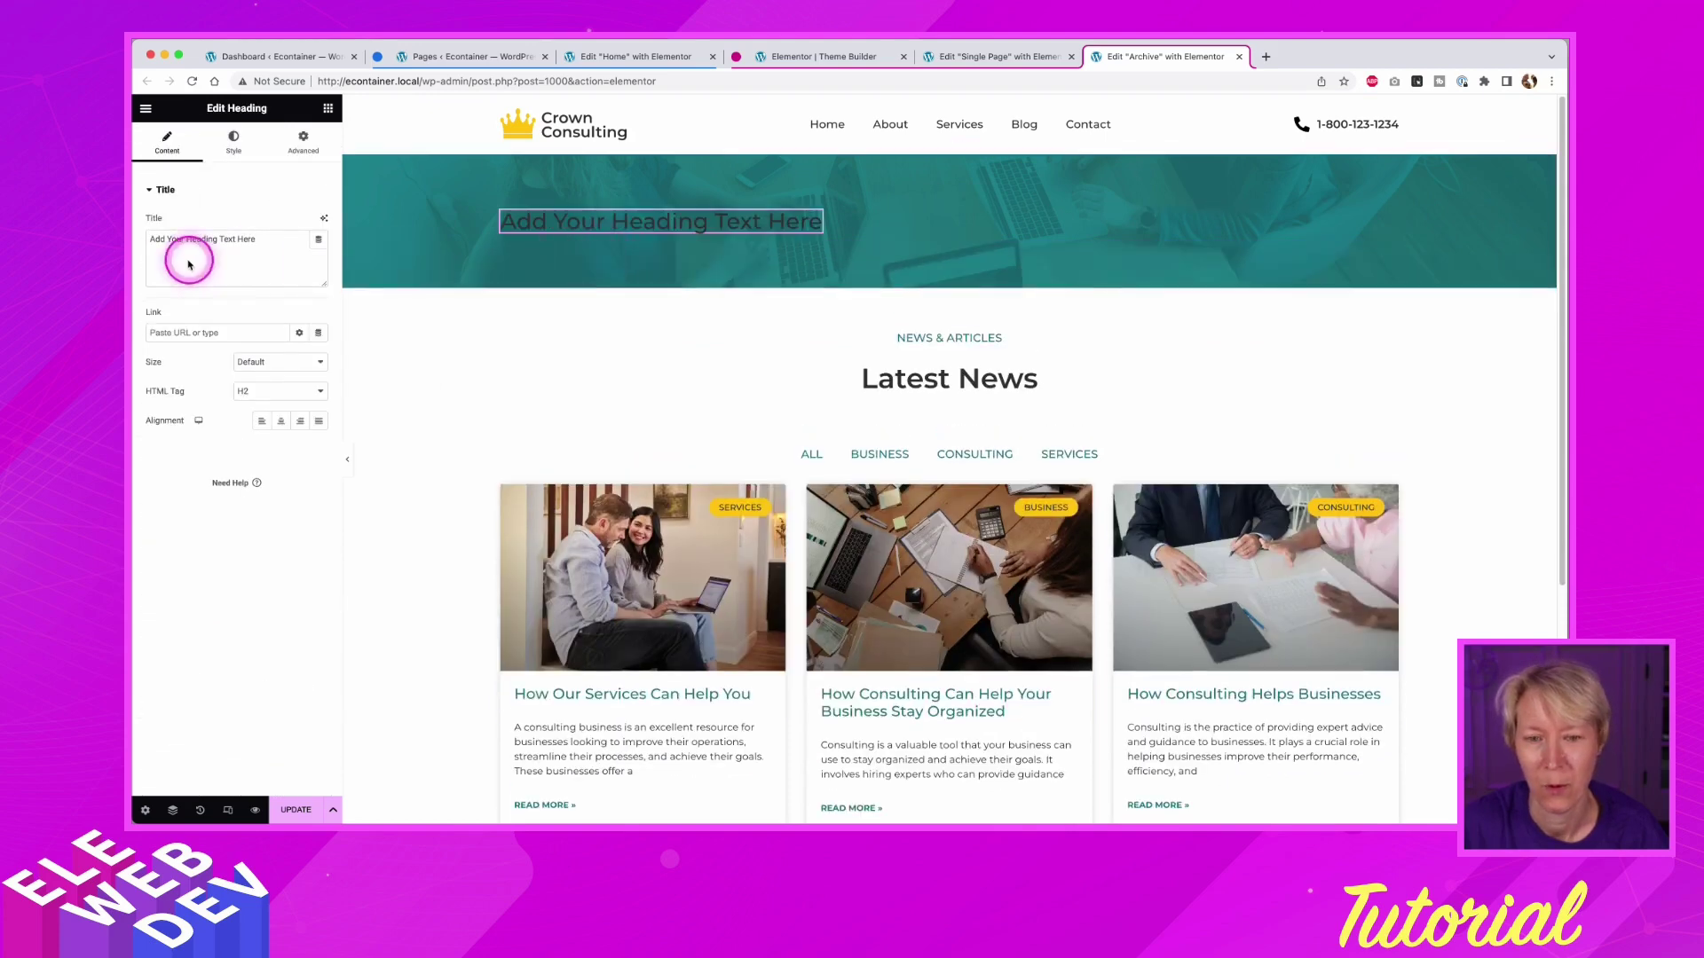
right_click(619, 225)
click(649, 322)
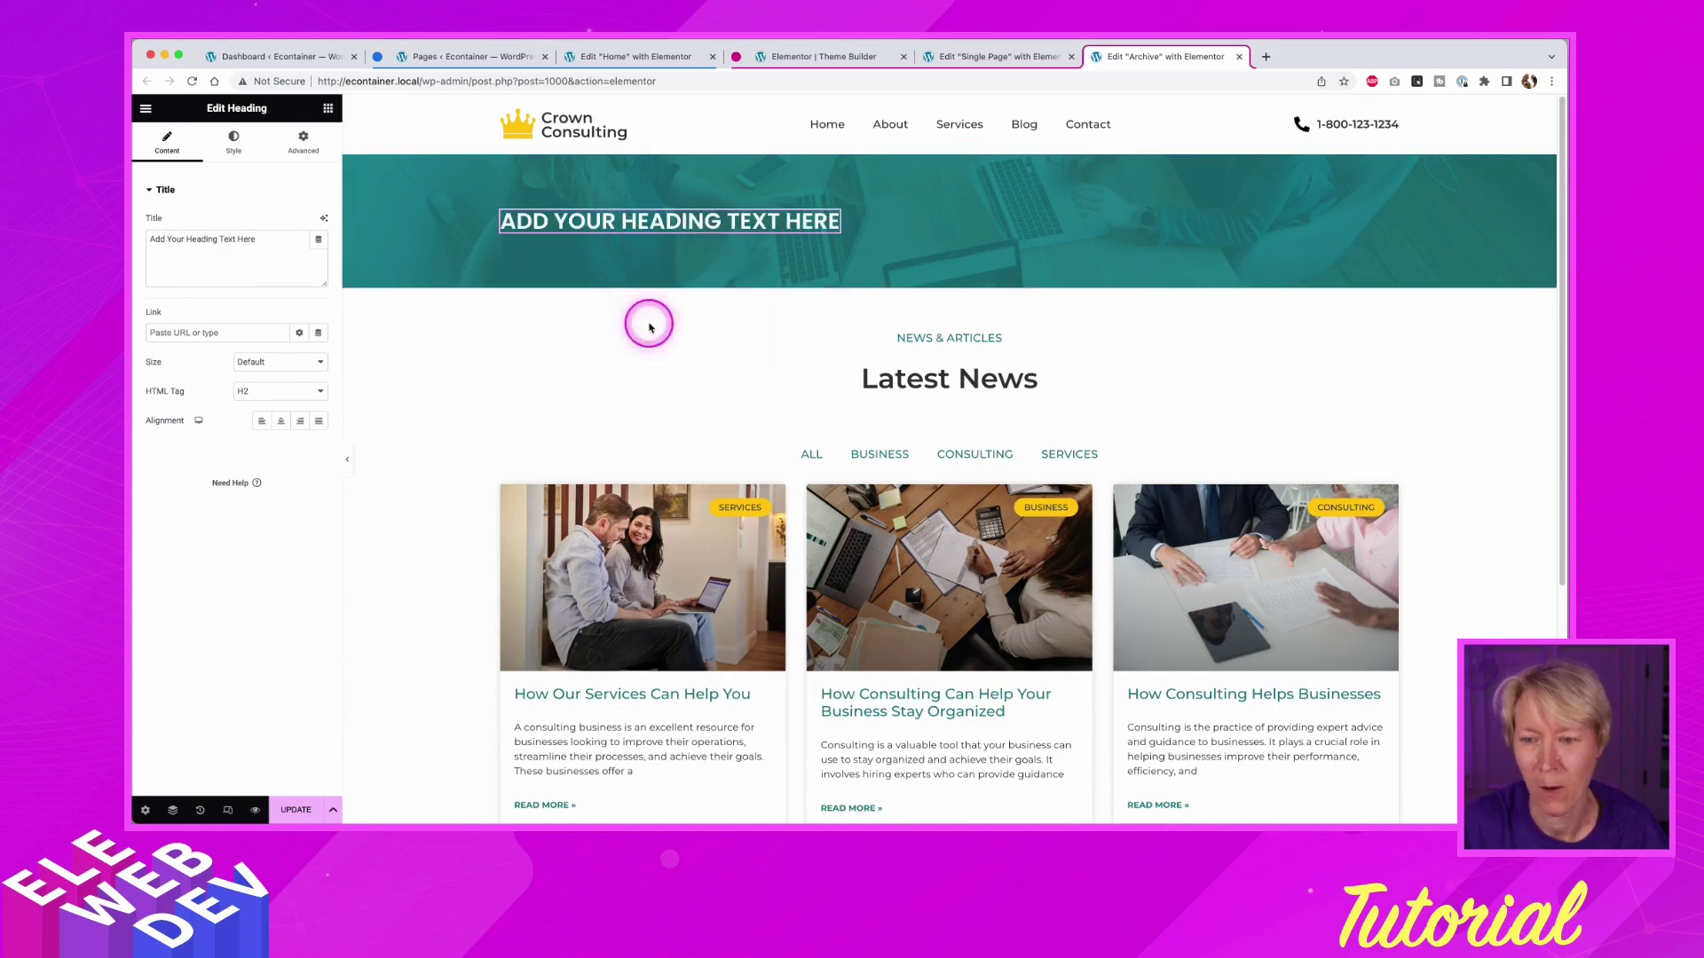
- Replace the banner heading's placeholder text with "Blog"
click(259, 244)
key(super+a)
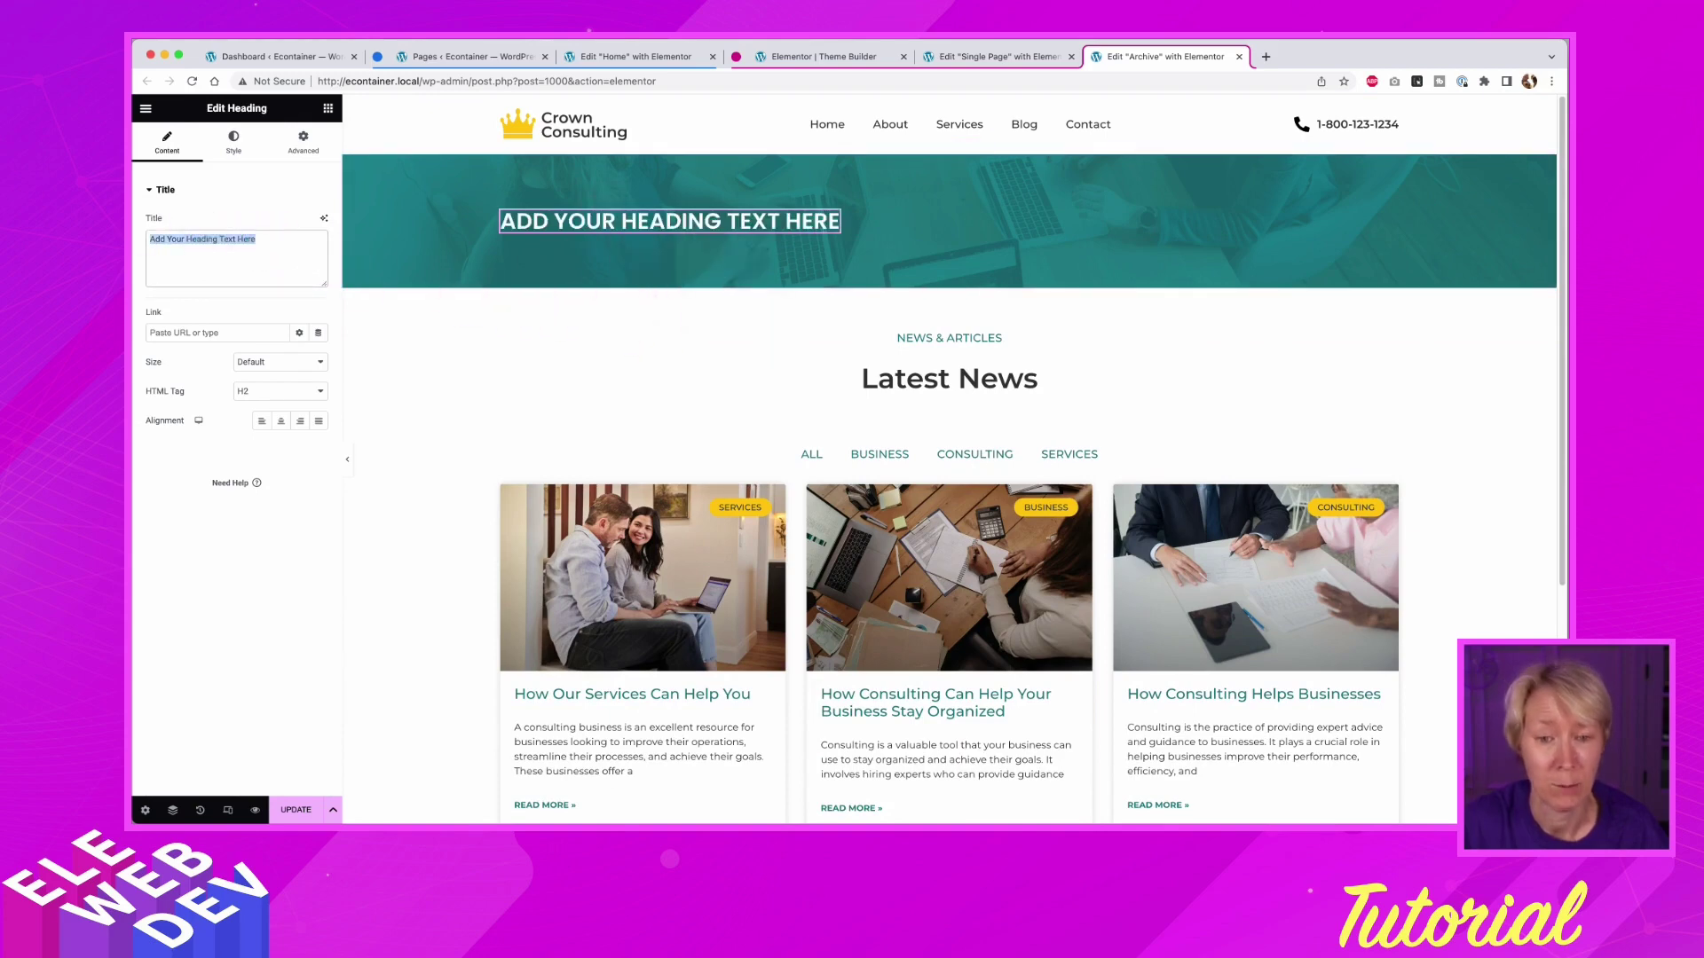
text(Bolg)
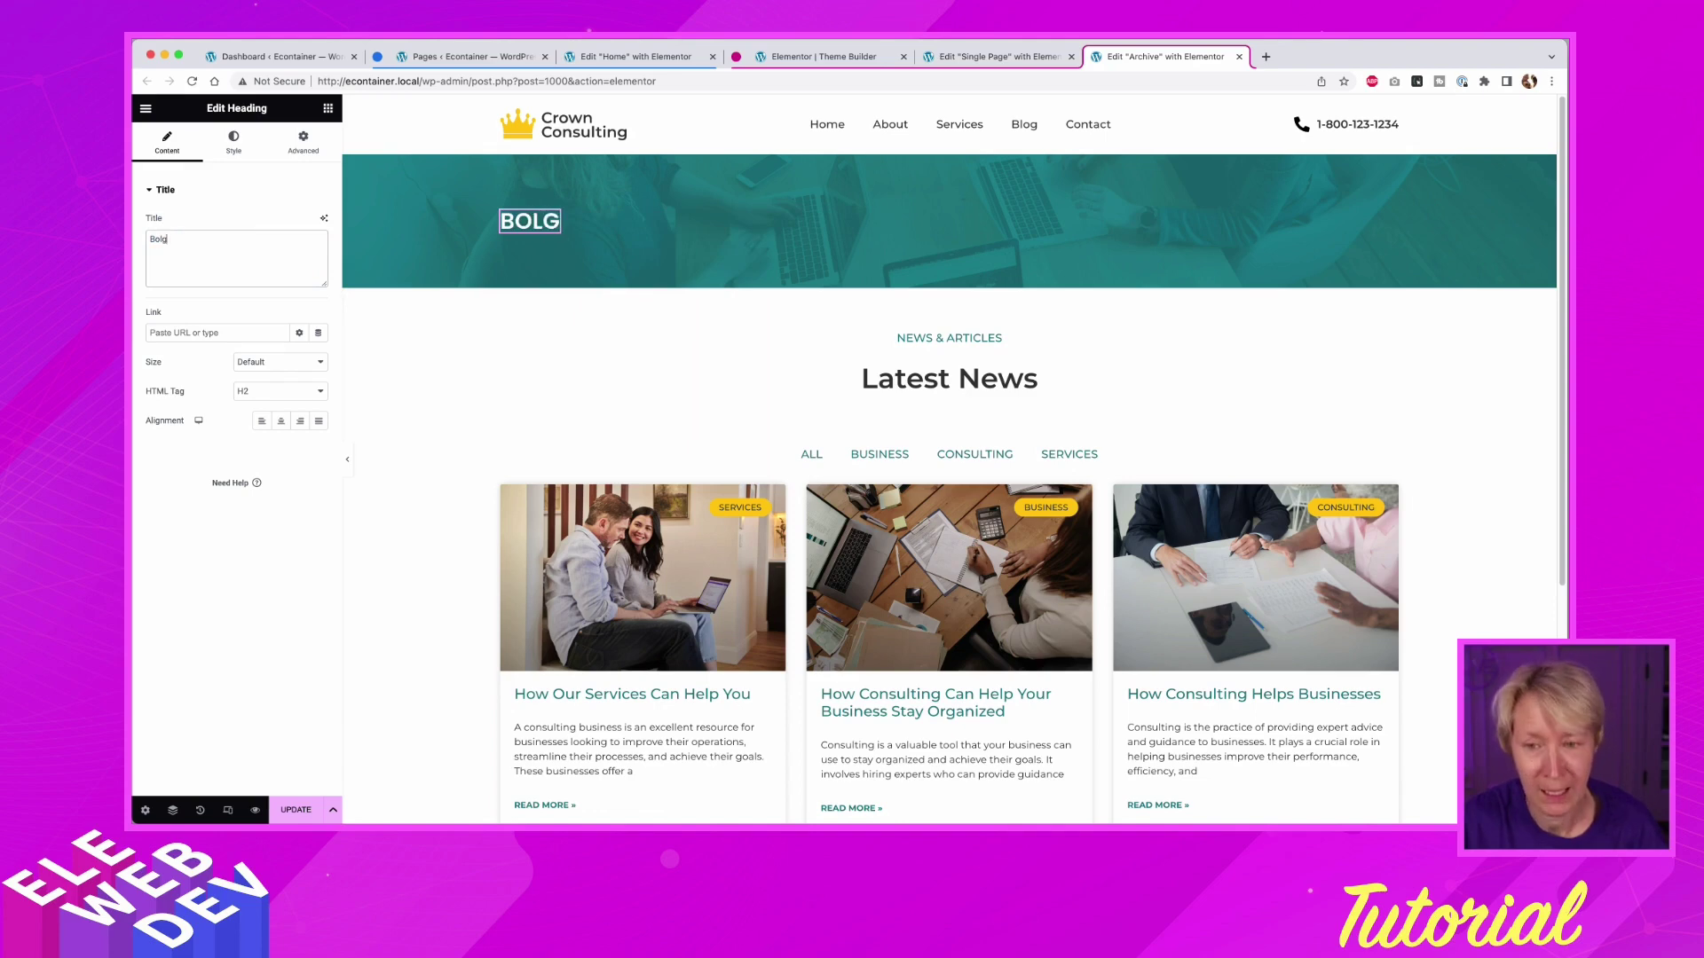
text(B)
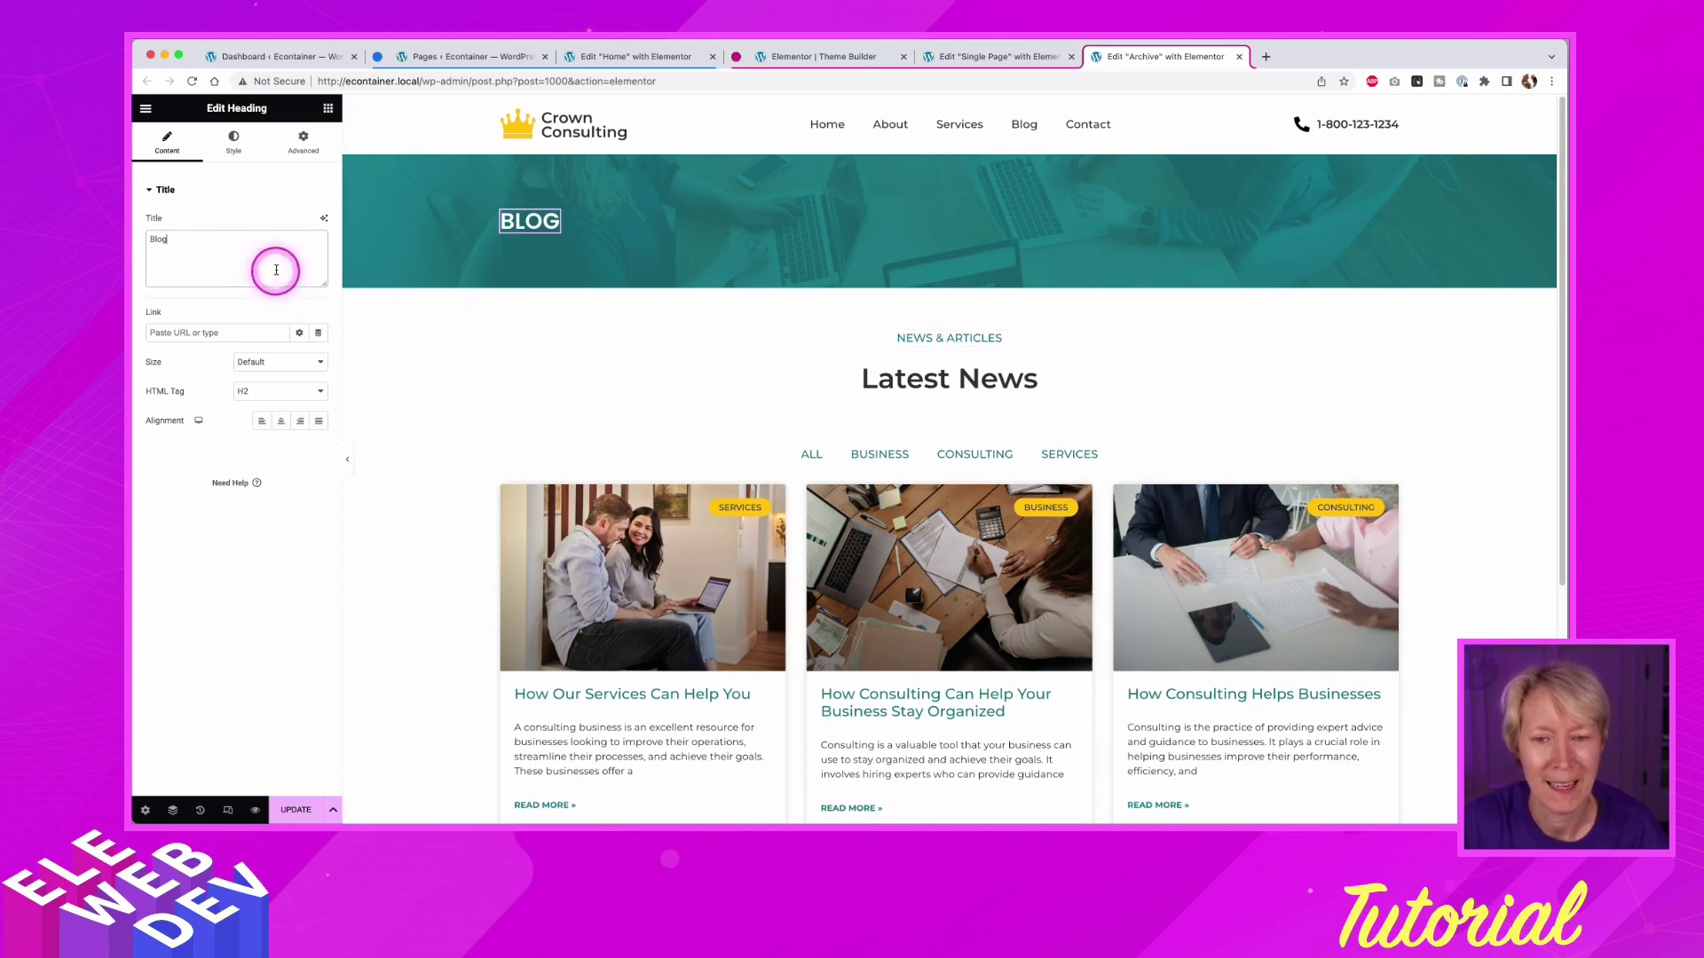
- Try binding the "Blog" banner heading's title to the Page Title dynamic tag
click(267, 190)
right_click(553, 220)
click(576, 224)
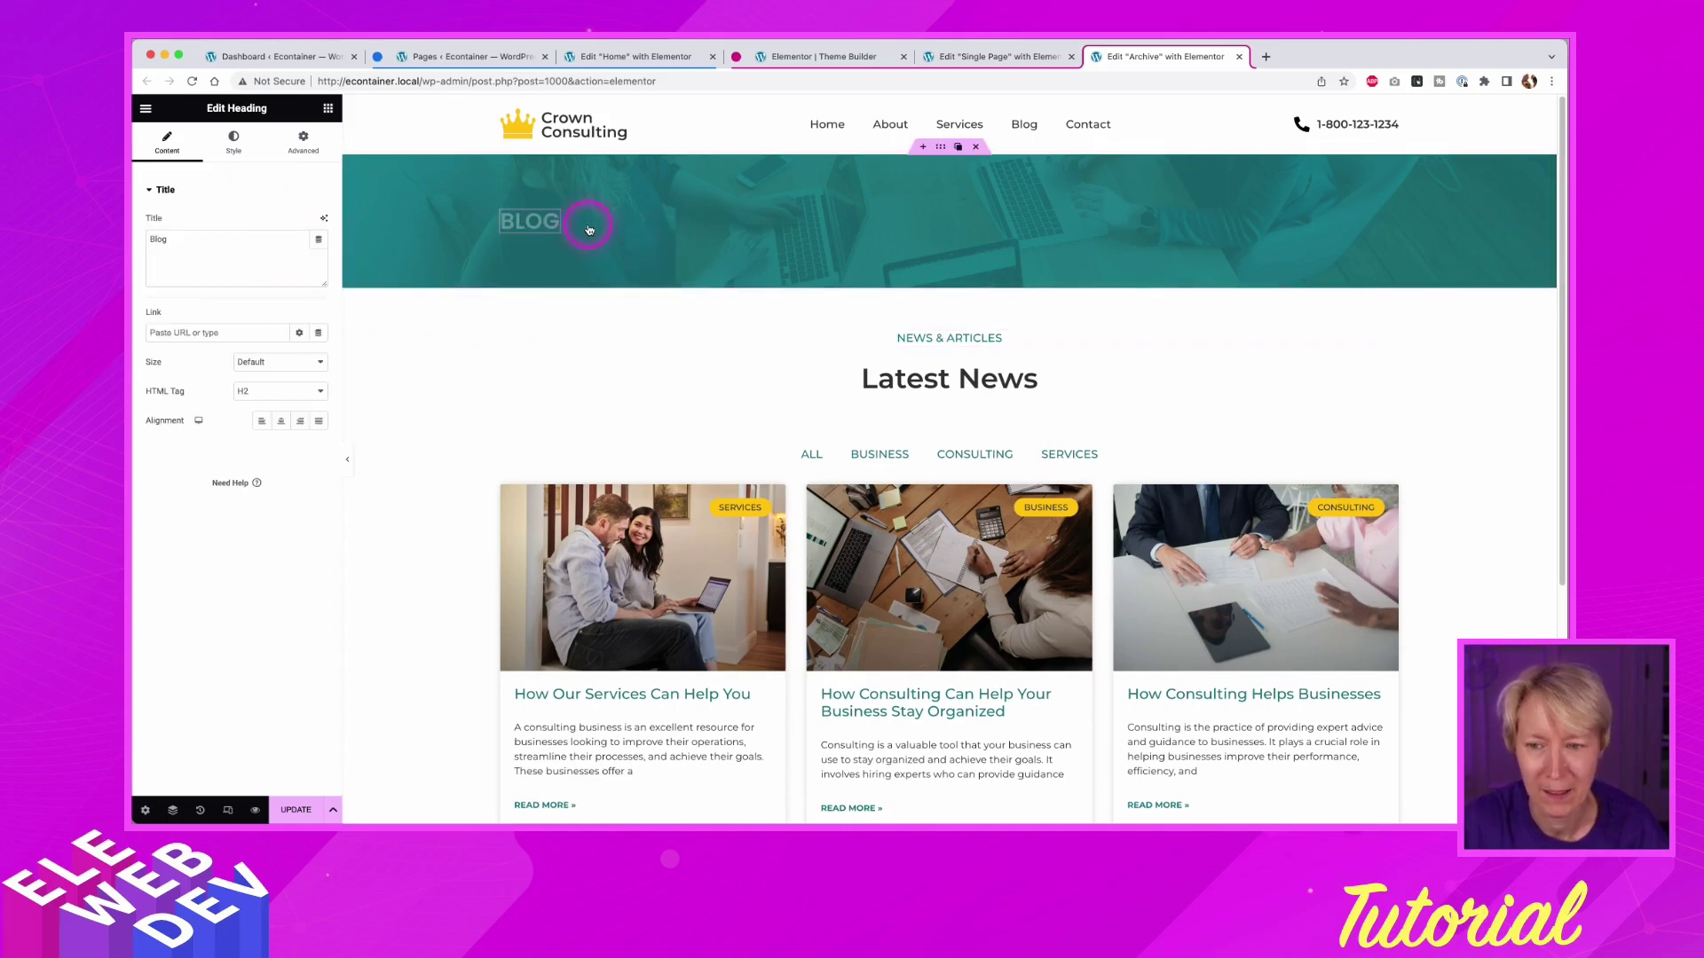
click(318, 242)
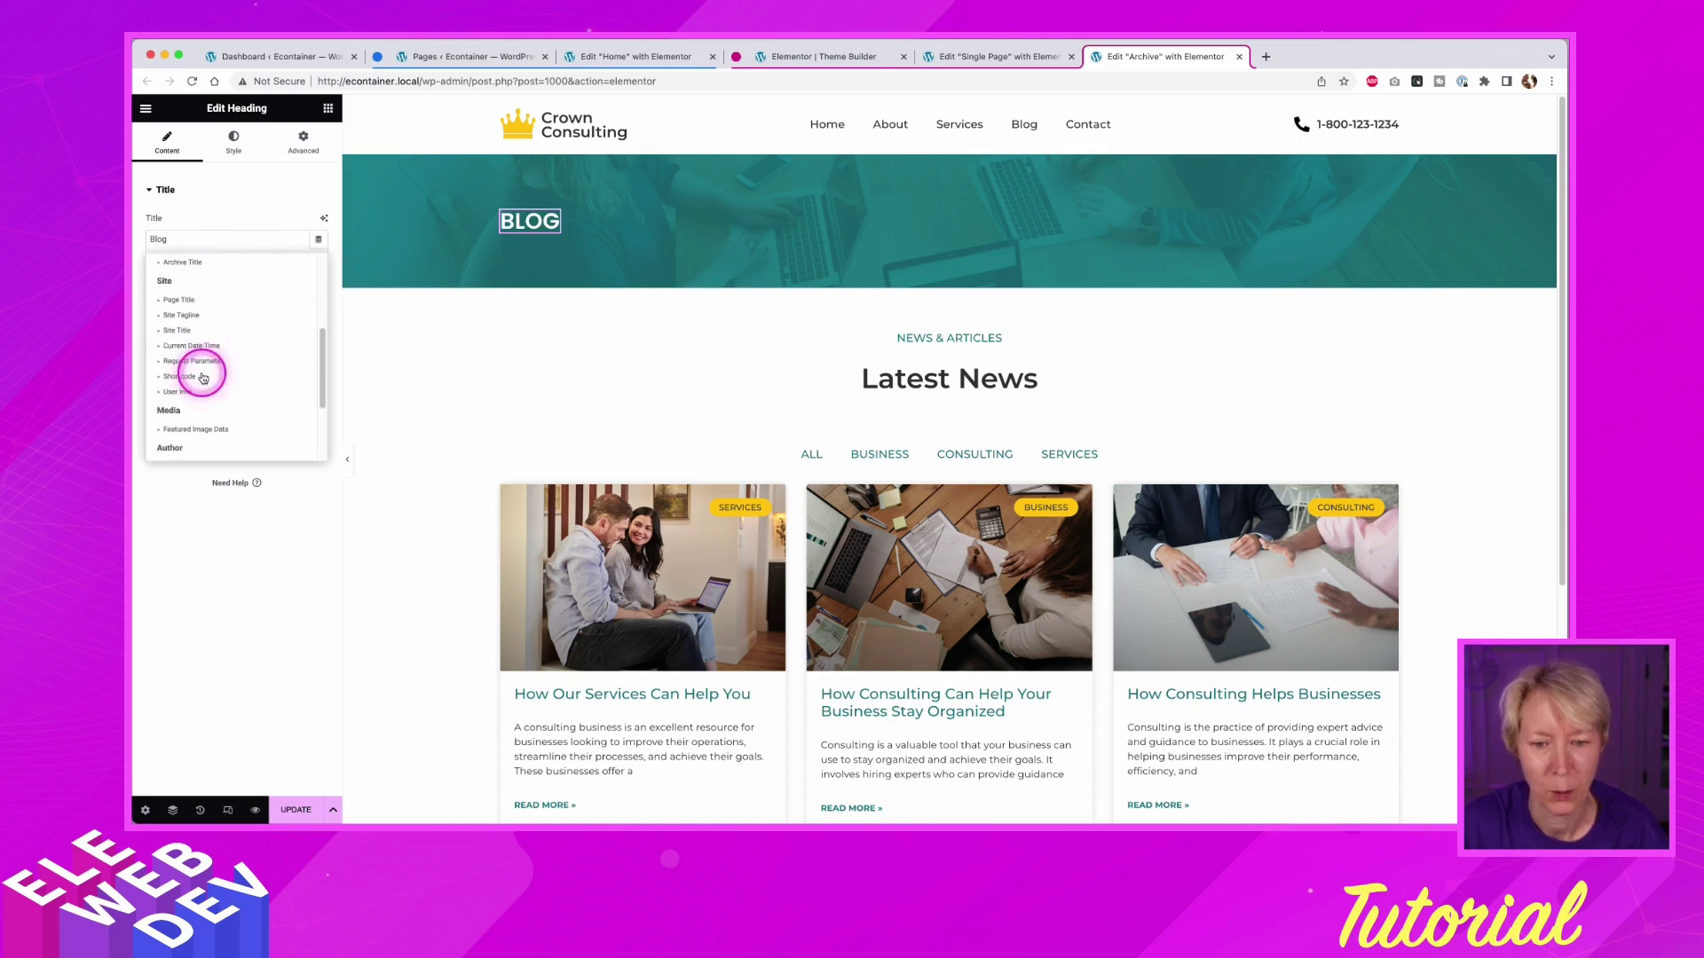
click(191, 302)
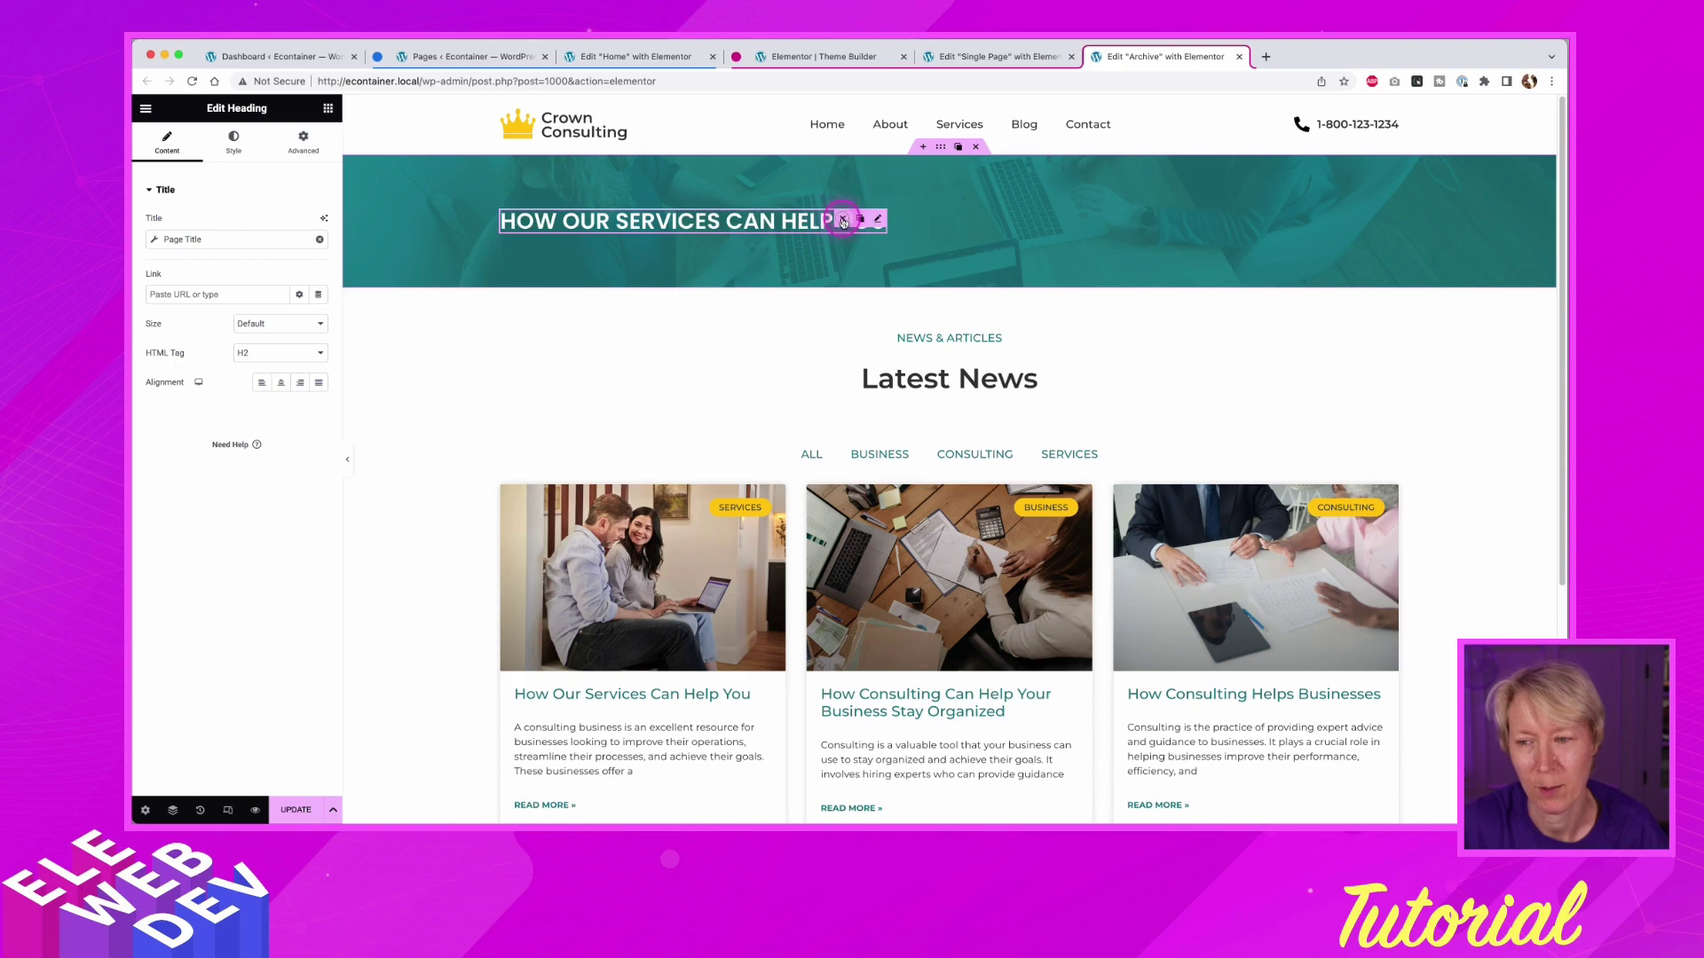
- Replace the banner's dynamic heading with a new Heading widget and paste the copied title's style onto it
click(843, 221)
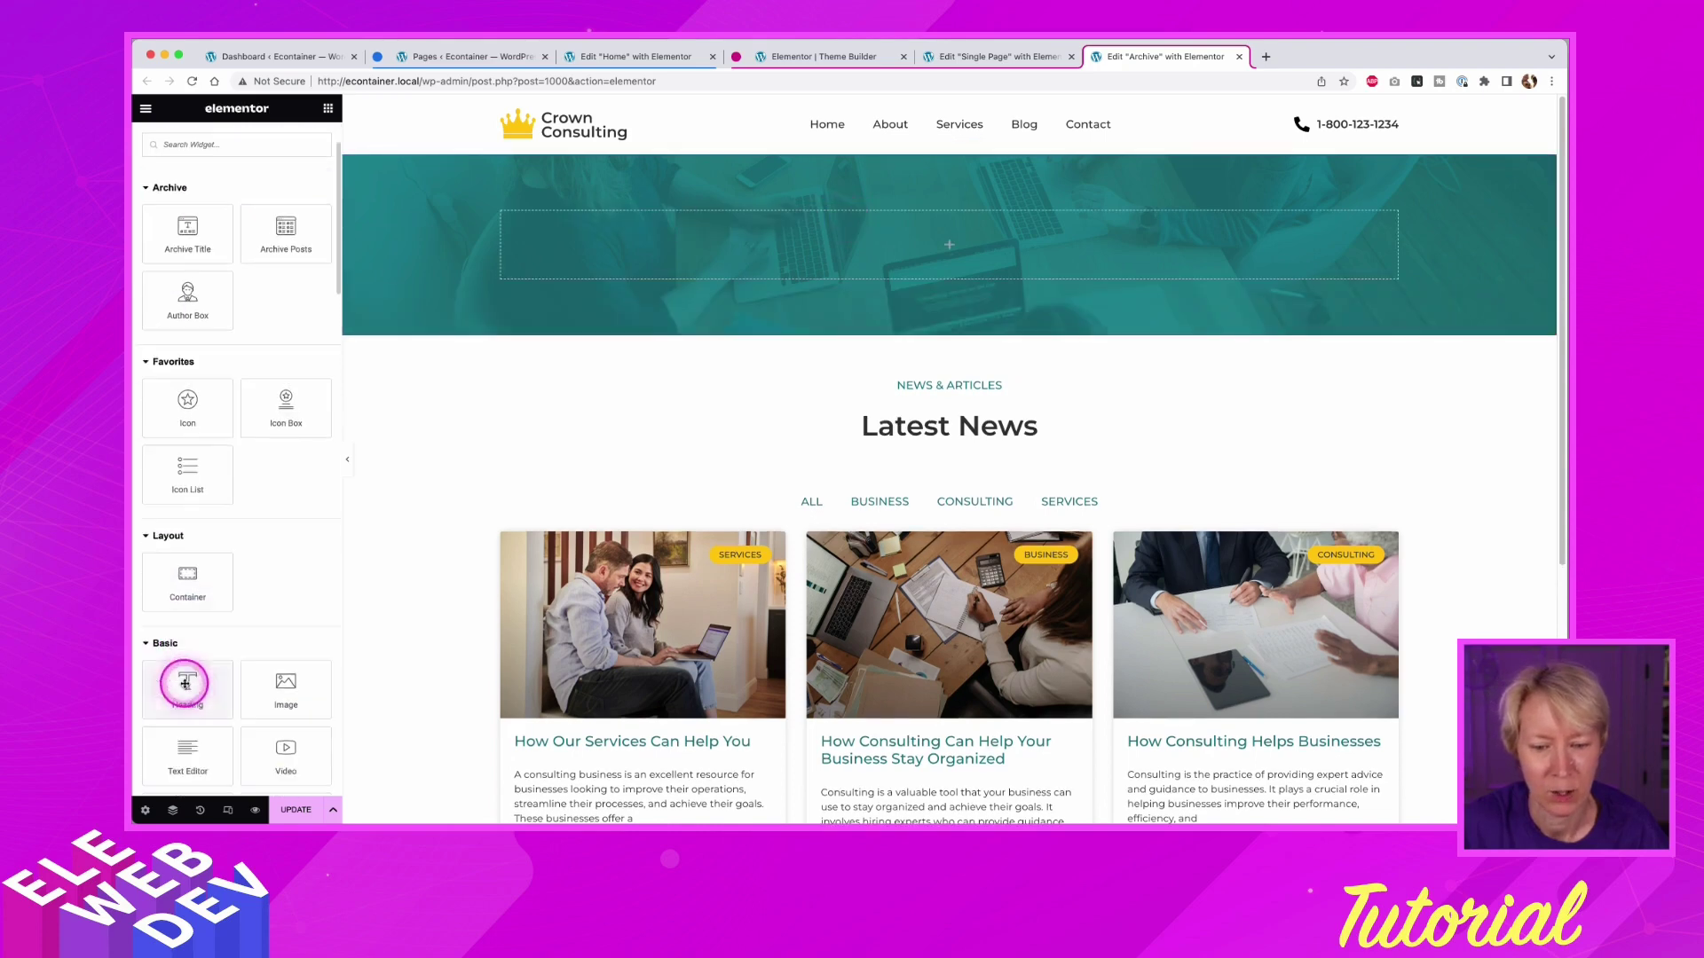
drag(184, 685, 569, 231)
right_click(583, 229)
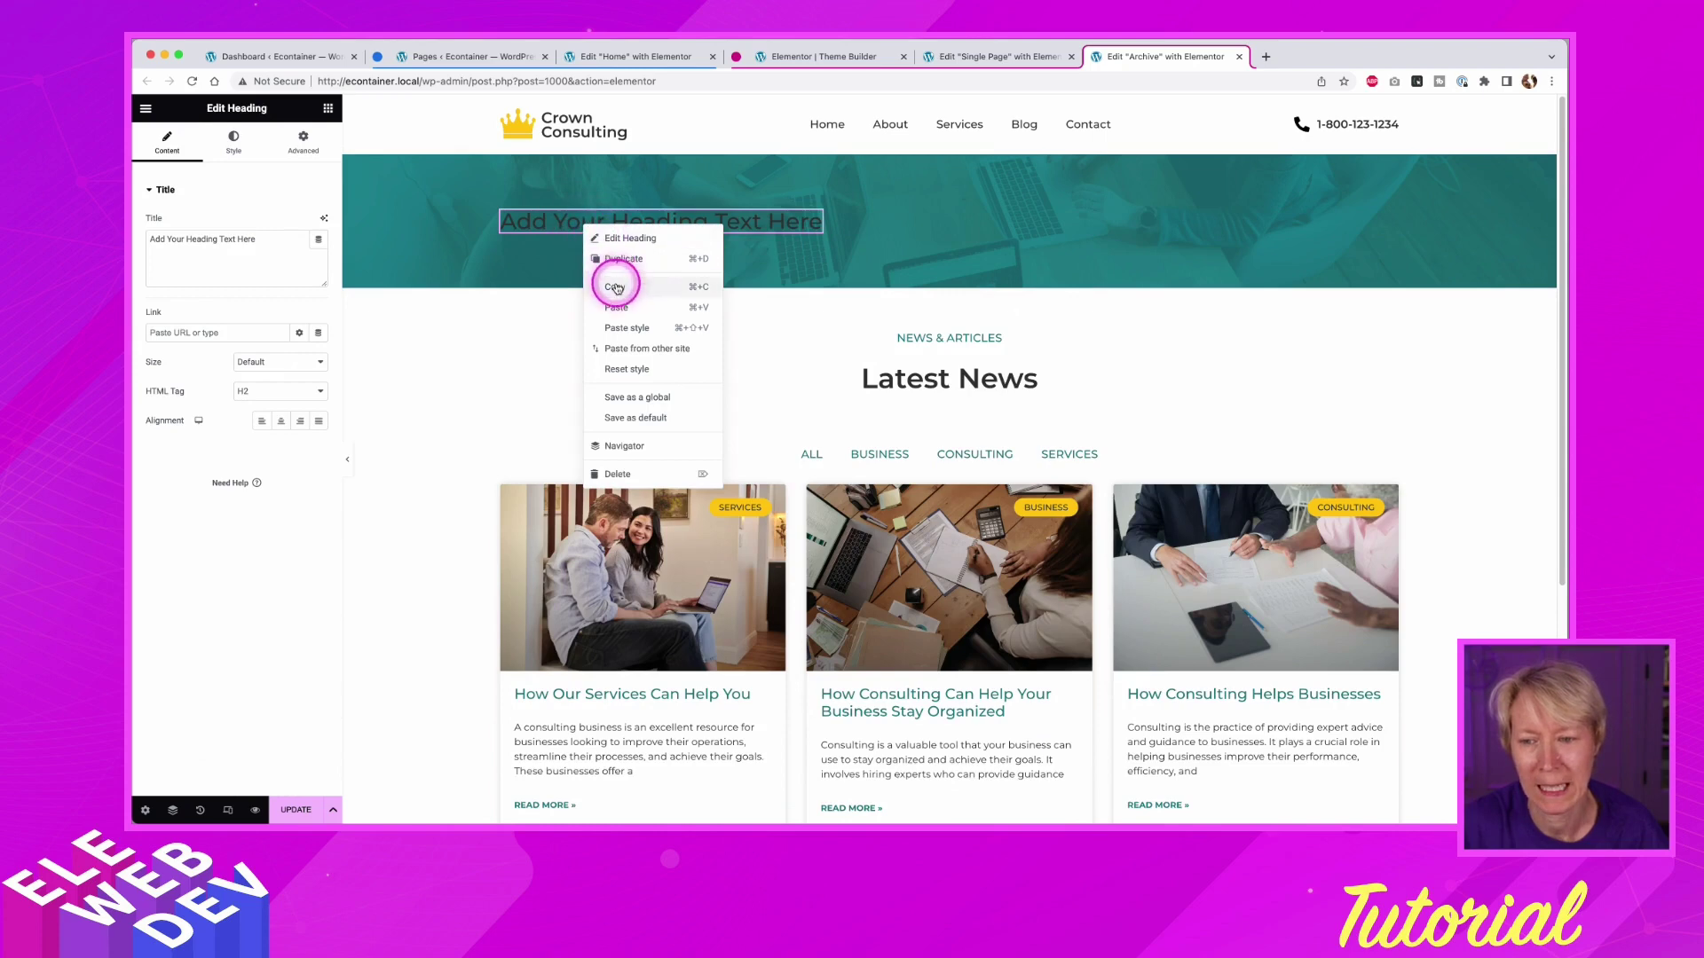
click(612, 328)
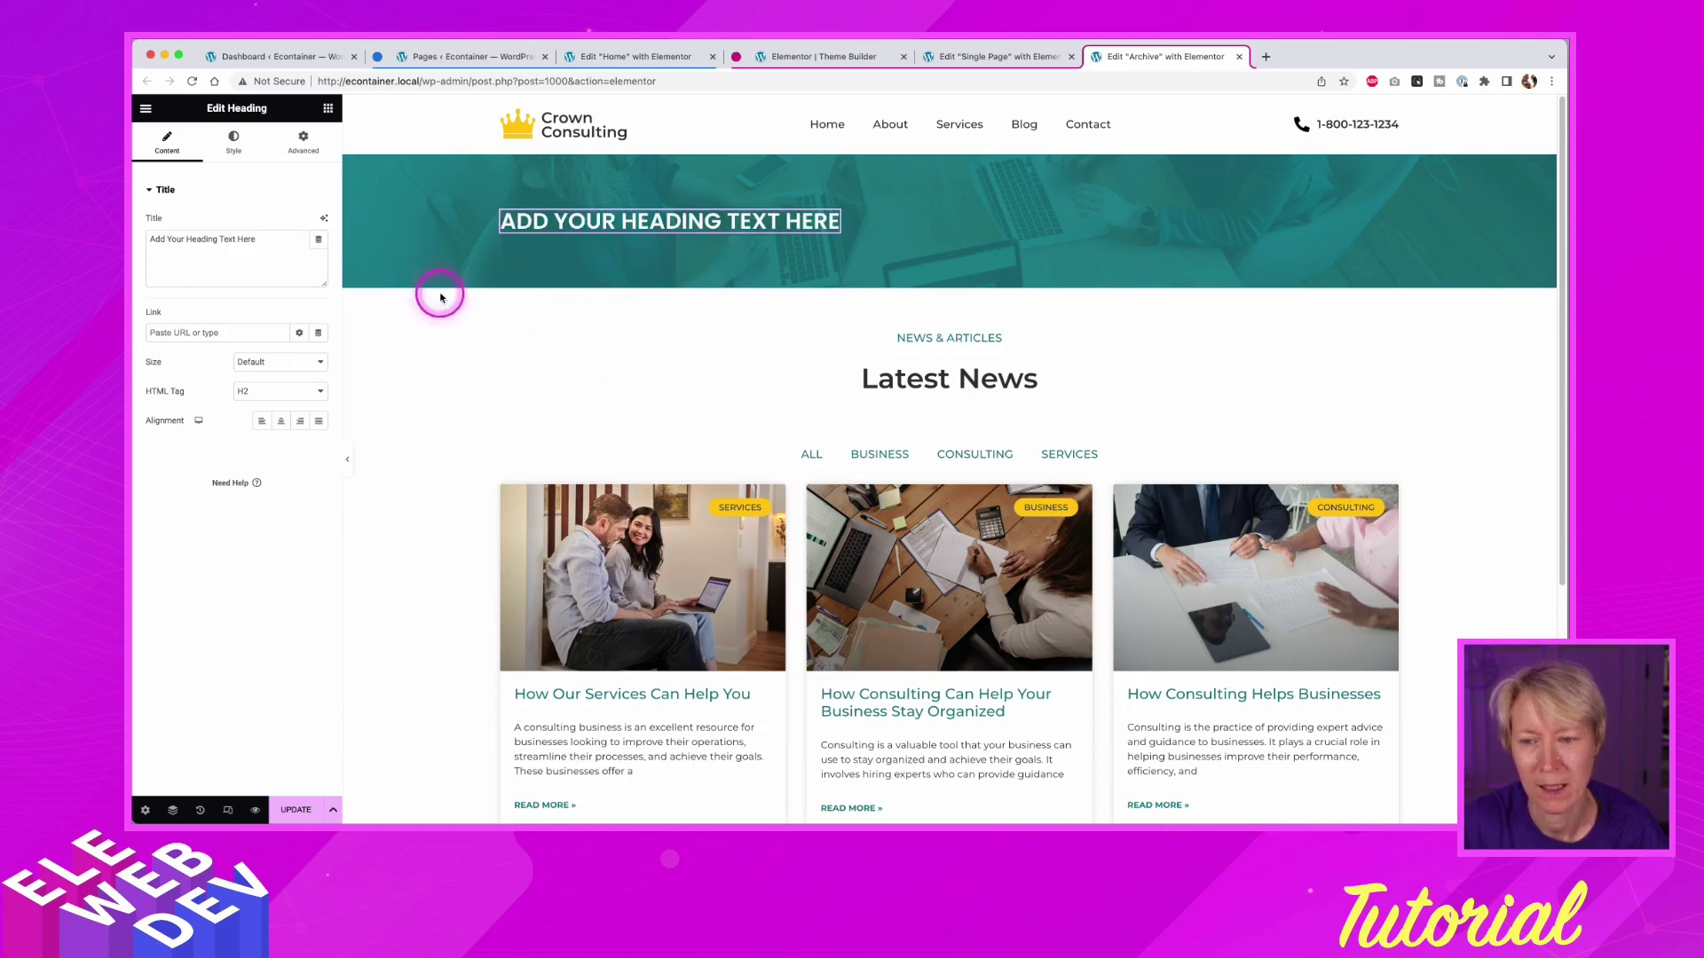
- Set the new banner heading's text to "Blog" and update the Archive template
click(266, 238)
key(super+a)
key(super+v)
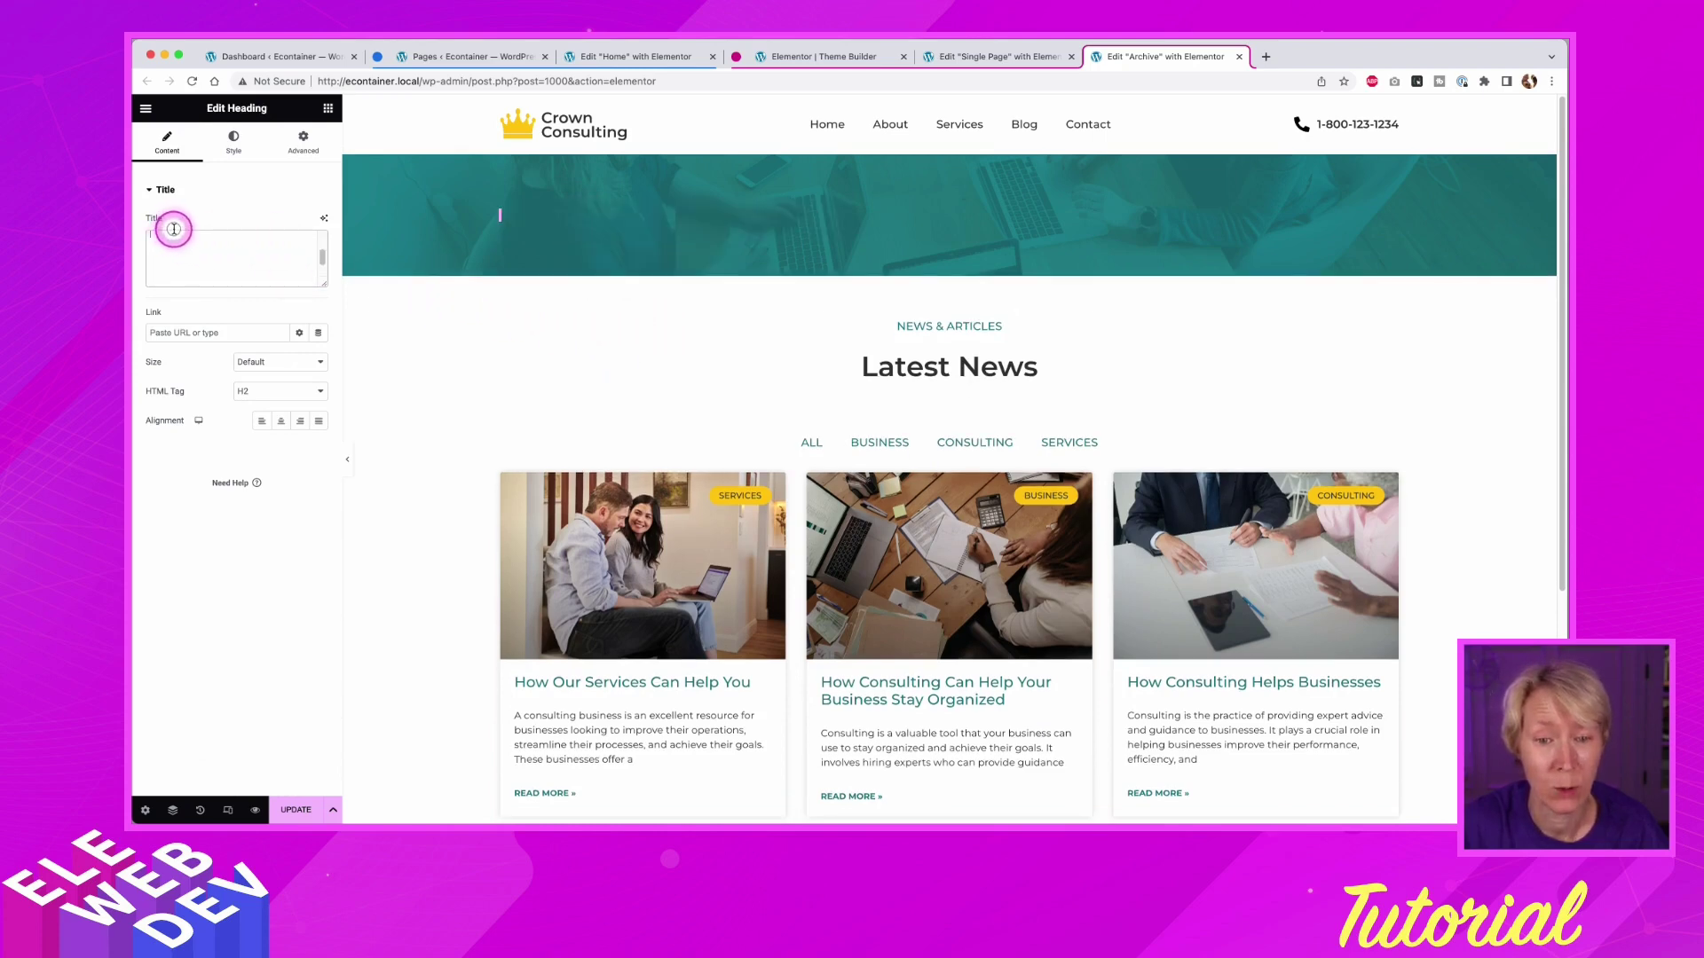
text(Blog)
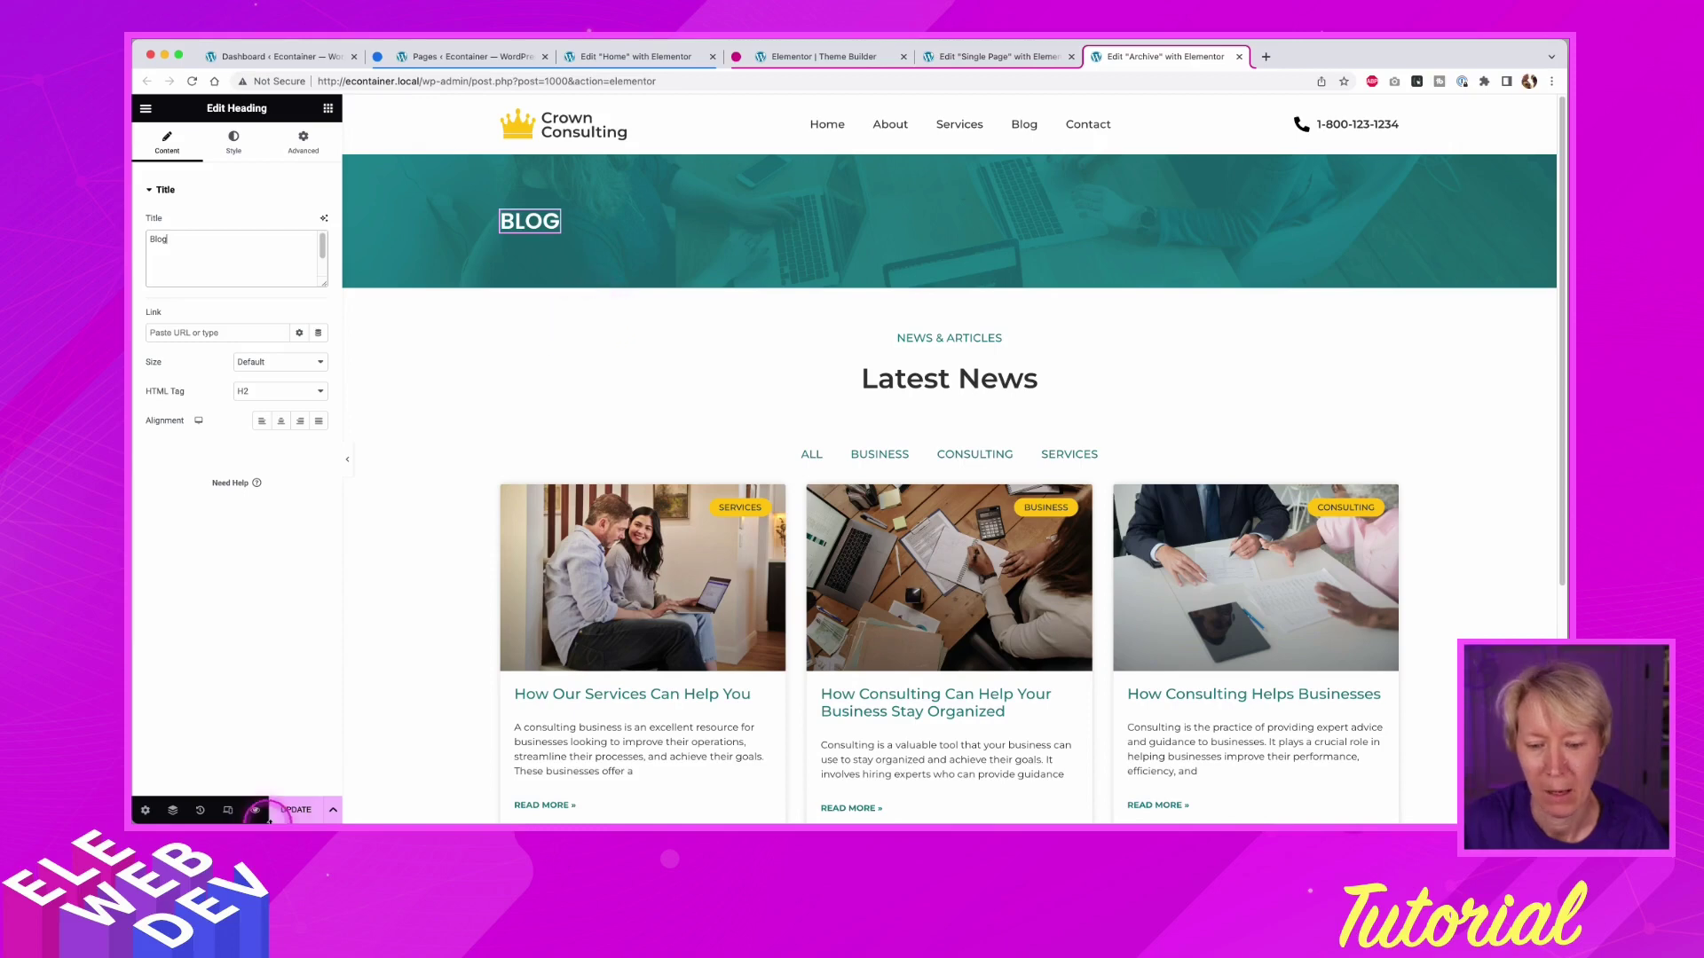
click(300, 811)
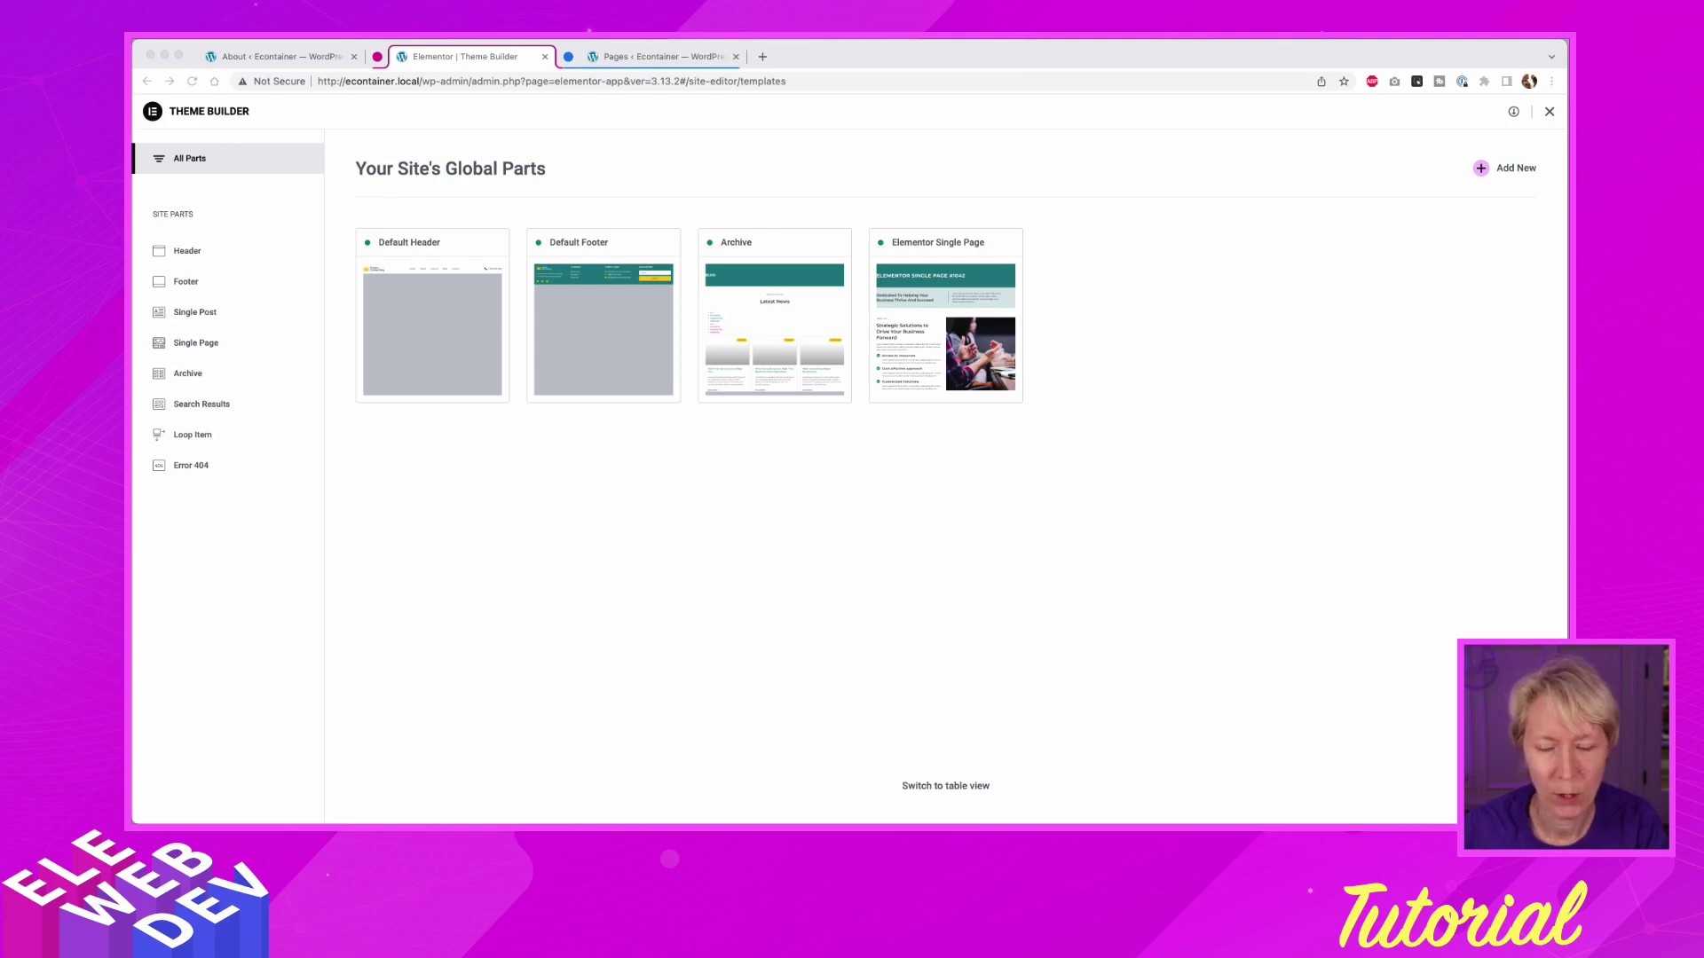
- Create a new Single Post template and insert the saved "SPost - Header" container with its settings applied
click(188, 314)
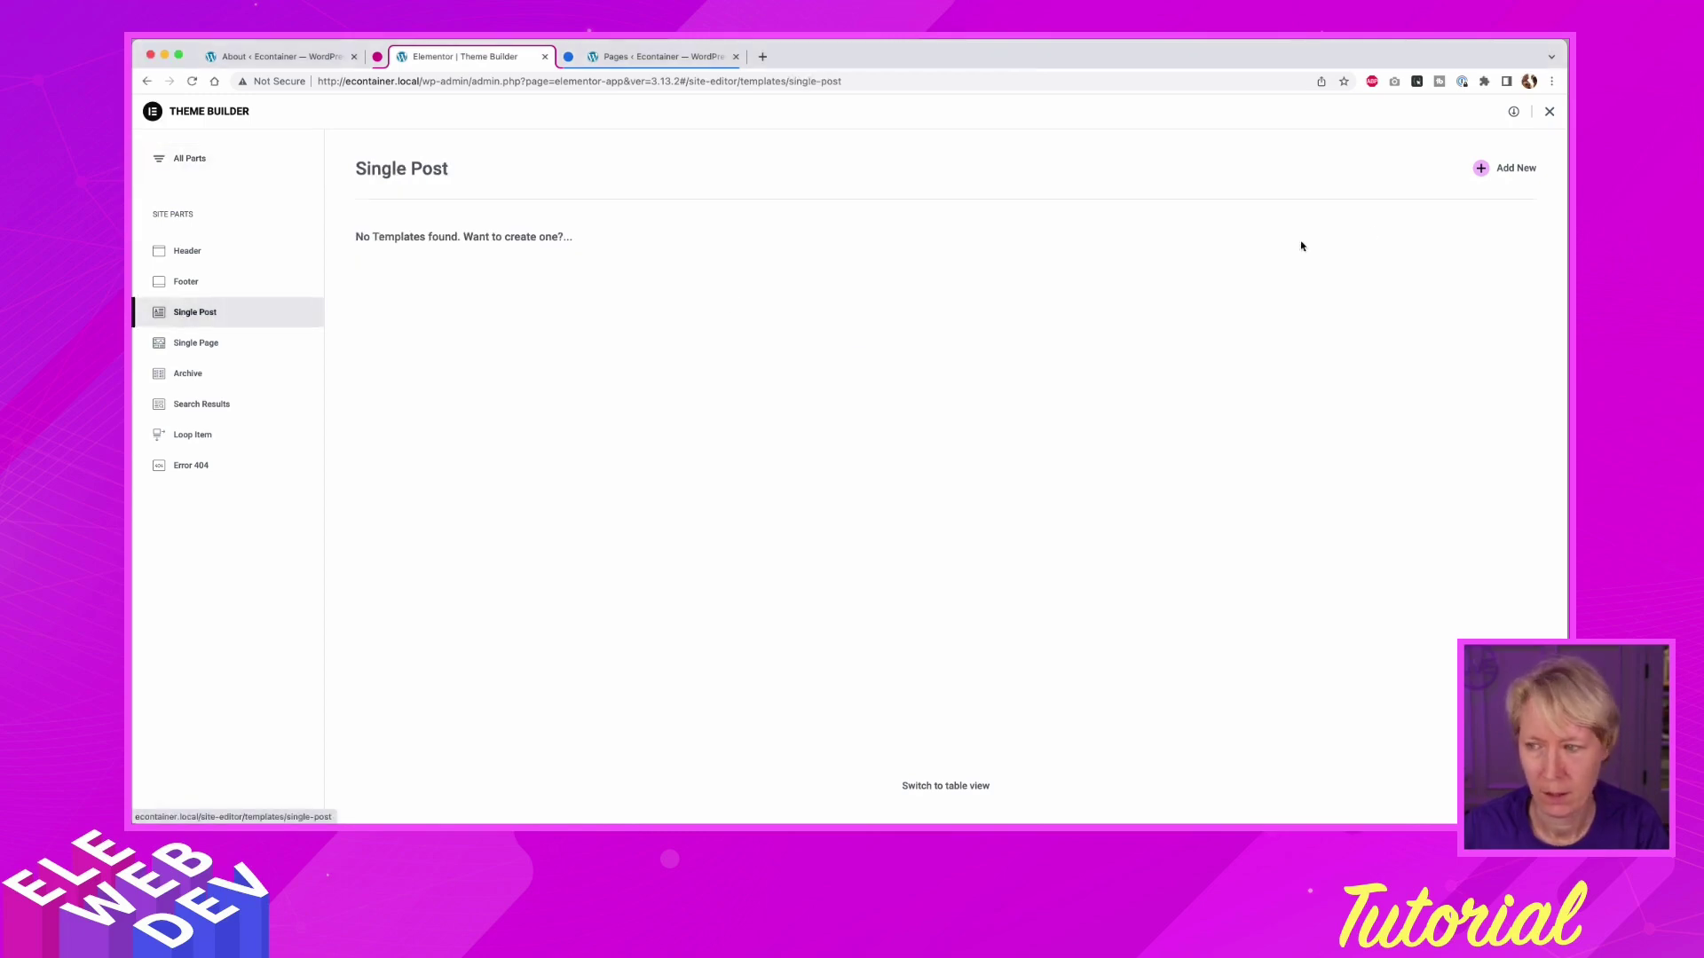
click(1483, 170)
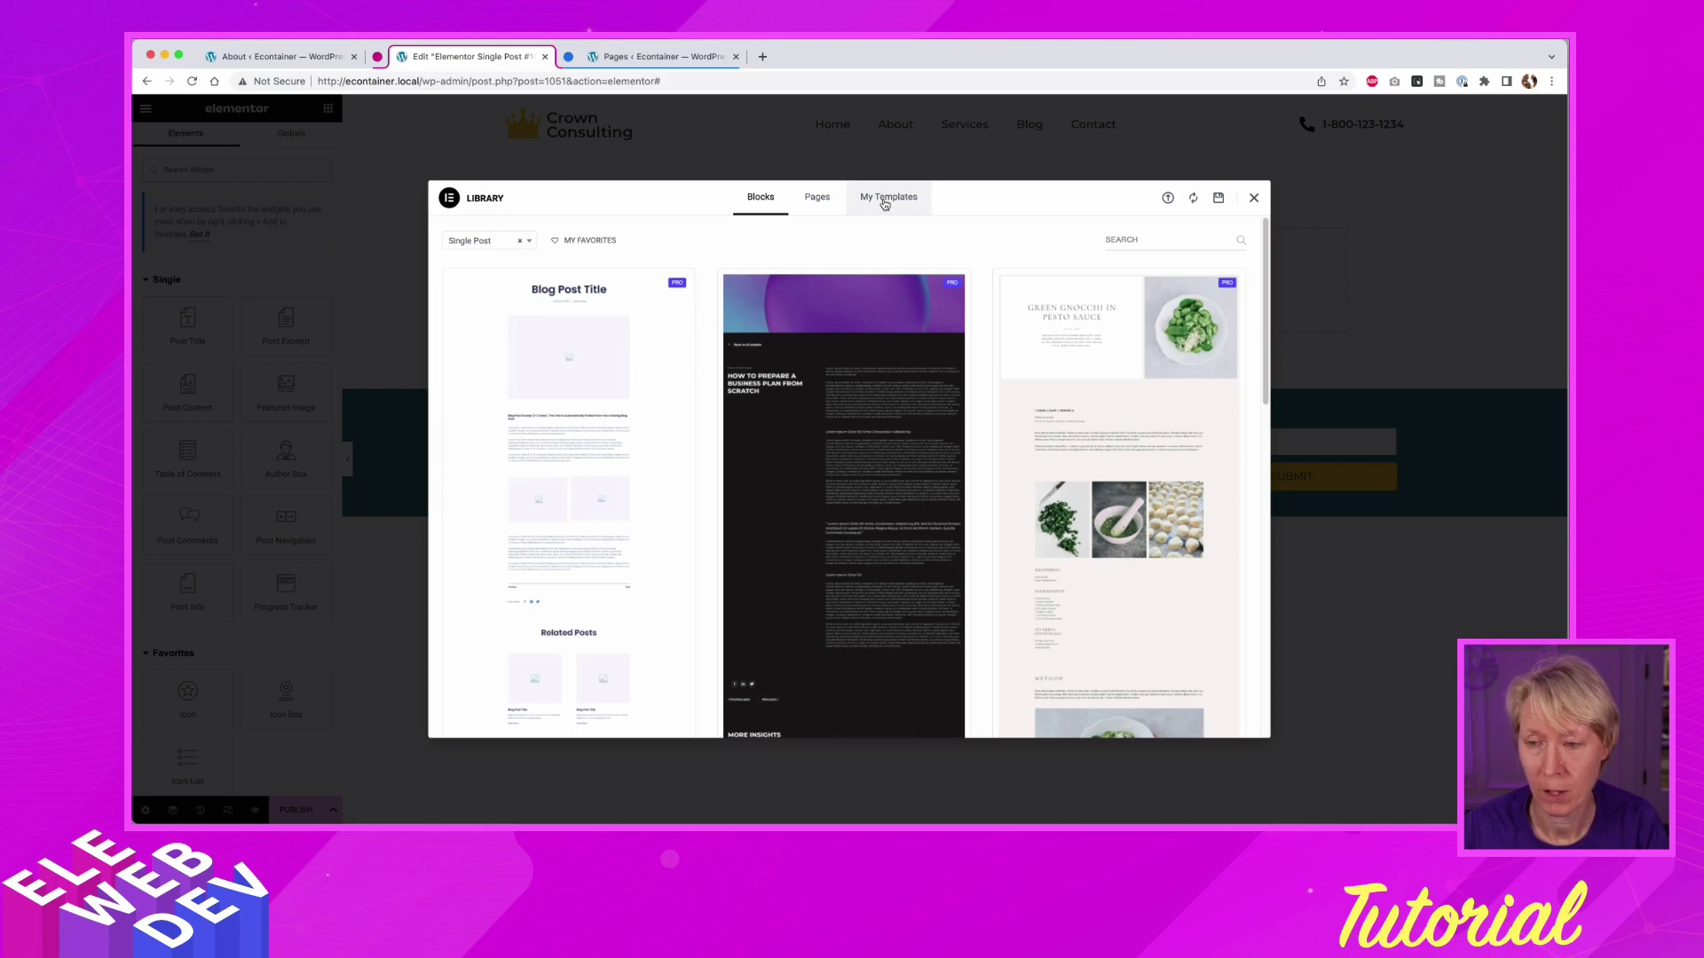
click(885, 205)
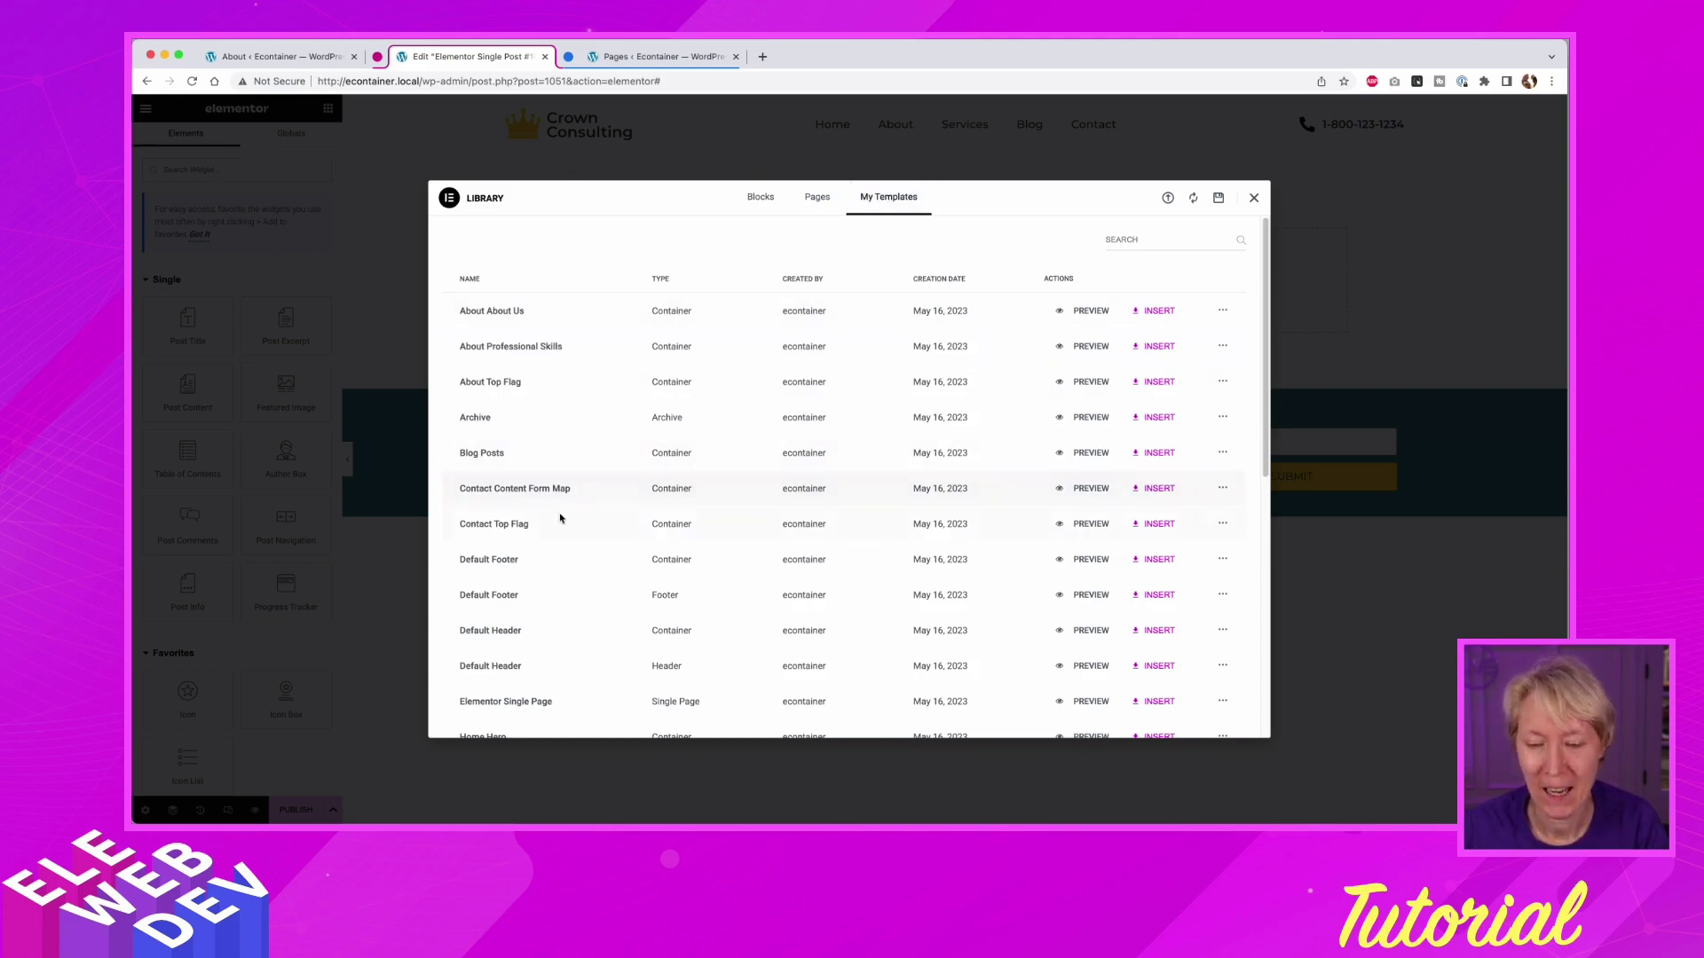
scroll(542, 683, down, 10)
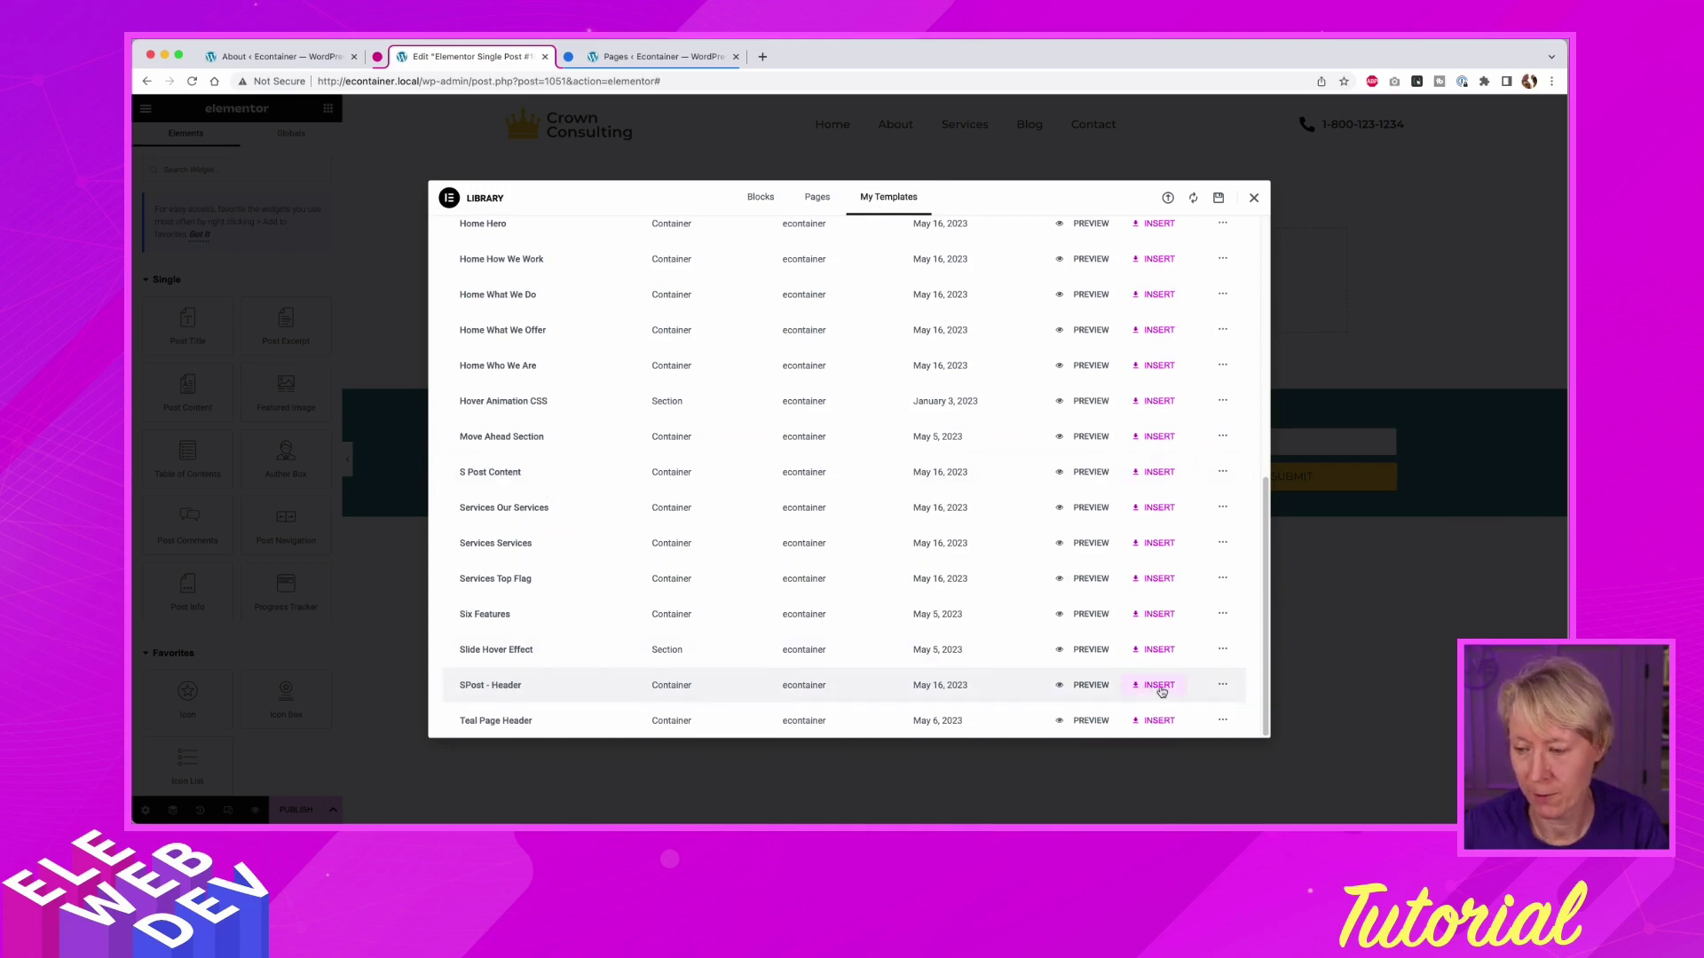
click(1159, 686)
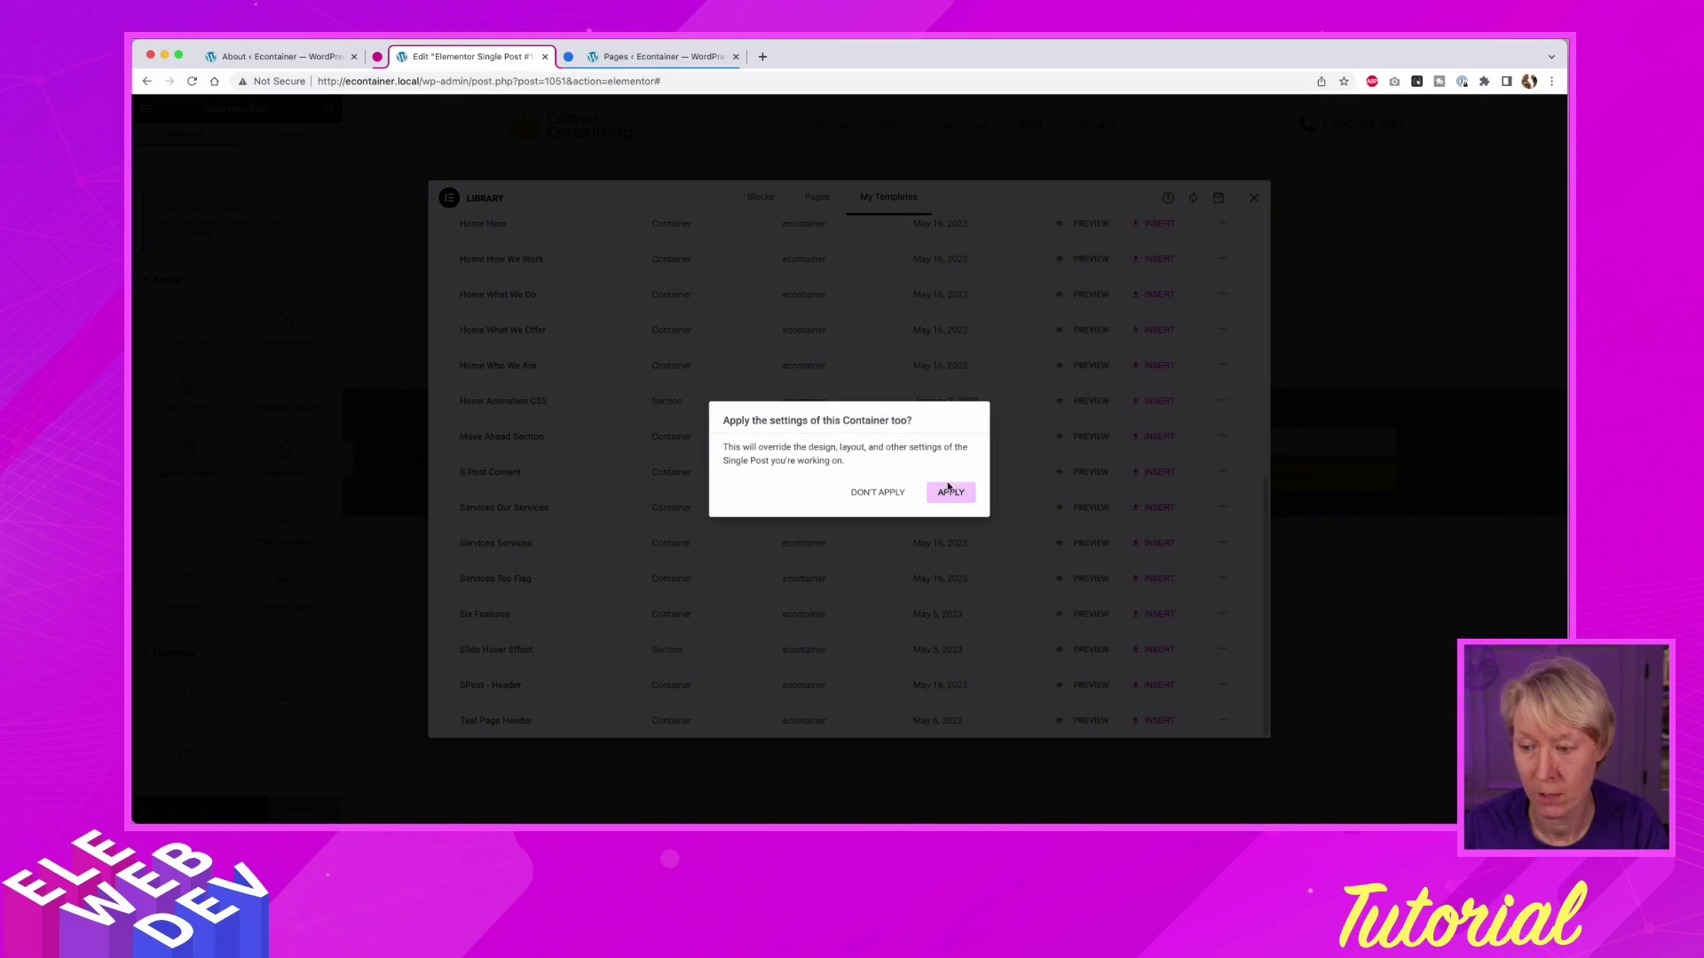
click(950, 495)
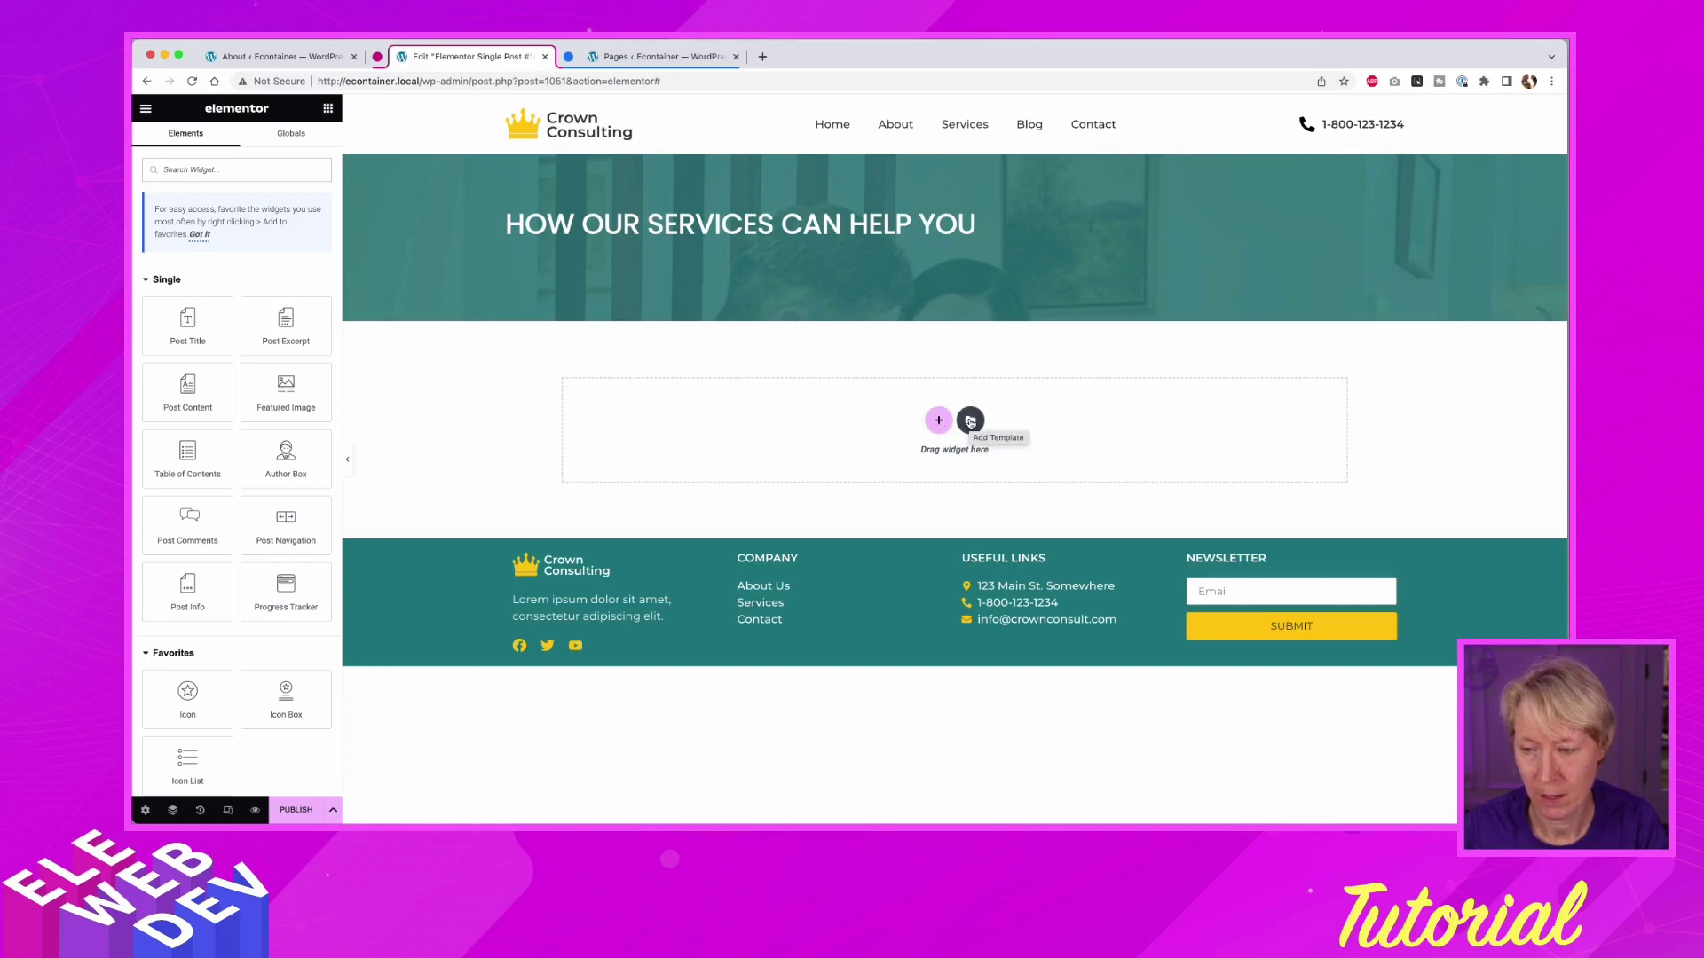
- Insert the saved "S Post Content" container below the post header, applying its settings
click(970, 421)
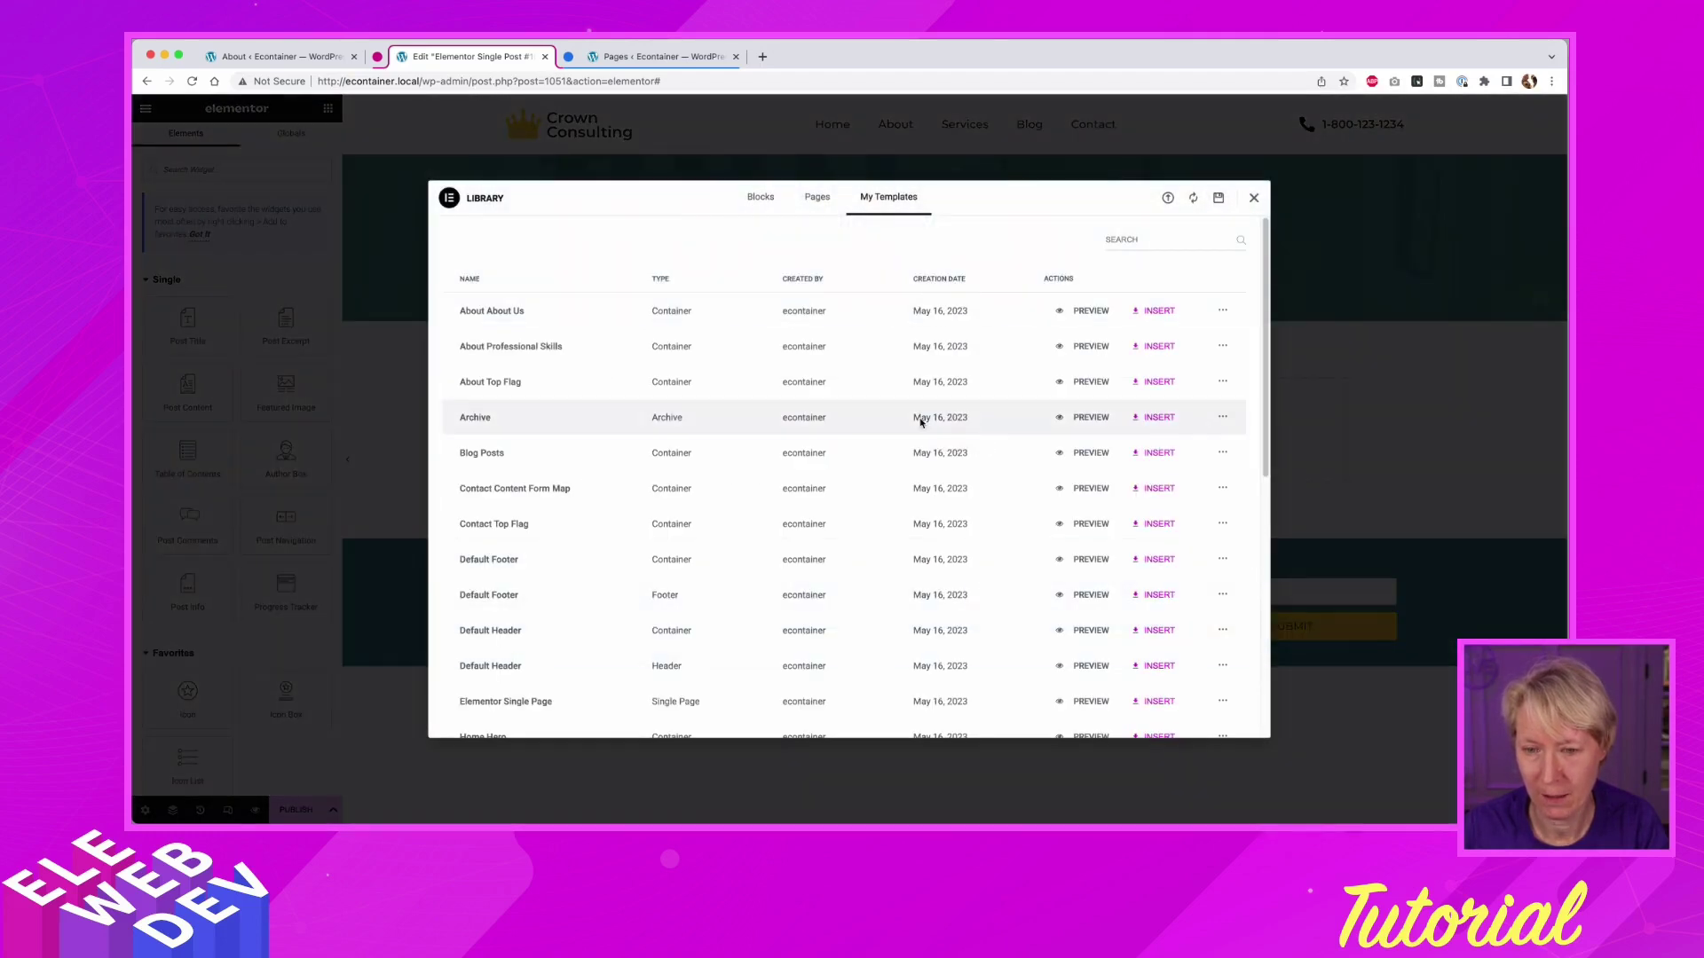
scroll(480, 606, down, 5)
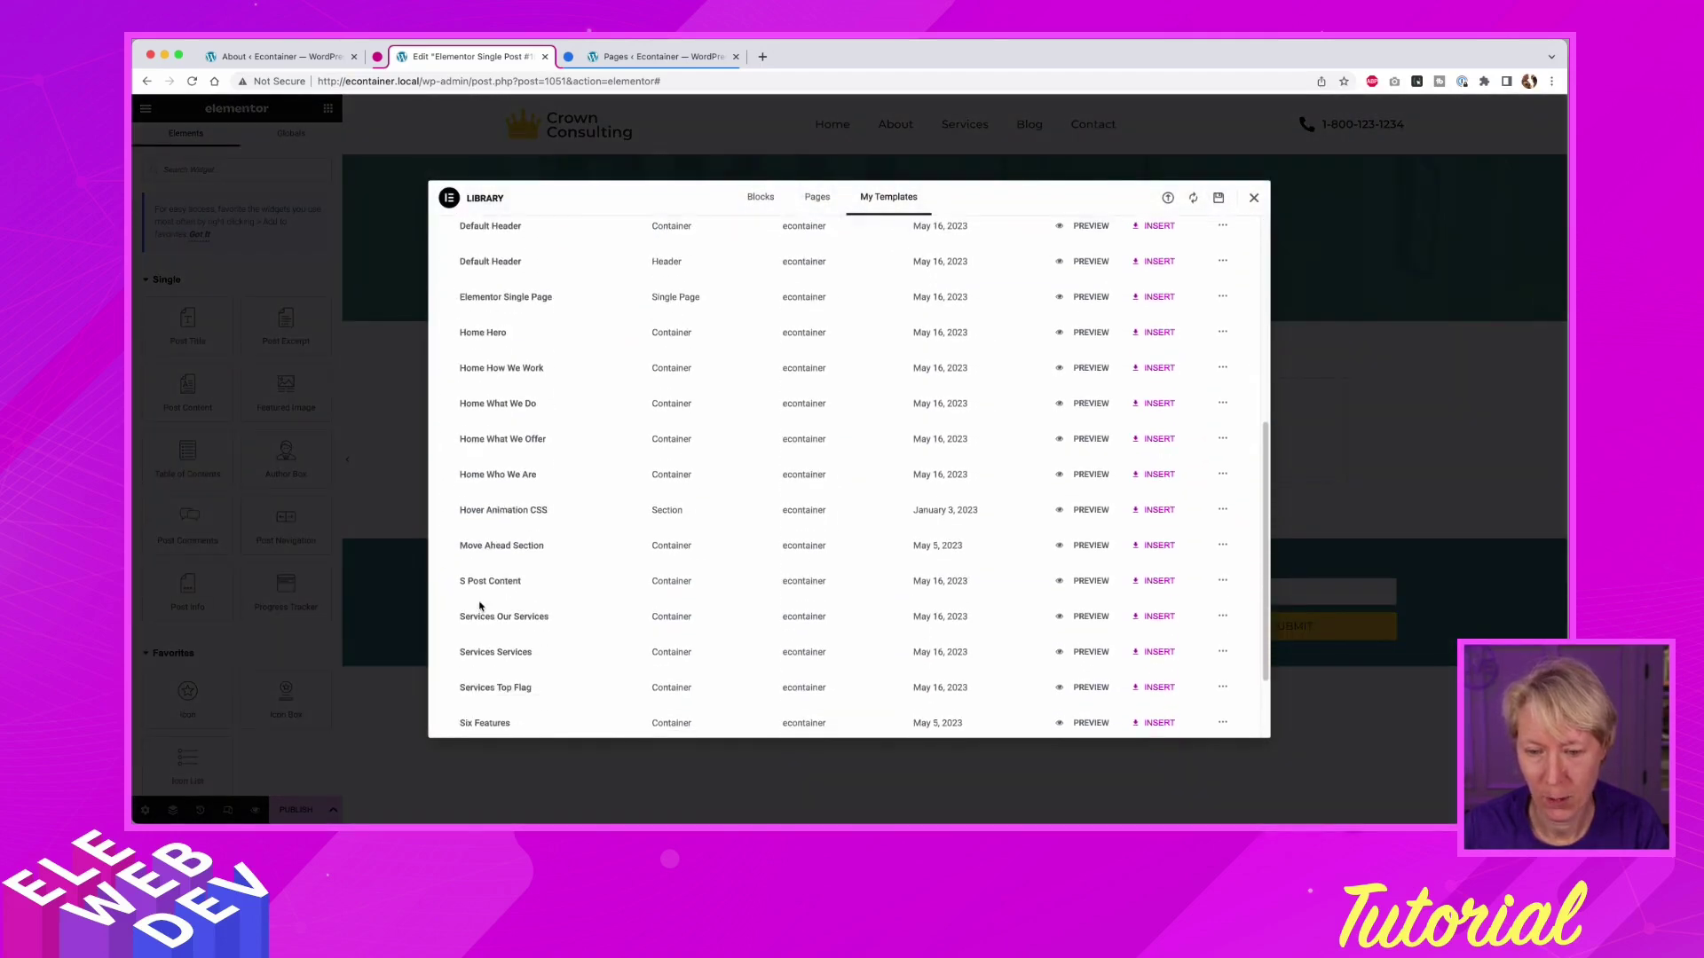
click(1159, 581)
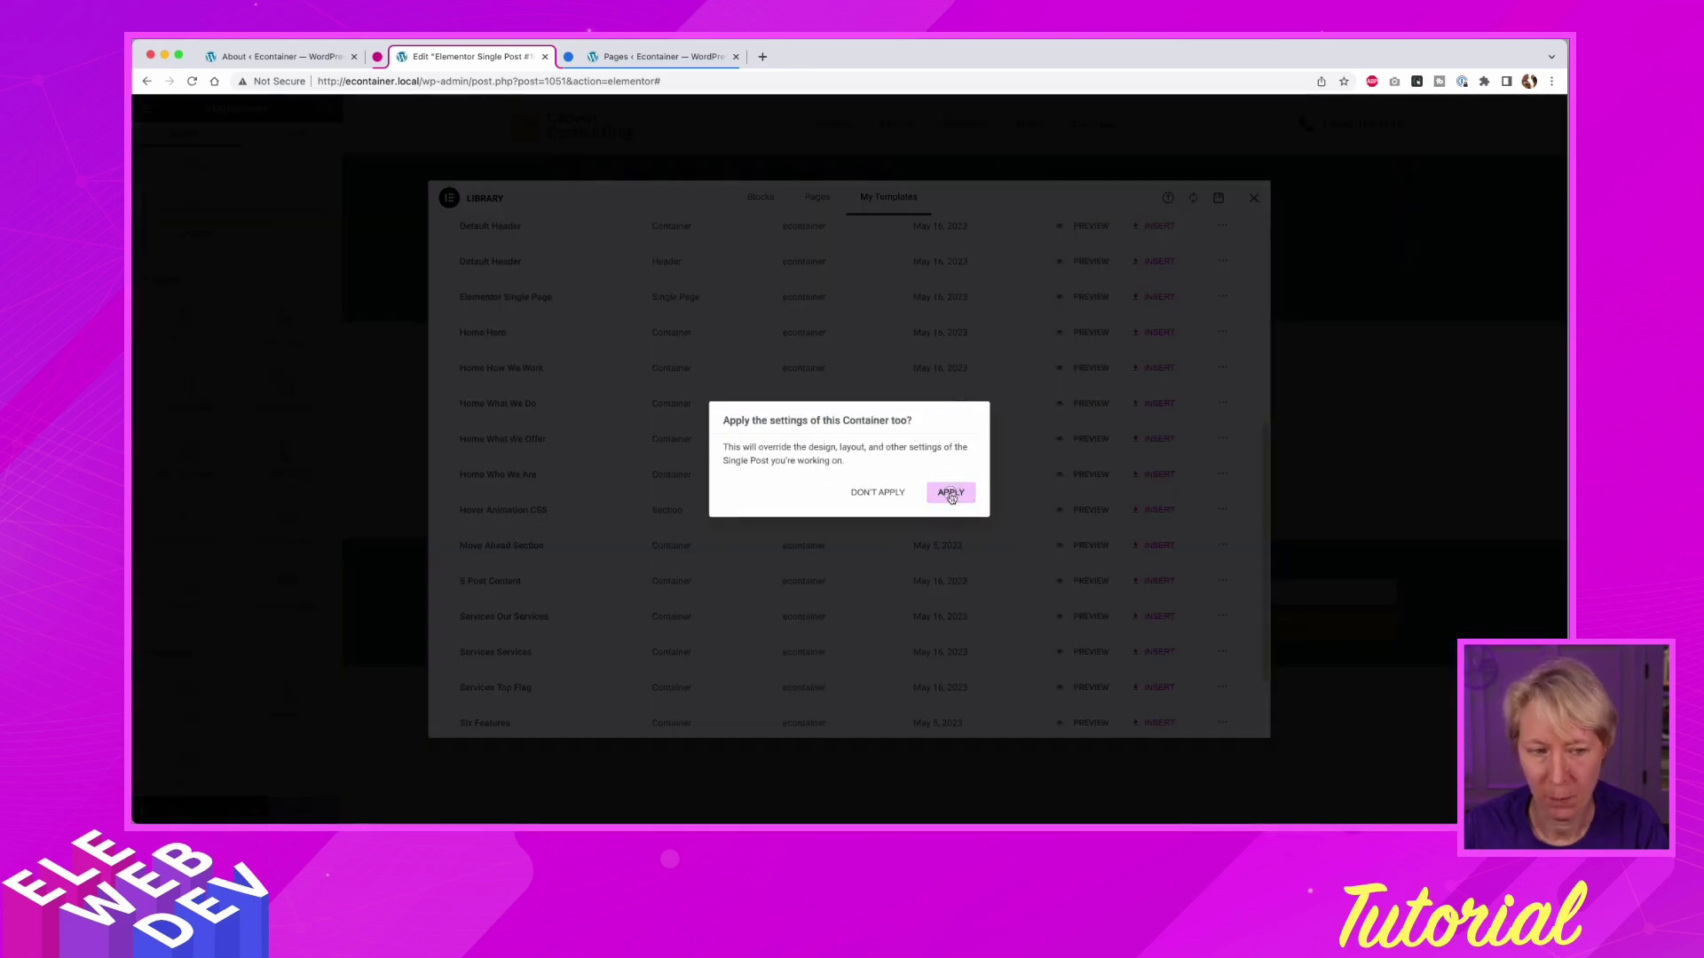
click(952, 501)
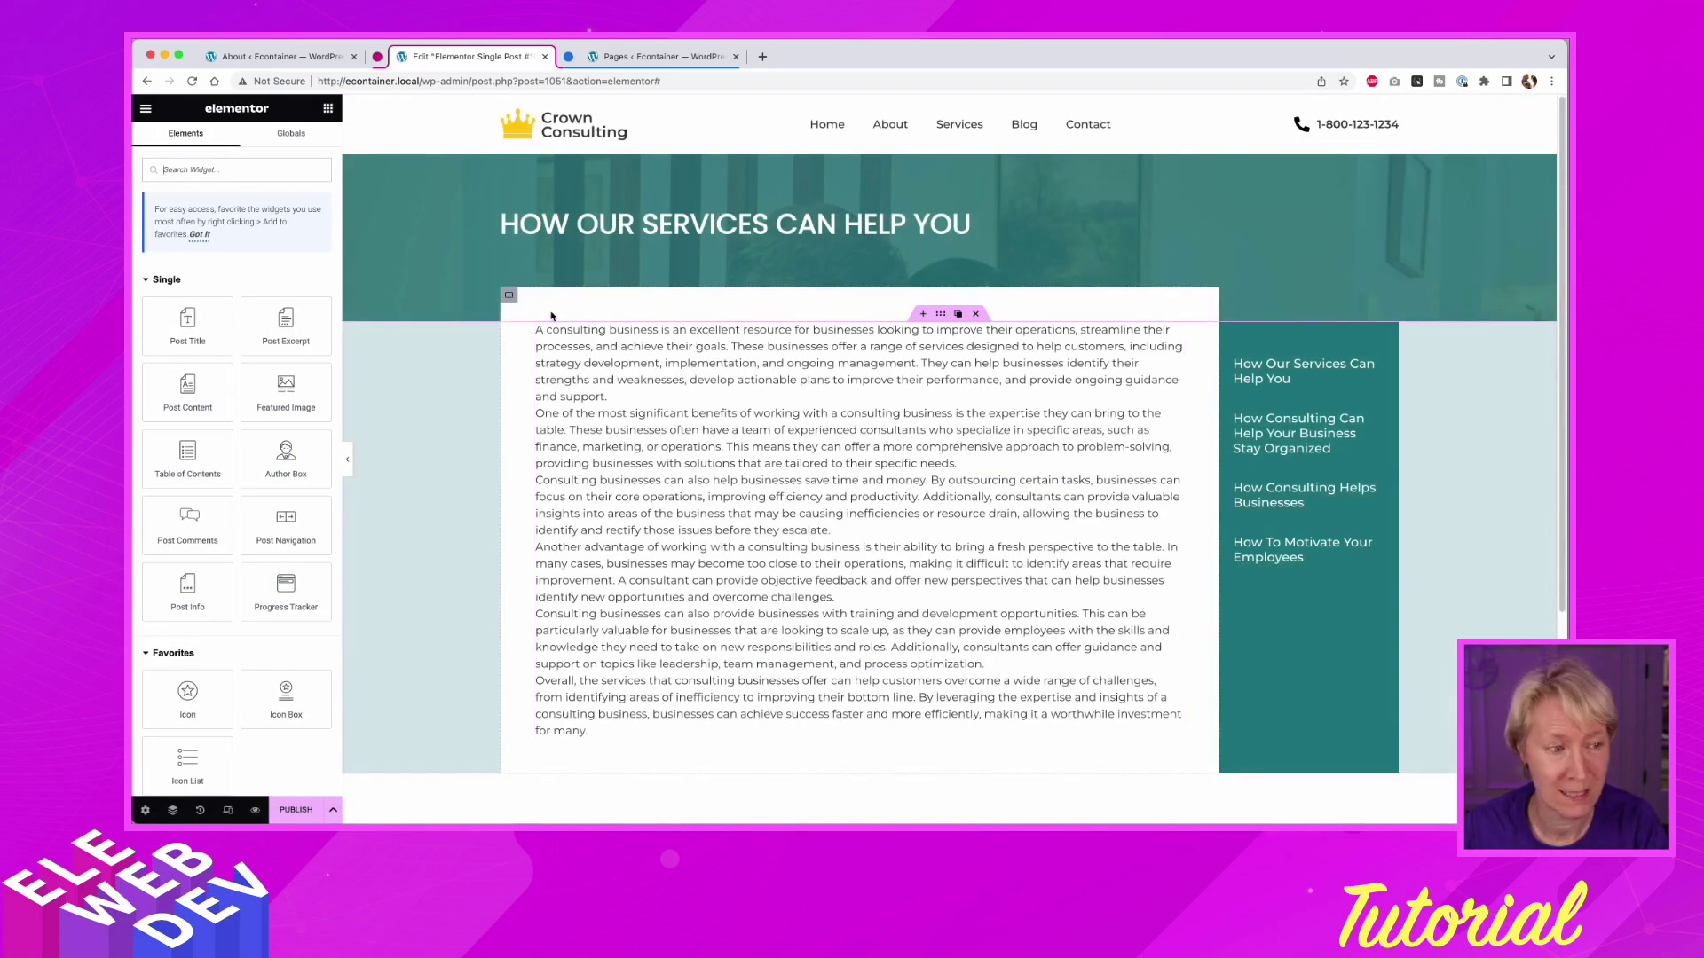
- Examine the settings of the Post Title, Post Content and sidebar Posts widgets in the Single Post template
scroll(852, 401, down, 2)
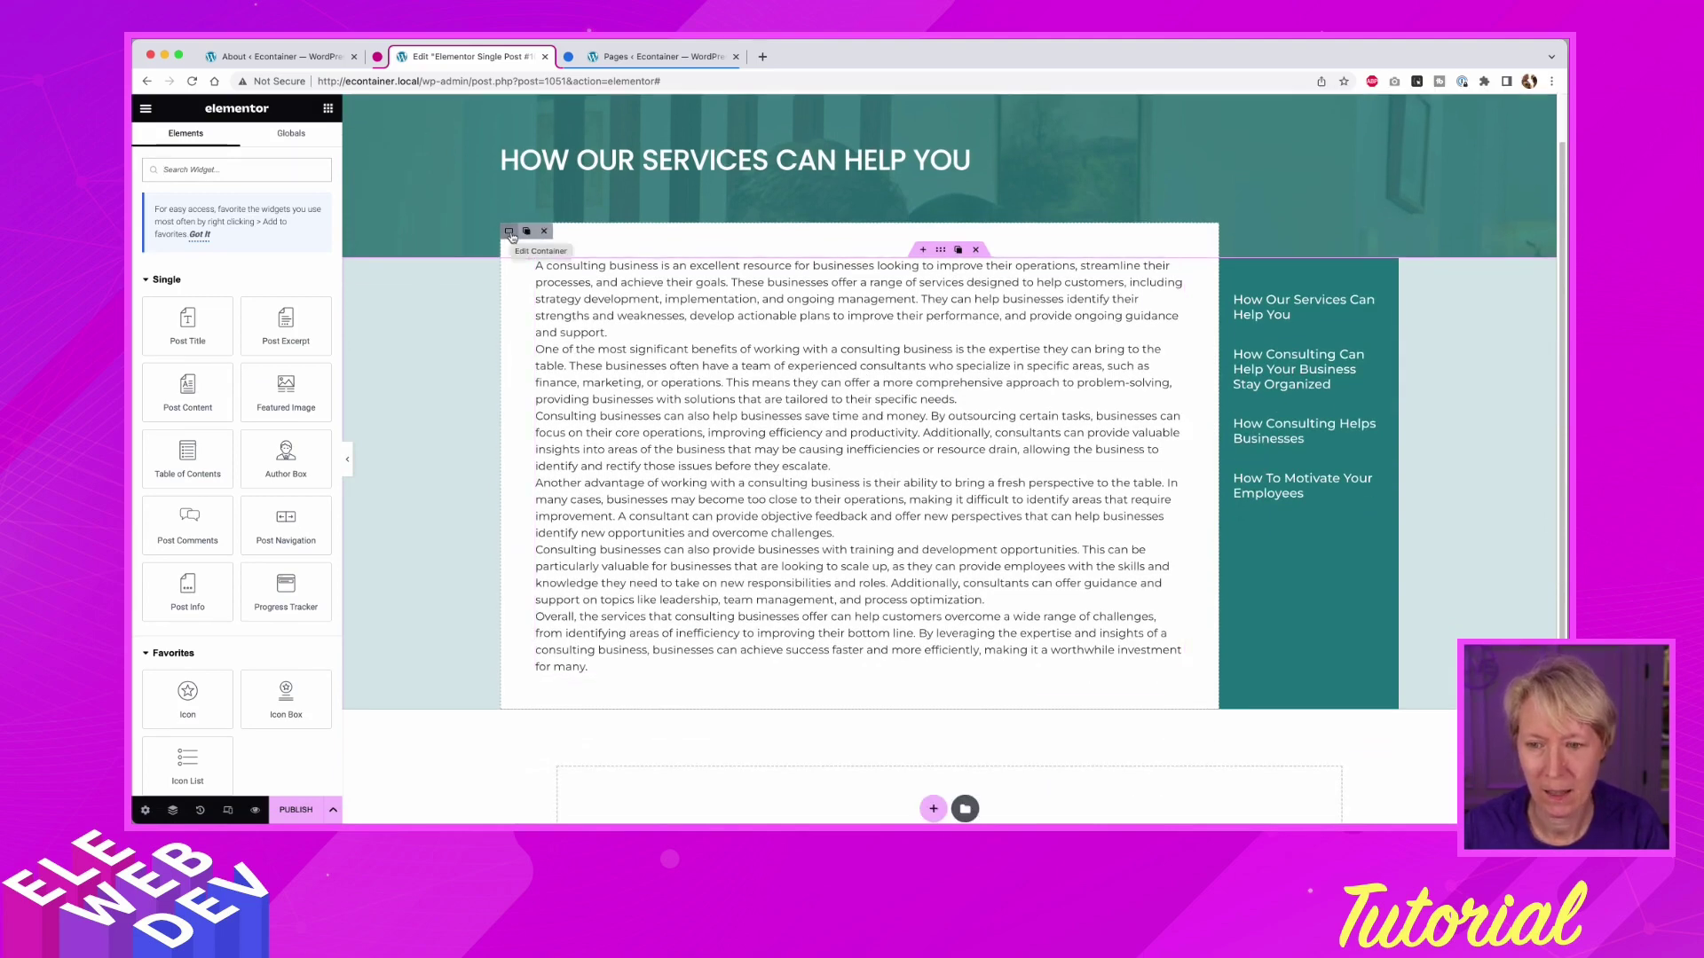
click(900, 163)
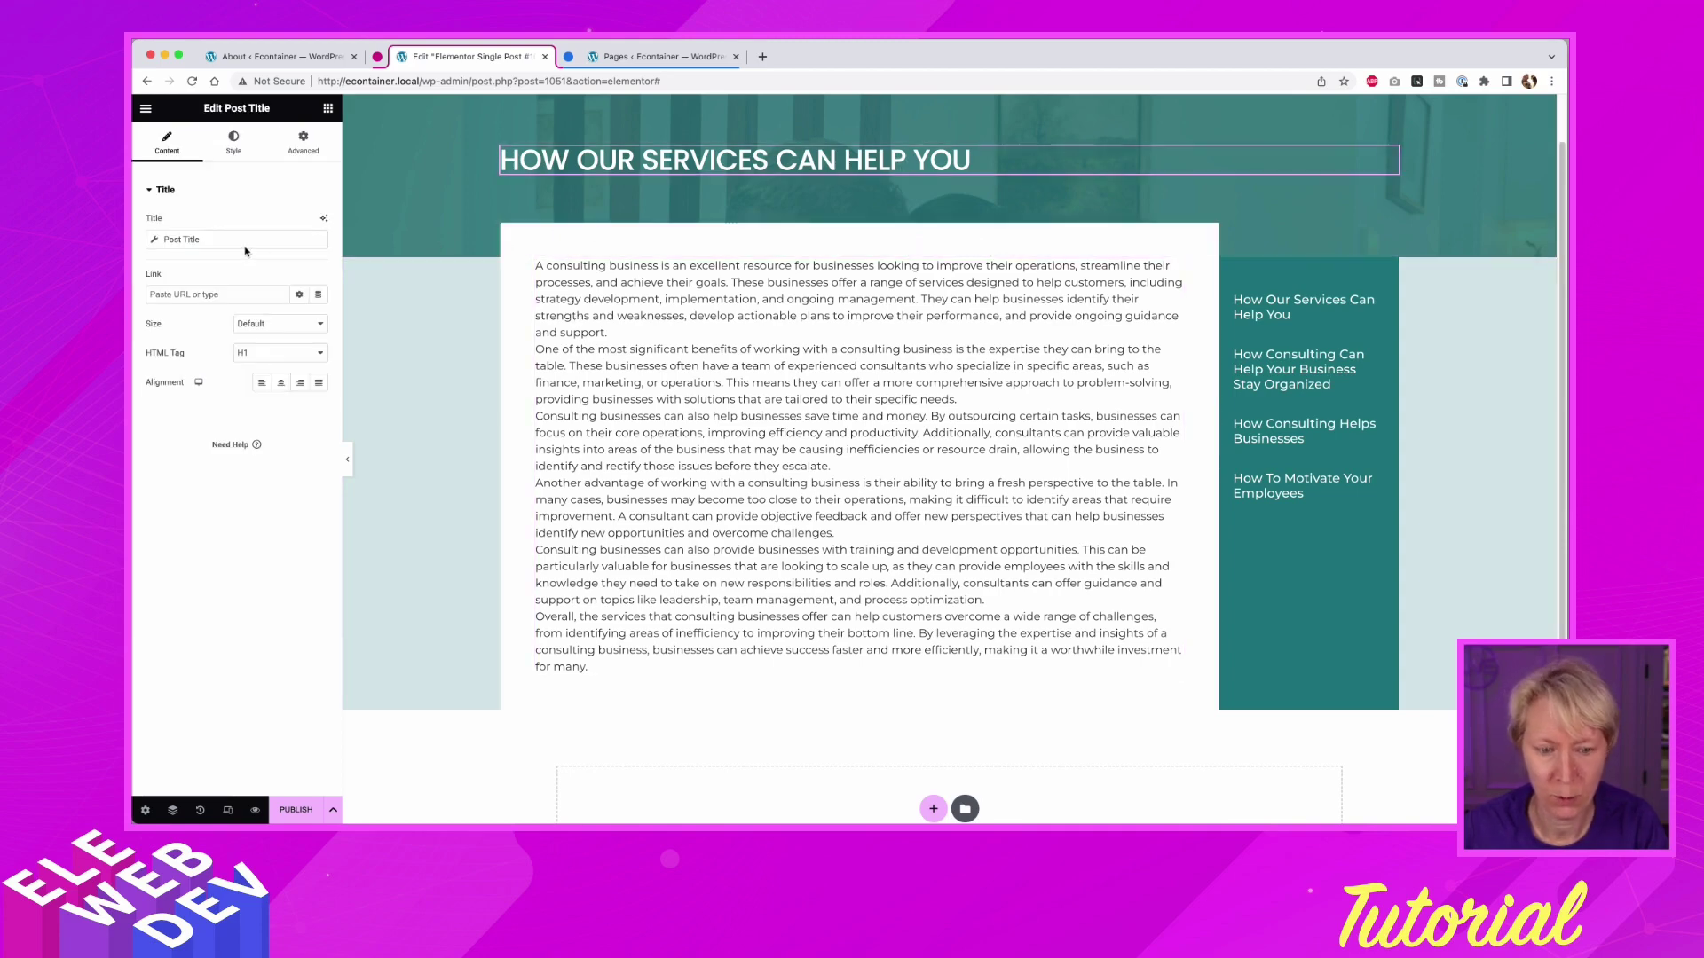
click(627, 166)
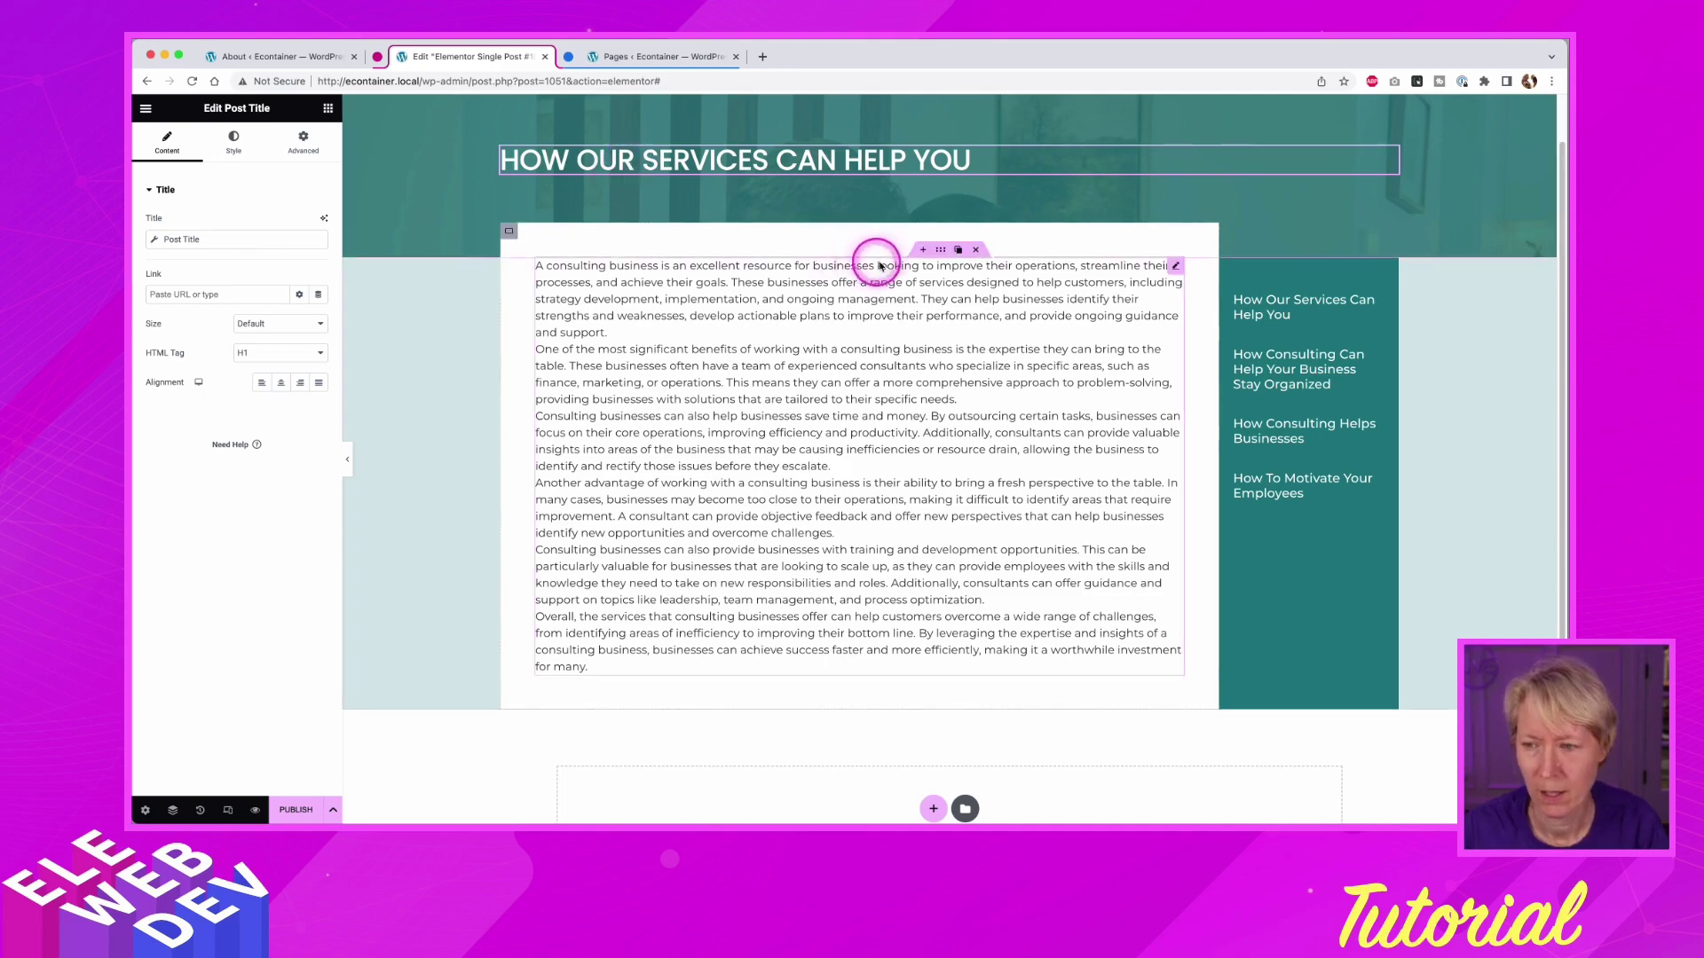
click(1176, 267)
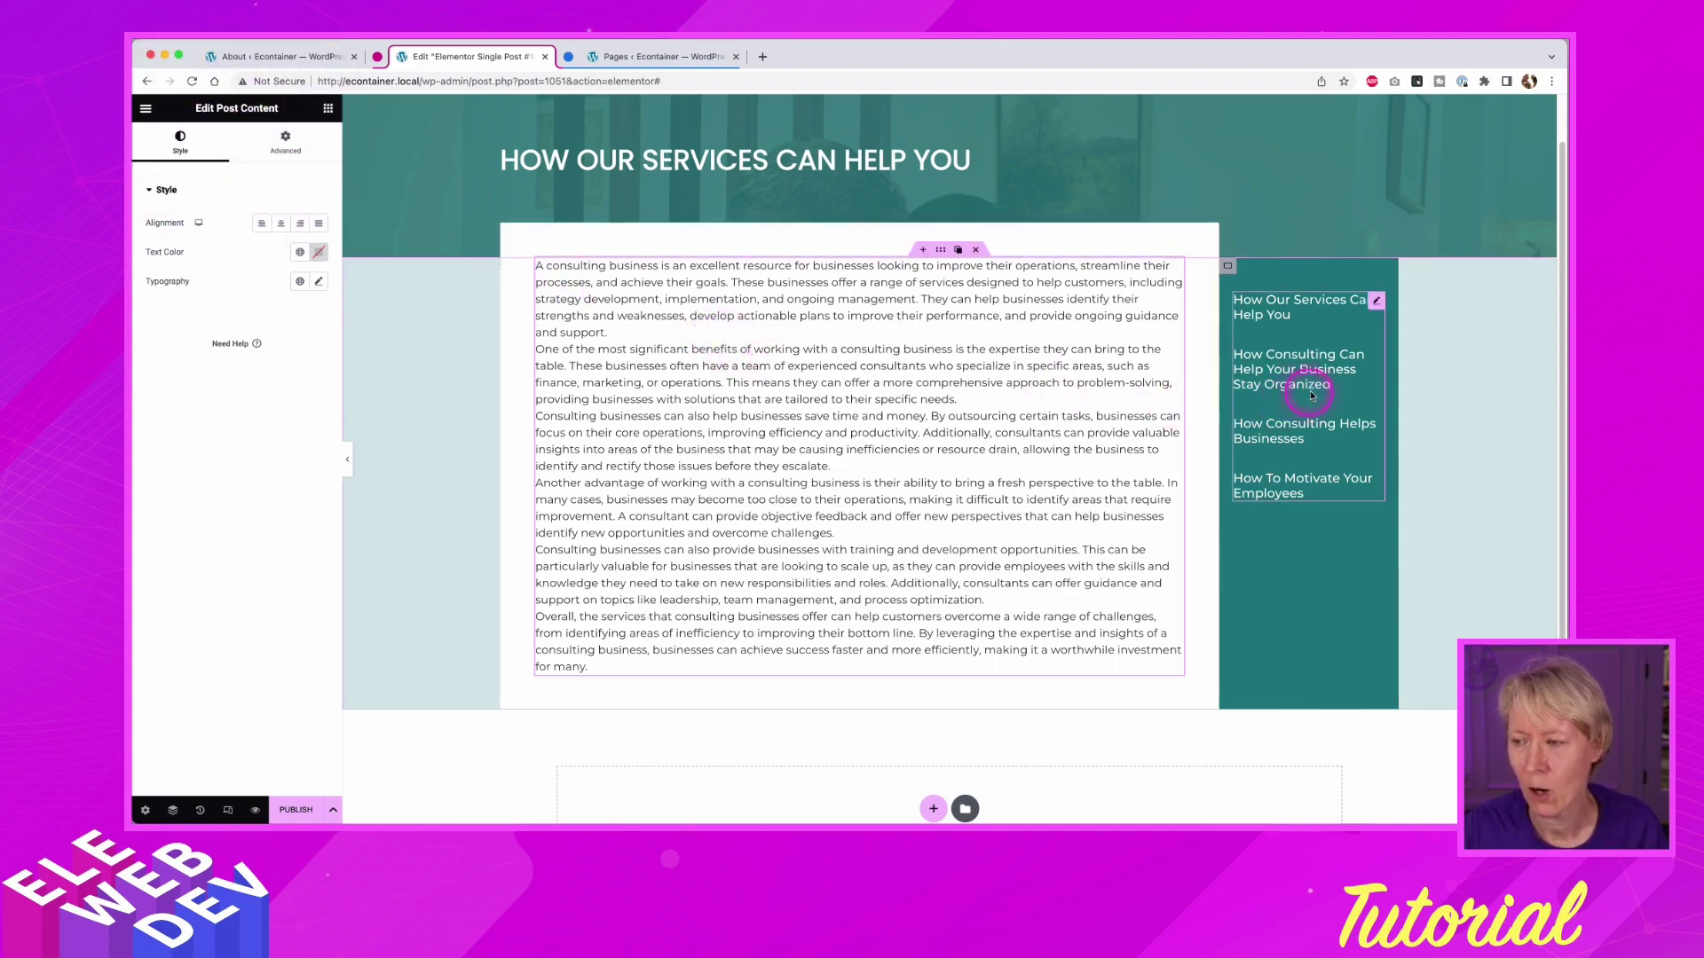
click(1377, 302)
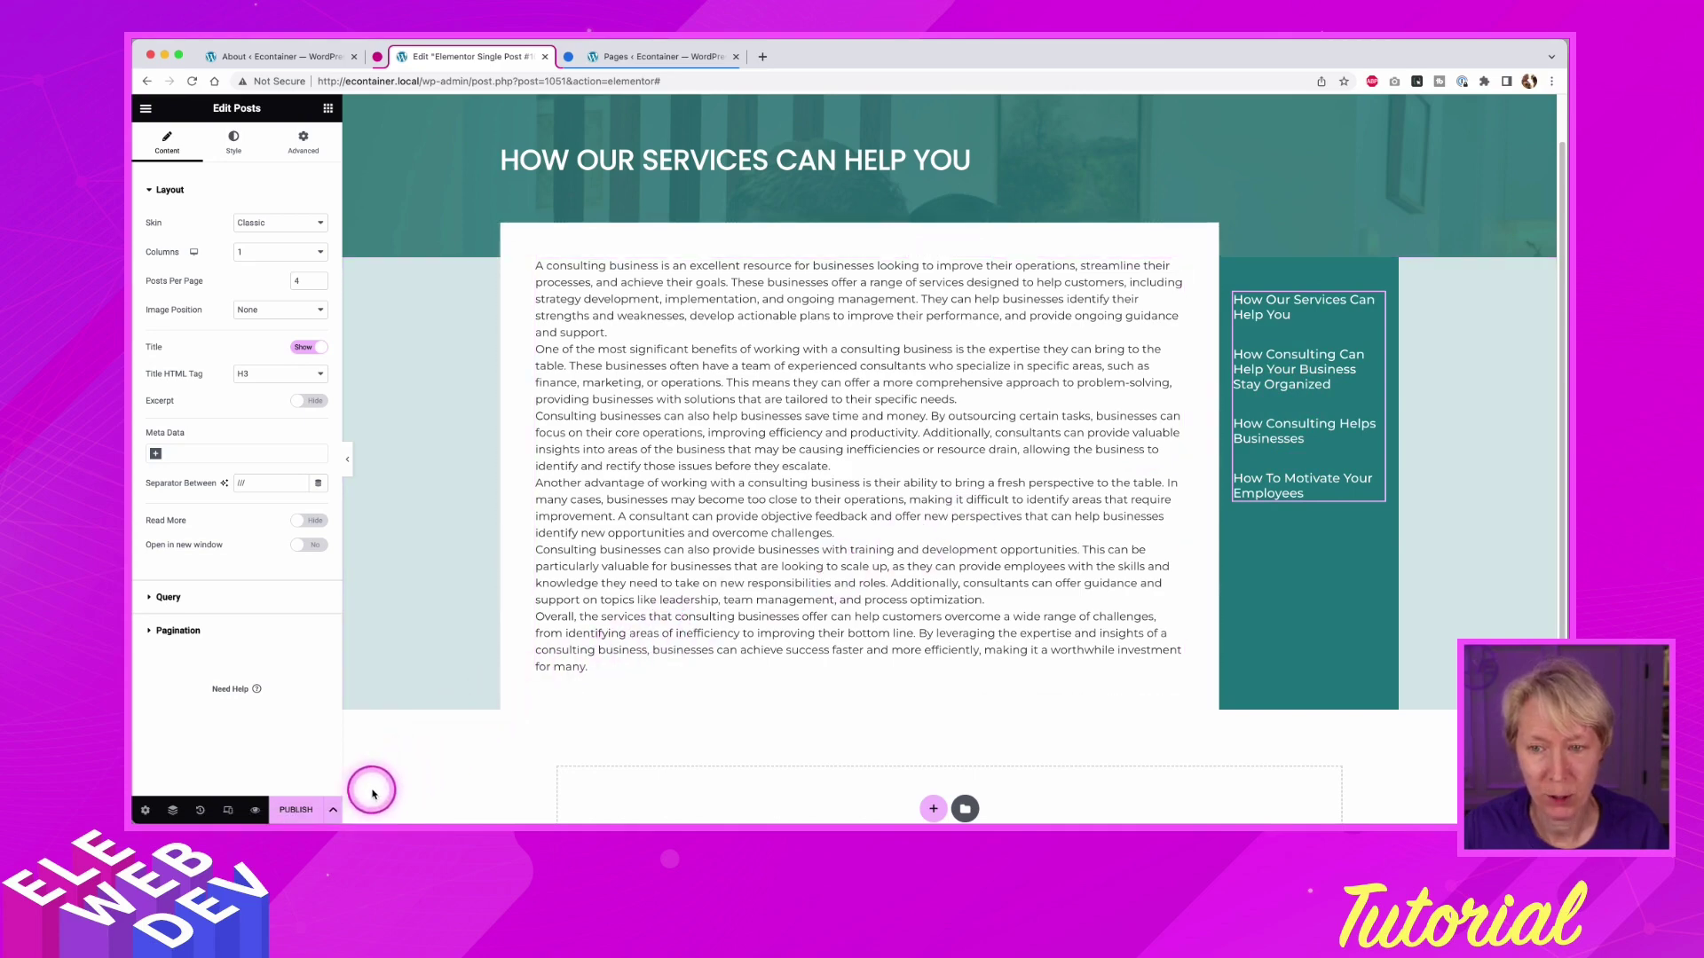
- Publish the Single Post template with a display condition that includes all Posts
click(296, 810)
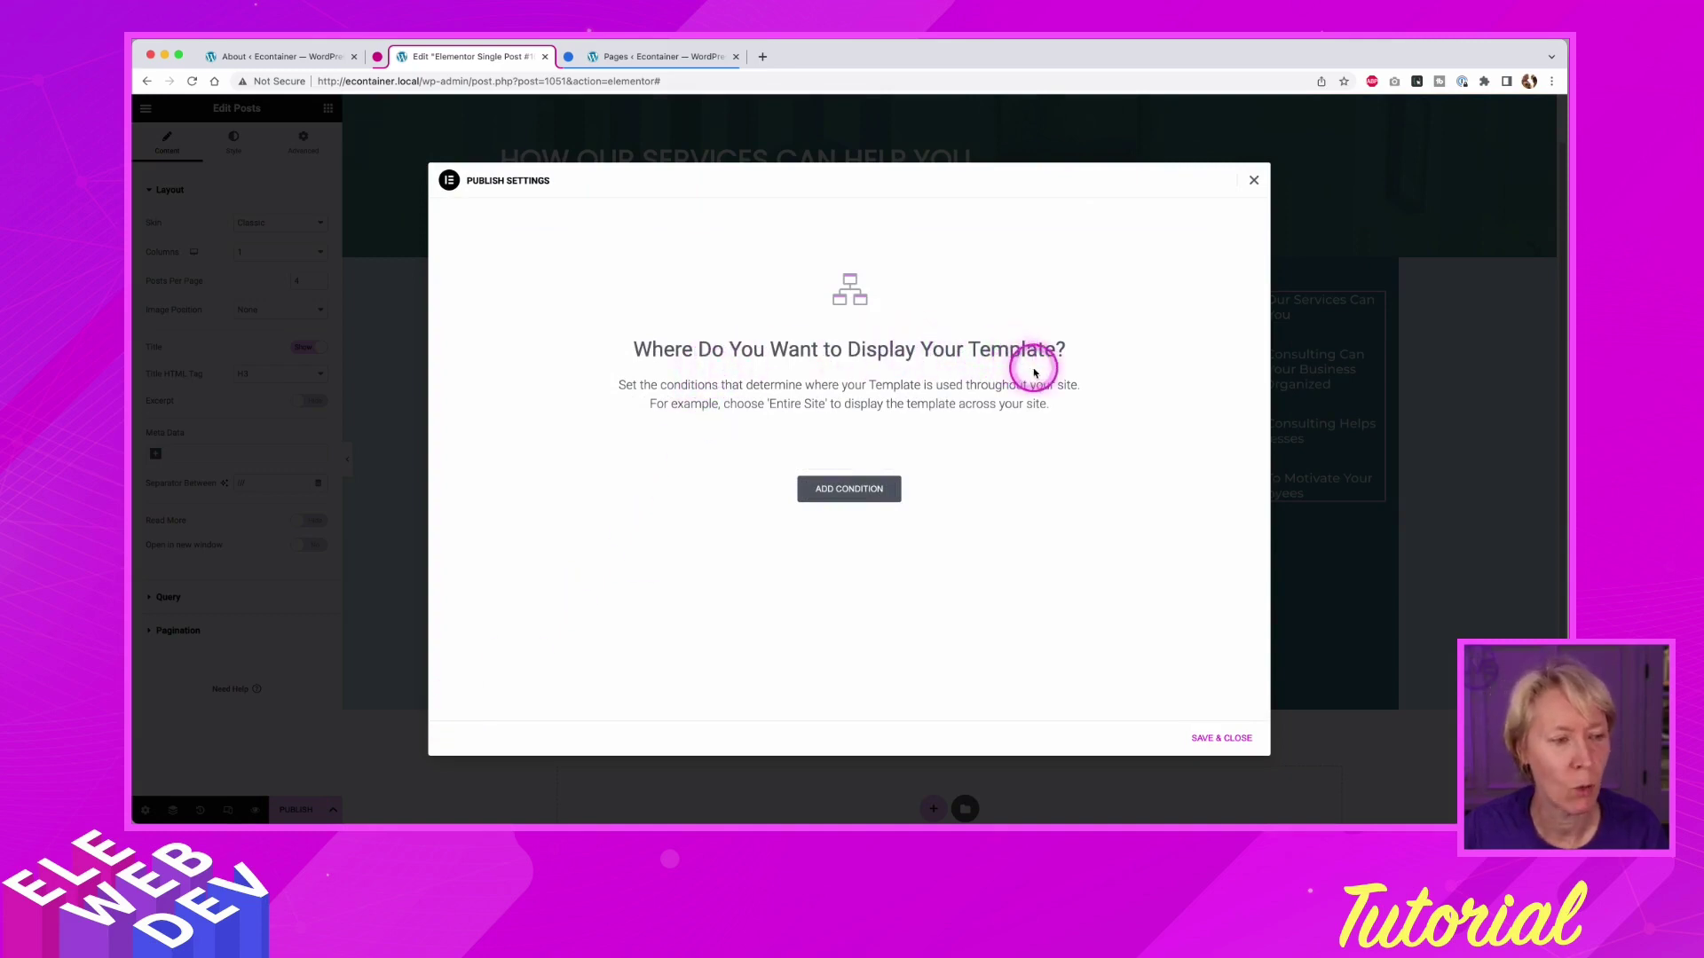
click(852, 490)
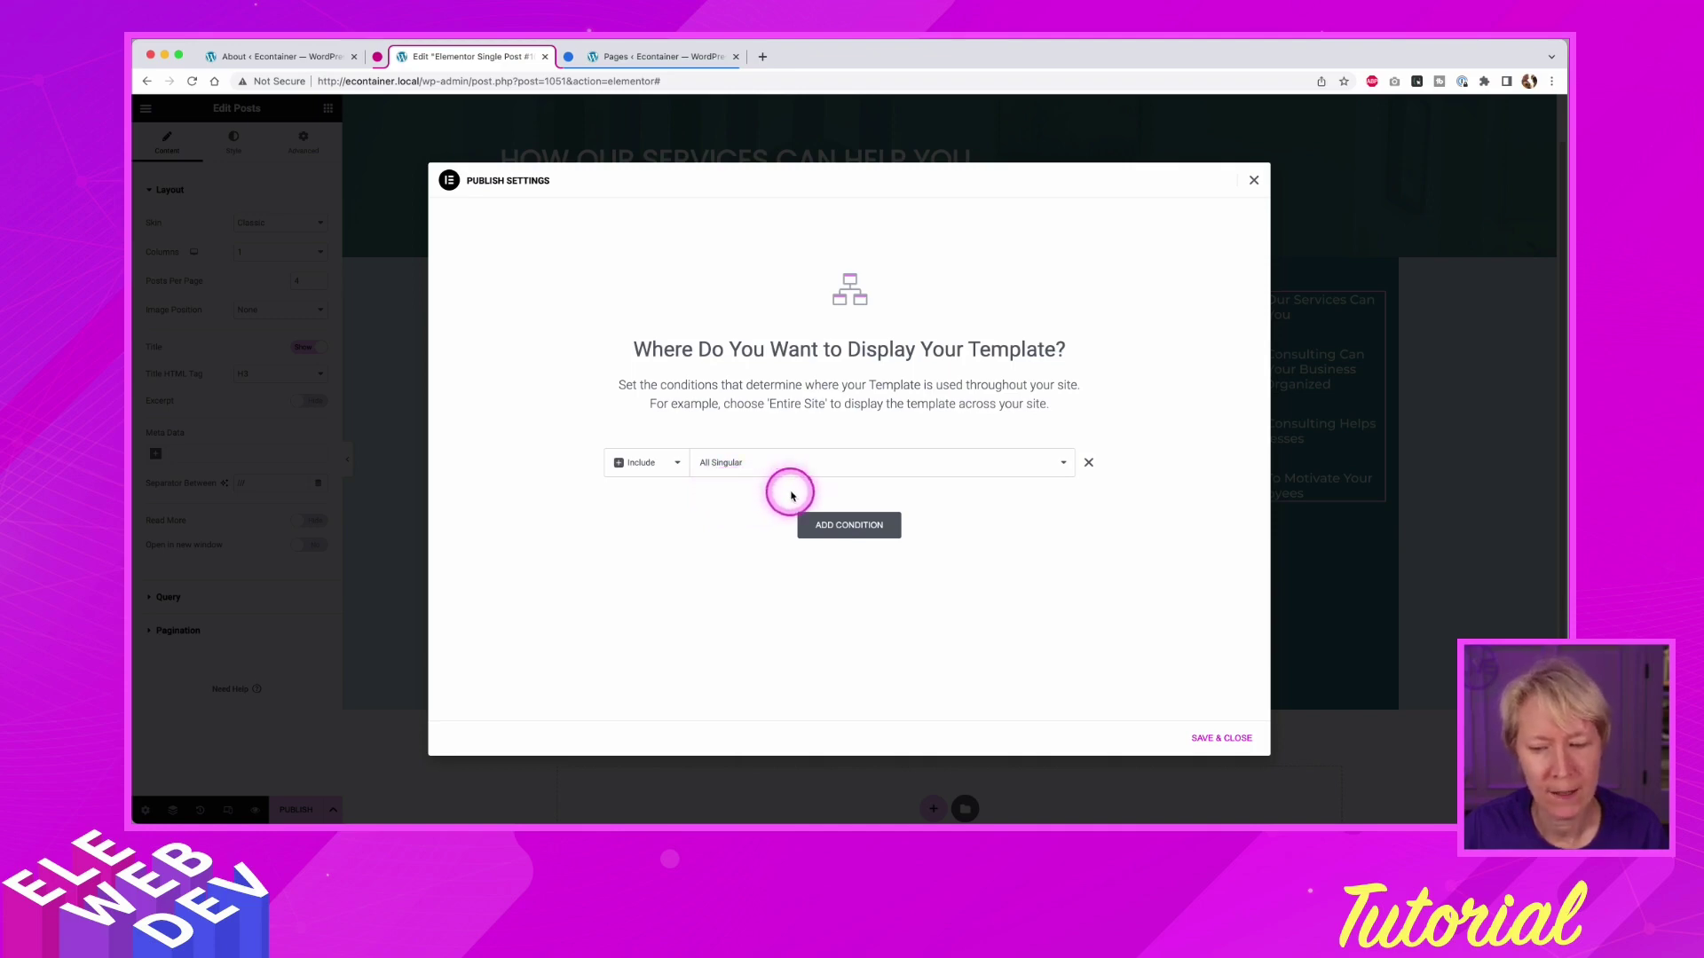
click(1063, 463)
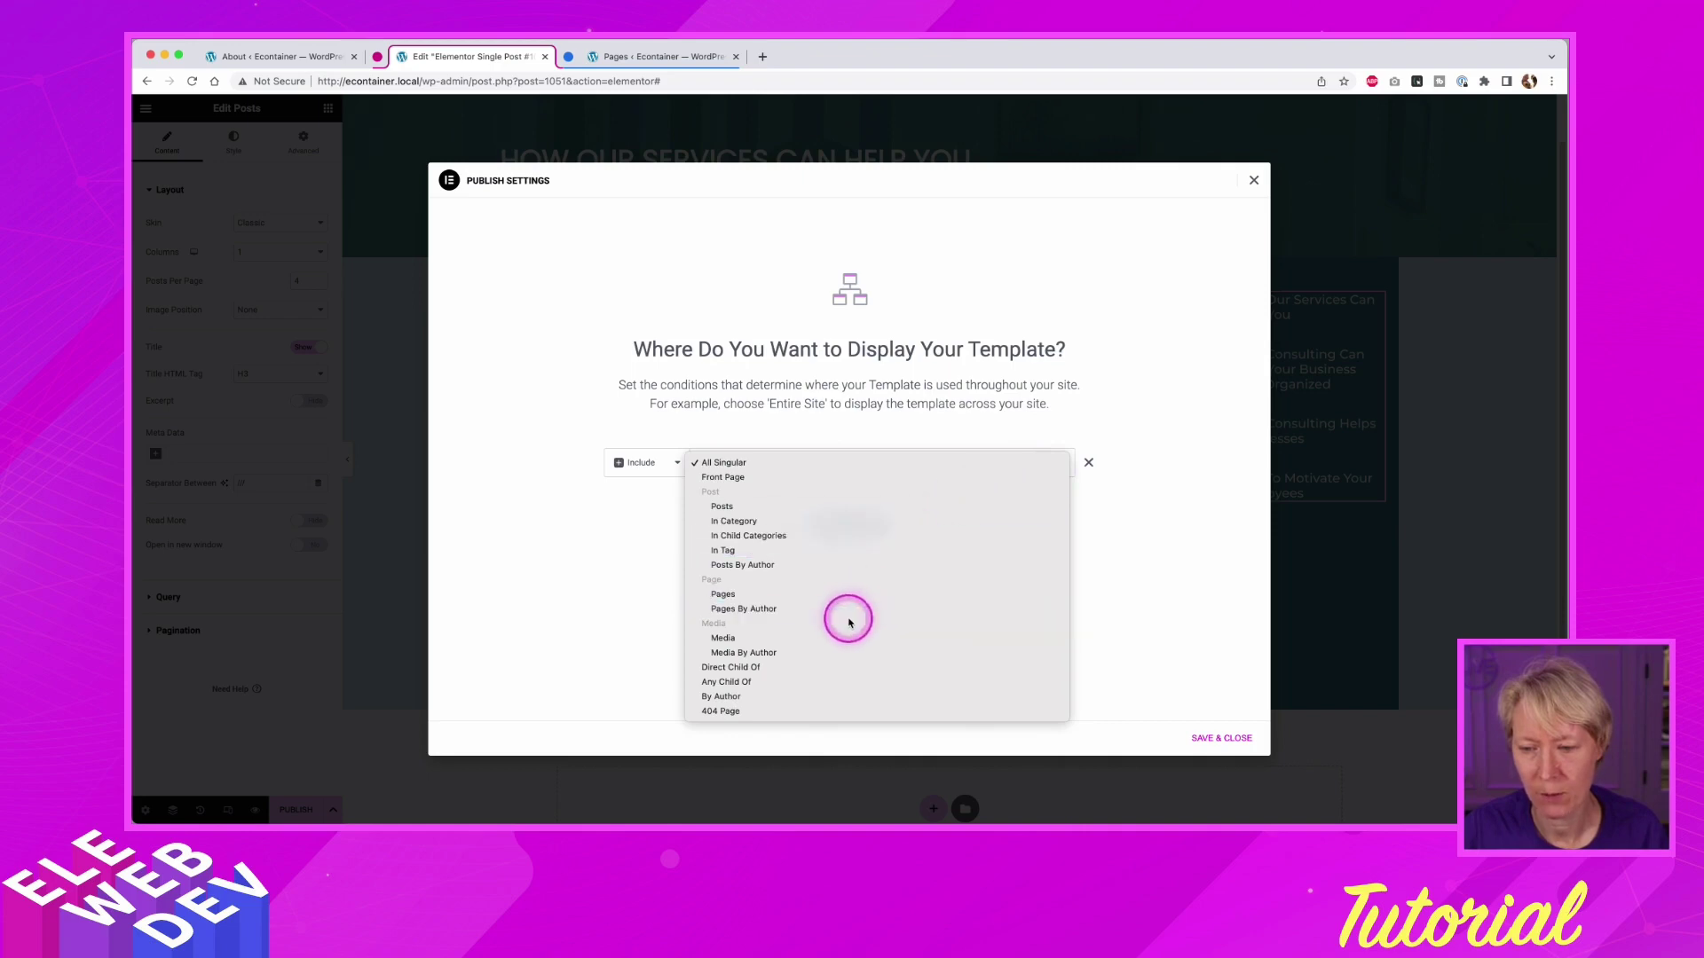
click(830, 511)
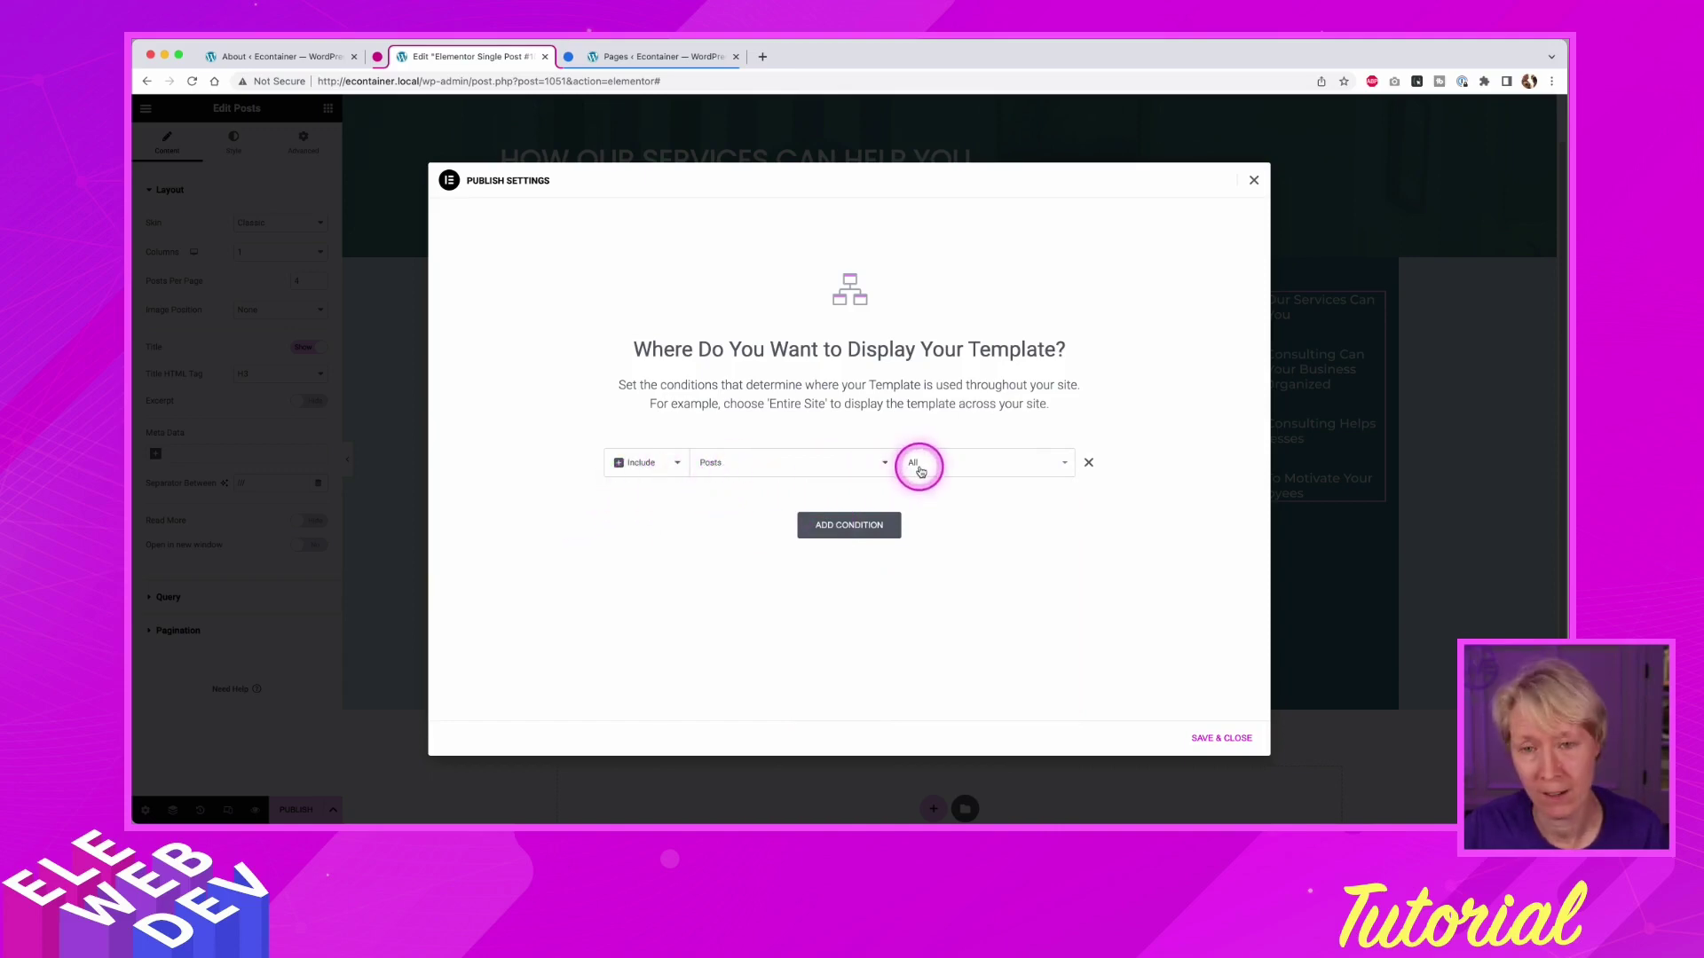
click(1222, 740)
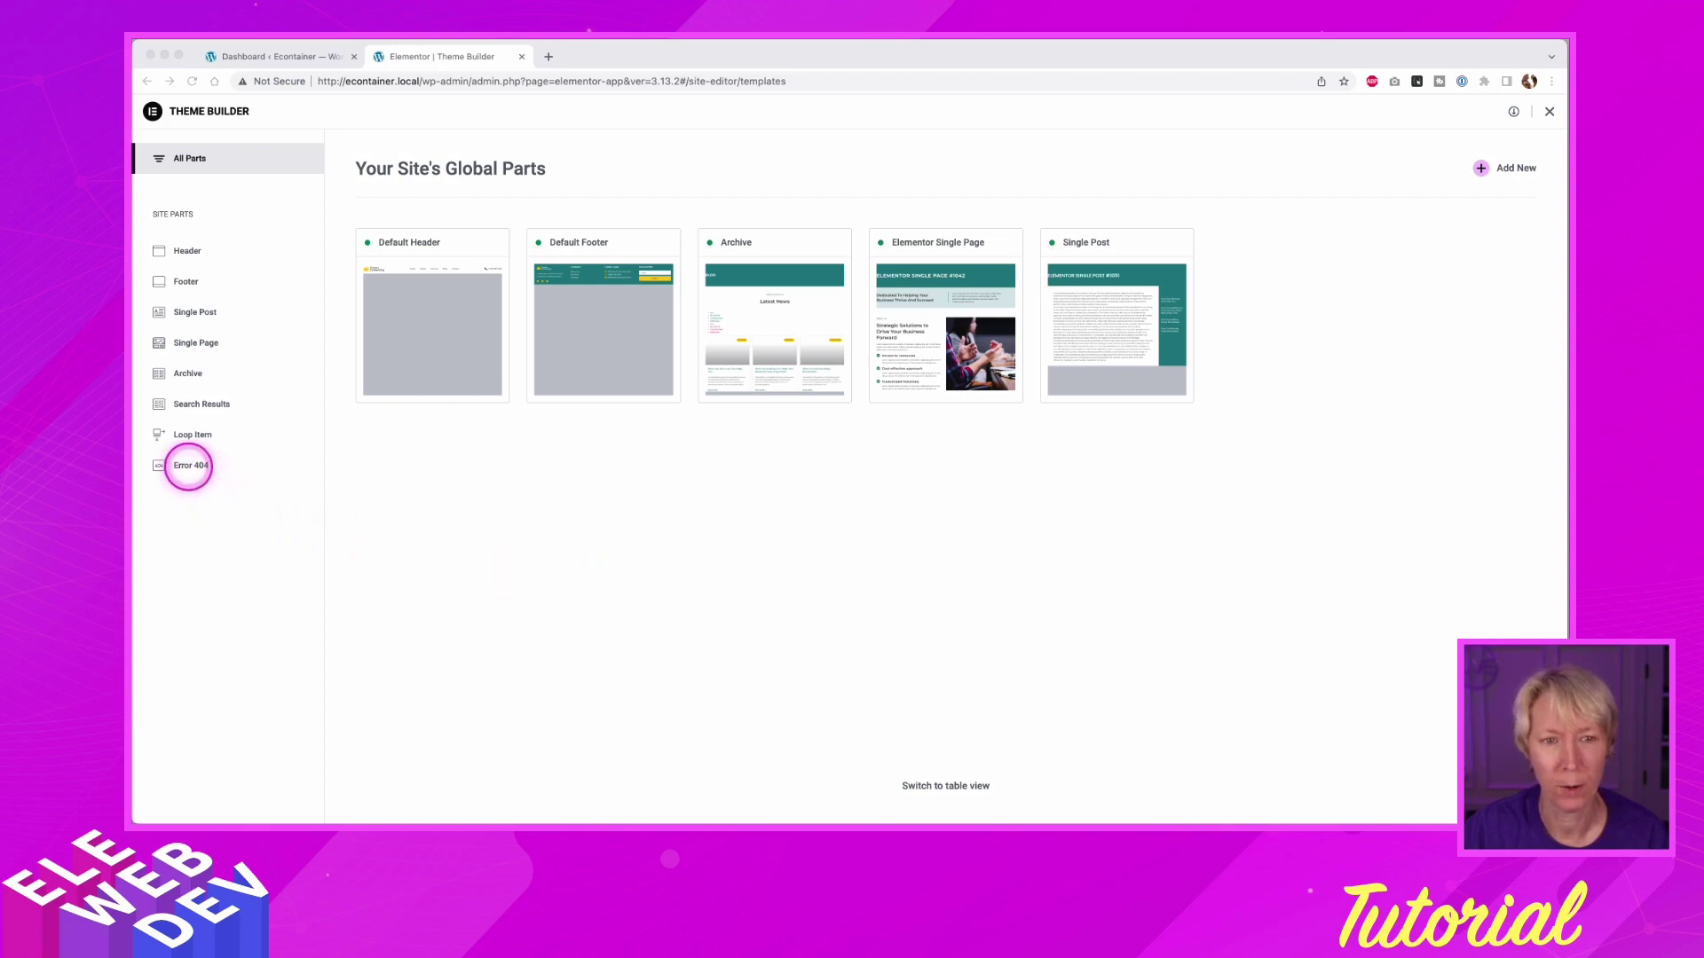
- Create a new Error 404 template and insert the saved "404 Content" container
click(188, 465)
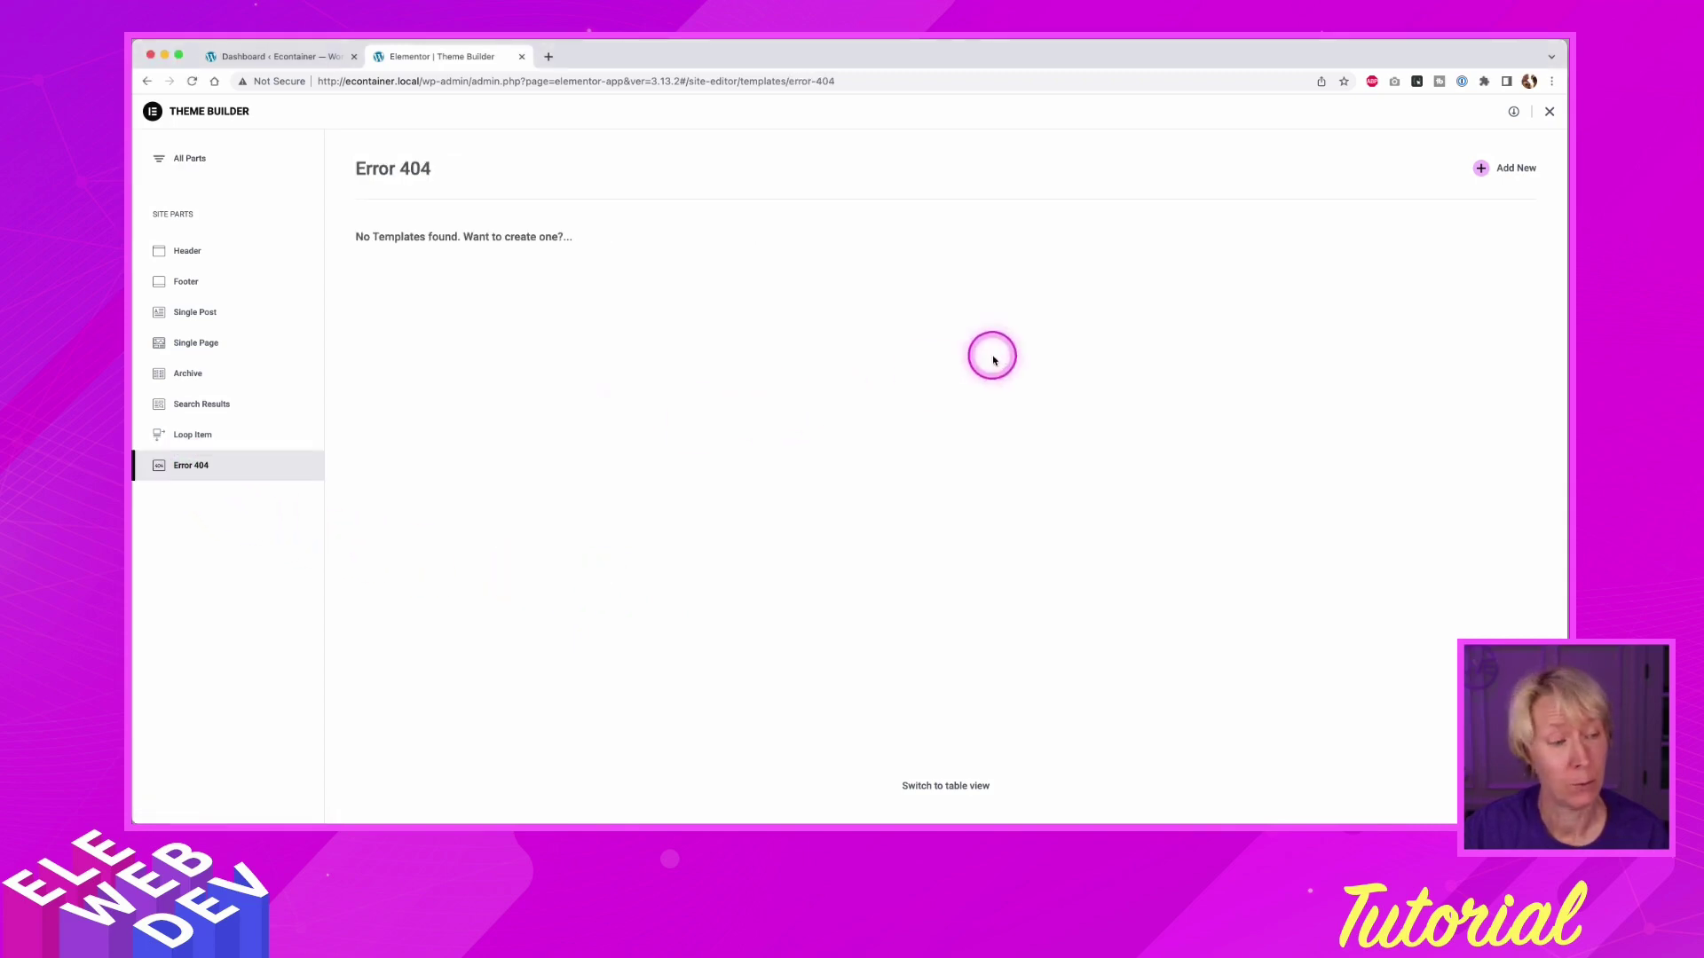
click(1479, 169)
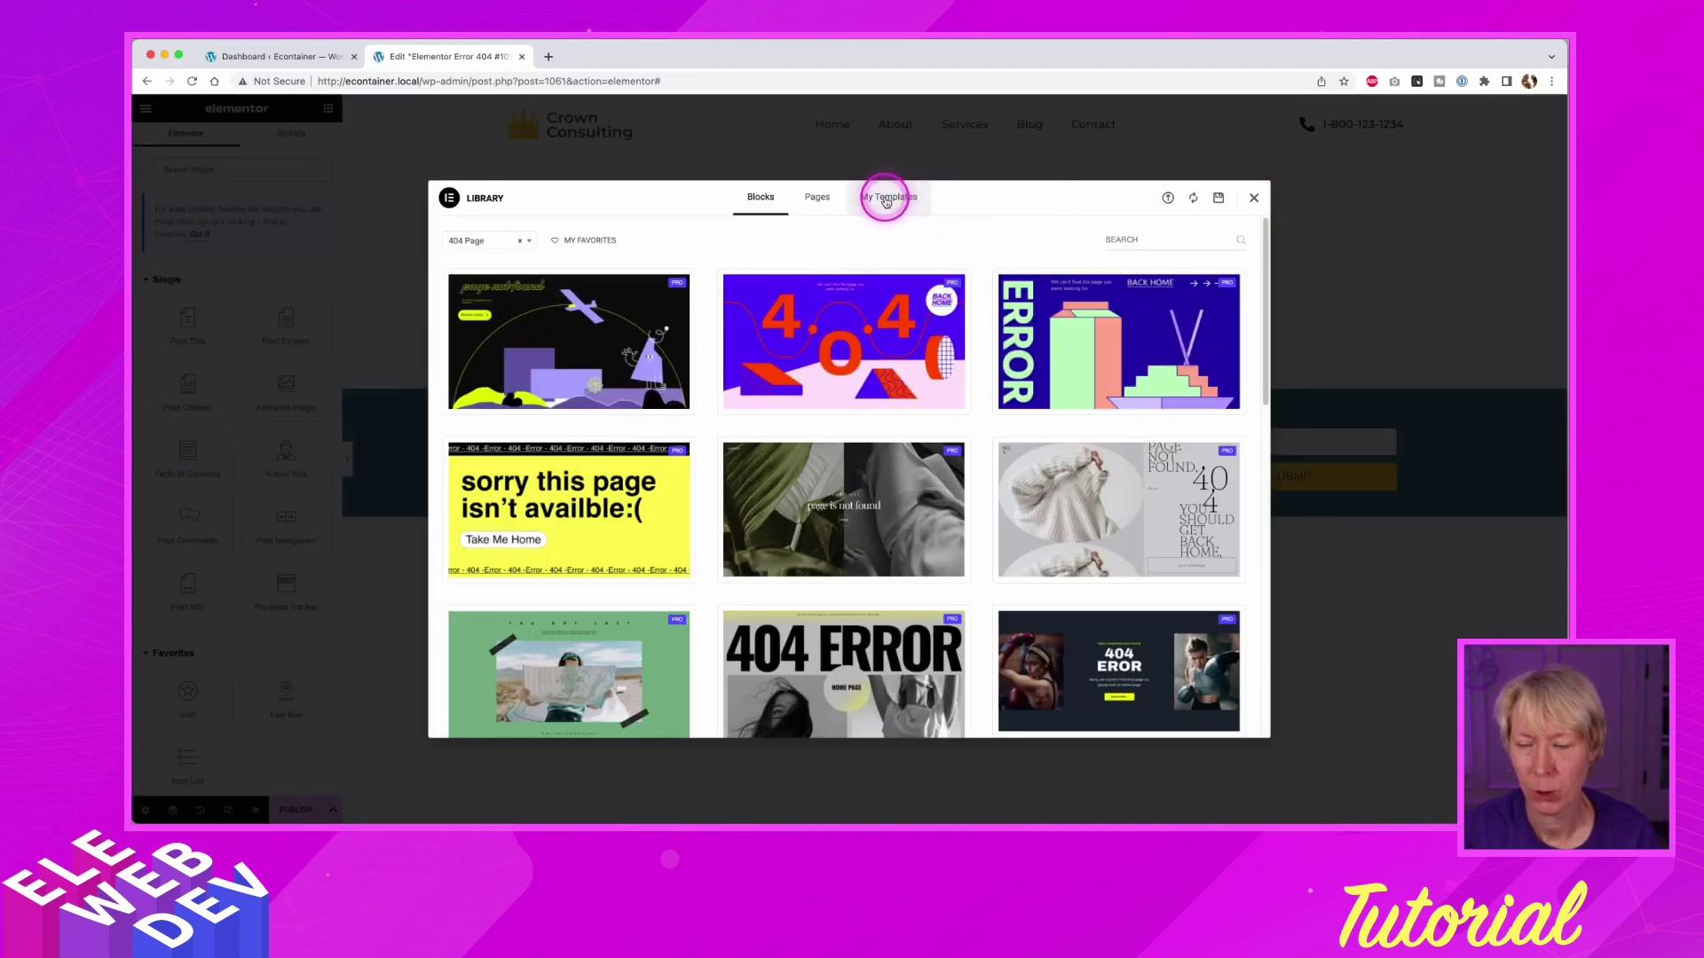
click(885, 199)
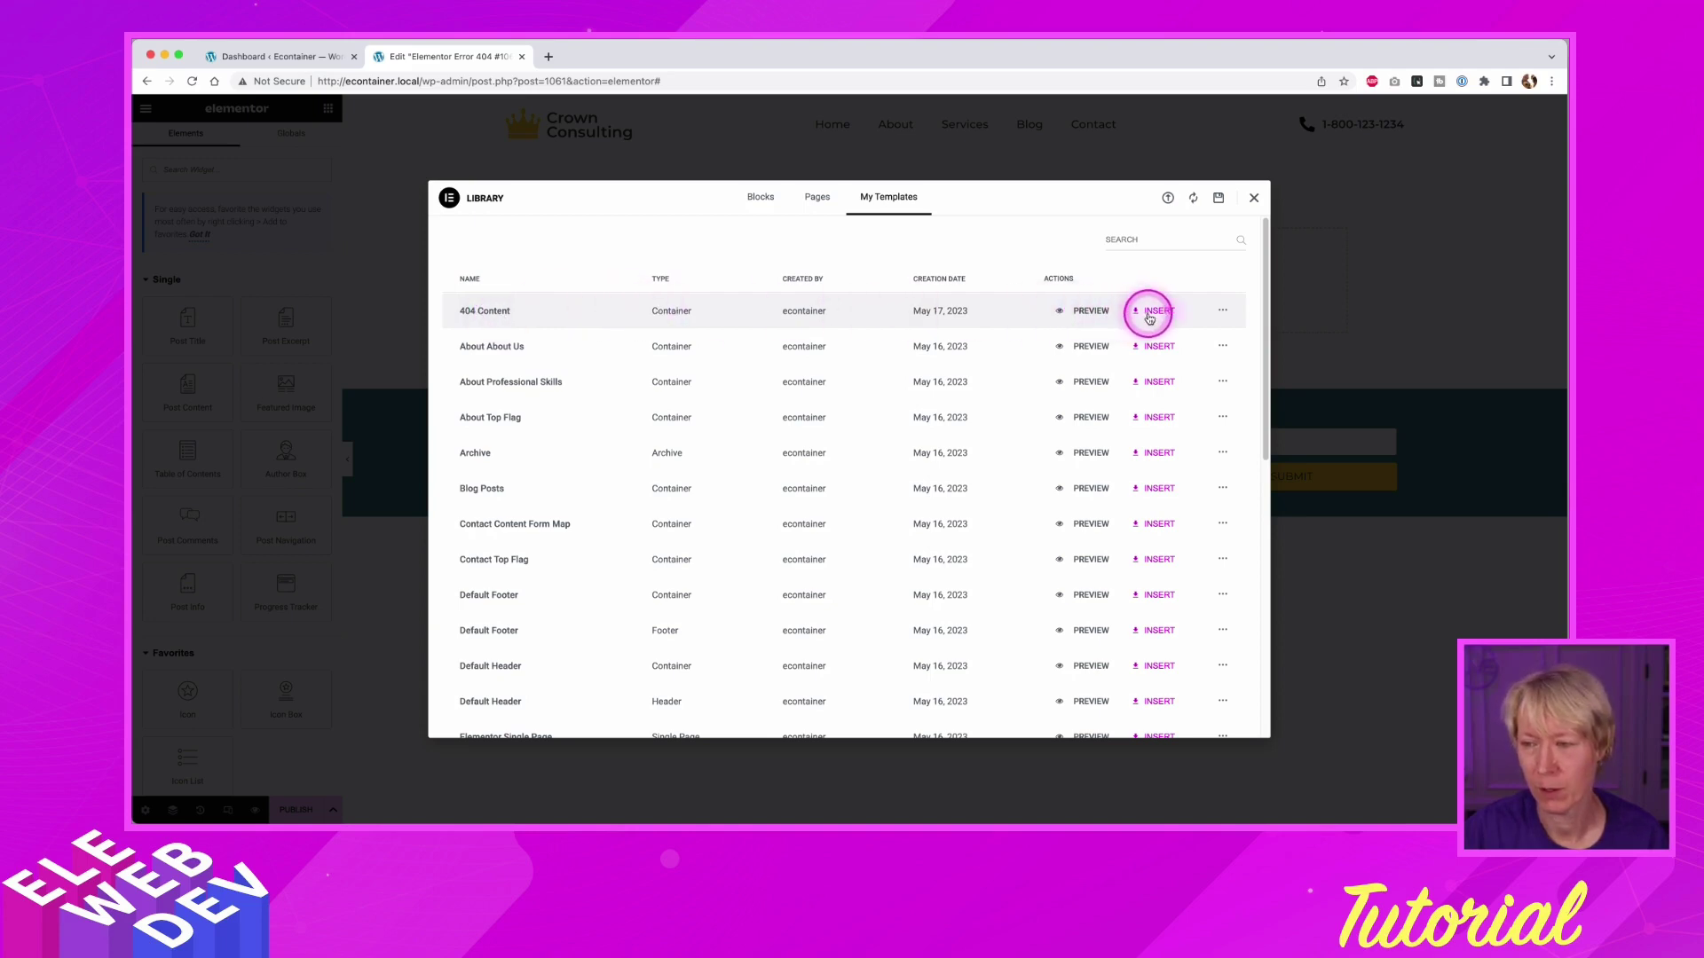
click(1150, 312)
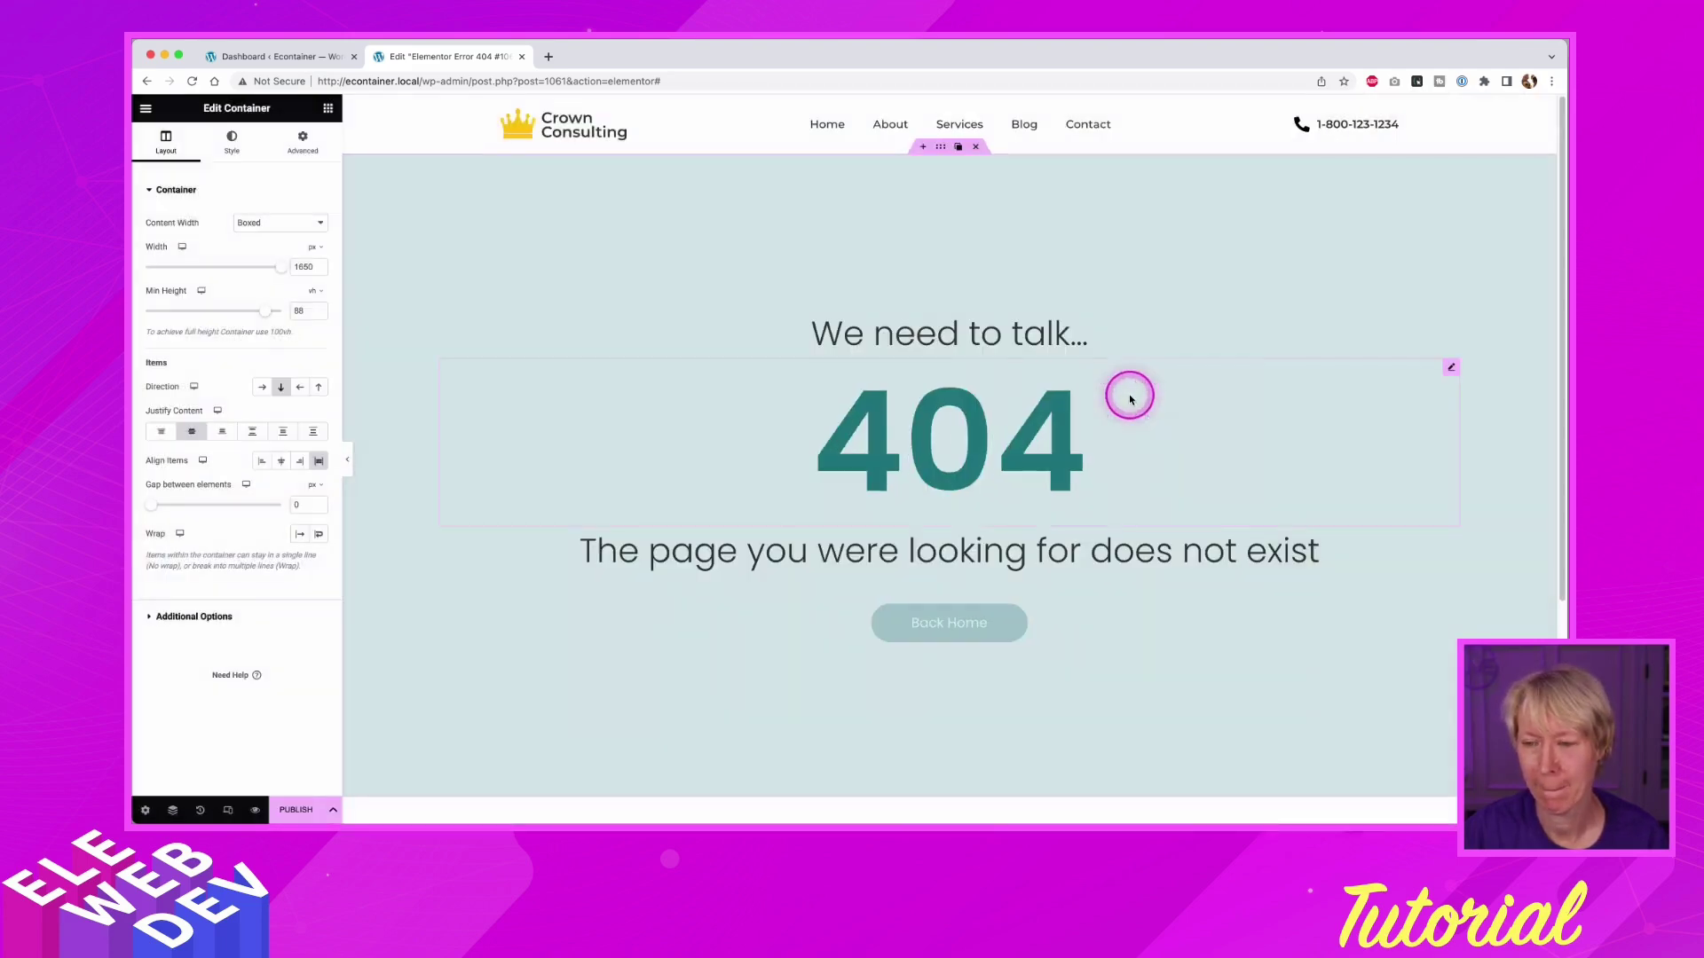